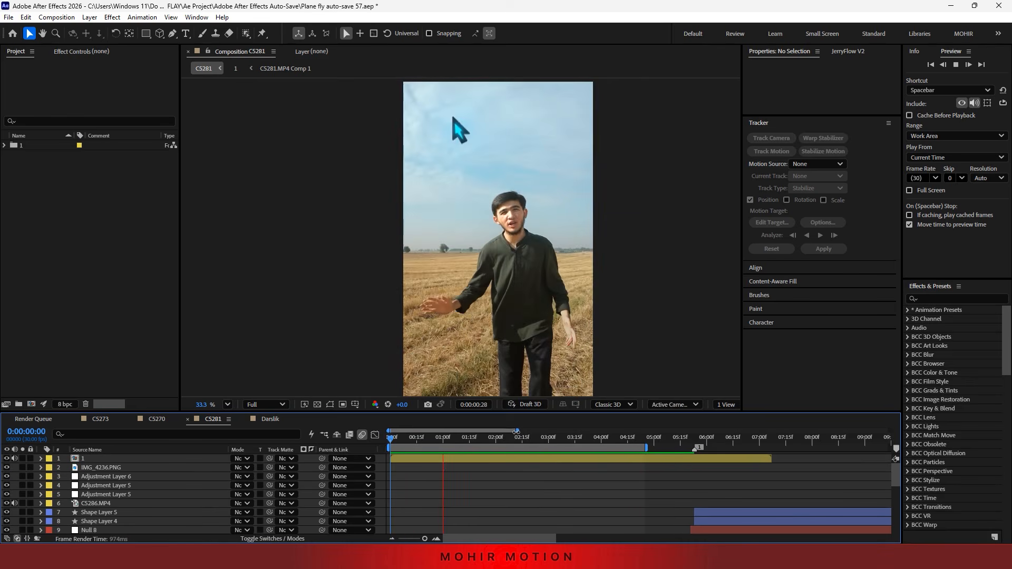
# - Play and scrub through the C5281 composition to review the finished road sign effect
pyautogui.moveTo(527, 437); pyautogui.dragTo(486, 429)
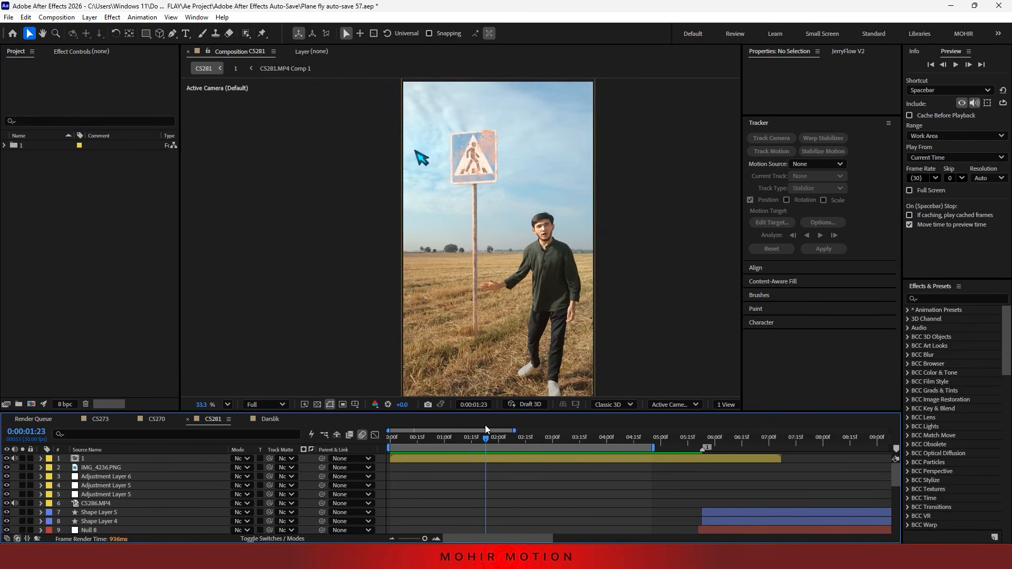
pyautogui.press('space')
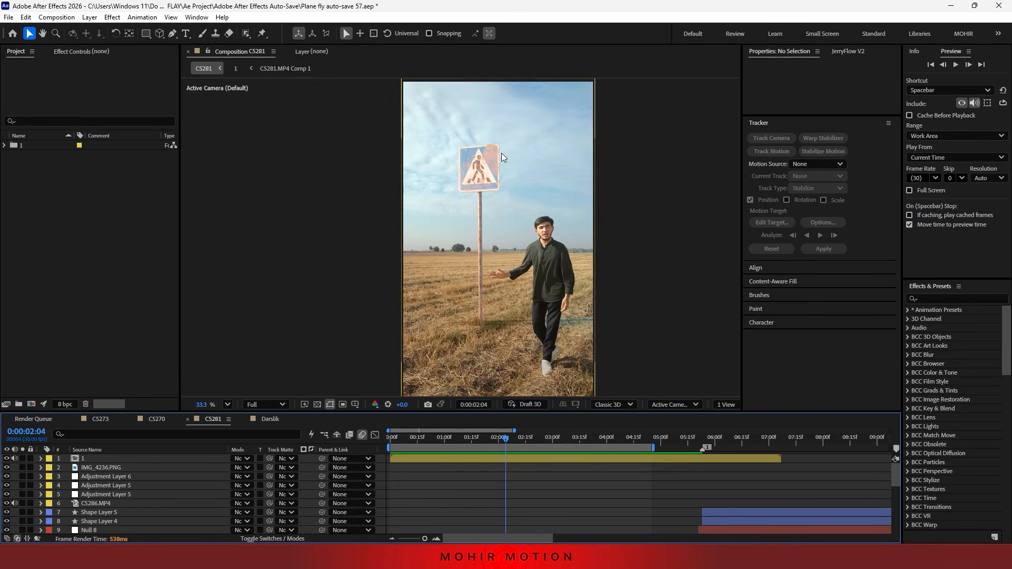
pyautogui.moveTo(498, 441); pyautogui.dragTo(541, 439)
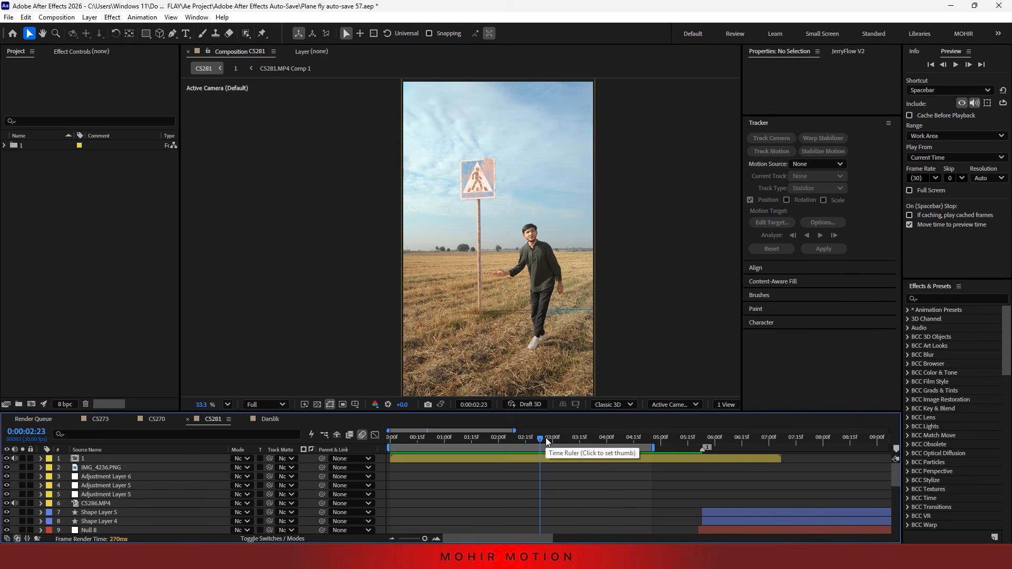
pyautogui.moveTo(531, 438); pyautogui.dragTo(489, 432)
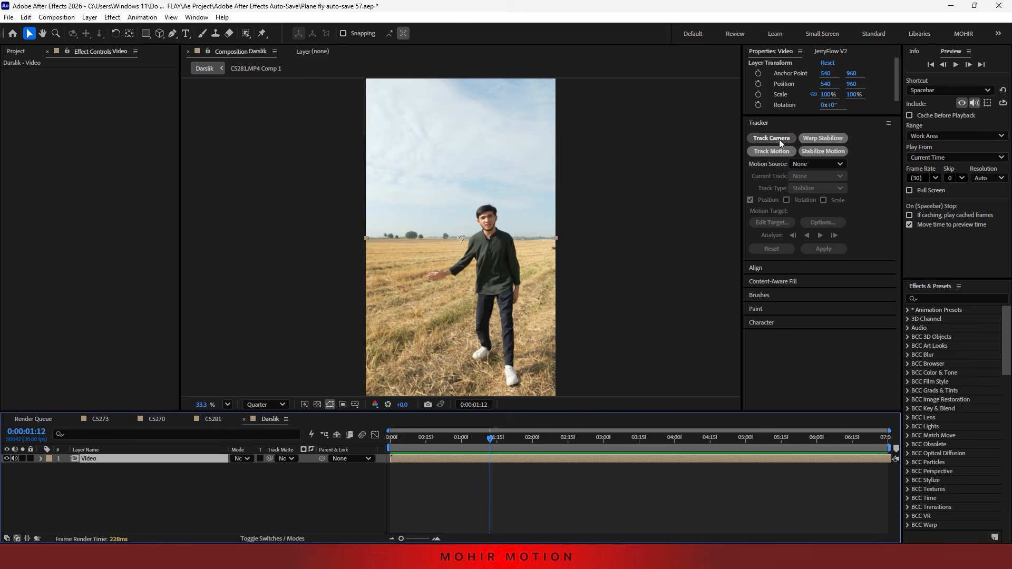
# - Run 3D camera tracking on the Video layer with Detailed Analysis enabled and display its track points
pyautogui.click(779, 139)
pyautogui.click(13, 162)
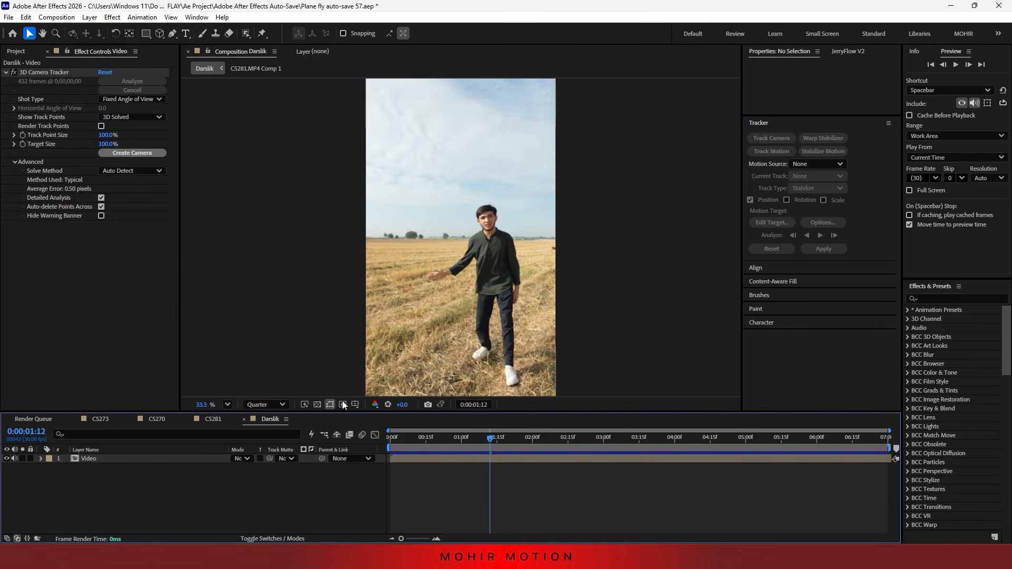
pyautogui.click(45, 72)
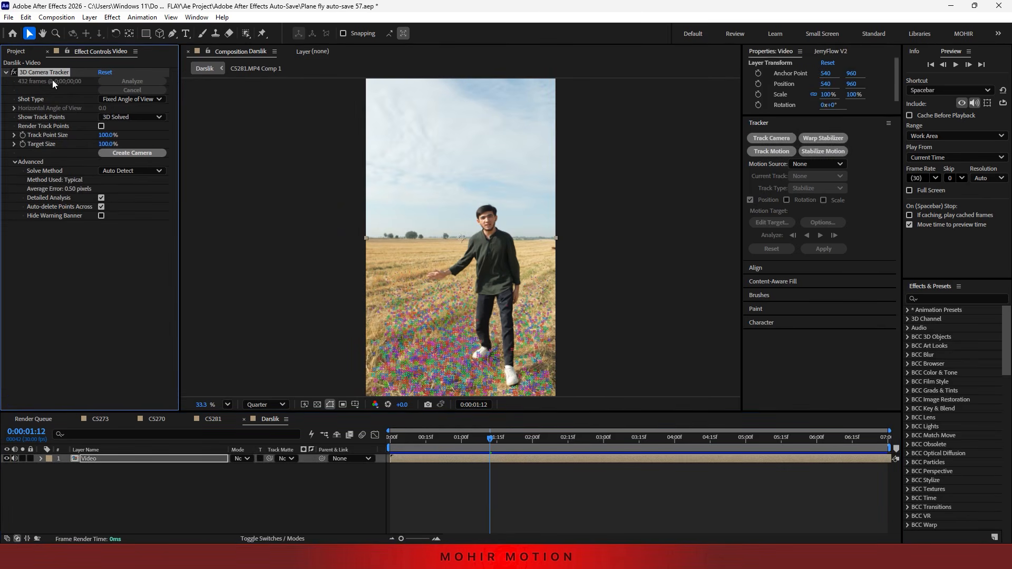
# - At 0:00:01:14, select the track points on the ground beside the man and create a solid and camera from them
pyautogui.click(547, 437)
pyautogui.moveTo(580, 444); pyautogui.dragTo(494, 445)
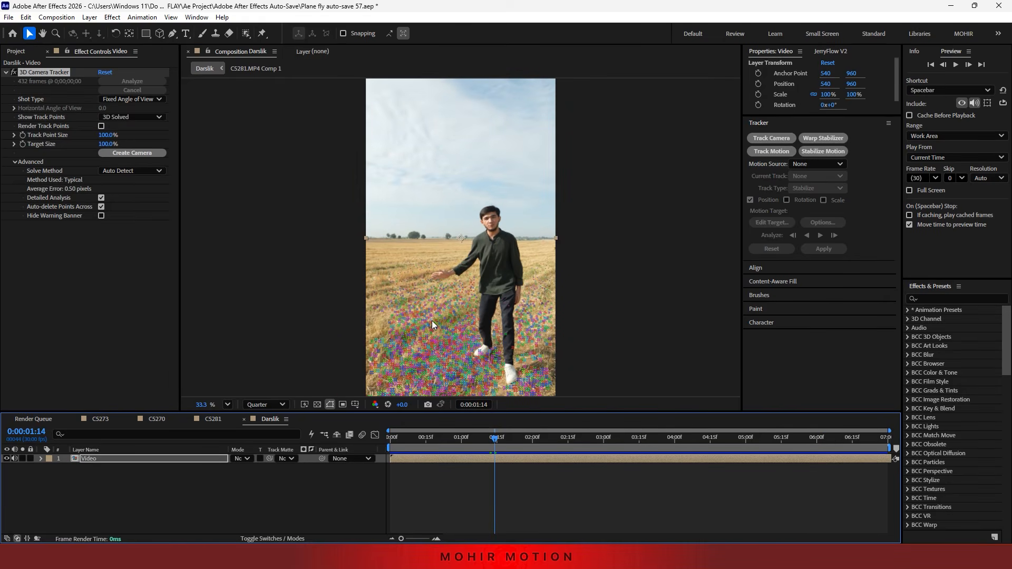
pyautogui.moveTo(435, 289); pyautogui.dragTo(429, 330)
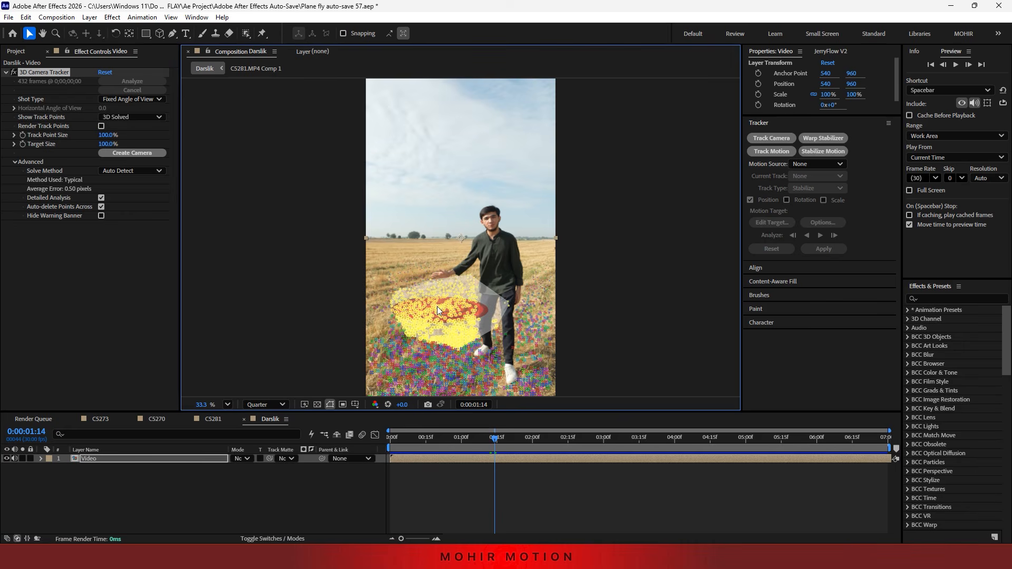
pyautogui.rightClick(440, 306)
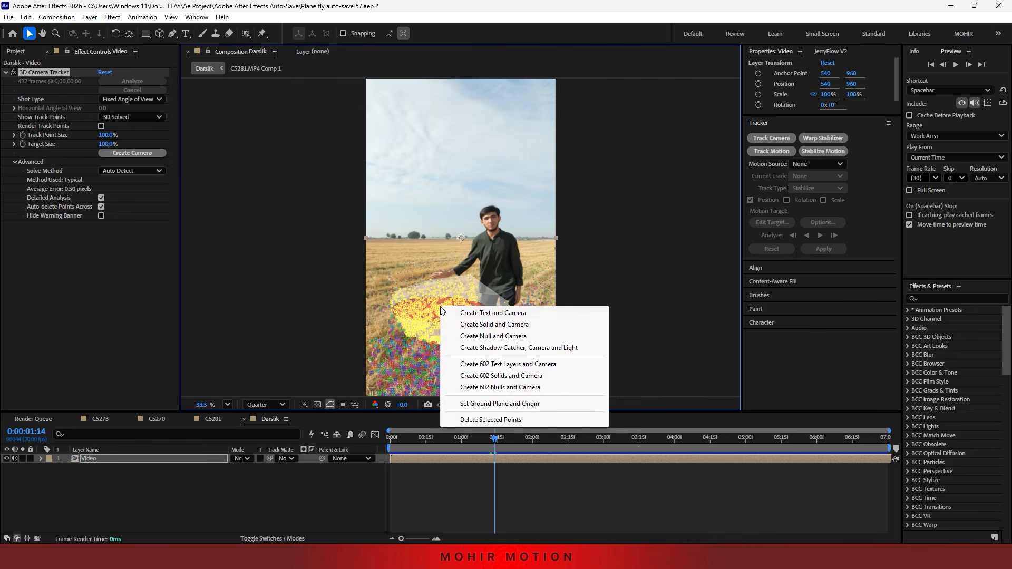
pyautogui.click(482, 326)
pyautogui.press('F2')
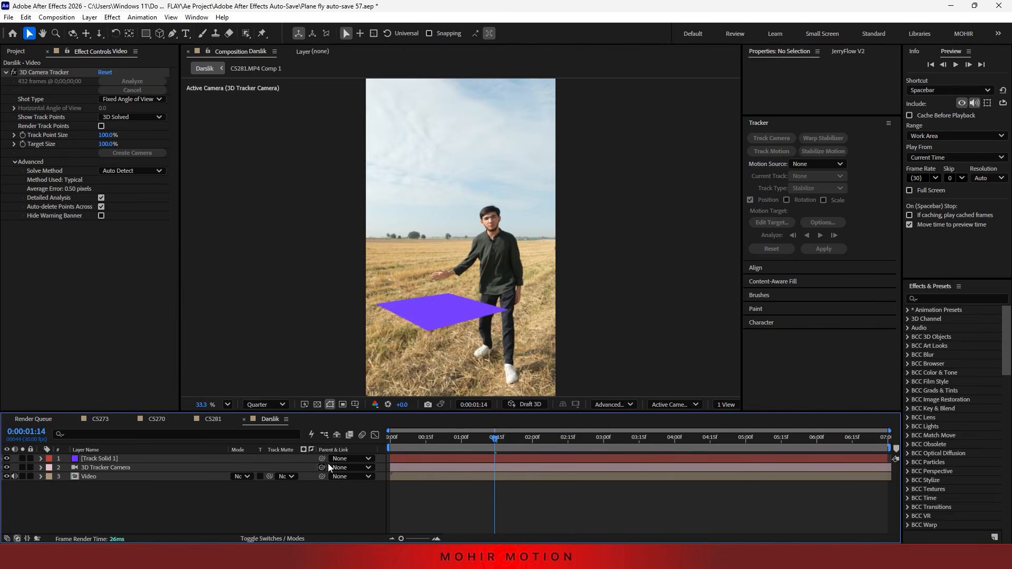
# - Play the Darslik composition from the start and scrub through it to check how the track solid sticks to the ground
pyautogui.moveTo(447, 435); pyautogui.dragTo(334, 494)
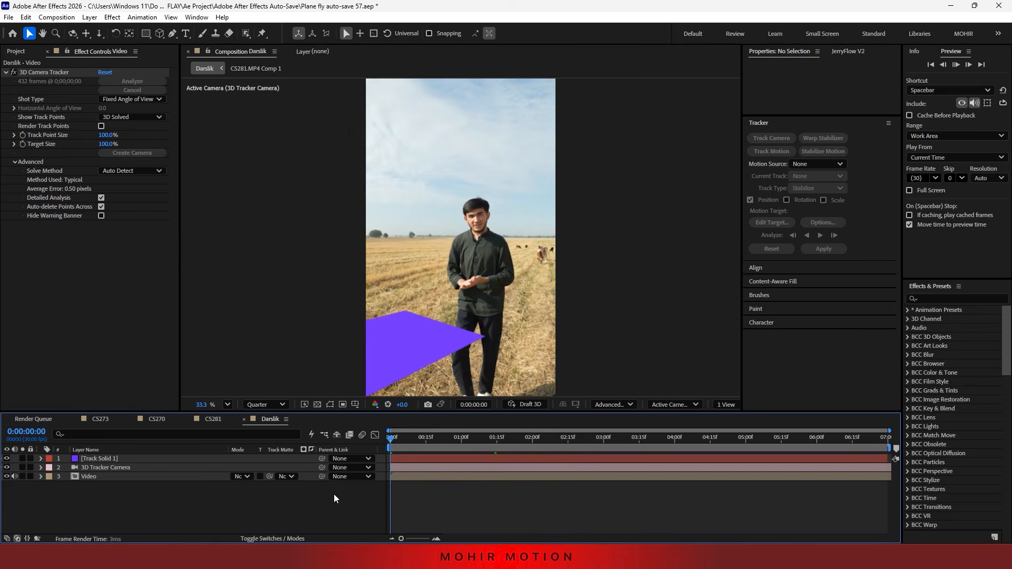
pyautogui.press('space')
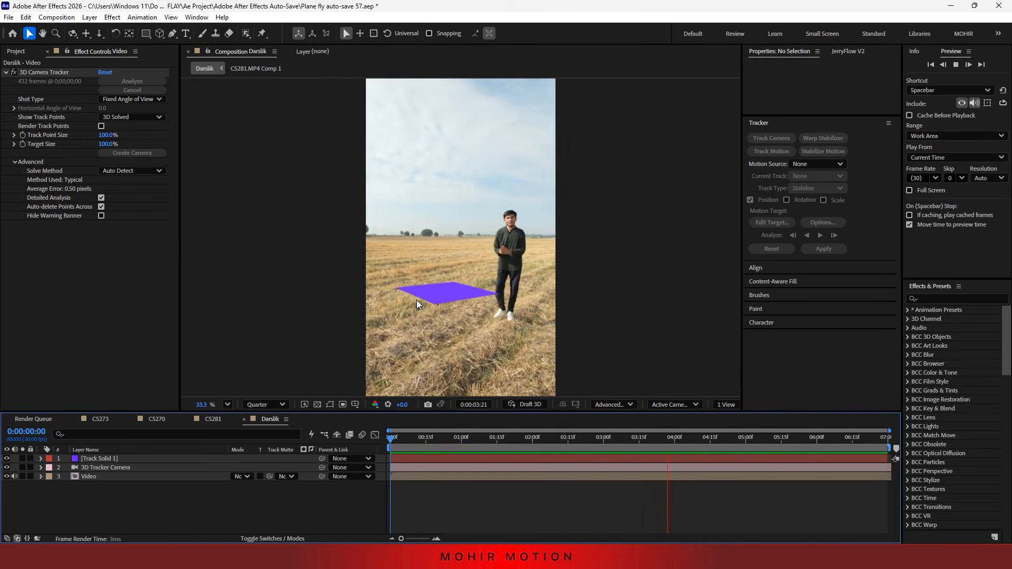
pyautogui.moveTo(691, 438); pyautogui.dragTo(629, 385)
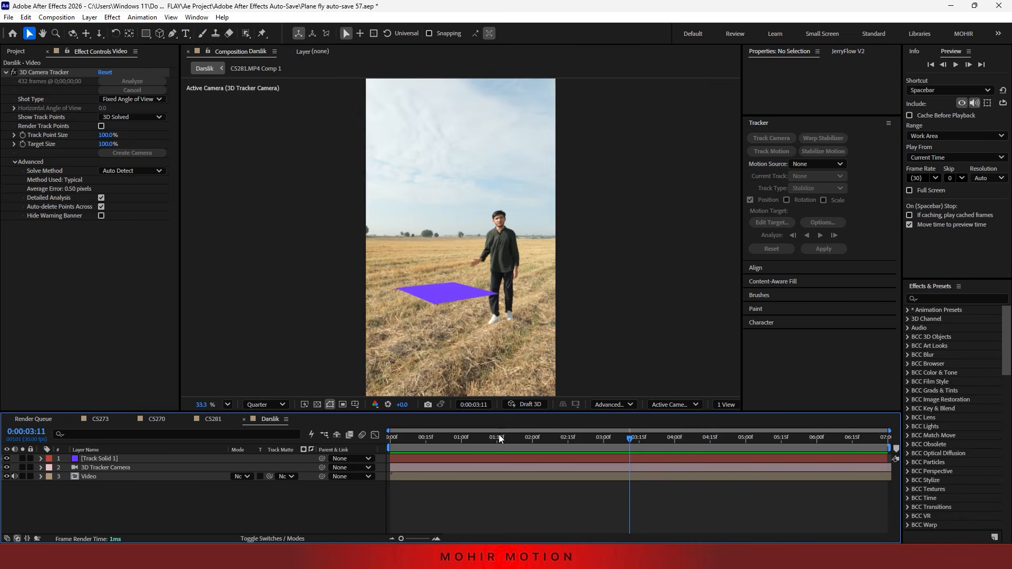
pyautogui.moveTo(499, 436); pyautogui.dragTo(302, 488)
pyautogui.press('space')
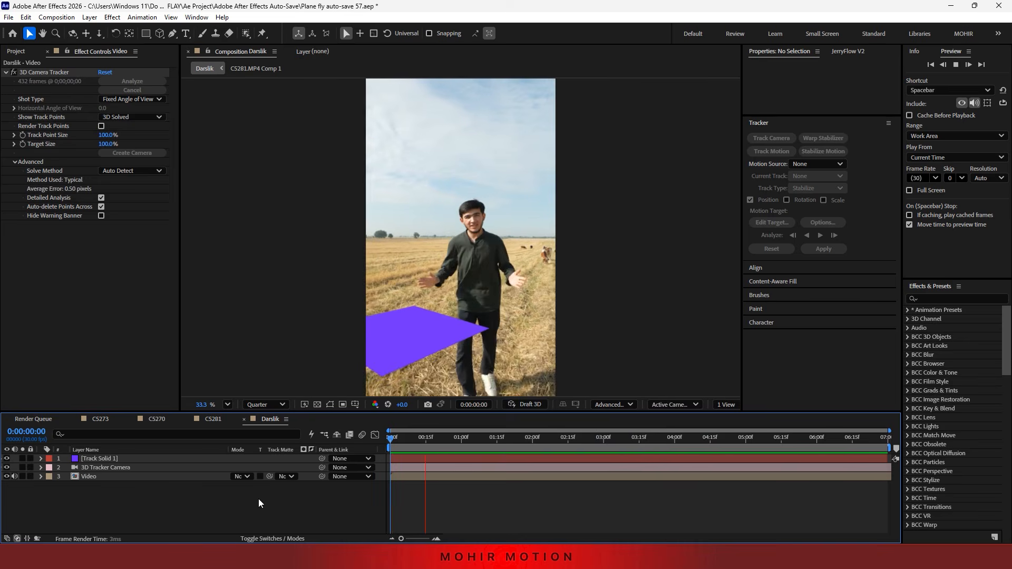
pyautogui.press('space')
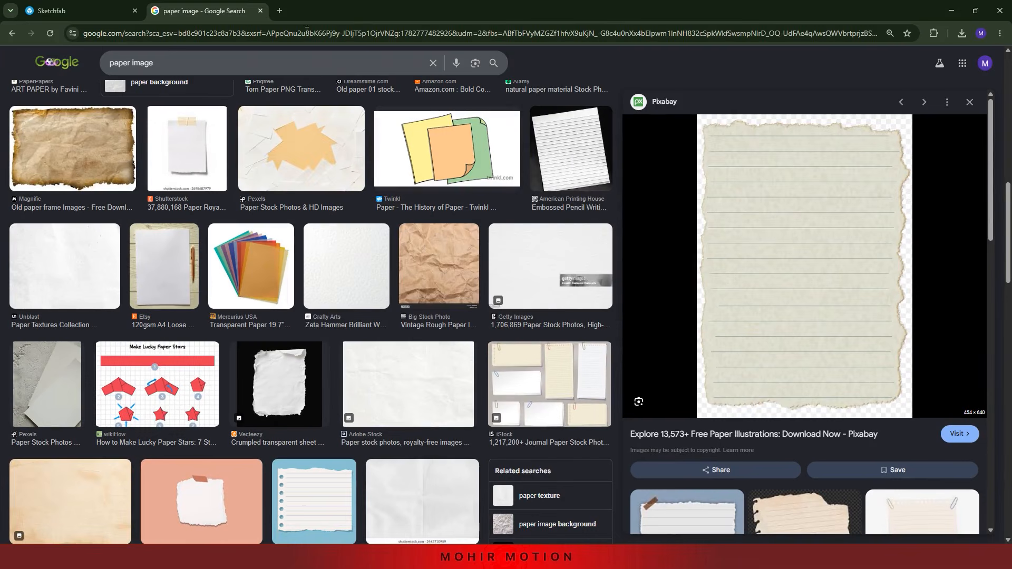
pyautogui.click(276, 10)
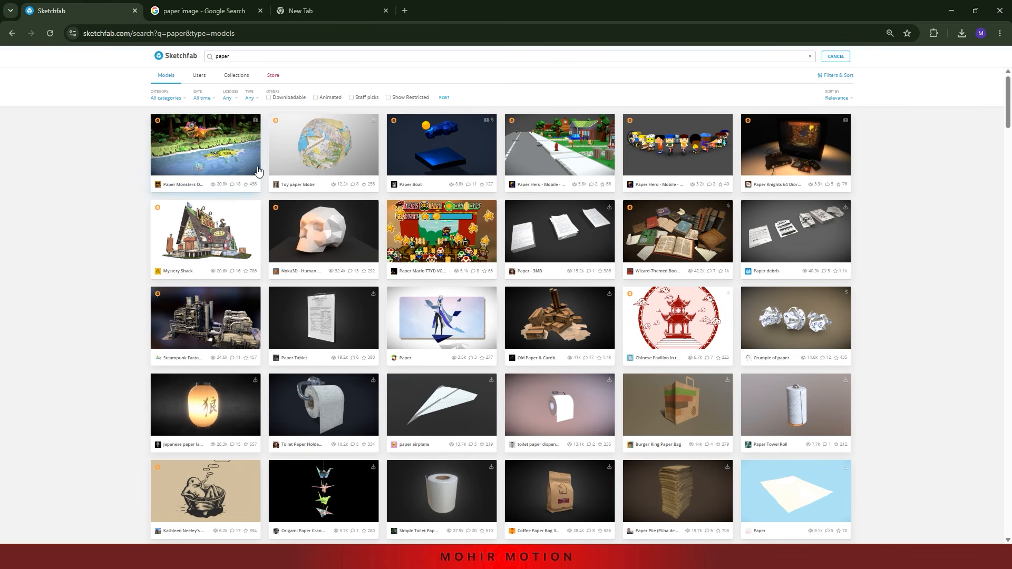
pyautogui.moveTo(244, 56); pyautogui.dragTo(219, 56)
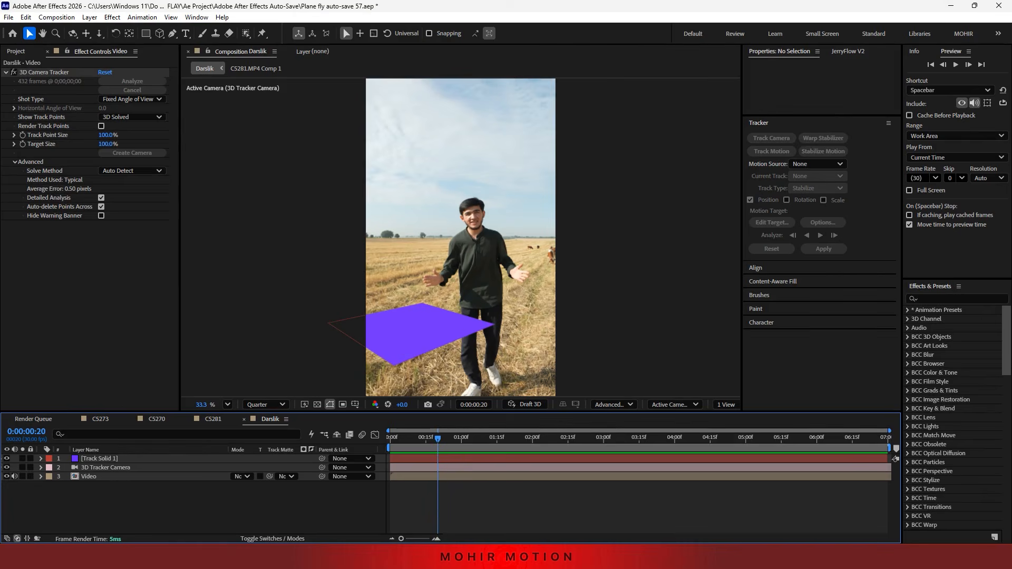
# - Add the road_sign_old_4 model from the Darslik folder to the composition, keeping the default model settings
pyautogui.hotkey('alt', 'Tab')
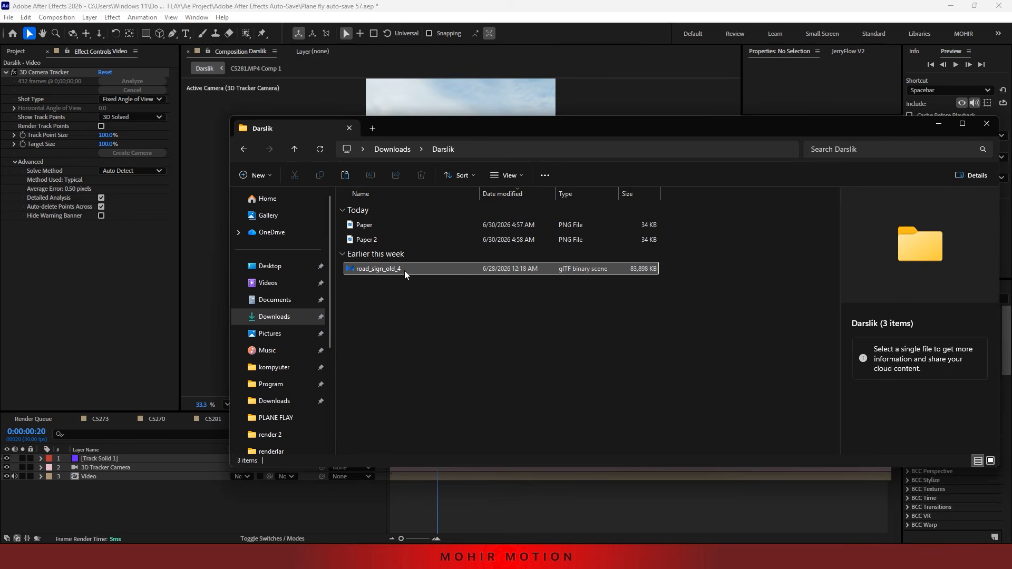
pyautogui.moveTo(409, 268); pyautogui.dragTo(131, 486)
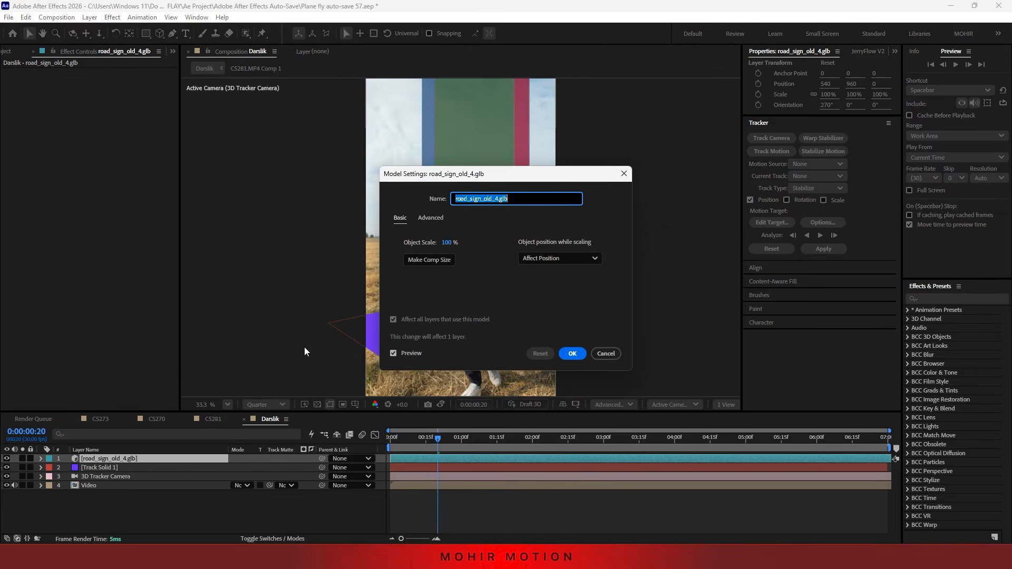
pyautogui.click(573, 353)
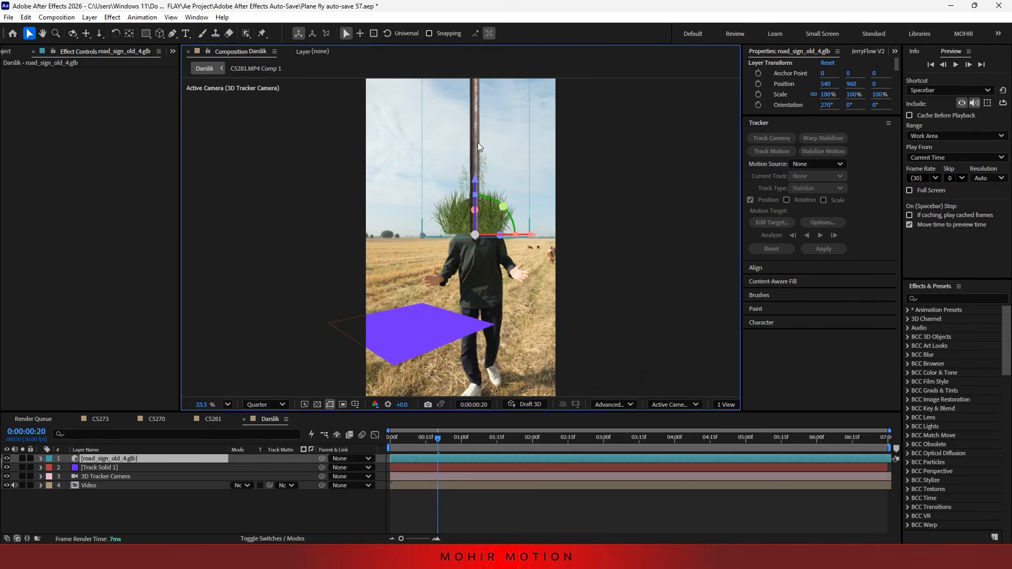
# - Move the road sign model down to the ground in front of the man and scale it to 53.4%
pyautogui.moveTo(435, 240); pyautogui.dragTo(414, 288)
pyautogui.click(268, 499)
pyautogui.press('s')
pyautogui.moveTo(245, 467); pyautogui.dragTo(334, 484)
pyautogui.press('r')
pyautogui.hotkey('ctrl', 'z')
pyautogui.click(43, 478)
pyautogui.press('s')
# - Check the sign's placement in the C5281 composition, return to Darslik and collapse the layer properties
pyautogui.click(213, 418)
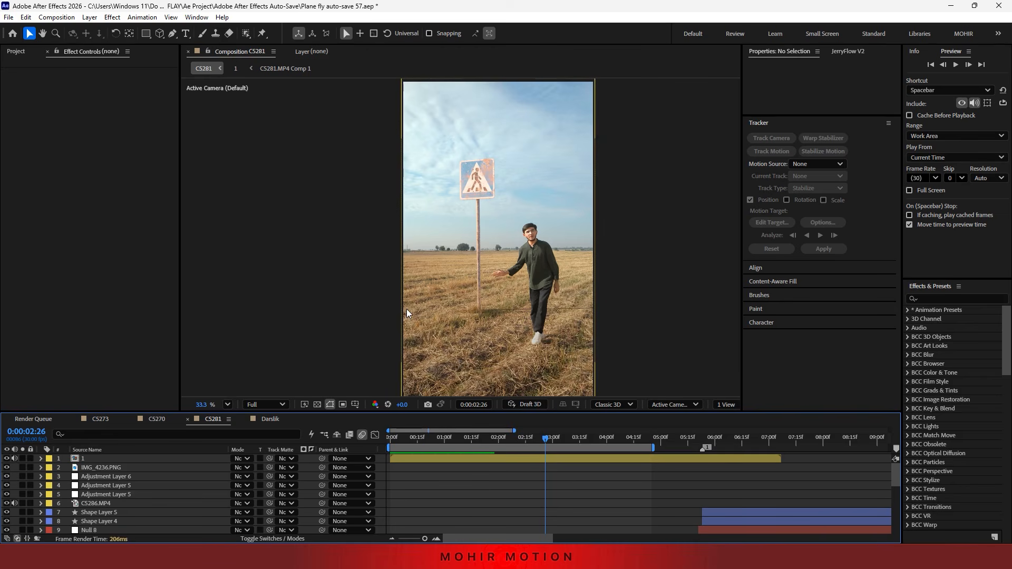
pyautogui.click(266, 420)
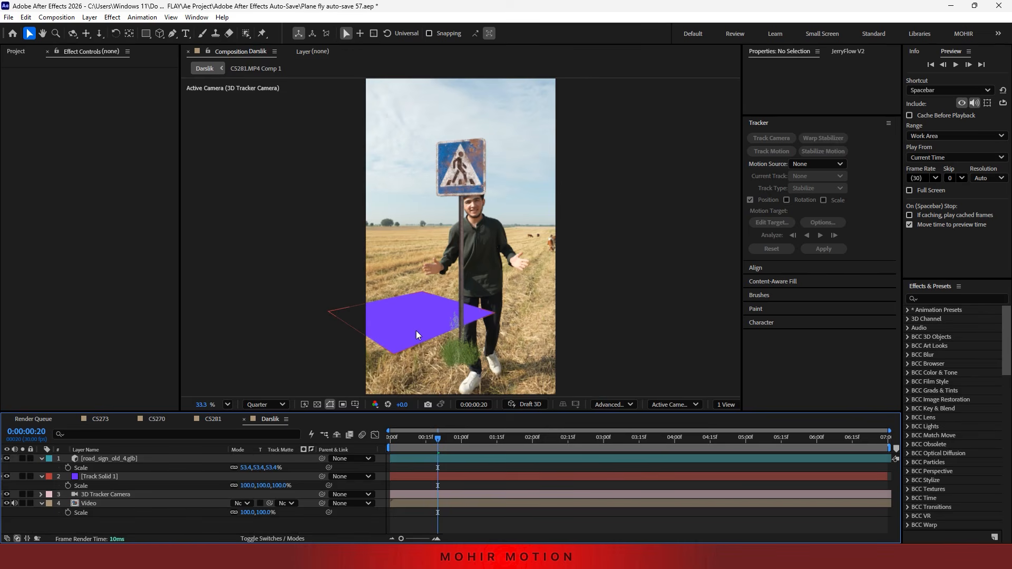
pyautogui.press('u')
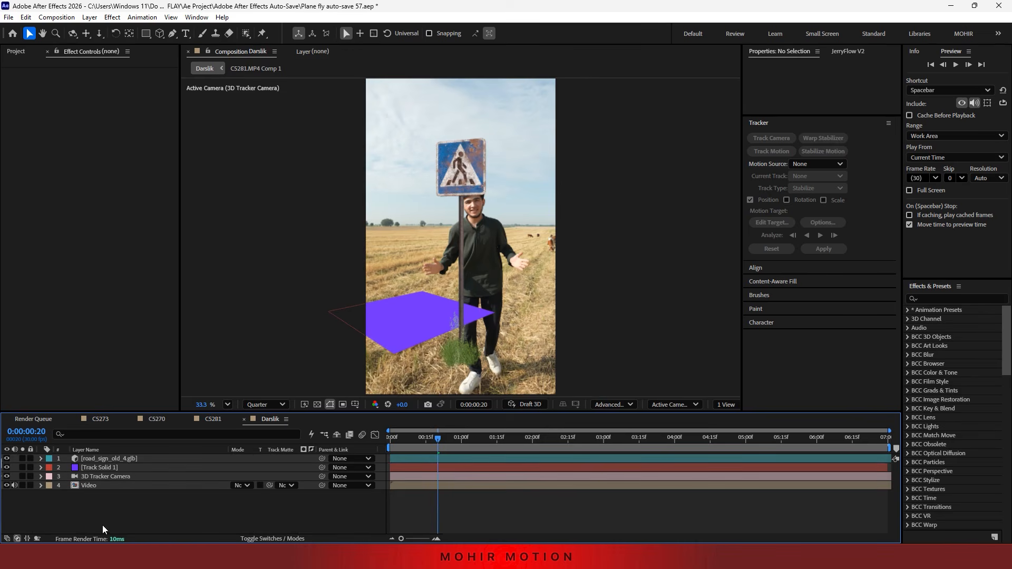
# - Scrub and play the Darslik composition to check how the placed road sign follows the camera movement
pyautogui.click(102, 458)
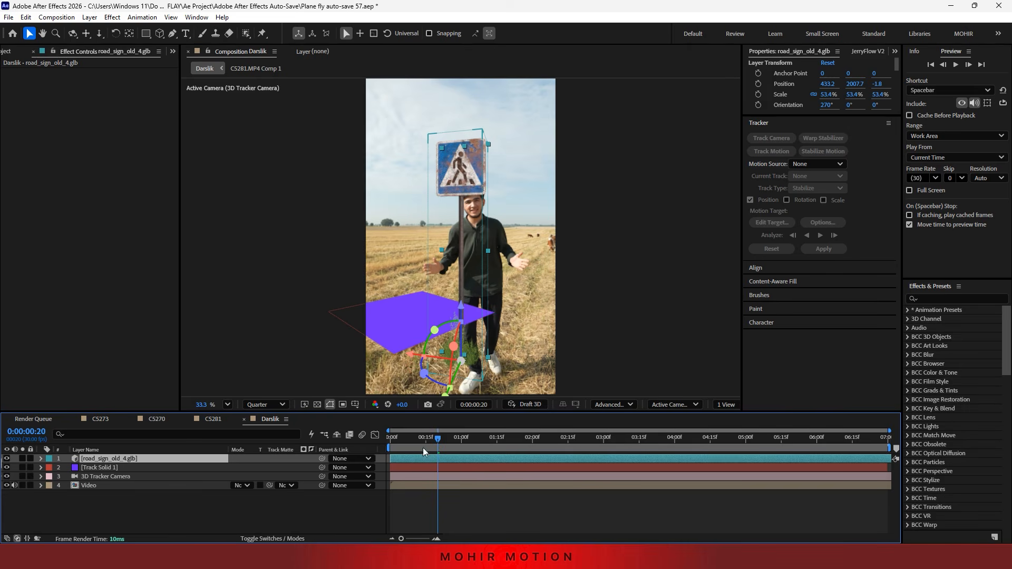
pyautogui.moveTo(423, 447); pyautogui.dragTo(483, 415)
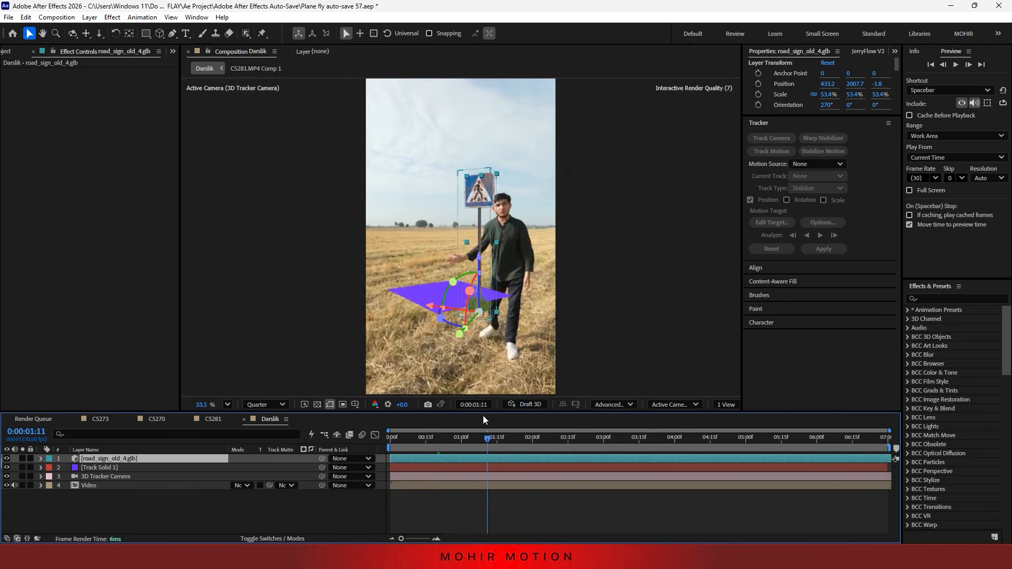
pyautogui.press('space')
pyautogui.click(254, 508)
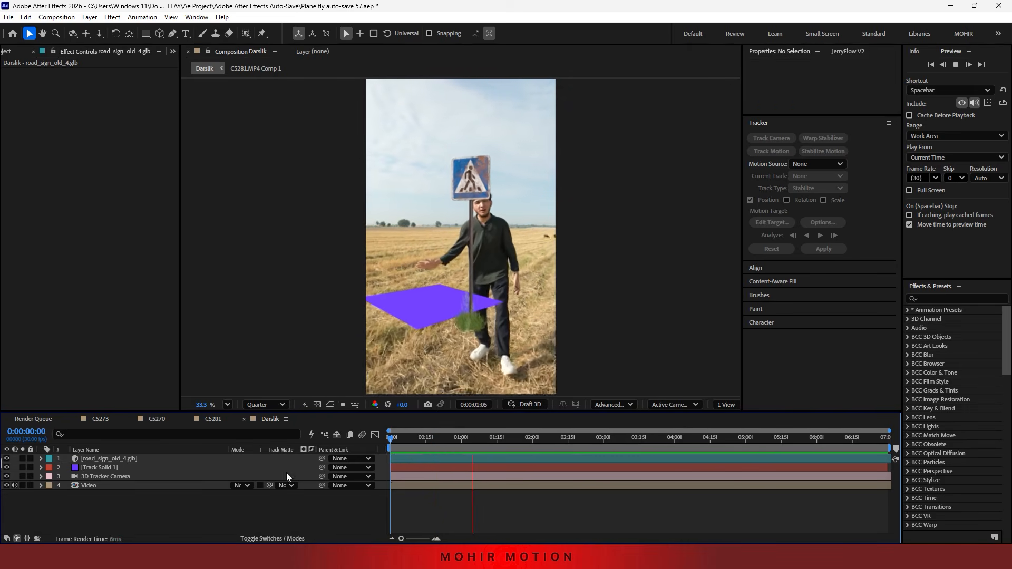
# - Copy the Position of Track Solid 1 (-442.5, 2392.4, 2069.4) onto the road sign model
pyautogui.click(451, 287)
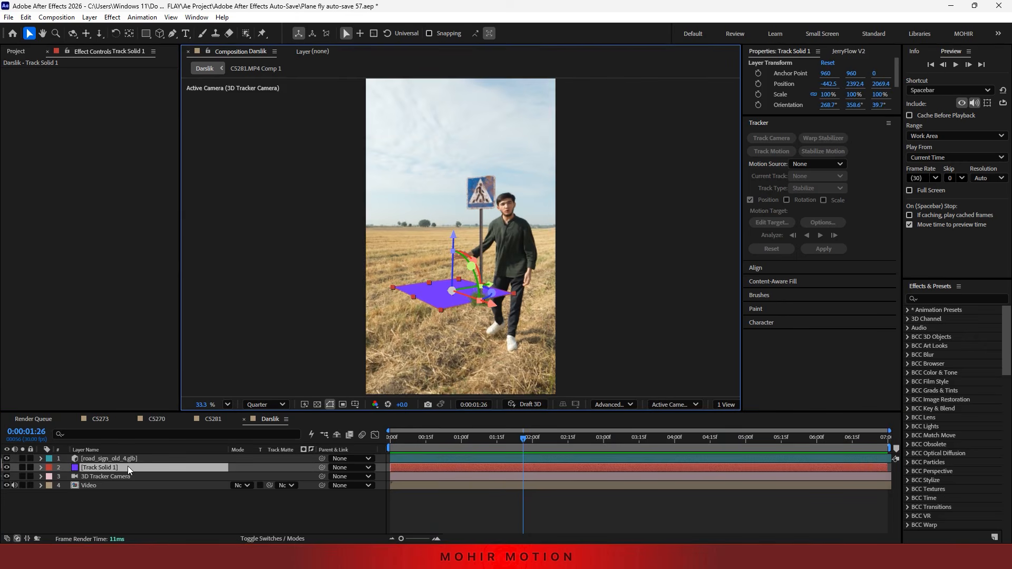
pyautogui.press('p')
pyautogui.click(89, 476)
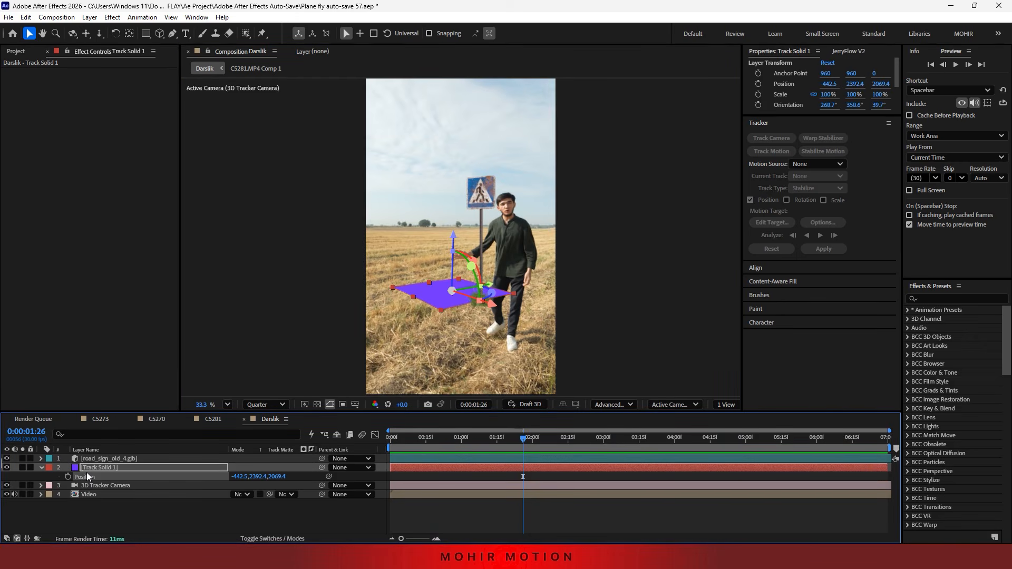
pyautogui.click(94, 458)
pyautogui.press('p')
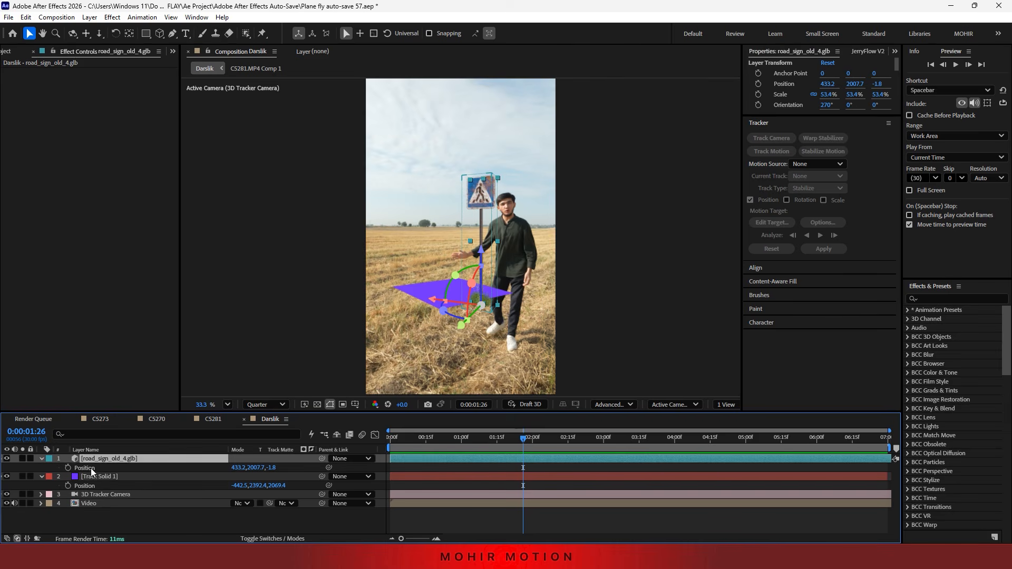
pyautogui.click(91, 467)
pyautogui.hotkey('ctrl', 'v')
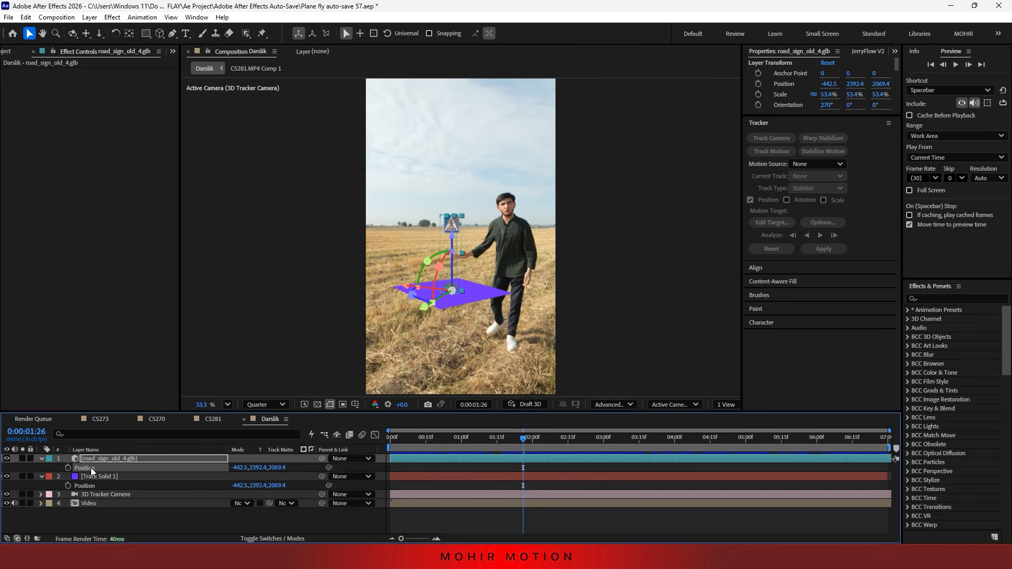
pyautogui.click(43, 467)
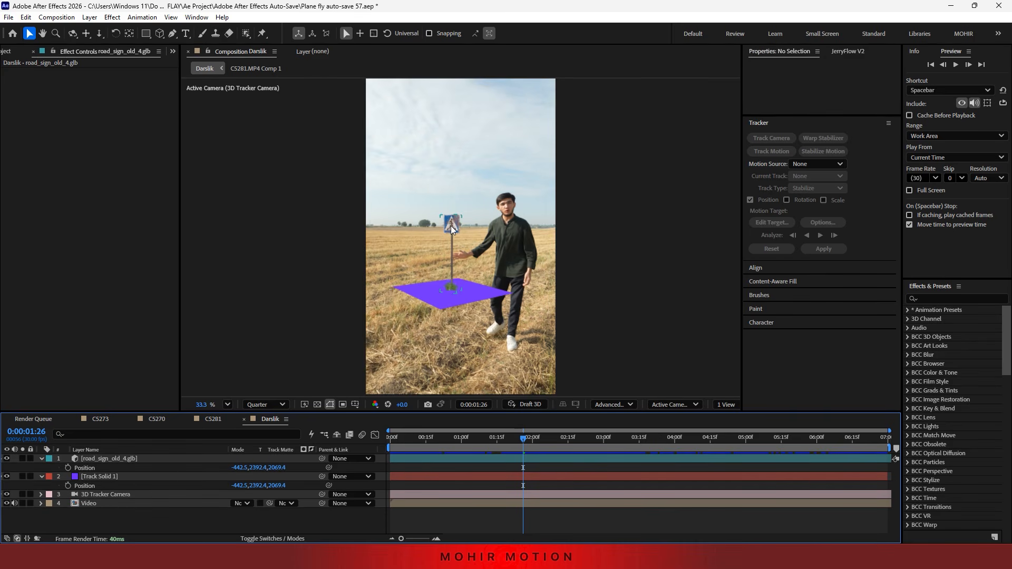
# - Hide the Track Solid 1 layer and scale the road sign model to 118.2%
pyautogui.press('s')
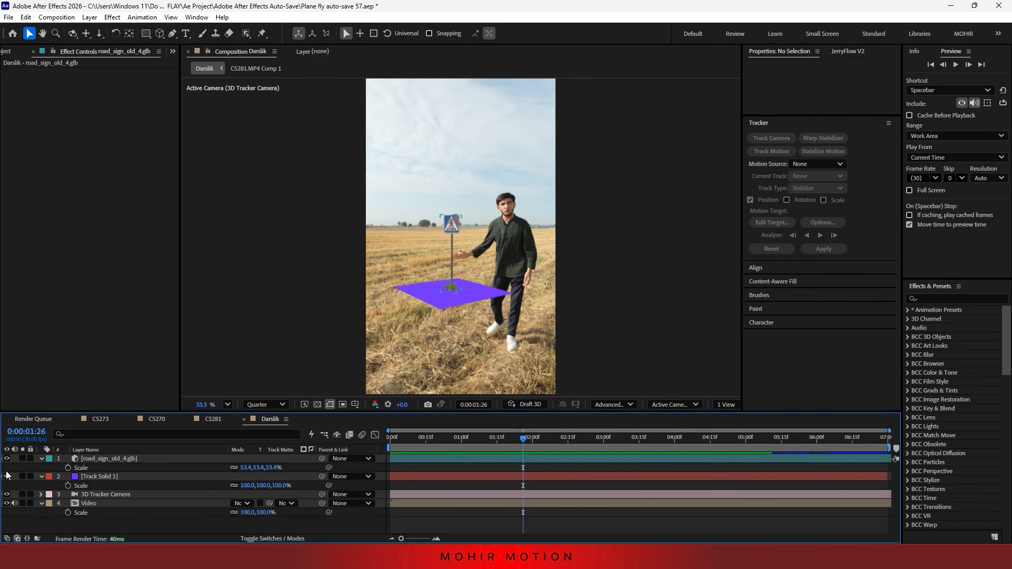
pyautogui.press('s')
pyautogui.click(6, 468)
pyautogui.click(183, 460)
pyautogui.press('s')
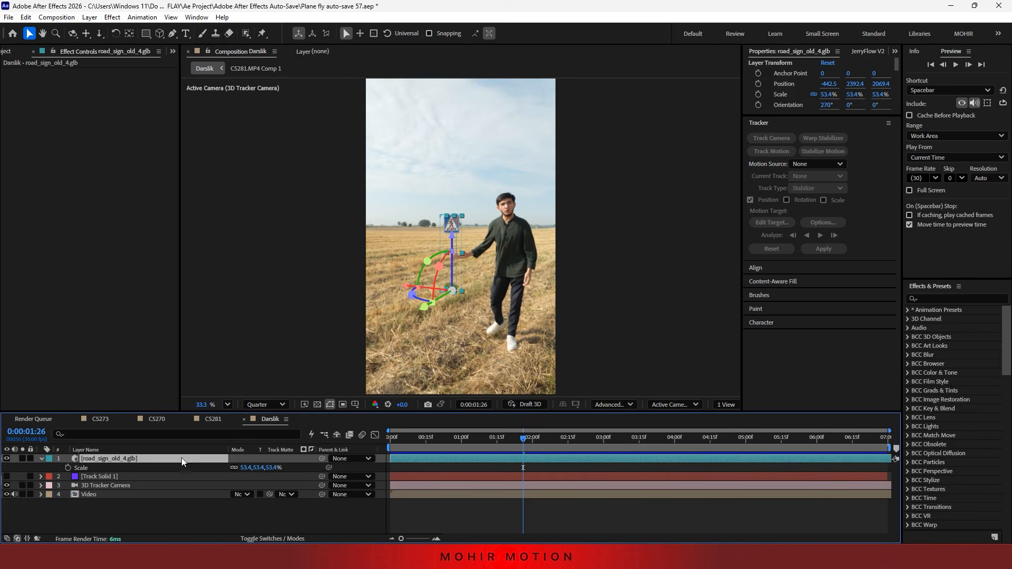
pyautogui.moveTo(250, 468); pyautogui.dragTo(276, 495)
# - Play the composition from the start to check the enlarged sign's tracking, and collapse the layer properties
pyautogui.press('space')
pyautogui.click(264, 504)
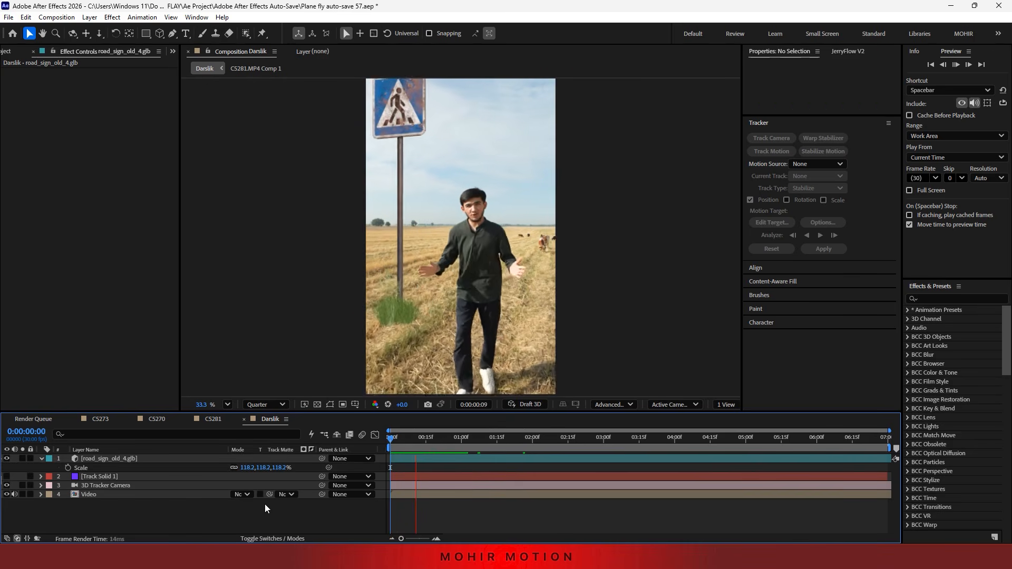
pyautogui.press('u')
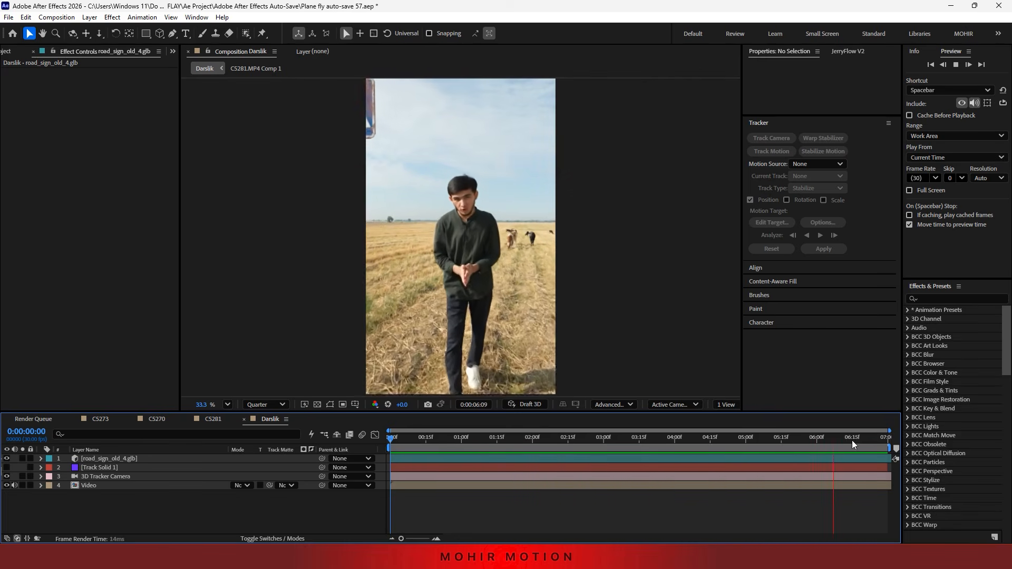
# - Play the Darslik composition from the start to review the tracking, and move the playhead to 0:00:01:01
pyautogui.moveTo(852, 441); pyautogui.dragTo(298, 450)
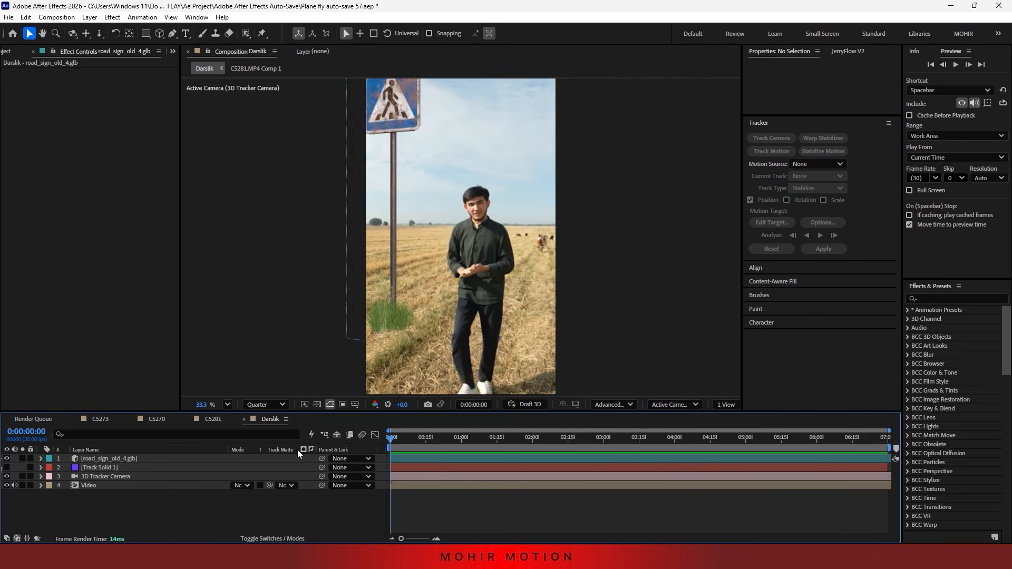
pyautogui.press('space')
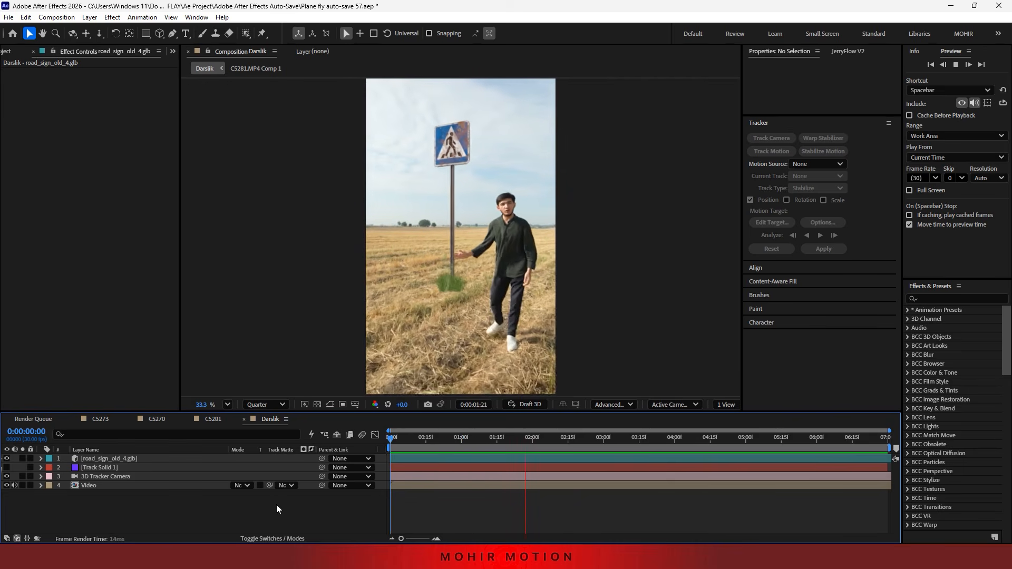
pyautogui.moveTo(520, 440); pyautogui.dragTo(463, 442)
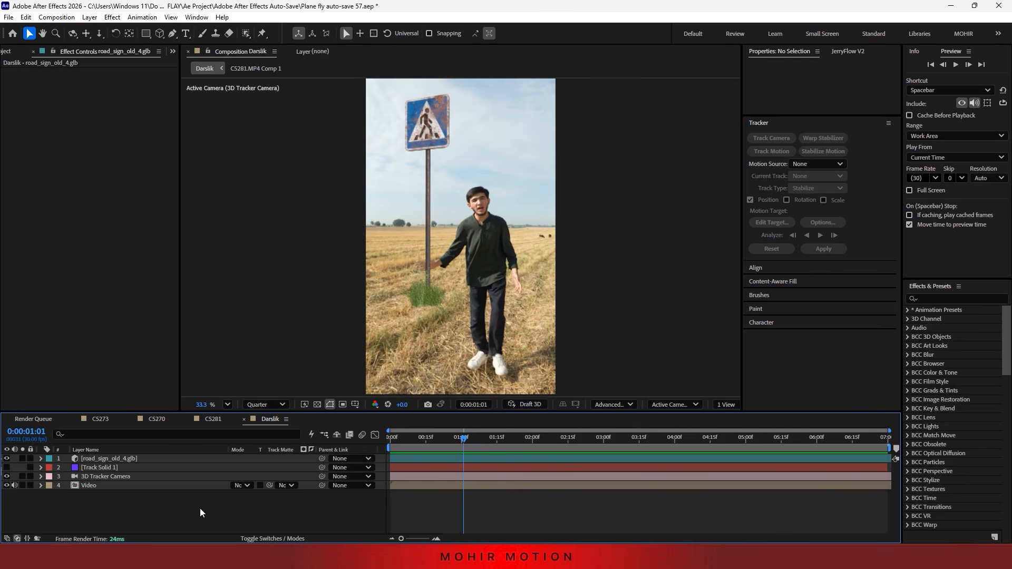
# - Add Paper.png from the Darslik folder as the topmost layer of the composition and make it a 3D layer
pyautogui.hotkey('alt', 'Tab')
pyautogui.click(478, 286)
pyautogui.scroll(4, 393, 313)
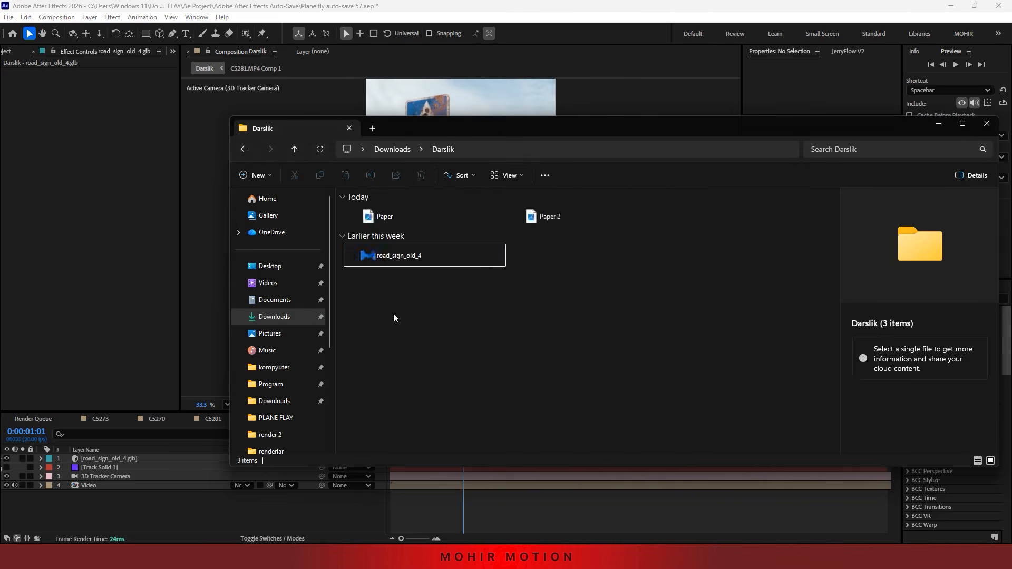
pyautogui.click(401, 256)
pyautogui.moveTo(406, 260); pyautogui.dragTo(105, 472)
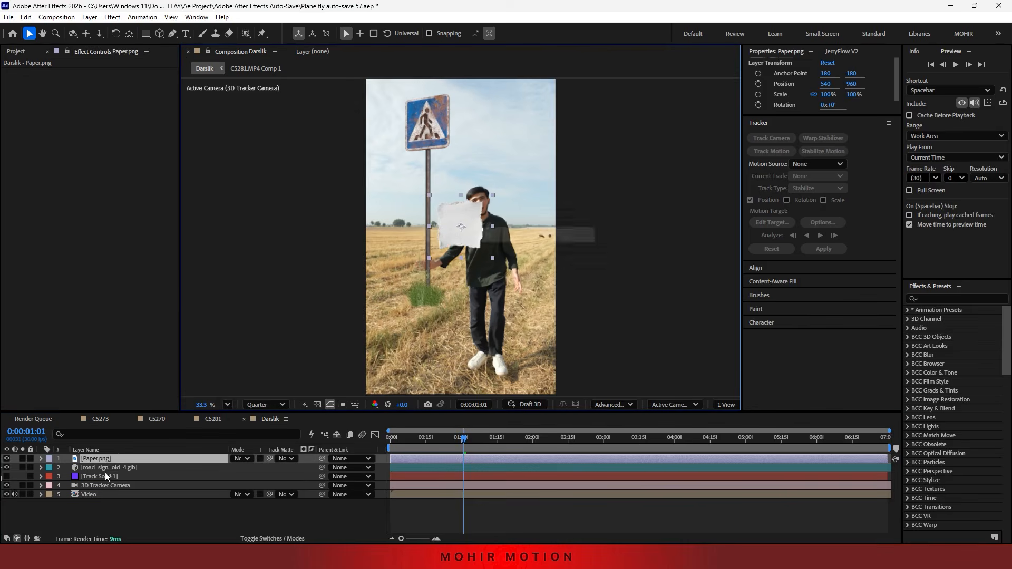
pyautogui.click(263, 538)
pyautogui.click(293, 516)
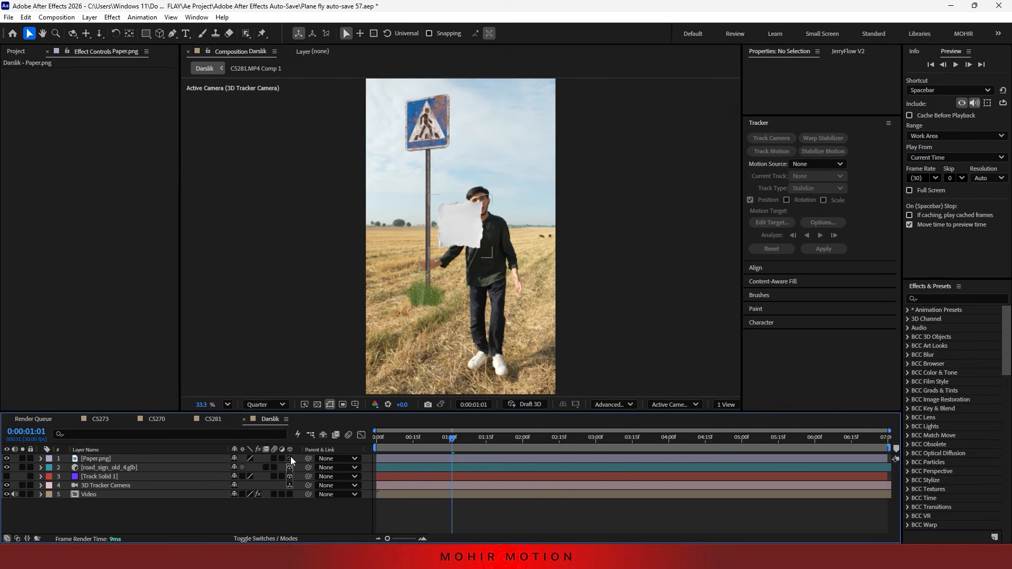
pyautogui.click(291, 458)
pyautogui.click(481, 221)
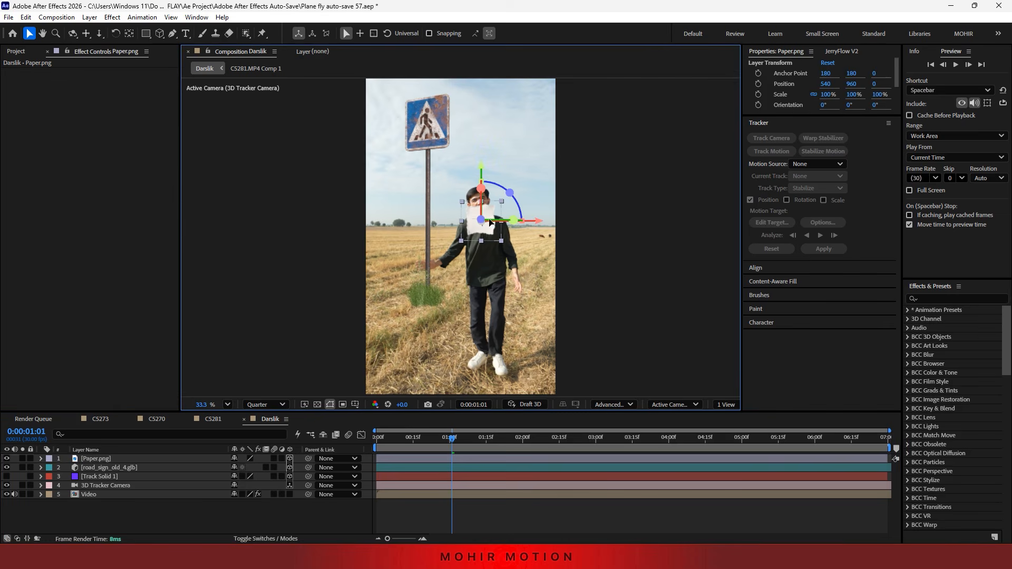
# - Copy the road sign model's Position (-442.5, 2392.4, 2069.4) onto the Paper.png layer
pyautogui.click(126, 469)
pyautogui.press('p')
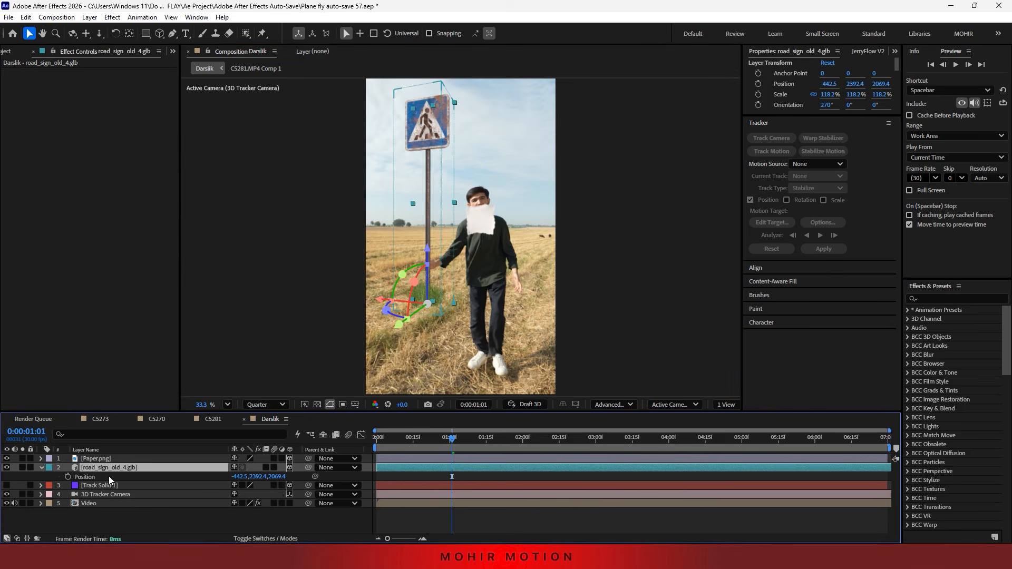
pyautogui.click(101, 460)
pyautogui.hotkey('ctrl', 'v')
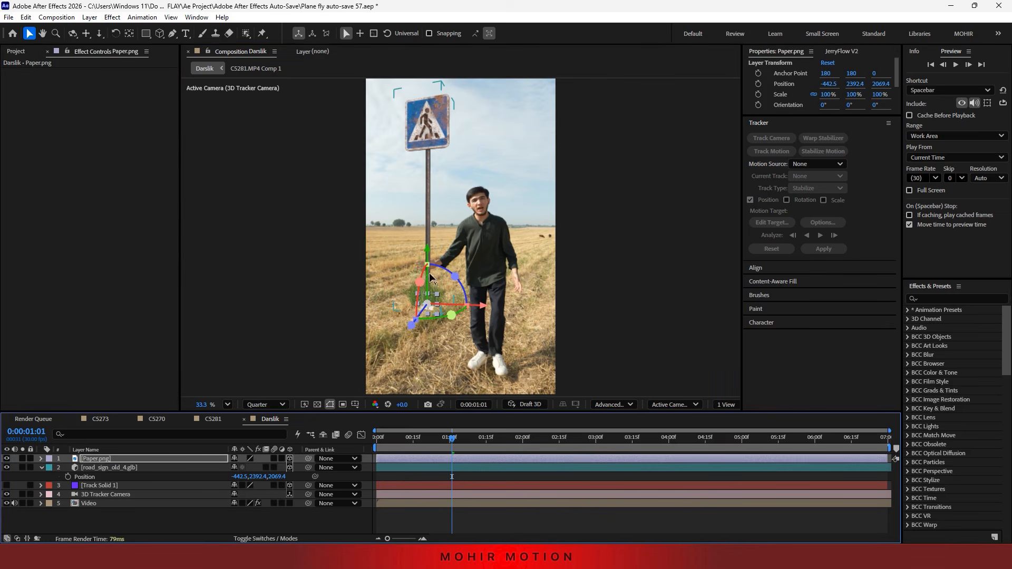
# - Raise the paper to the sign plate, rotate it to match the plate's angle, and place it at about -442.5, -899.3, 1979.4
pyautogui.moveTo(430, 258); pyautogui.dragTo(400, 90)
pyautogui.press('r')
pyautogui.moveTo(245, 487); pyautogui.dragTo(253, 486)
pyautogui.click(49, 479)
pyautogui.press('p')
pyautogui.press('p')
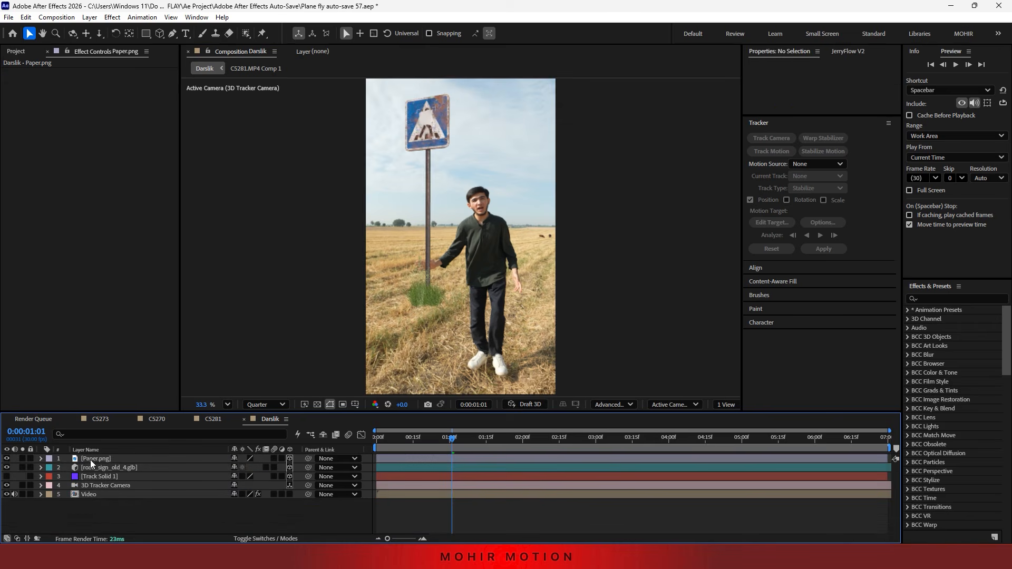
pyautogui.click(90, 460)
pyautogui.moveTo(395, 89); pyautogui.dragTo(317, 60)
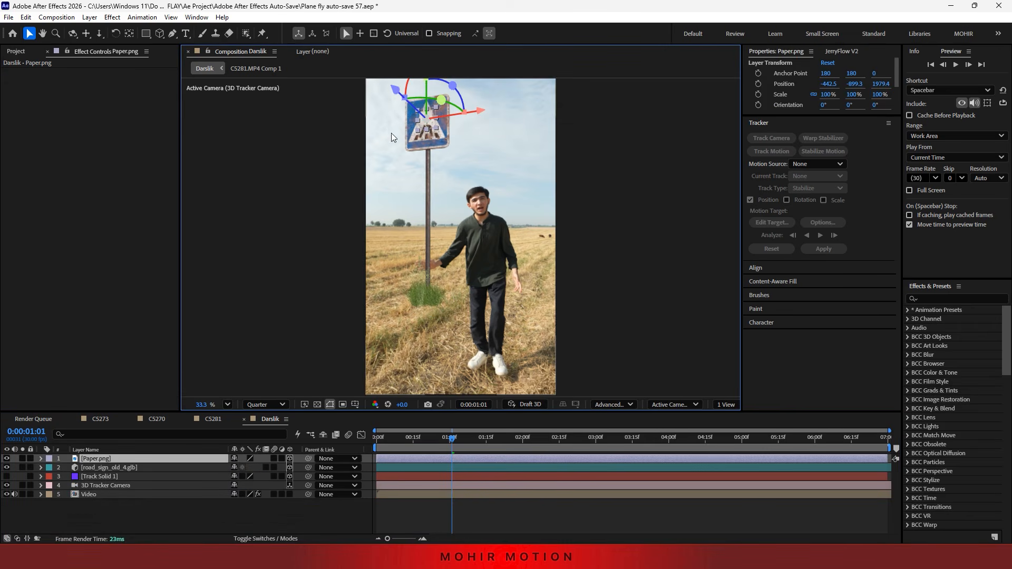
# - Scrub and play the finished CS281 composition to examine how the paper pieces sit on the sign
pyautogui.click(157, 505)
pyautogui.press('s')
pyautogui.click(211, 419)
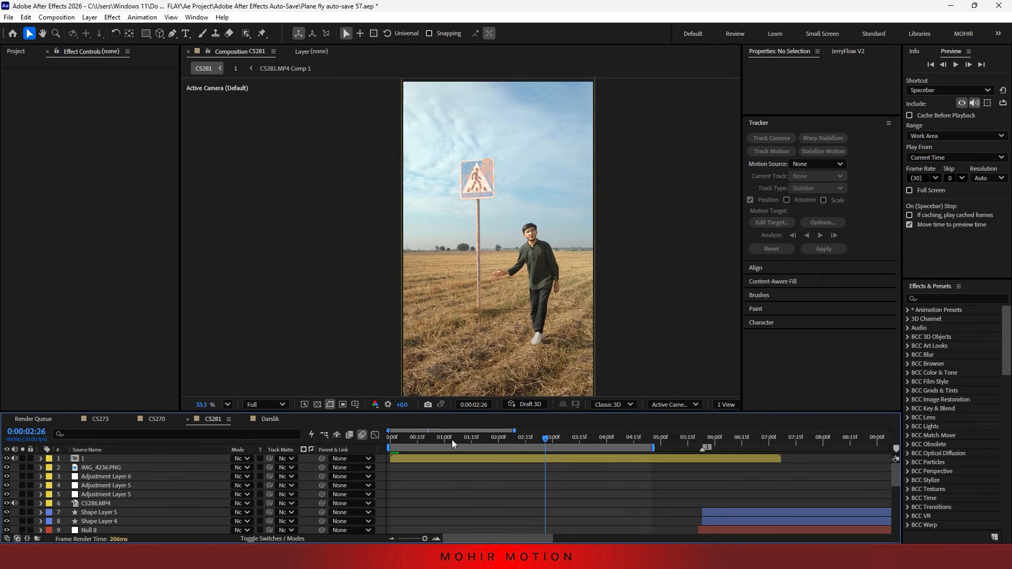
pyautogui.moveTo(511, 437); pyautogui.dragTo(570, 435)
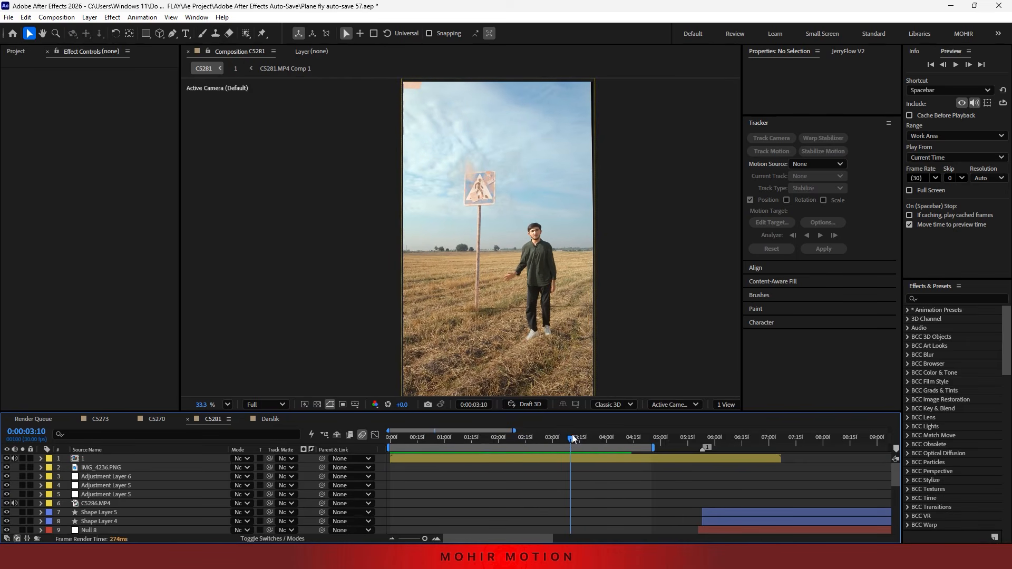
pyautogui.moveTo(571, 435); pyautogui.dragTo(543, 442)
pyautogui.press('space')
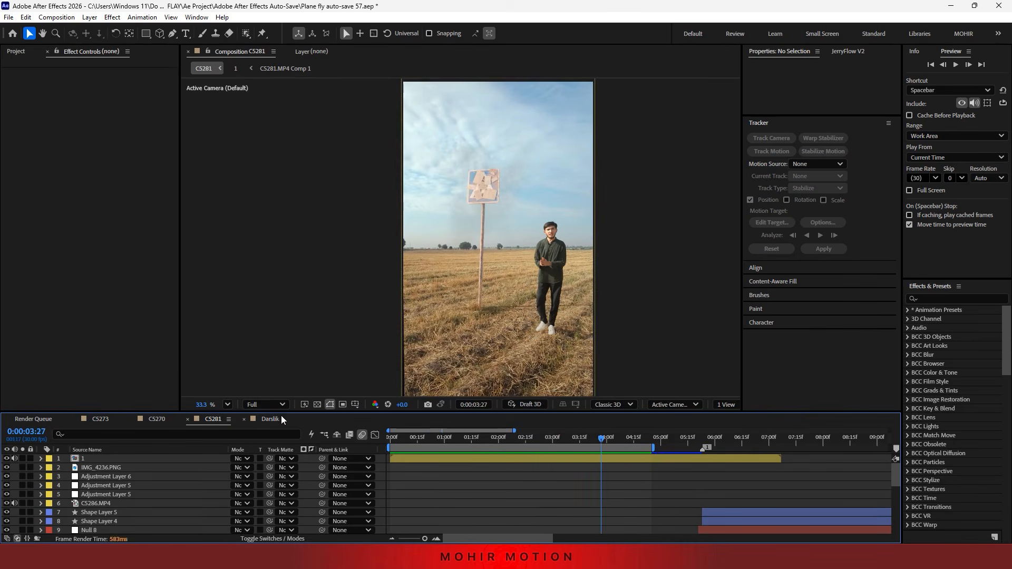
# - Return to the Darslik composition, set the preview resolution to Full, and move the paper onto the sign plate's upper-left area
pyautogui.click(272, 419)
pyautogui.click(129, 468)
pyautogui.click(116, 458)
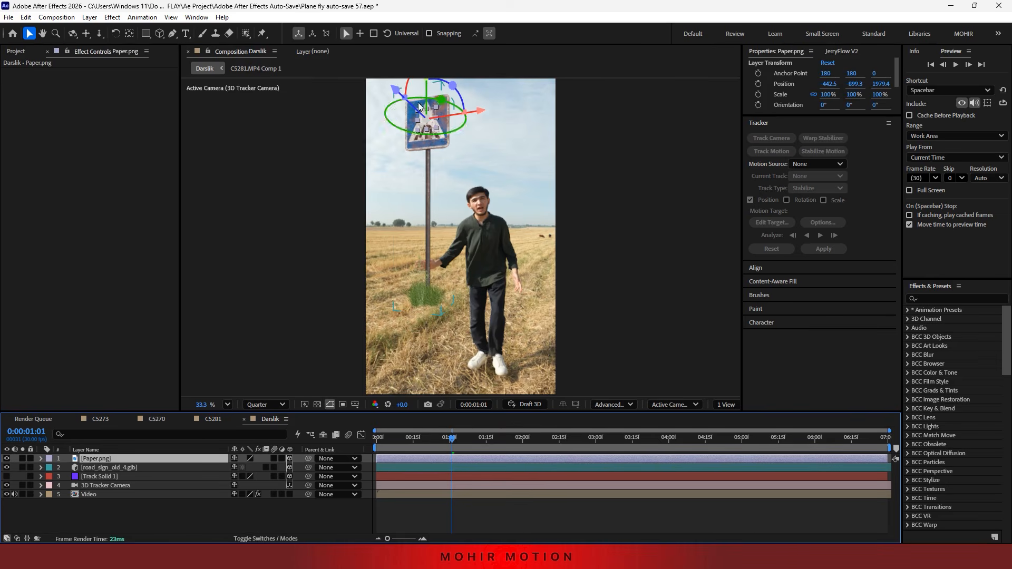
pyautogui.scroll(3, 434, 121)
pyautogui.scroll(2, 434, 119)
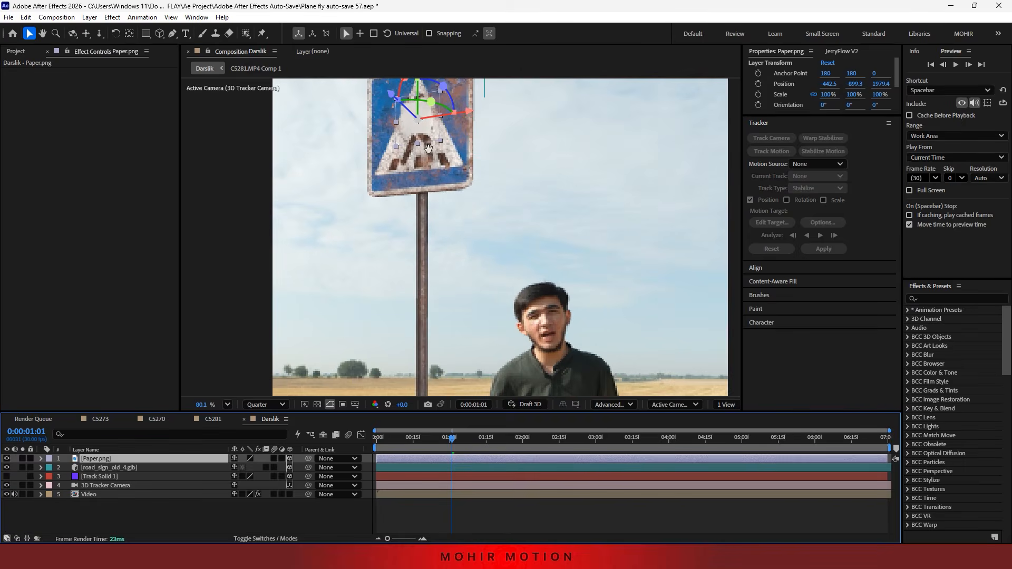
pyautogui.moveTo(429, 149); pyautogui.dragTo(389, 253)
pyautogui.click(274, 404)
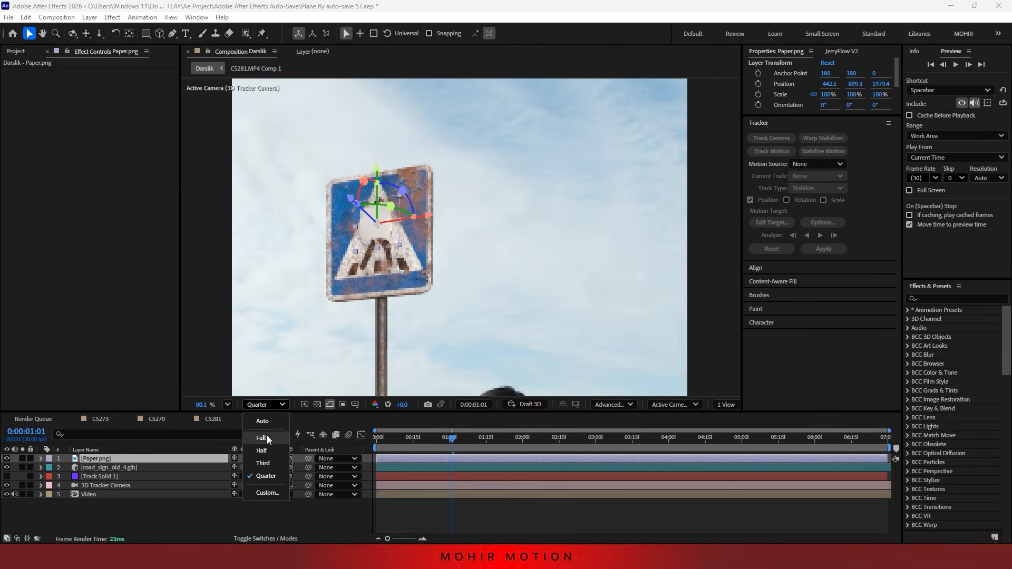
pyautogui.click(262, 438)
pyautogui.moveTo(418, 219); pyautogui.dragTo(396, 226)
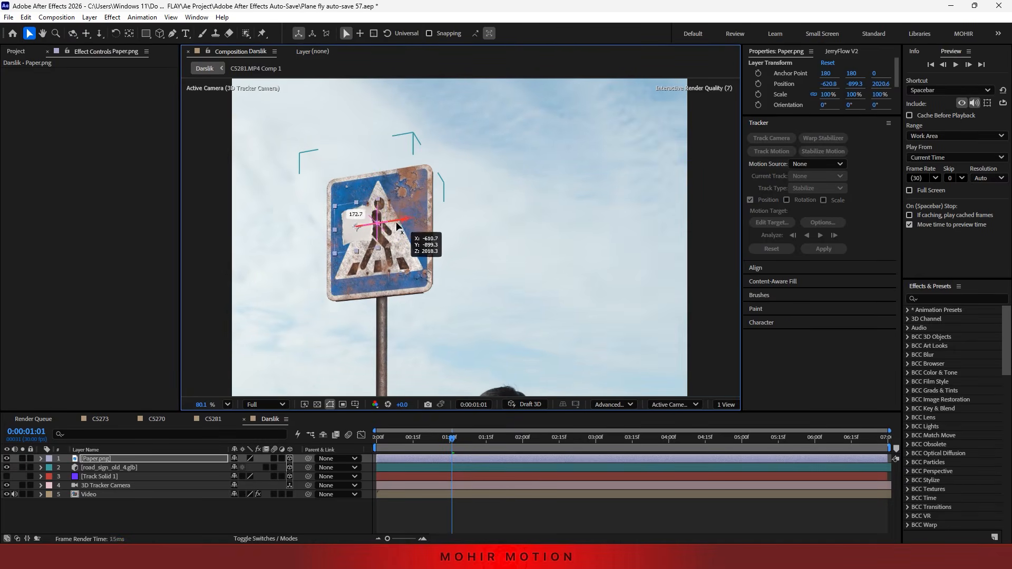
pyautogui.moveTo(357, 176); pyautogui.dragTo(357, 197)
# - Duplicate the paper, scale the copy to about 68.7% wide and 140.7% high, and place it on the sign's upper-right area
pyautogui.hotkey('ctrl', 'd')
pyautogui.moveTo(404, 244); pyautogui.dragTo(439, 242)
pyautogui.moveTo(388, 269); pyautogui.dragTo(388, 279)
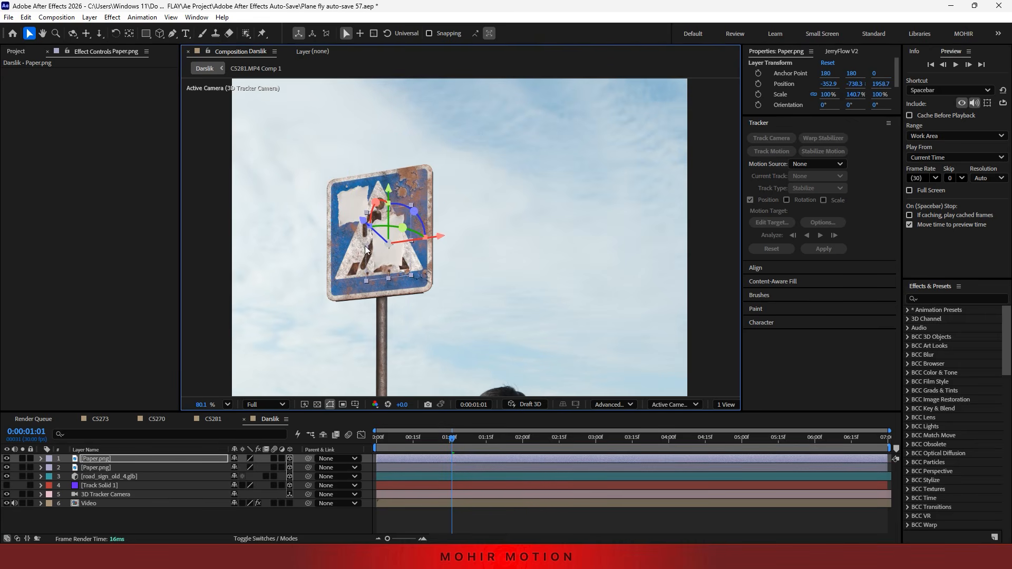
pyautogui.moveTo(366, 246); pyautogui.dragTo(373, 246)
pyautogui.moveTo(438, 237); pyautogui.dragTo(456, 234)
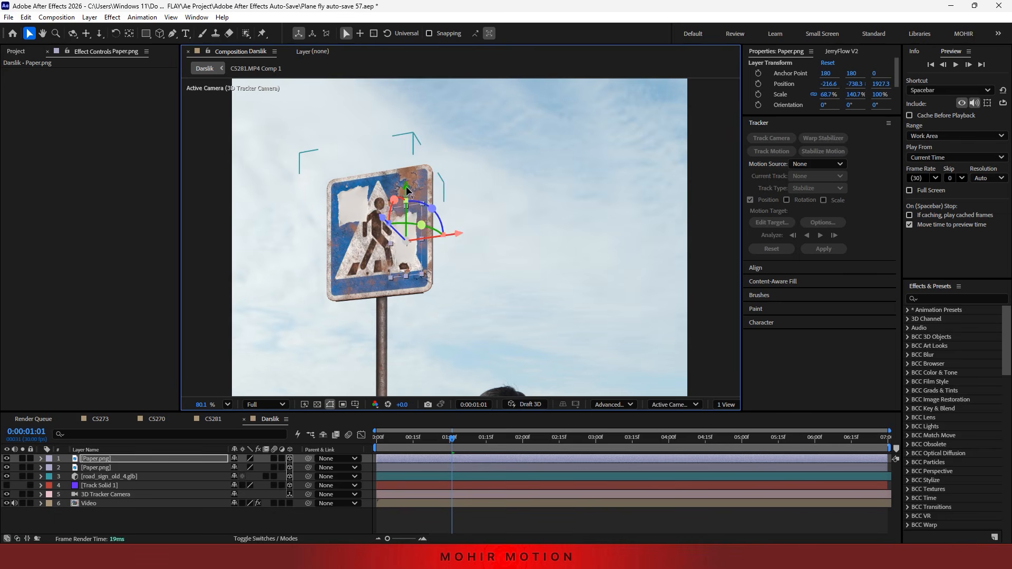
pyautogui.moveTo(406, 190); pyautogui.dragTo(369, 264)
# - Duplicate the paper again, scale it to 119.8% wide and 70.8% high, and place it at about -542.1, -781.3, 2002.4
pyautogui.hotkey('ctrl', 'd')
pyautogui.moveTo(382, 207); pyautogui.dragTo(383, 188)
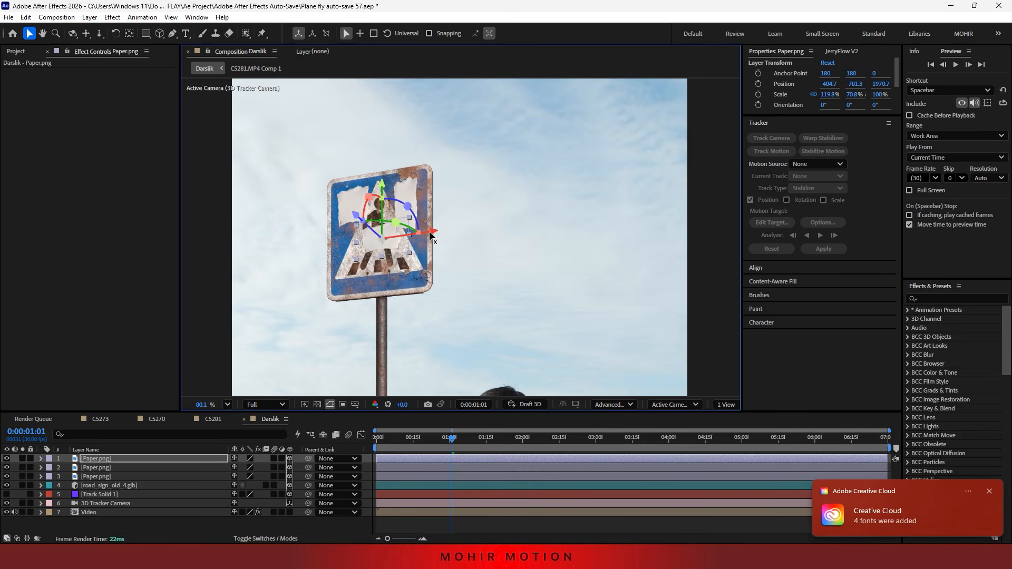
pyautogui.moveTo(431, 231); pyautogui.dragTo(416, 234)
# - Duplicate the wide paper piece and move the copy to the sign's lower-right area, at about -229.7, -670.1, 1930.3
pyautogui.hotkey('ctrl', 'd')
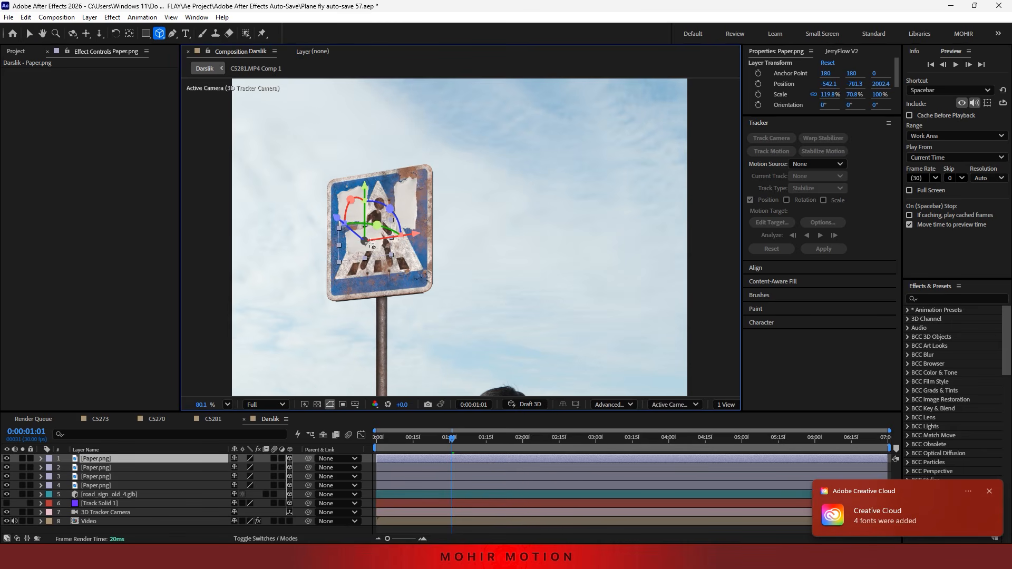
pyautogui.press('v')
pyautogui.moveTo(368, 189); pyautogui.dragTo(368, 221)
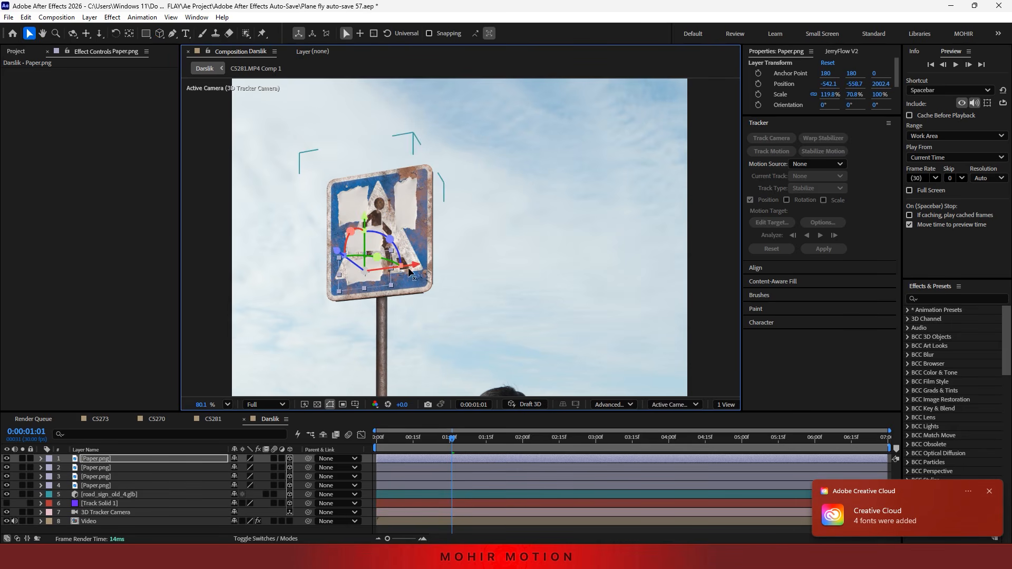
pyautogui.moveTo(411, 266); pyautogui.dragTo(386, 200)
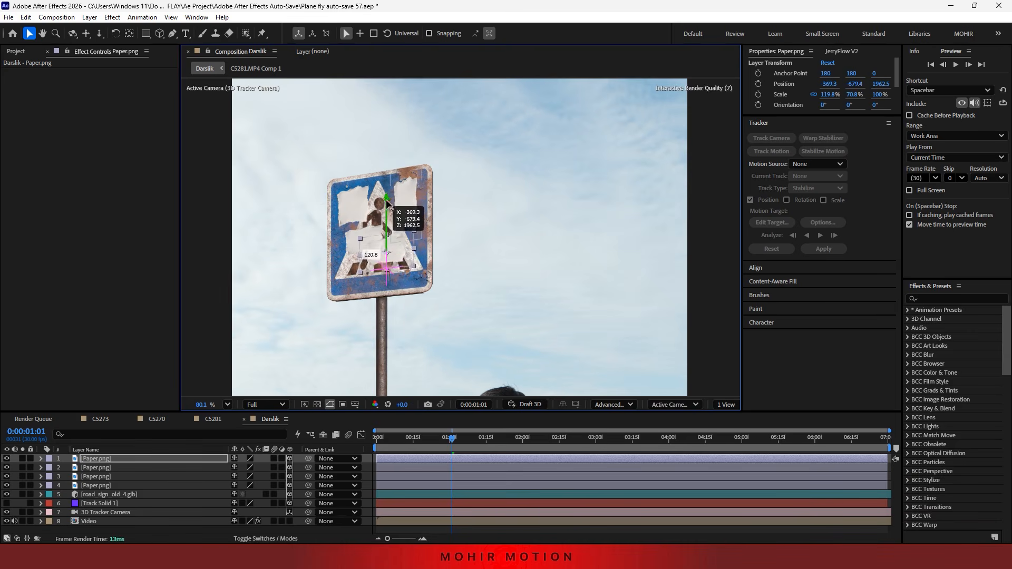
pyautogui.scroll(-5, 366, 248)
pyautogui.scroll(5, 440, 136)
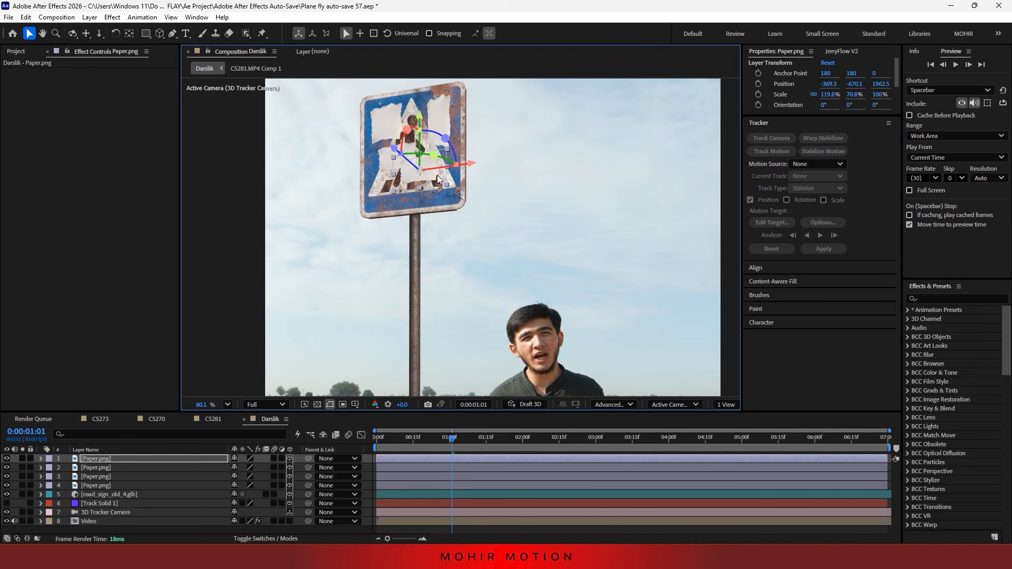
pyautogui.moveTo(438, 179); pyautogui.dragTo(475, 169)
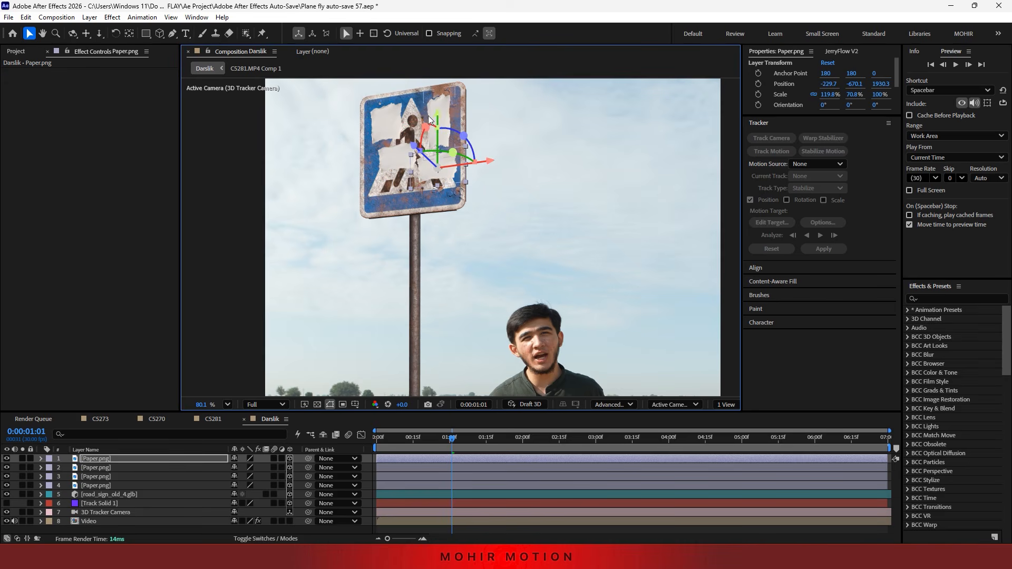
# - Add a fifth paper piece, scale it to 64.8, 38.3, 54.1%, and move it to the sign's lower-left area
pyautogui.click(399, 148)
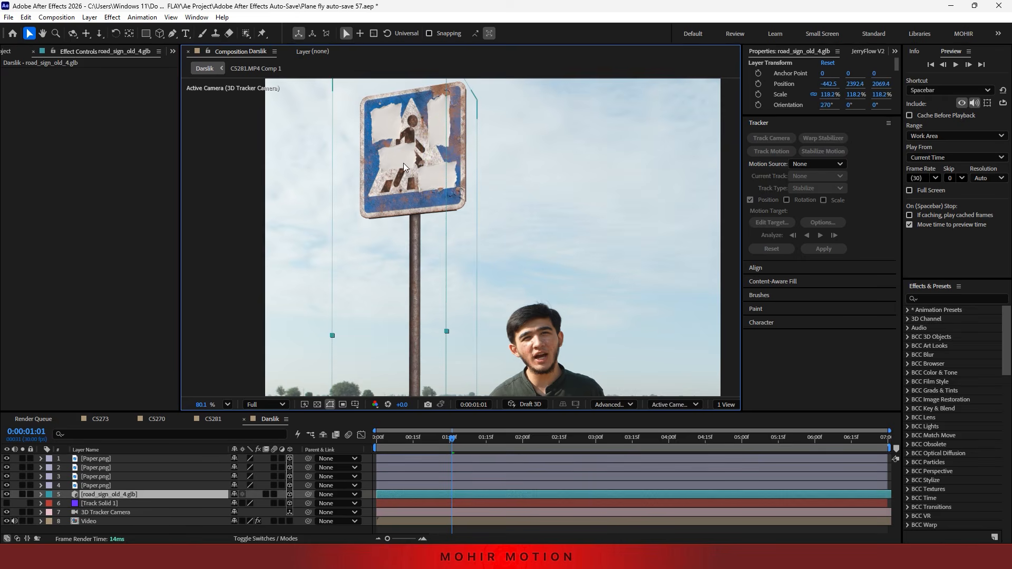
pyautogui.click(107, 458)
pyautogui.press('s')
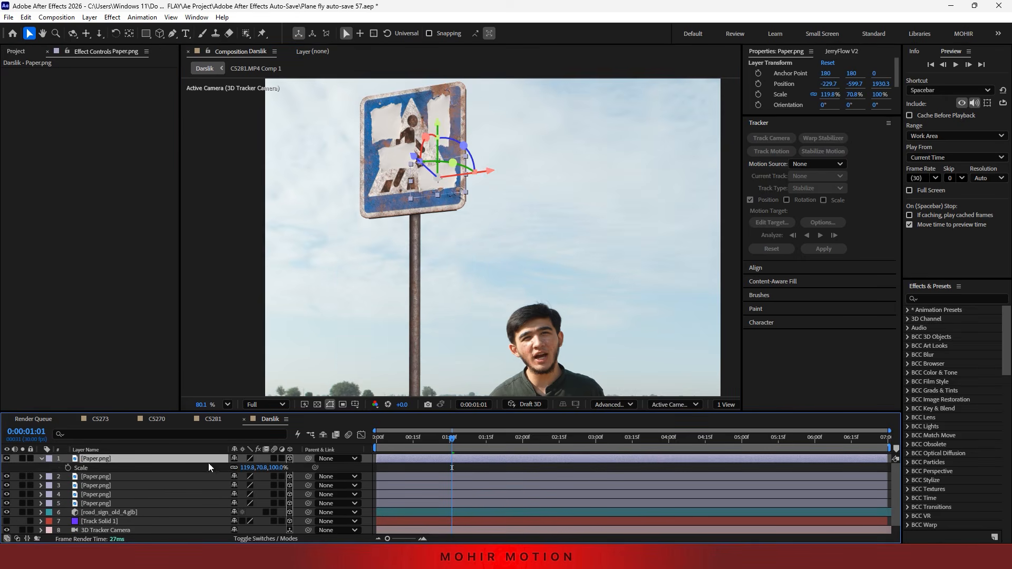
pyautogui.moveTo(248, 467); pyautogui.dragTo(212, 468)
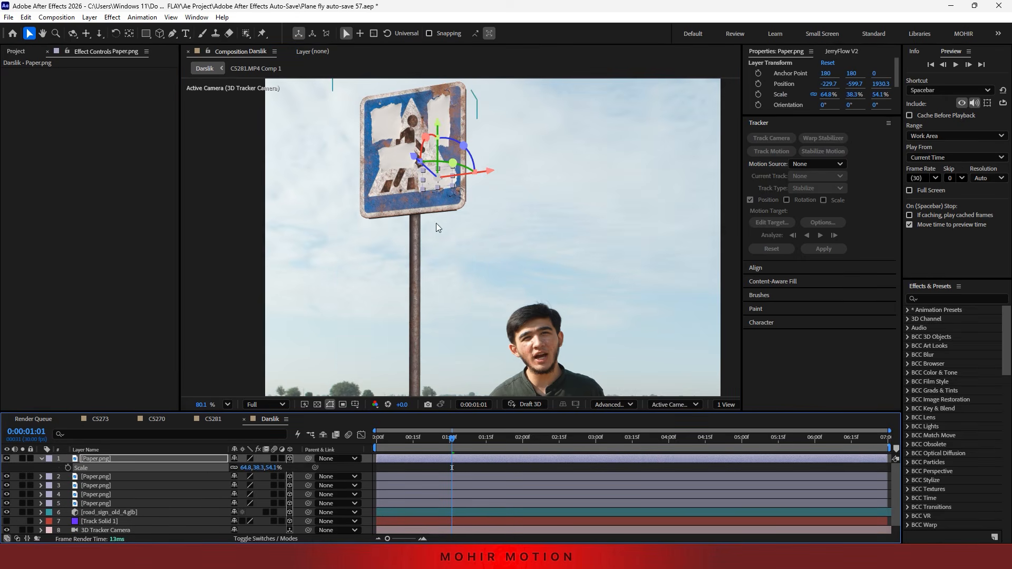
pyautogui.moveTo(483, 165); pyautogui.dragTo(396, 146)
pyautogui.hotkey('ctrl', 'z')
# - Enlarge the lower-left paper piece to a scale of 96.3, 56.9, 80.4% and collapse its layer properties
pyautogui.click(115, 461)
pyautogui.press('s')
pyautogui.press('s')
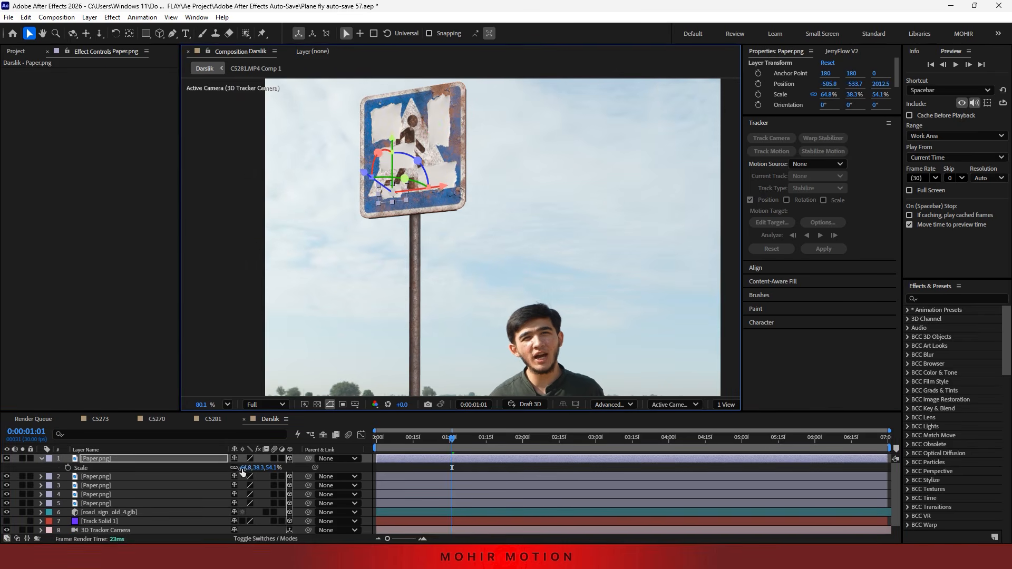
pyautogui.moveTo(244, 468); pyautogui.dragTo(308, 464)
pyautogui.click(45, 469)
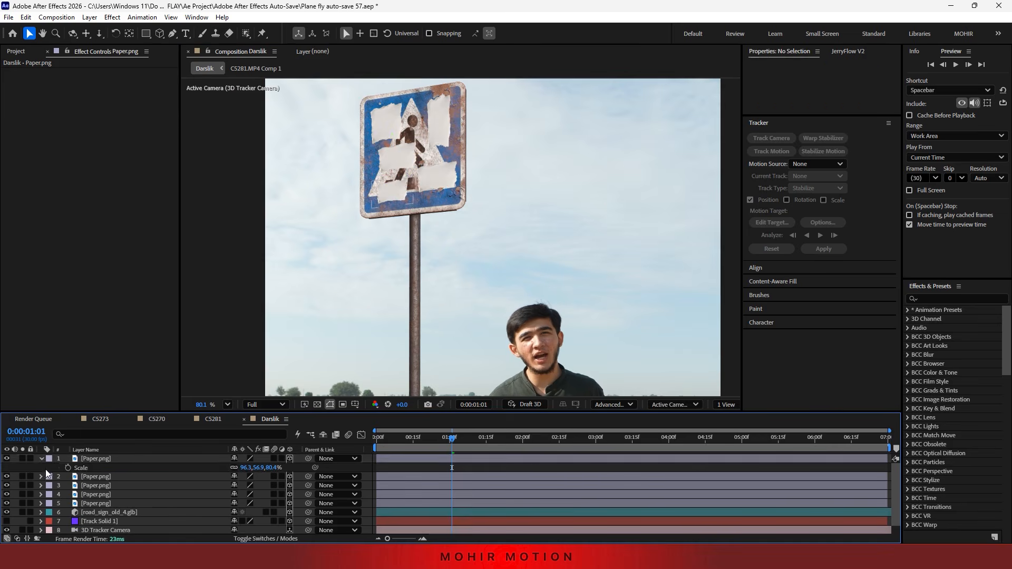
pyautogui.press('u')
pyautogui.scroll(-3, 428, 184)
pyautogui.scroll(-1, 428, 183)
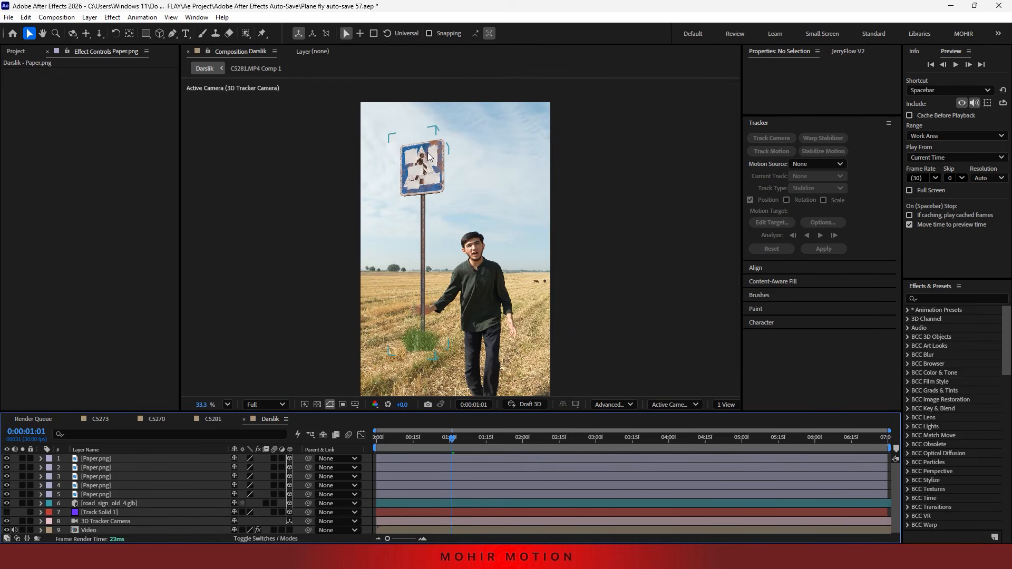
# - Try rotating the road sign model about its X axis, and undo the rotation
pyautogui.click(93, 501)
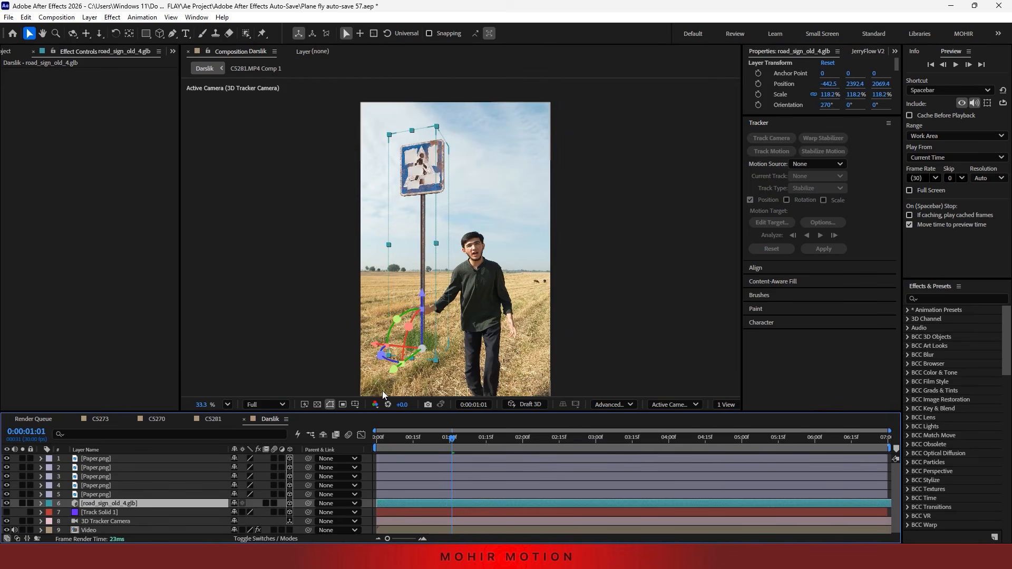
pyautogui.press('r')
pyautogui.scroll(-2, 261, 516)
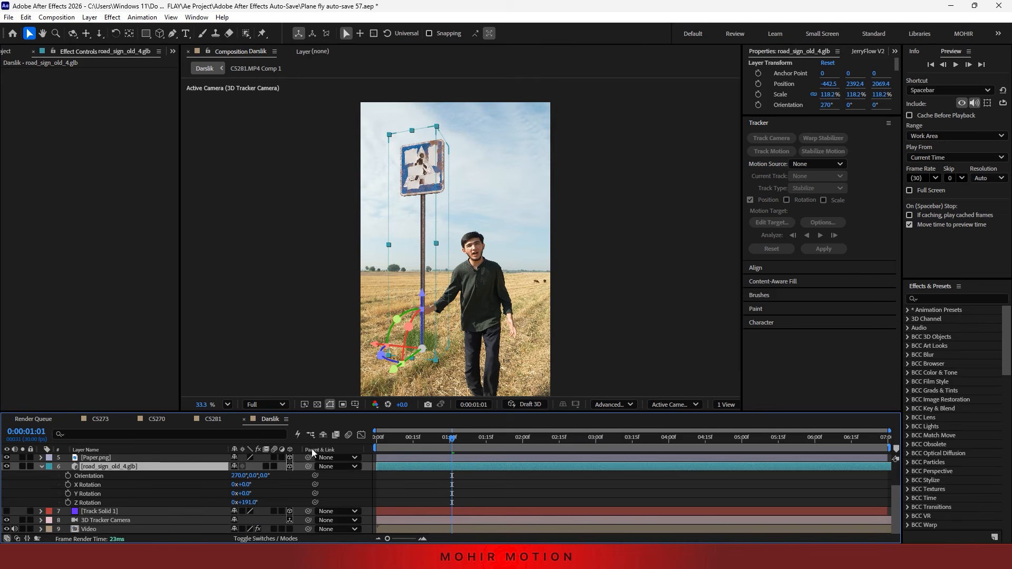
pyautogui.moveTo(244, 484); pyautogui.dragTo(245, 486)
pyautogui.hotkey('ctrl', 'z')
pyautogui.click(48, 486)
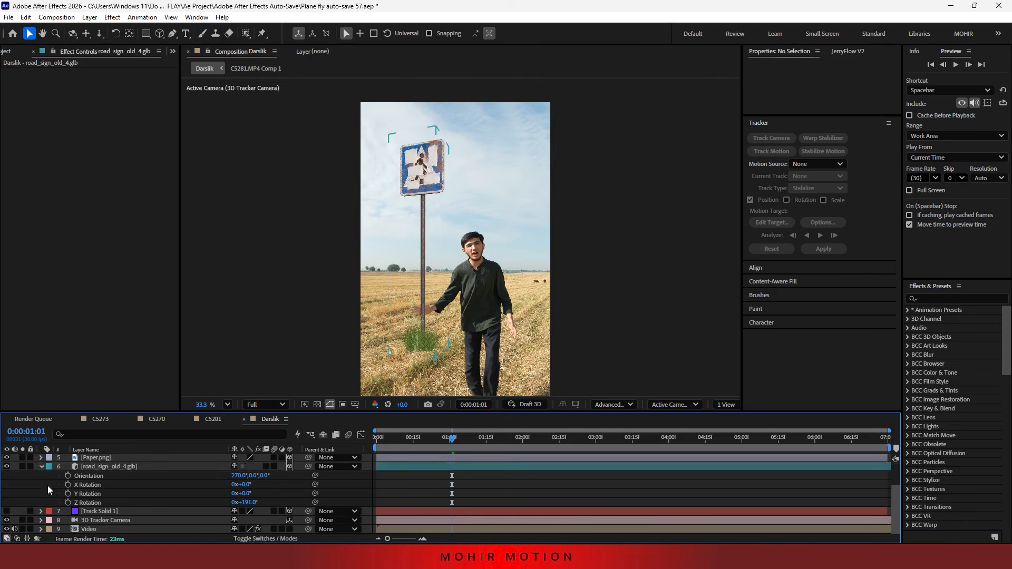
# - Collapse the road sign layer's properties and examine the flying papers in the C5281 composition around 0:00:03:09, returning to the Darslik composition
pyautogui.press('u')
pyautogui.click(98, 504)
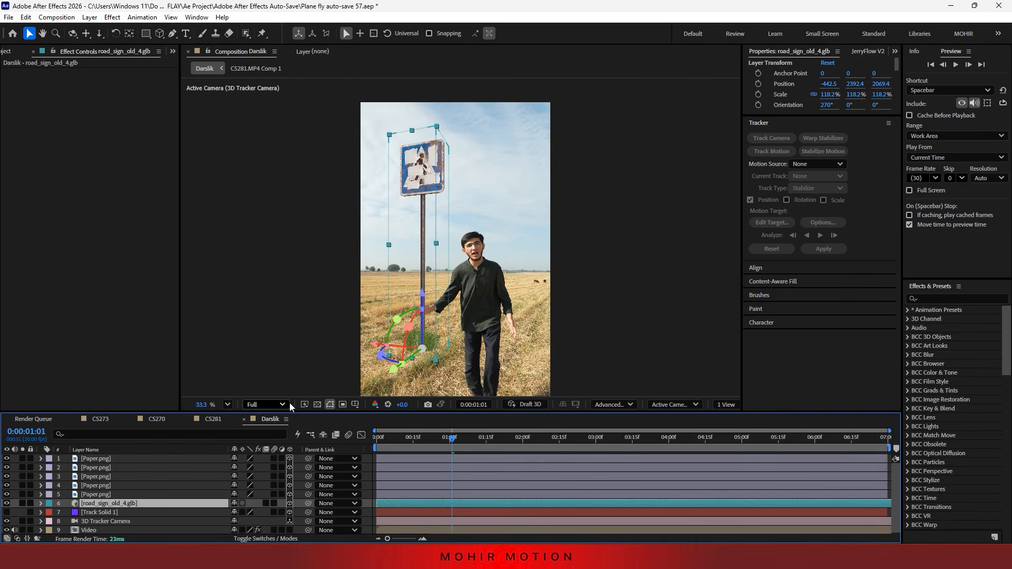
pyautogui.click(228, 420)
pyautogui.click(561, 437)
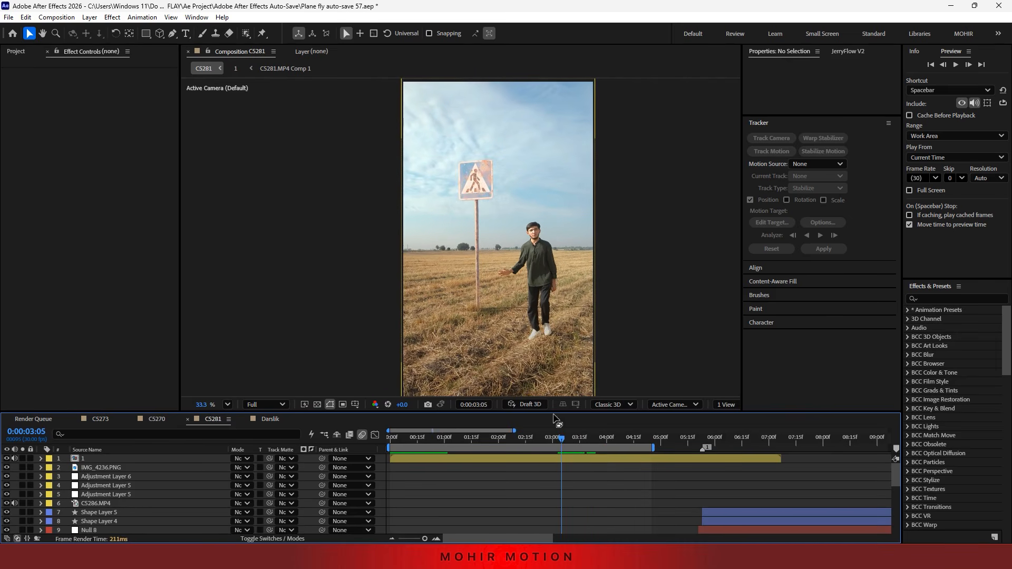
pyautogui.moveTo(558, 441); pyautogui.dragTo(569, 440)
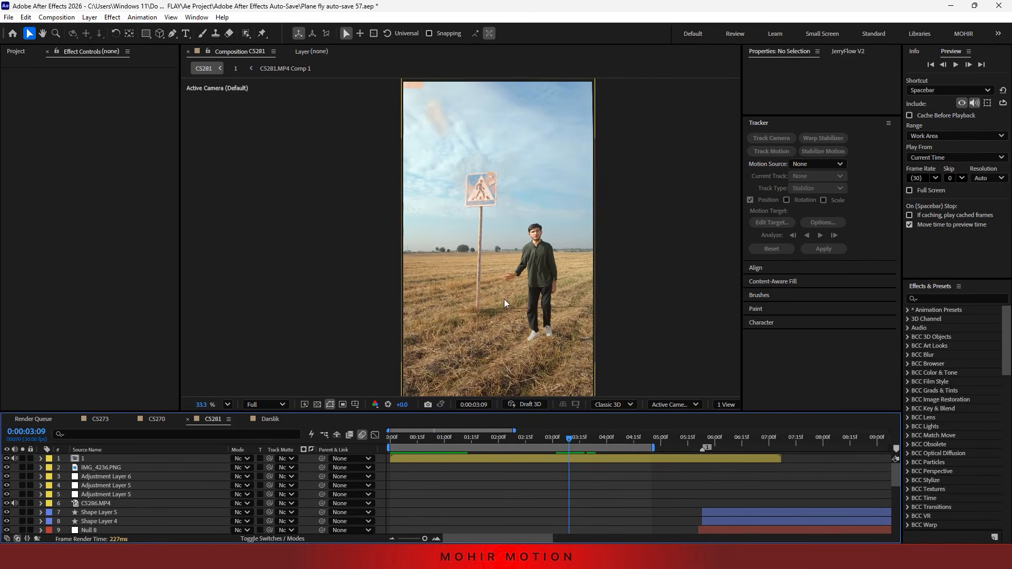
pyautogui.click(270, 422)
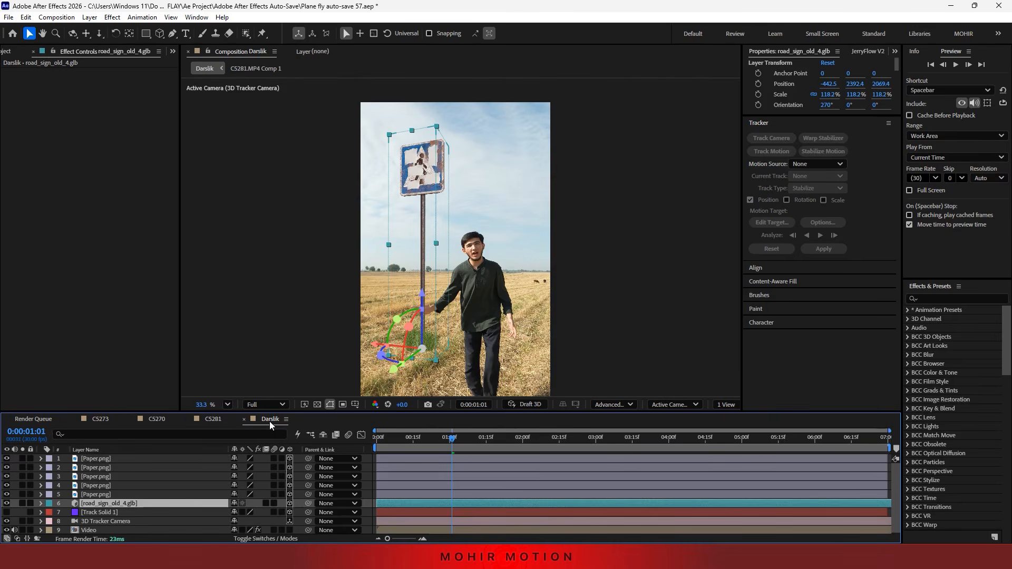
# - Parent all five Paper.png layers to the road_sign_old_4.glb layer
pyautogui.click(95, 494)
pyautogui.keyDown('shift'); pyautogui.click(103, 461); pyautogui.keyUp('shift')
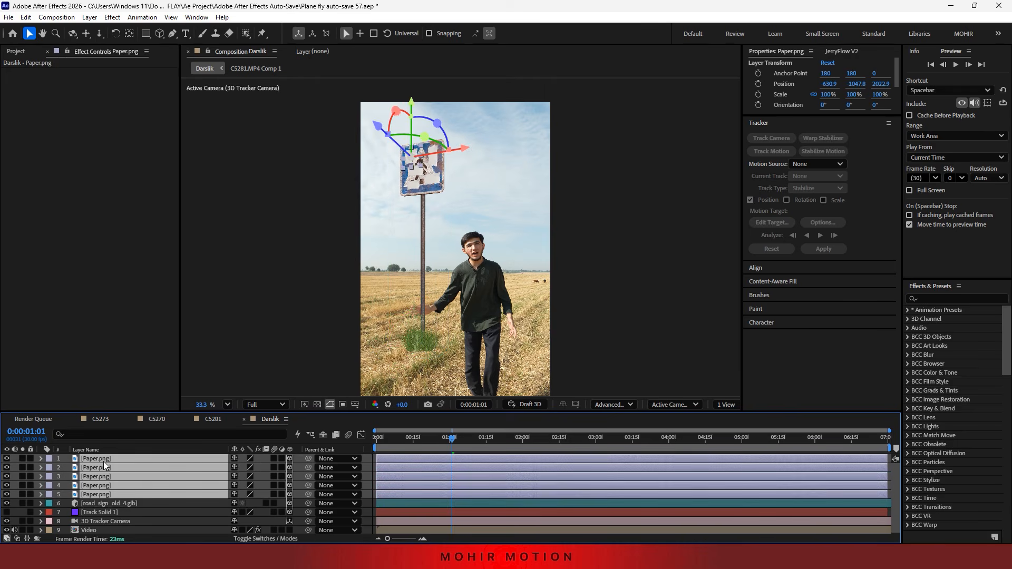
pyautogui.moveTo(306, 494); pyautogui.dragTo(120, 504)
# - Test the parenting by rotating the road sign model about its X axis, undo the rotation and collapse the layer properties
pyautogui.click(112, 506)
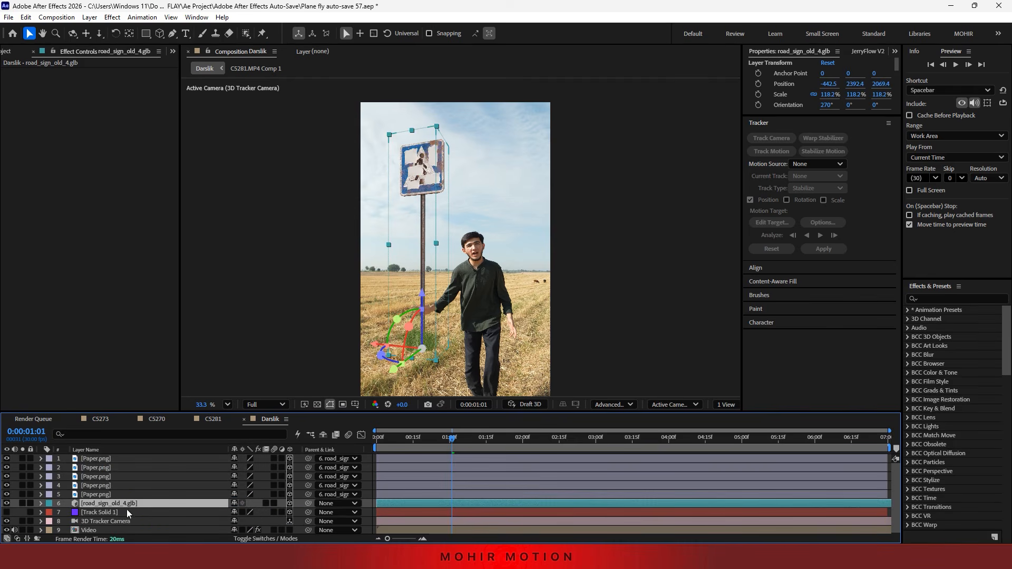
pyautogui.press('r')
pyautogui.moveTo(249, 524); pyautogui.dragTo(233, 518)
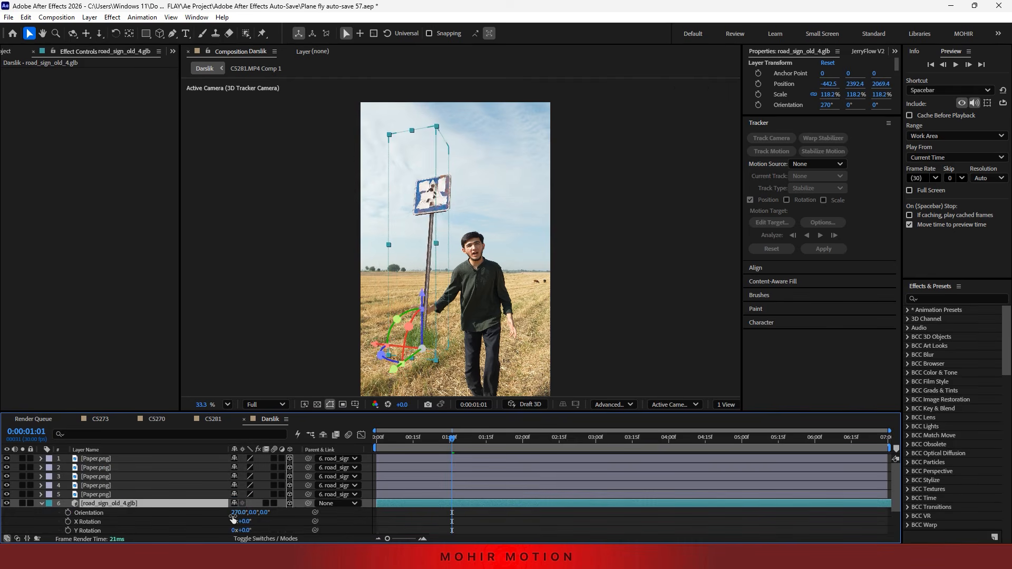
pyautogui.click(50, 519)
pyautogui.click(104, 501)
pyautogui.click(56, 517)
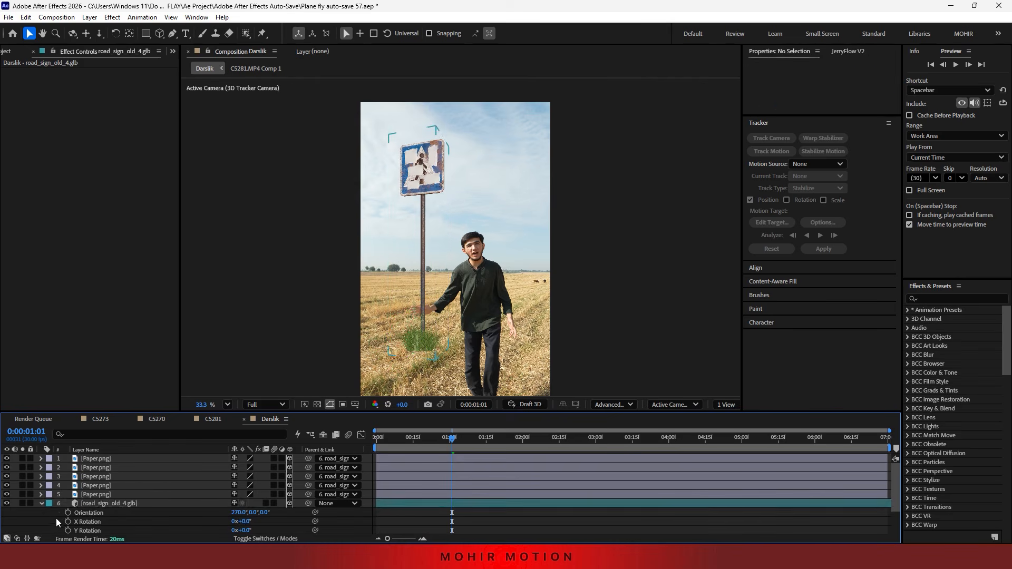
pyautogui.press('u')
pyautogui.press('u')
# - Set the work area to start at 0:00:01:29 and preview the composition from there
pyautogui.moveTo(437, 437); pyautogui.dragTo(321, 443)
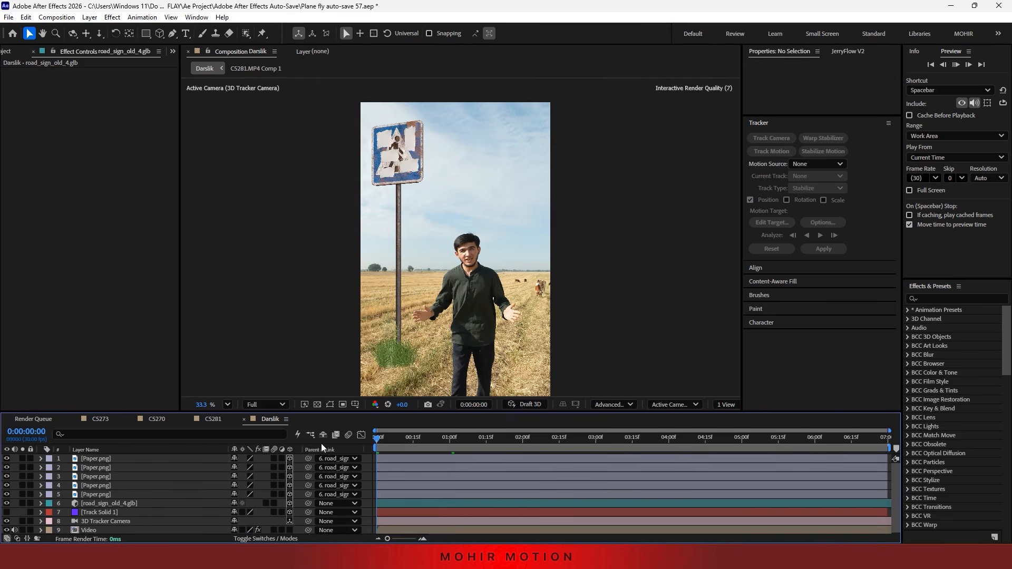
pyautogui.moveTo(387, 444); pyautogui.dragTo(521, 439)
pyautogui.press('b')
pyautogui.press('space')
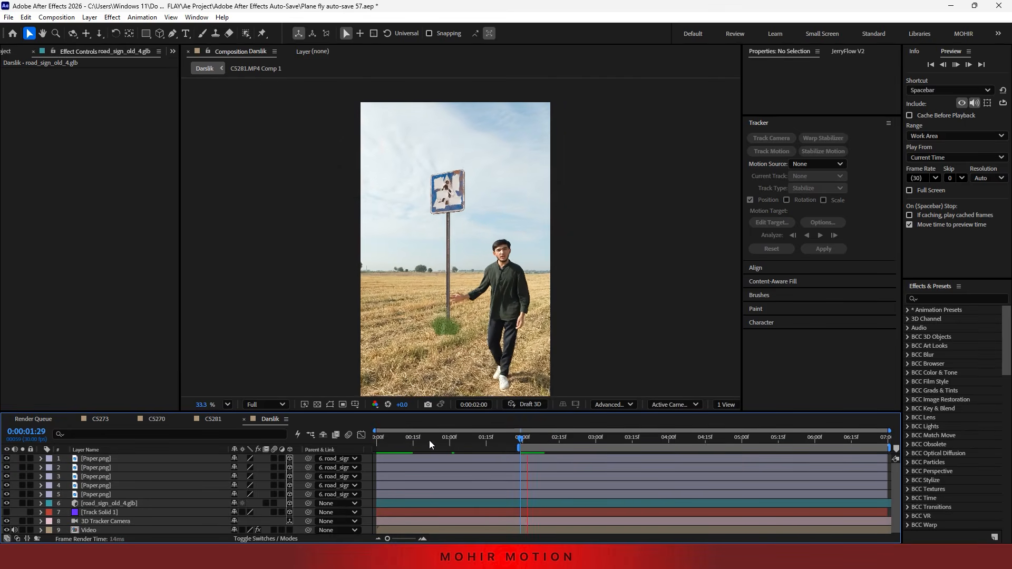
pyautogui.press('space')
pyautogui.click(521, 438)
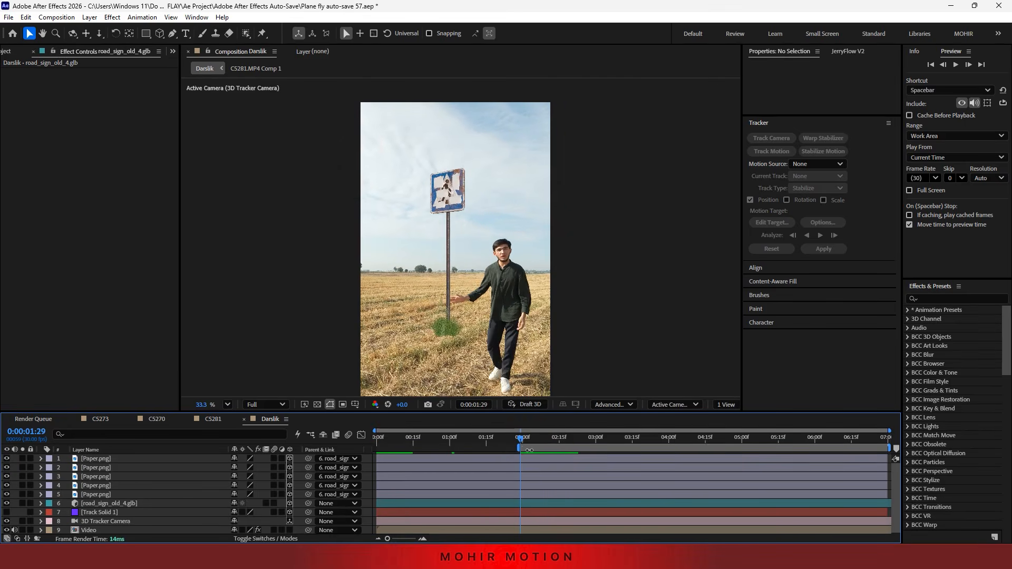
pyautogui.press('space')
pyautogui.moveTo(539, 439); pyautogui.dragTo(522, 436)
pyautogui.click(106, 493)
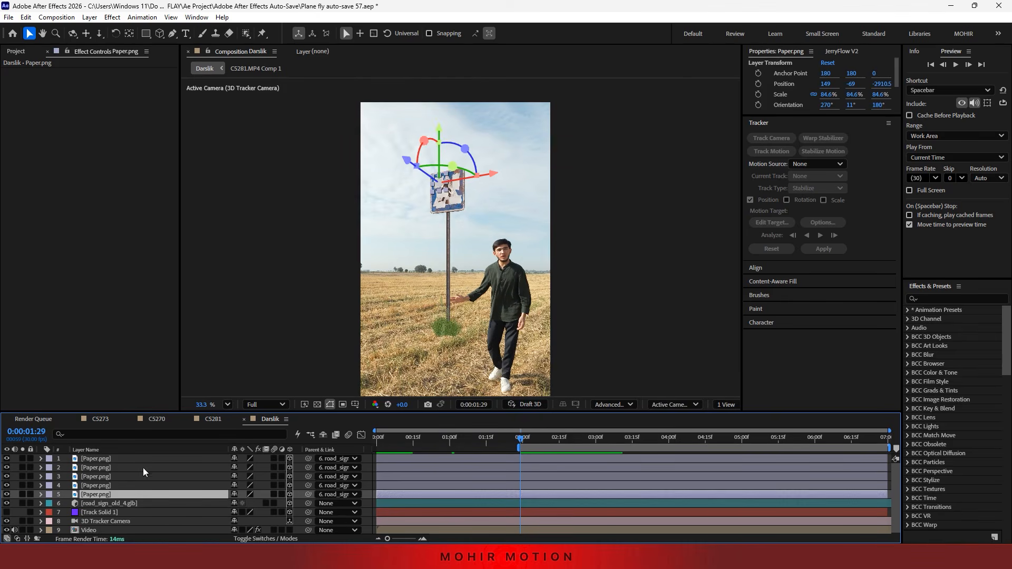
pyautogui.moveTo(65, 493); pyautogui.dragTo(89, 451)
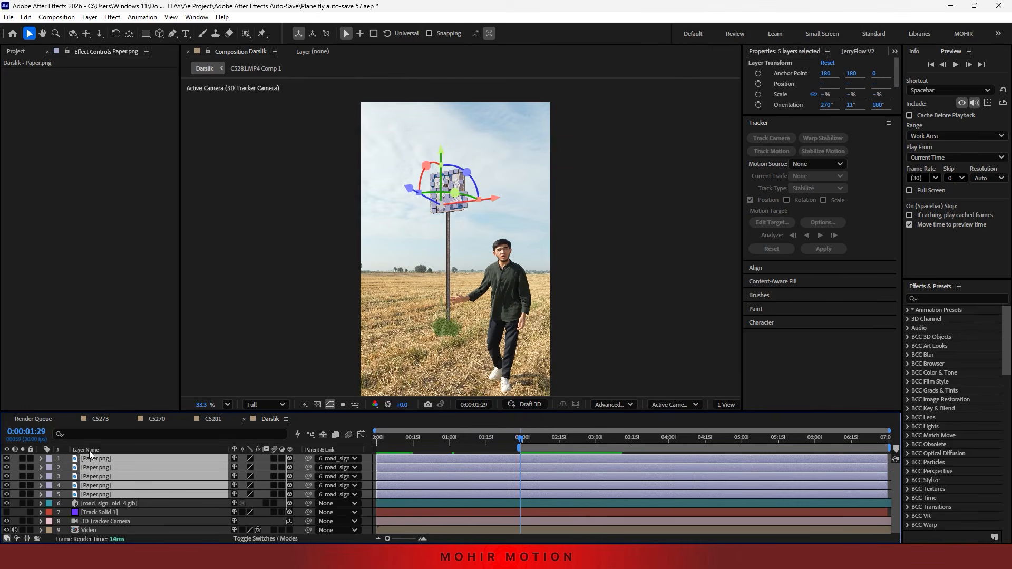
pyautogui.hotkey('alt', '[')
pyautogui.press('p')
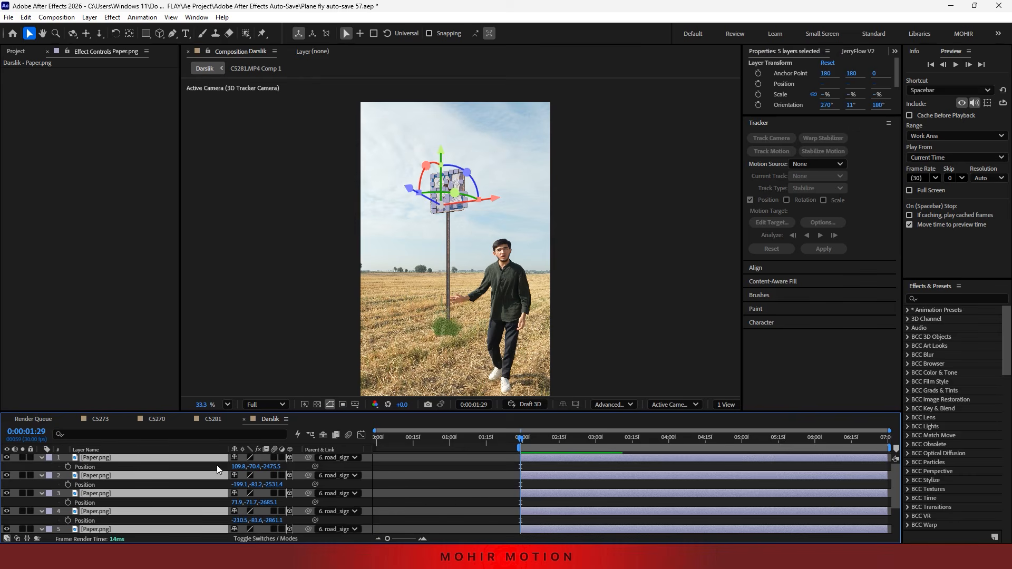
pyautogui.hotkey('ctrl', 'z')
pyautogui.press('F2')
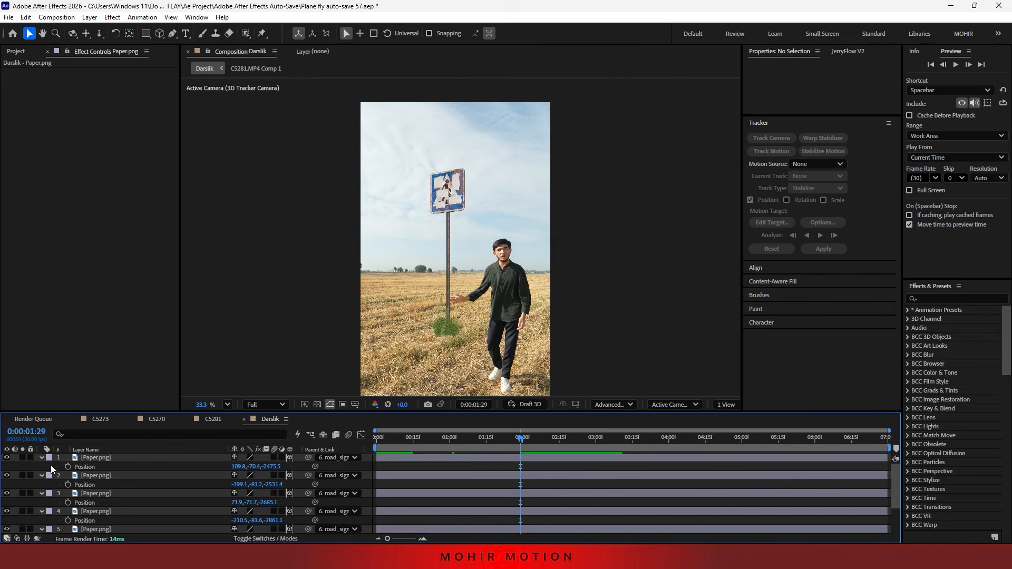
pyautogui.hotkey('ctrl', '`')
# - Trim the start of all five Paper.png layers to 0:00:01:29
pyautogui.moveTo(377, 447); pyautogui.dragTo(519, 447)
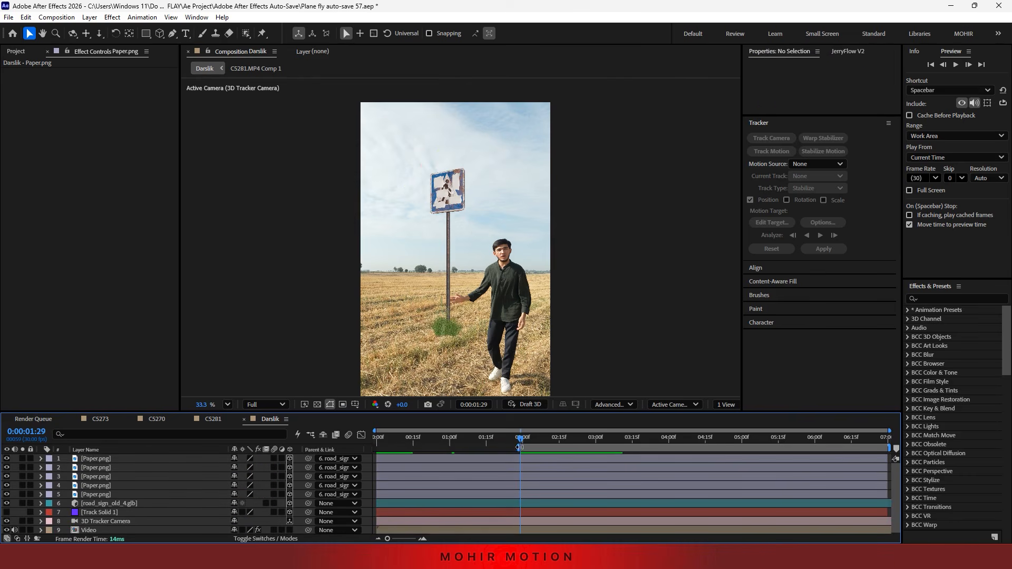
pyautogui.click(497, 461)
pyautogui.keyDown('shift'); pyautogui.click(492, 496); pyautogui.keyUp('shift')
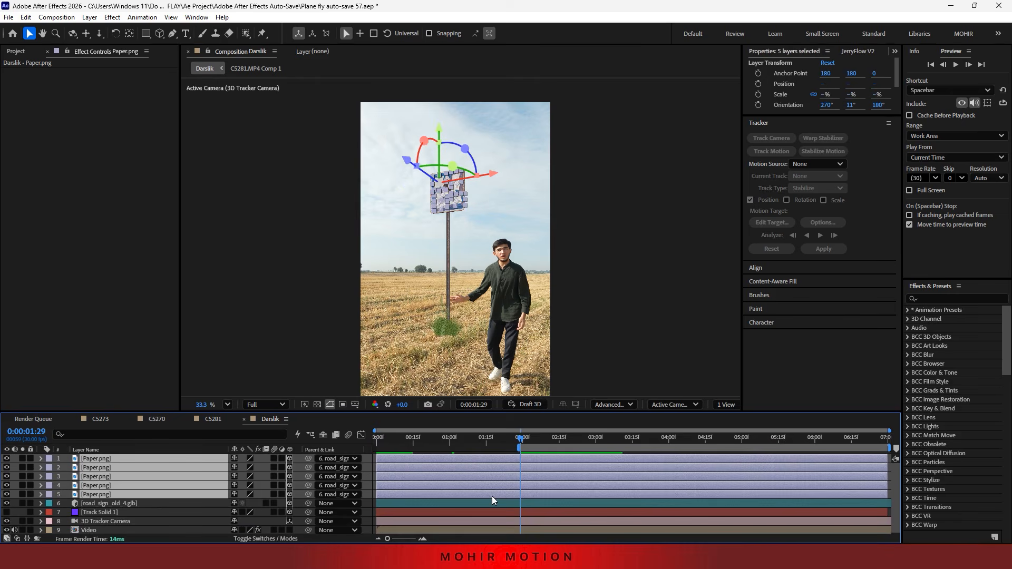
pyautogui.hotkey('alt', '[')
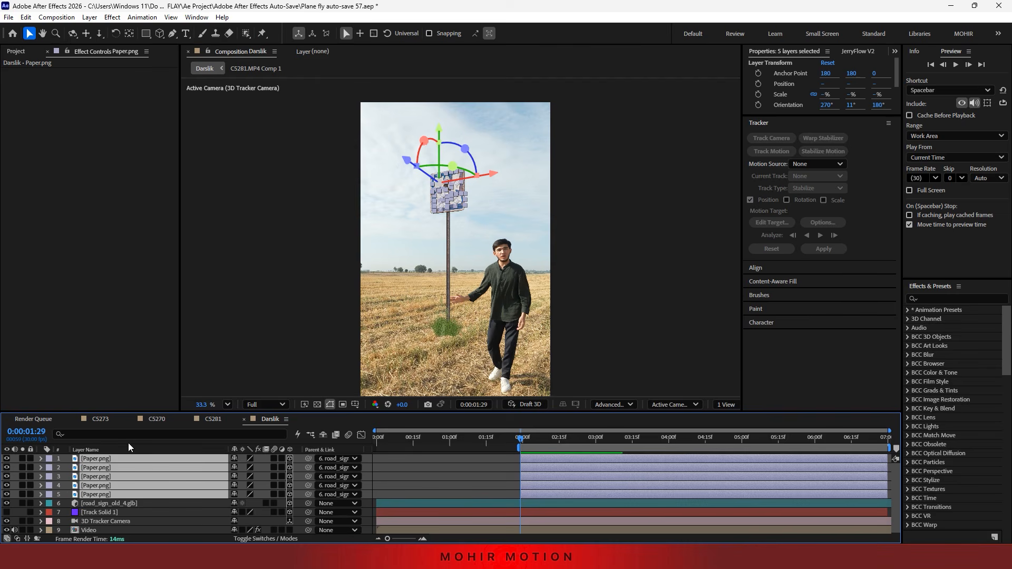
# - Set Position keyframes on all five paper layers at 0:00:01:29 and 0:00:02:15
pyautogui.press('p')
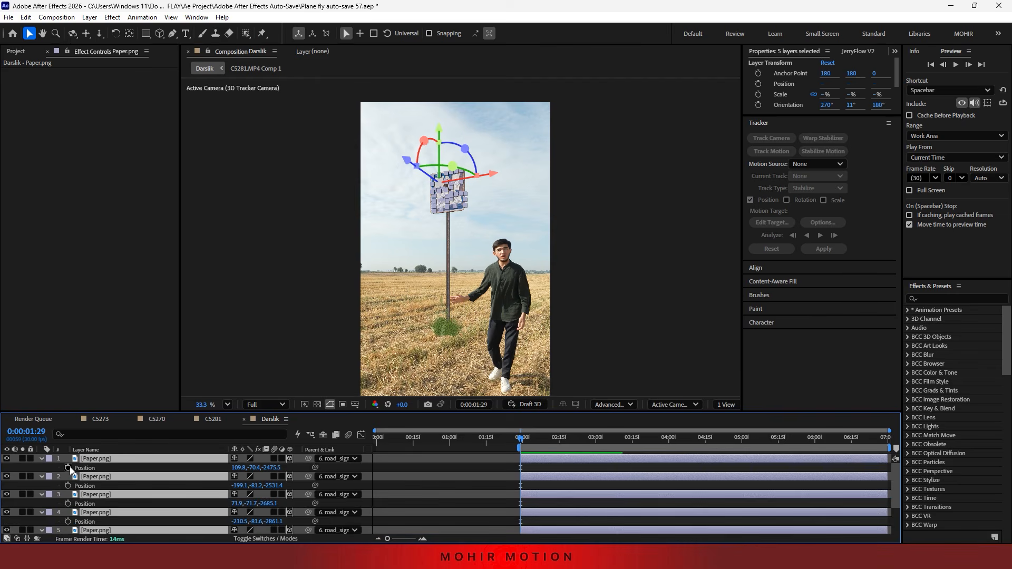
pyautogui.click(68, 468)
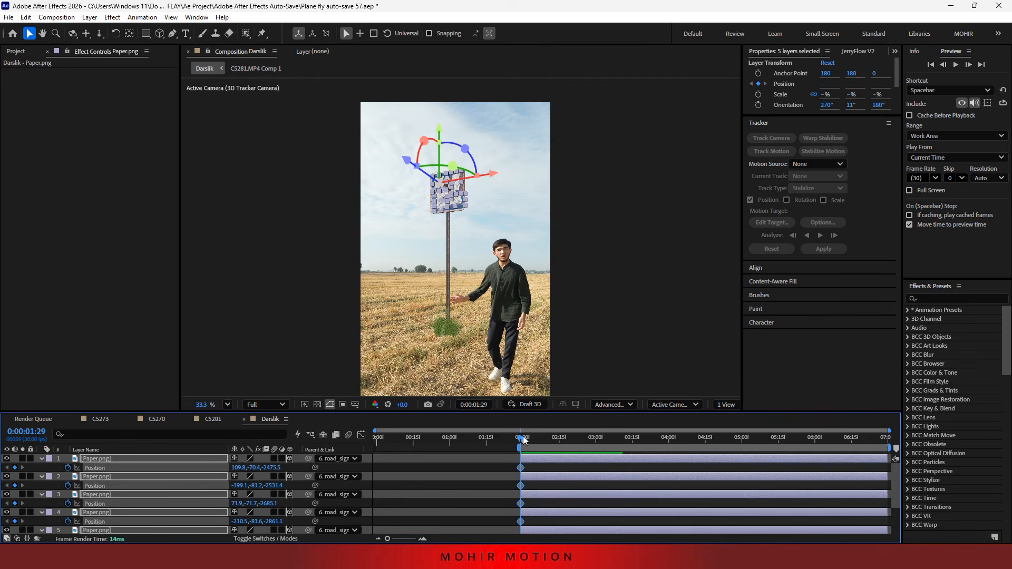
pyautogui.moveTo(524, 440); pyautogui.dragTo(559, 437)
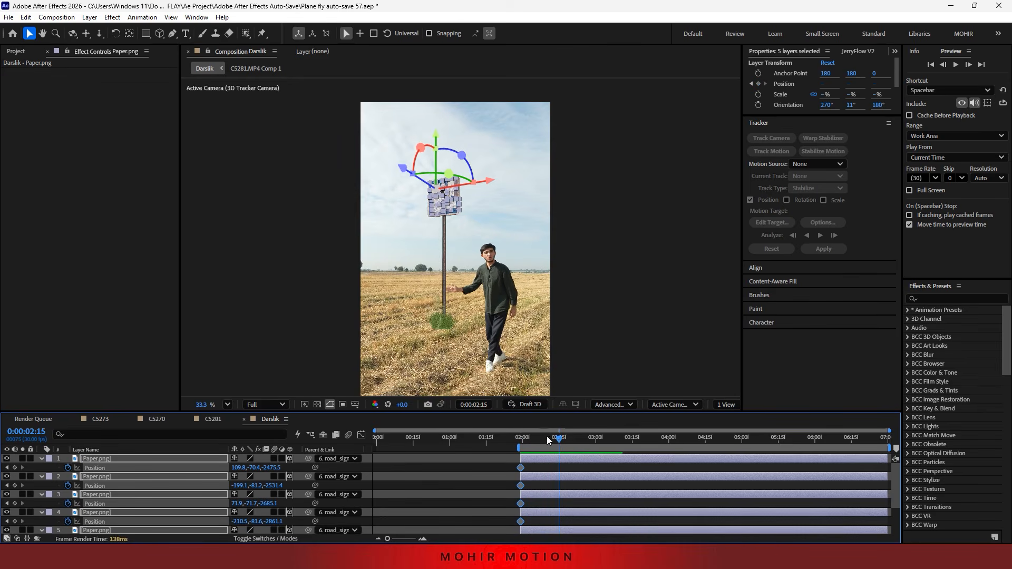
pyautogui.click(14, 467)
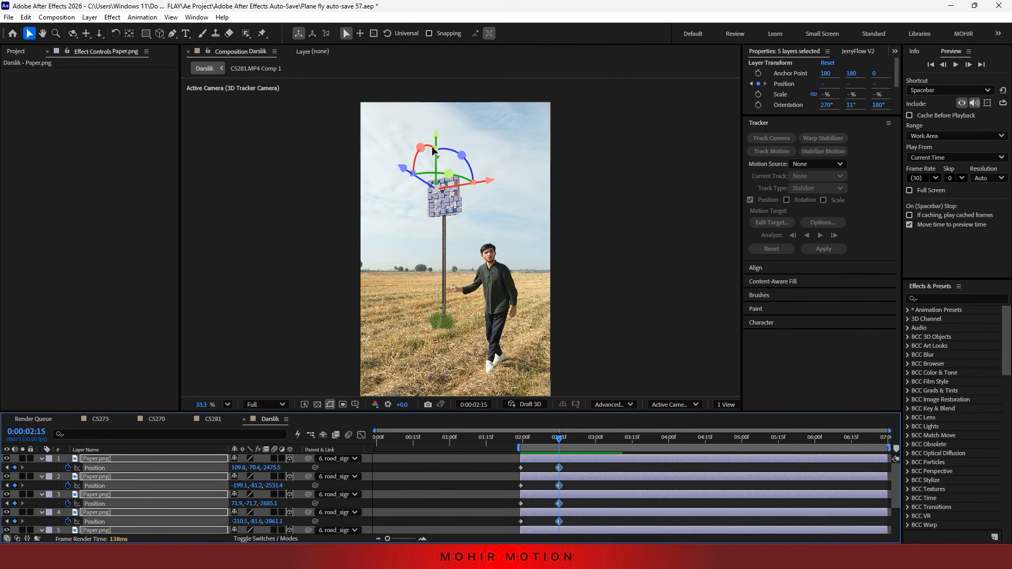
# - At 0:00:01:29, move the papers together beyond the frame's upper-left edge, the topmost layer to 209.3, -2918.0, -2475.5, and preview the flight
pyautogui.press('j')
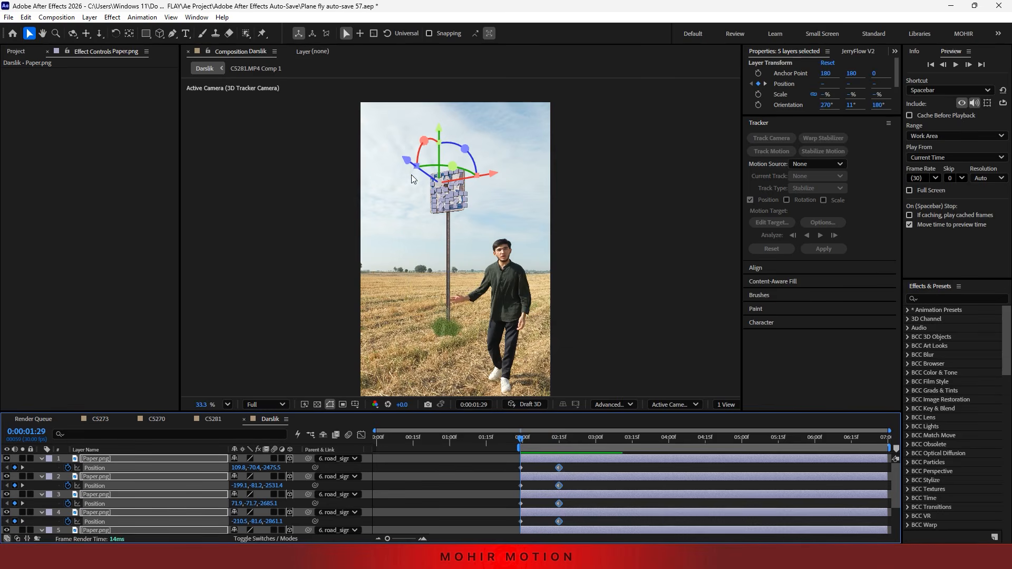
pyautogui.moveTo(409, 162); pyautogui.dragTo(201, 111)
pyautogui.press('space')
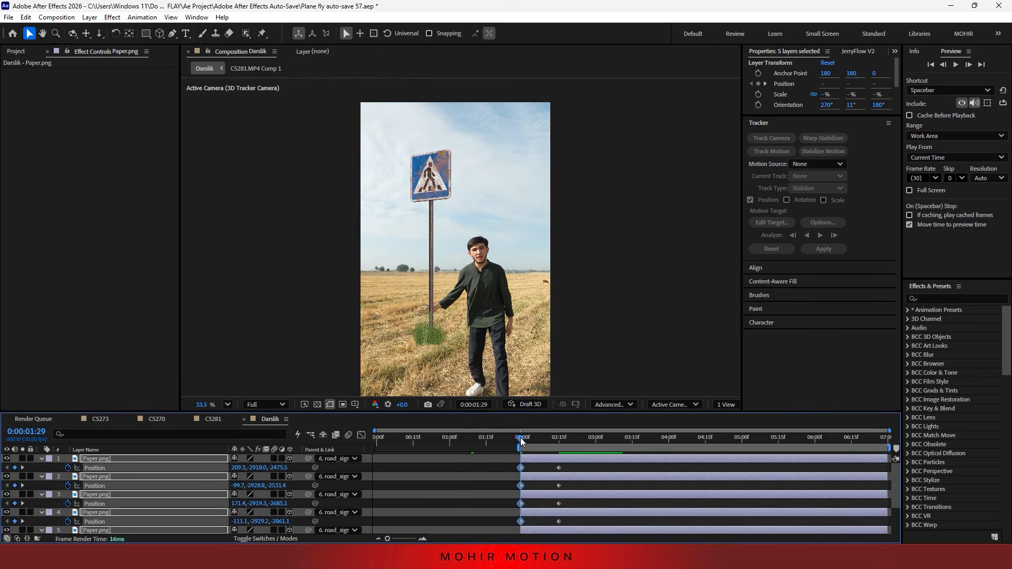
# - Ease the papers' Position keyframes and shape their speed graph so the speed builds slowly and peaks just before 0:00:02:15
pyautogui.moveTo(524, 438); pyautogui.dragTo(570, 341)
pyautogui.scroll(-3, 564, 448)
pyautogui.moveTo(569, 396); pyautogui.dragTo(510, 468)
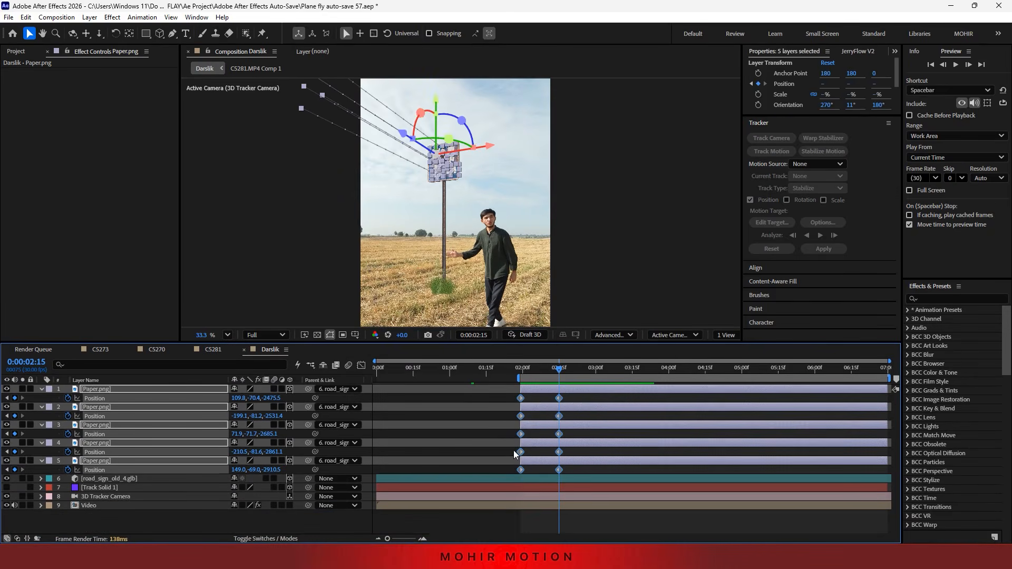
pyautogui.click(361, 365)
pyautogui.scroll(3, 524, 511)
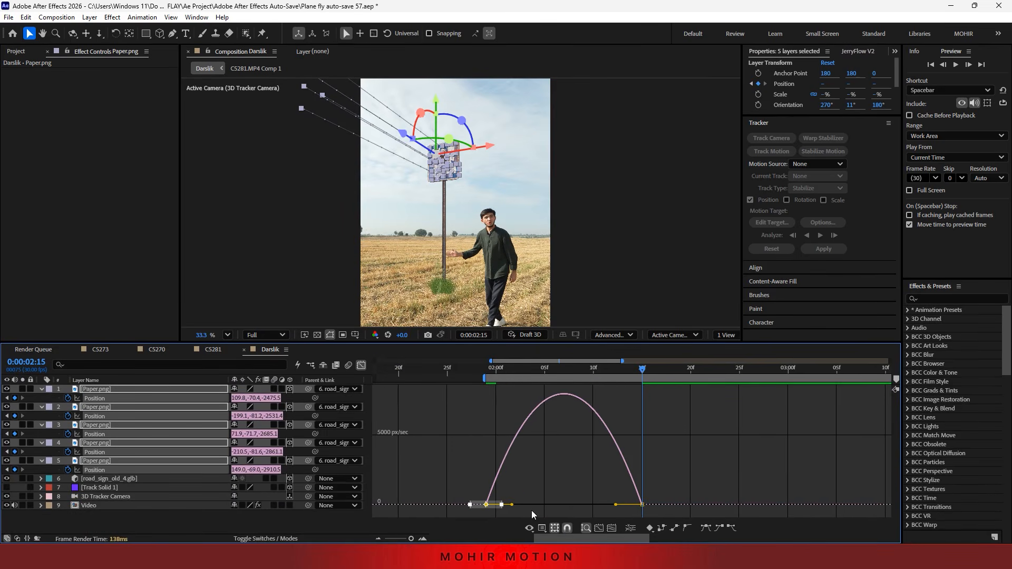
pyautogui.moveTo(513, 505); pyautogui.dragTo(565, 507)
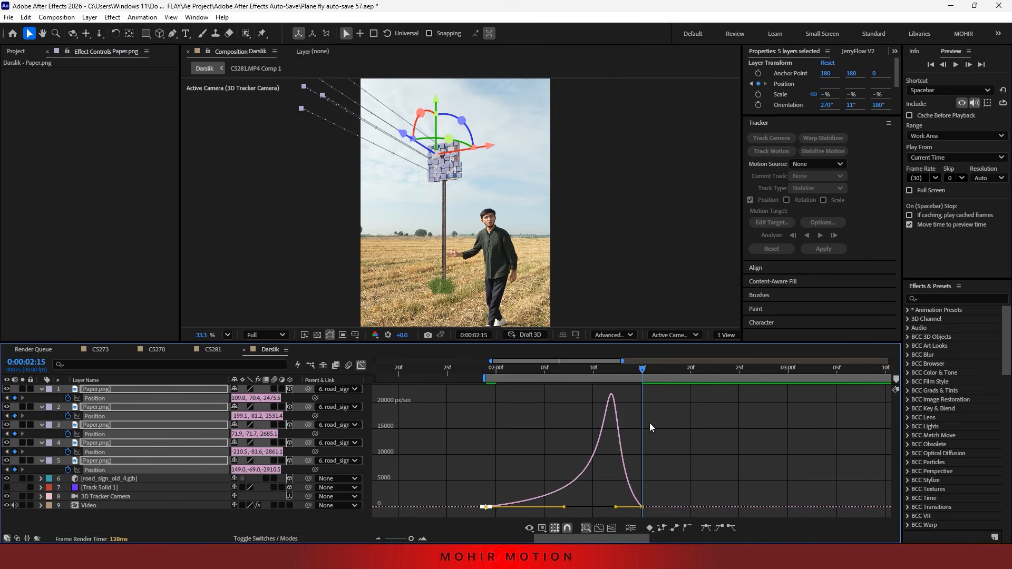
pyautogui.moveTo(683, 467); pyautogui.dragTo(632, 506)
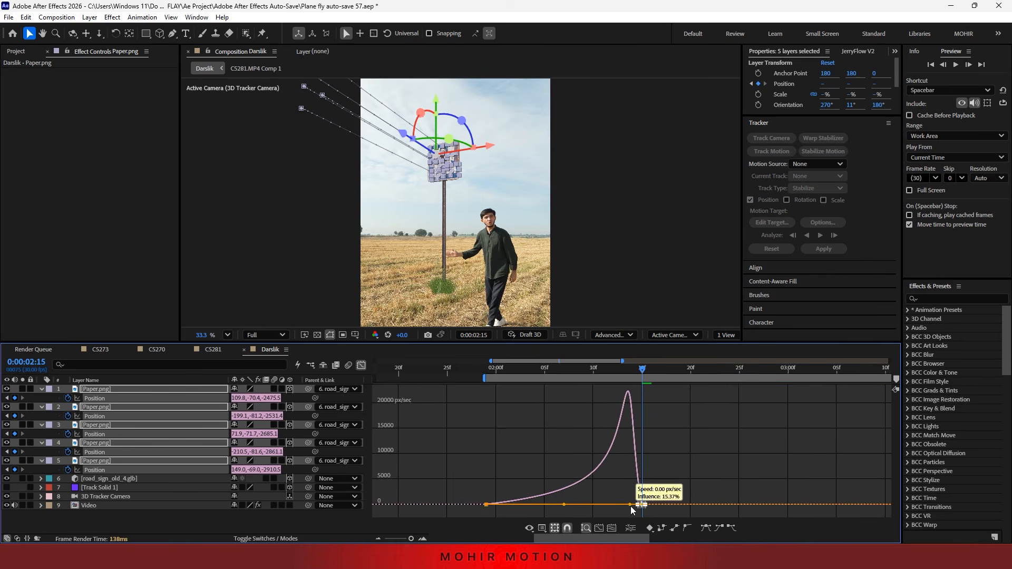
# - Try shifting the papers' speed peak to just after 0:00:01:29, preview the motion and undo the curve change
pyautogui.moveTo(617, 369); pyautogui.dragTo(486, 377)
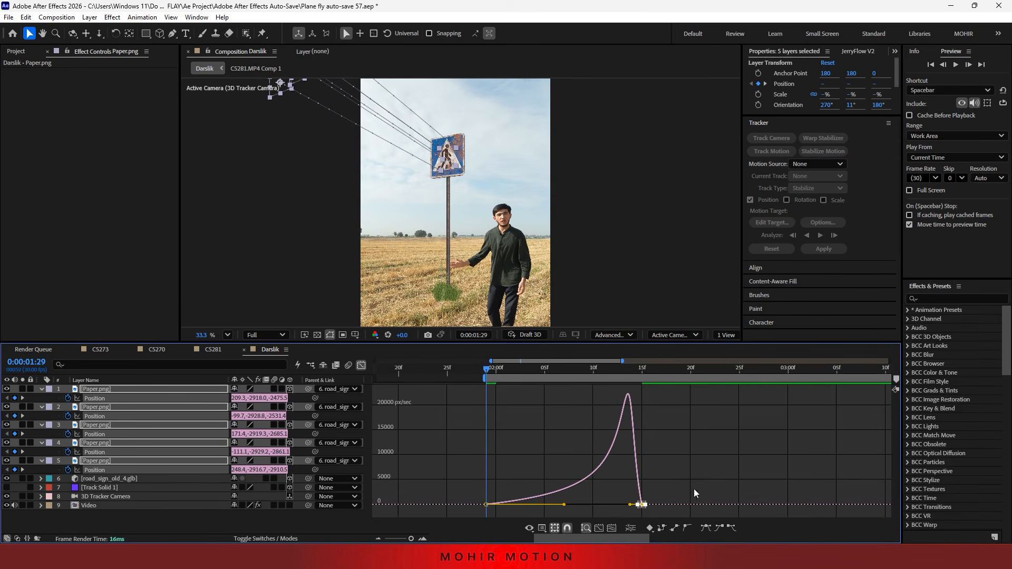
pyautogui.click(563, 505)
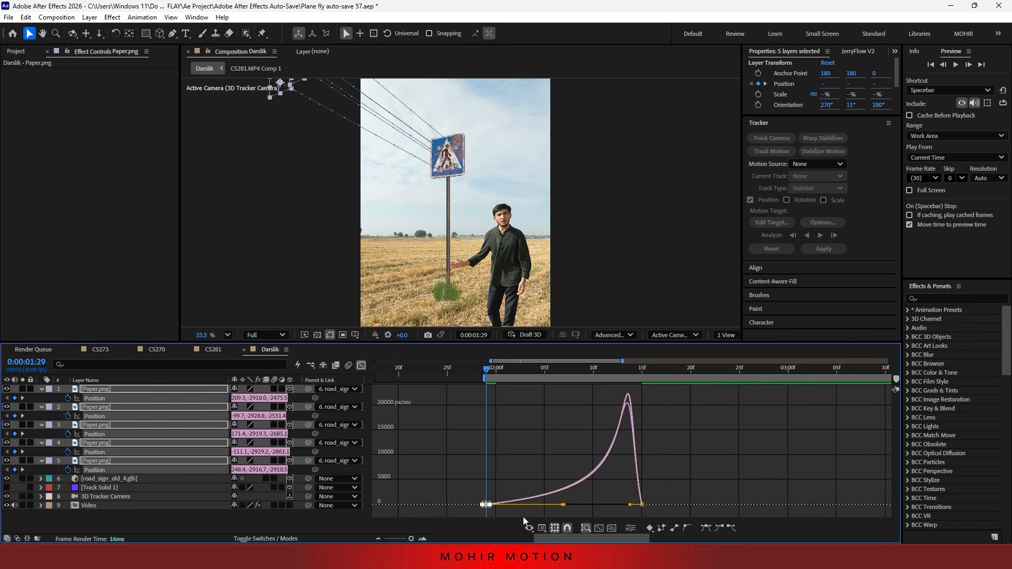
pyautogui.moveTo(564, 505); pyautogui.dragTo(502, 507)
pyautogui.moveTo(678, 479); pyautogui.dragTo(564, 507)
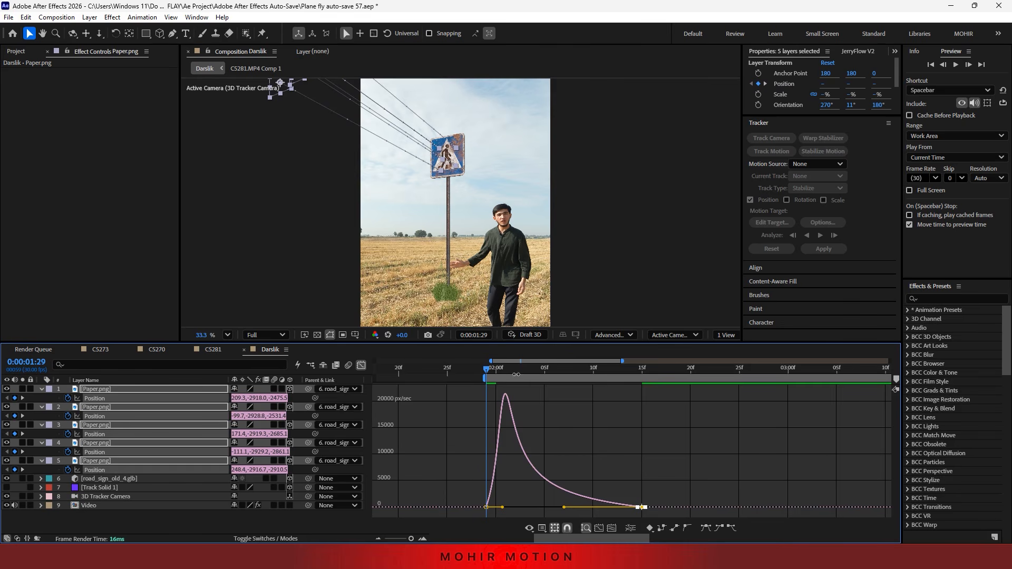
pyautogui.press('space')
pyautogui.press('space')
pyautogui.hotkey('ctrl', 'z')
# - Reshape the papers' speed curve to peak sharply right before 0:00:02:15, preview it and leave the Graph Editor
pyautogui.moveTo(453, 464); pyautogui.dragTo(606, 510)
pyautogui.moveTo(695, 489); pyautogui.dragTo(636, 507)
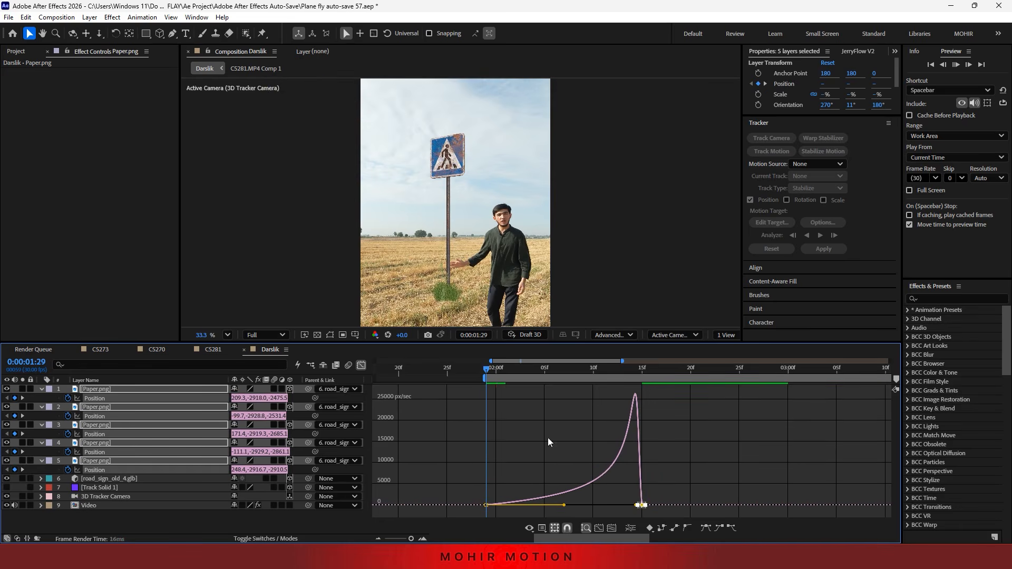
pyautogui.press('space')
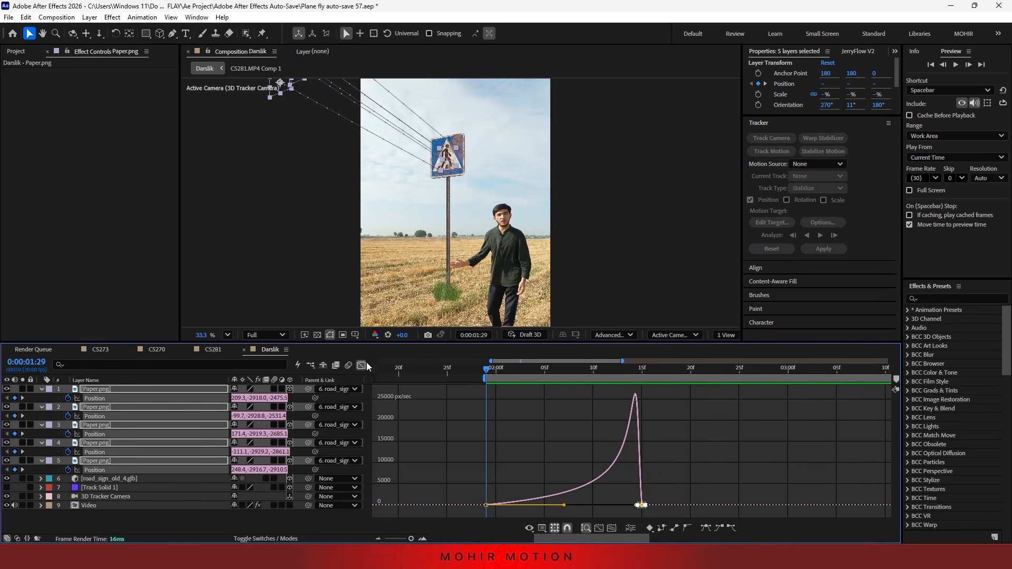
pyautogui.click(361, 365)
# - Move the papers' starting position at 0:00:01:29 farther outside the frame, the topmost layer to 223.6, -3329.1, -2475.5
pyautogui.moveTo(504, 397); pyautogui.dragTo(477, 473)
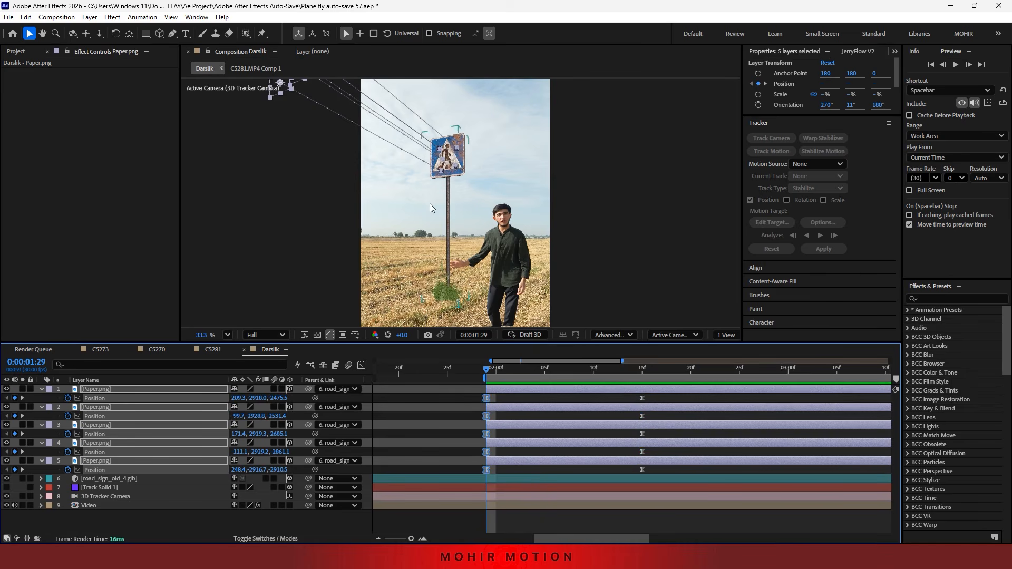
pyautogui.scroll(-3, 430, 204)
pyautogui.moveTo(327, 94); pyautogui.dragTo(289, 74)
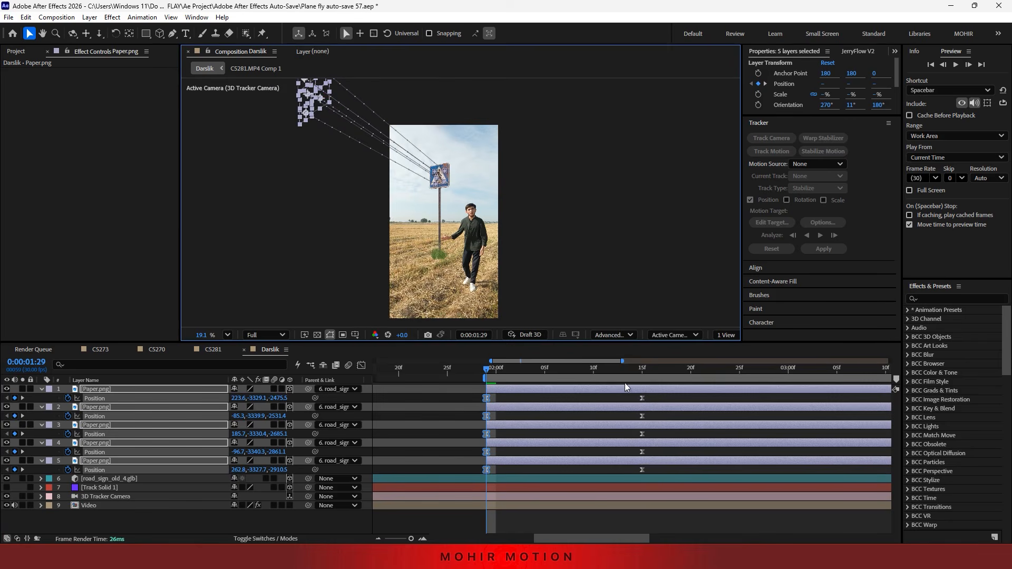
# - Move the five papers' ending Position keyframes to 0:00:02:08 and preview the shorter flight
pyautogui.moveTo(671, 402); pyautogui.dragTo(584, 404)
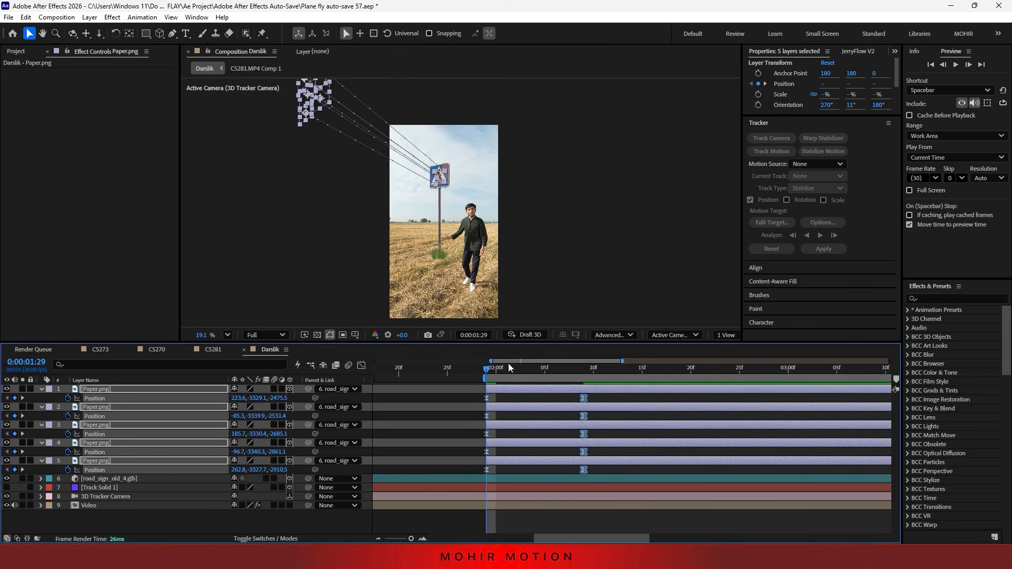
pyautogui.moveTo(488, 371)
pyautogui.mouseDown()
pyautogui.moveTo(571, 369)
pyautogui.moveTo(492, 371)
pyautogui.mouseUp()
pyautogui.press('space')
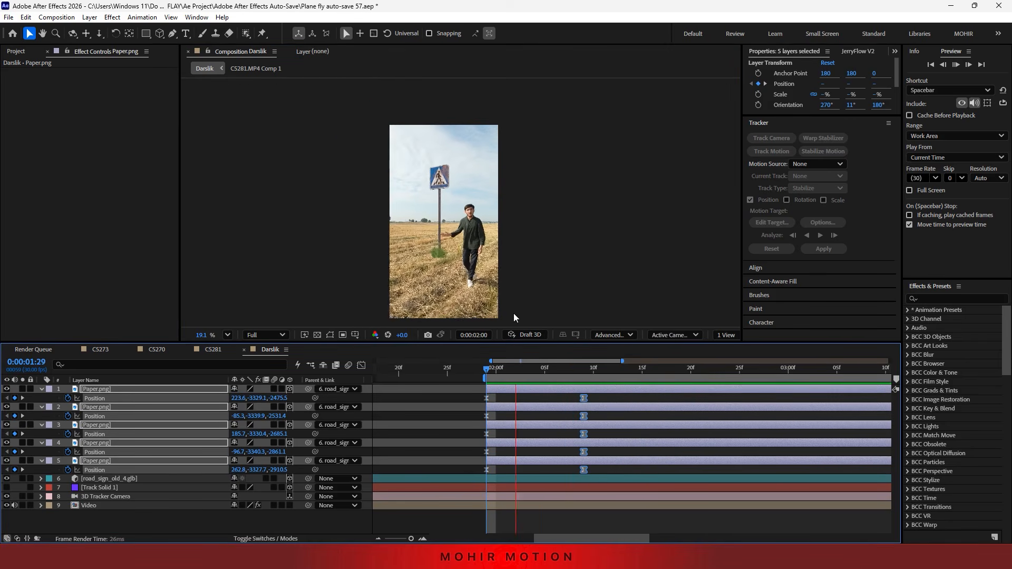
pyautogui.press('space')
pyautogui.click(488, 368)
pyautogui.click(507, 397)
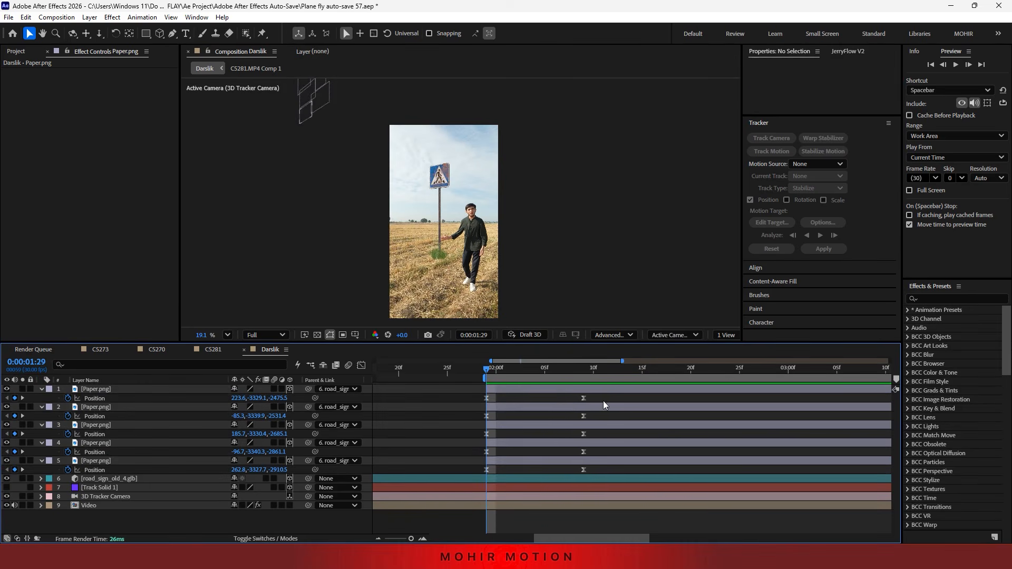
pyautogui.moveTo(605, 400); pyautogui.dragTo(572, 472)
pyautogui.moveTo(583, 401); pyautogui.dragTo(574, 402)
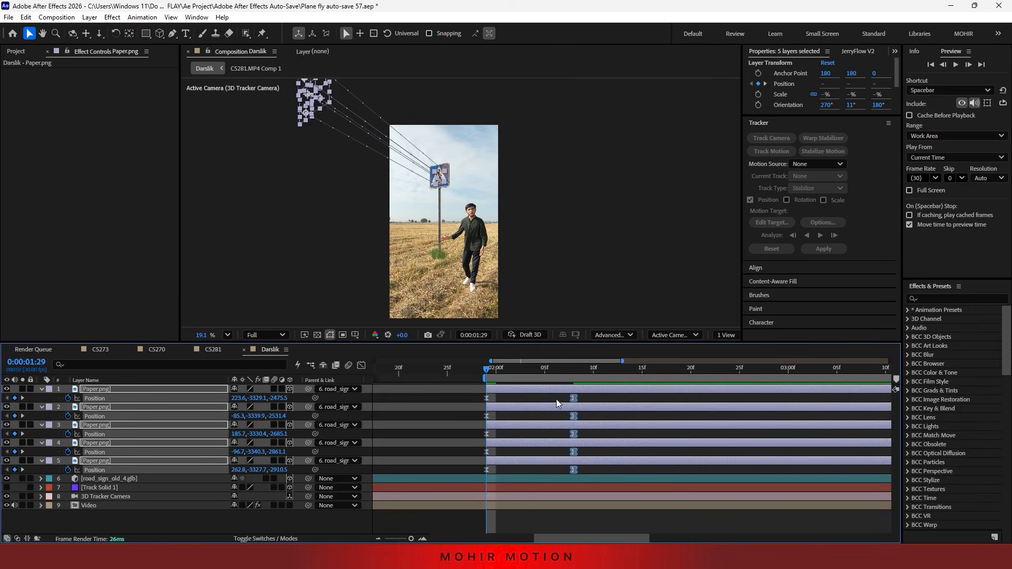
# - Turn on motion blur for the five paper layers and check the blur at 0:00:02:07
pyautogui.click(275, 389)
pyautogui.moveTo(496, 371); pyautogui.dragTo(559, 369)
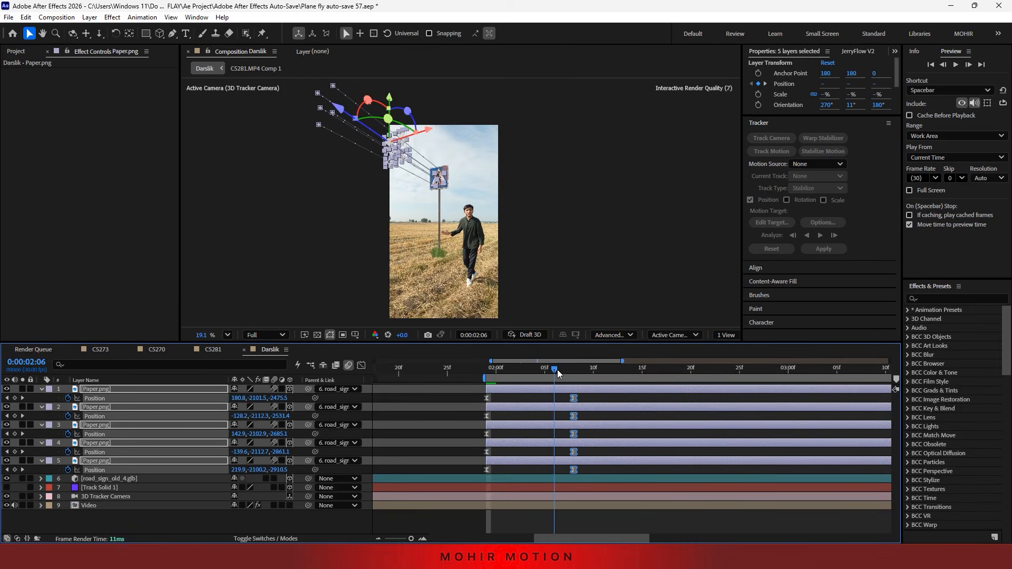
pyautogui.scroll(4, 453, 157)
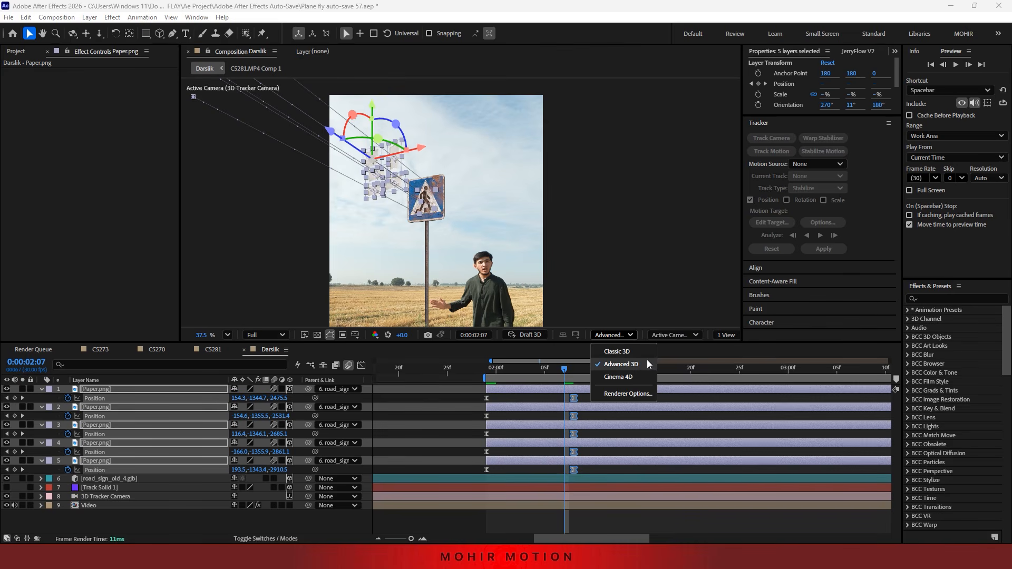
pyautogui.click(470, 403)
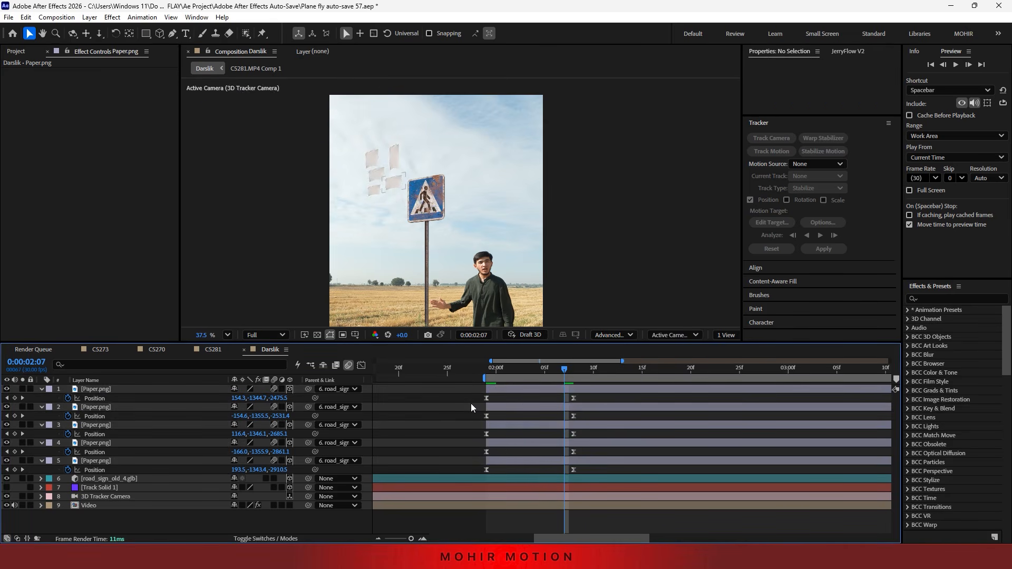
pyautogui.scroll(-2, 501, 279)
pyautogui.moveTo(501, 278); pyautogui.dragTo(496, 233)
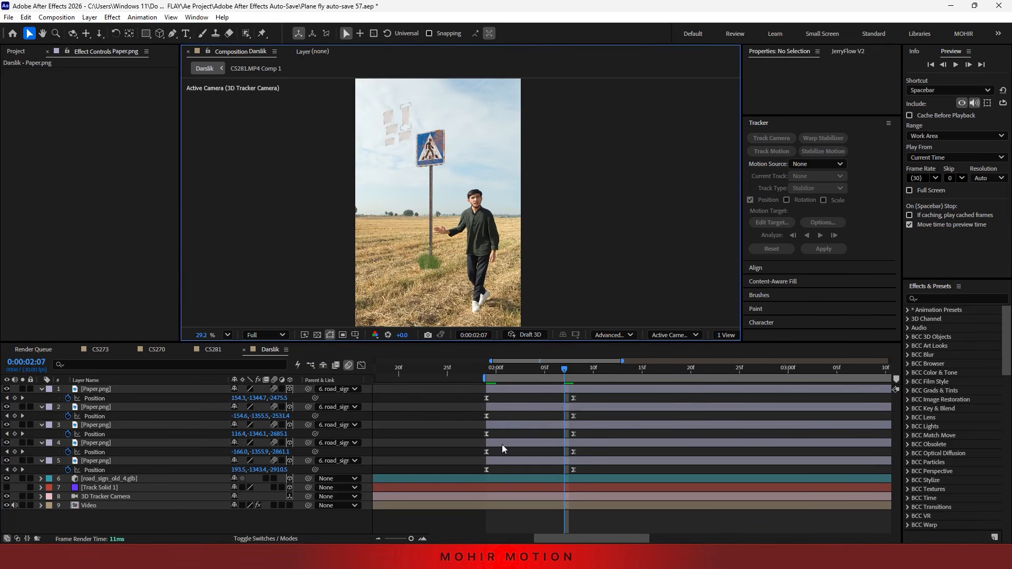
# - Stagger the five paper layers, lowest first, to start at 0:00:01:29, 0:00:02:00, 0:00:02:01, 0:00:02:02 and 0:00:02:04, and preview the motion
pyautogui.moveTo(502, 444); pyautogui.dragTo(522, 369)
pyautogui.press('space')
pyautogui.press('space')
pyautogui.press('space')
pyautogui.press('space')
pyautogui.press('space')
pyautogui.press('space')
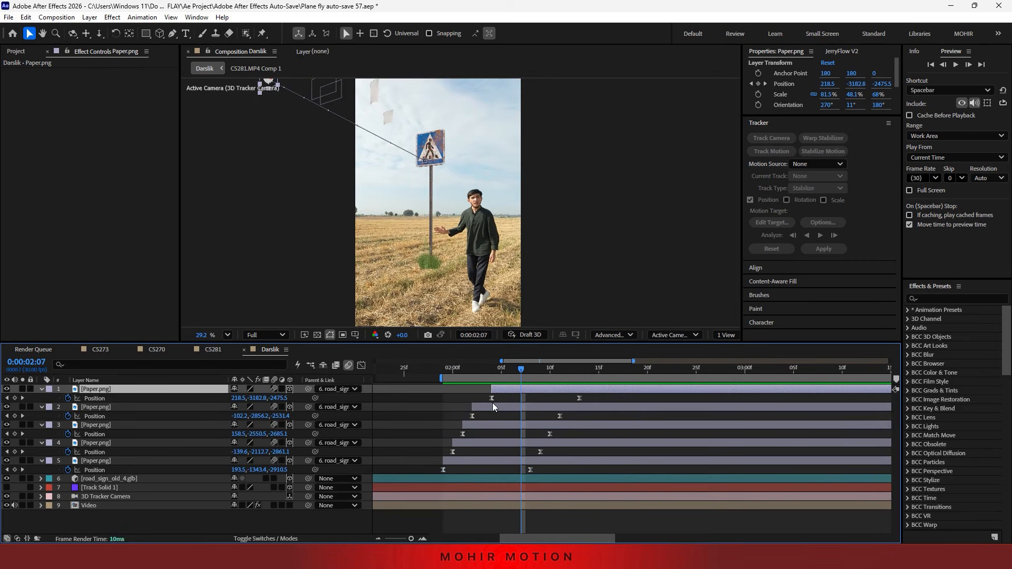
# - Keyframe the road sign's X Rotation at 0° on 0:00:02:07, -7° on 0:00:02:09 and -2° on 0:00:02:11
pyautogui.click(98, 478)
pyautogui.press('r')
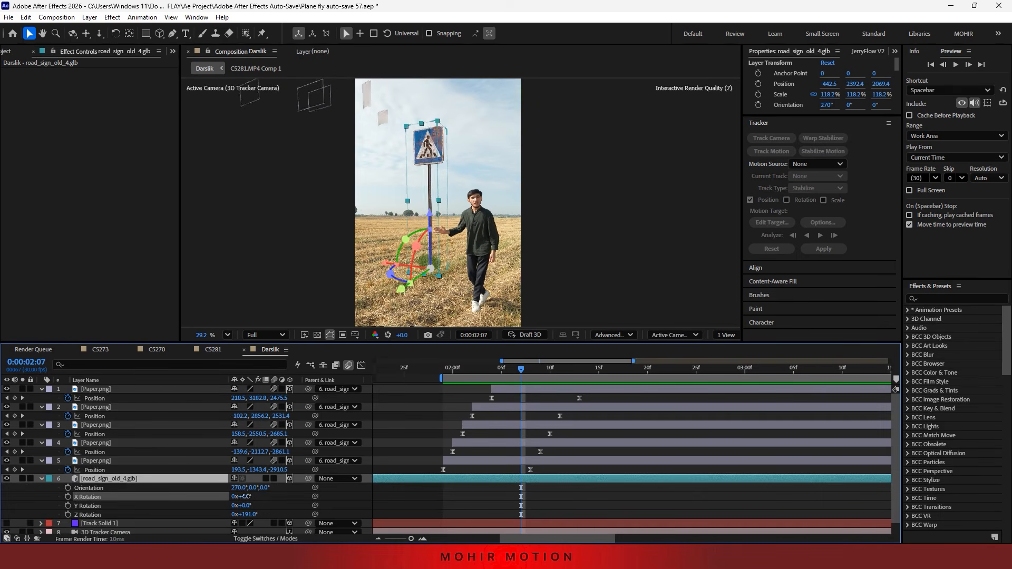
pyautogui.click(68, 496)
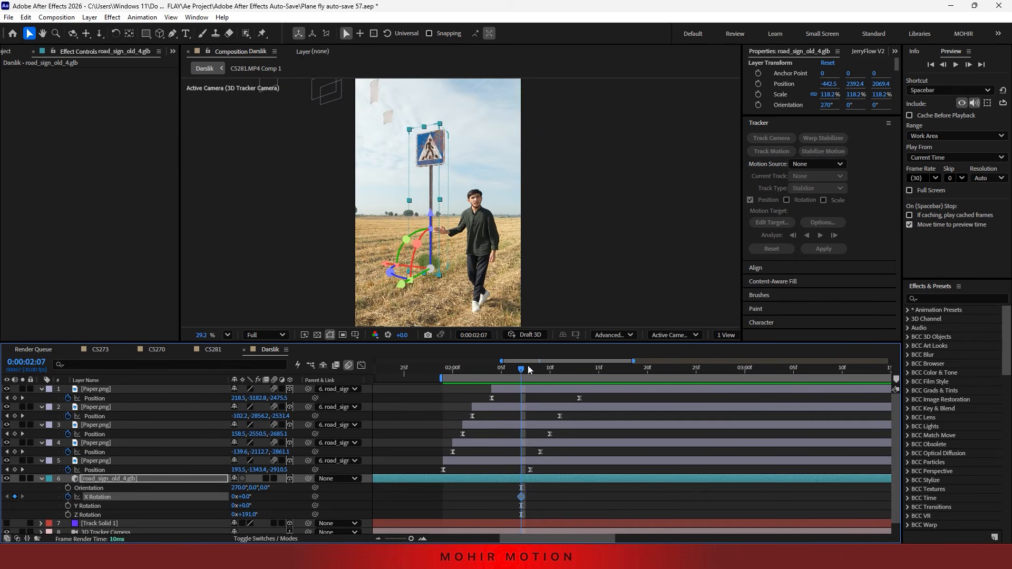
pyautogui.moveTo(529, 369); pyautogui.dragTo(540, 369)
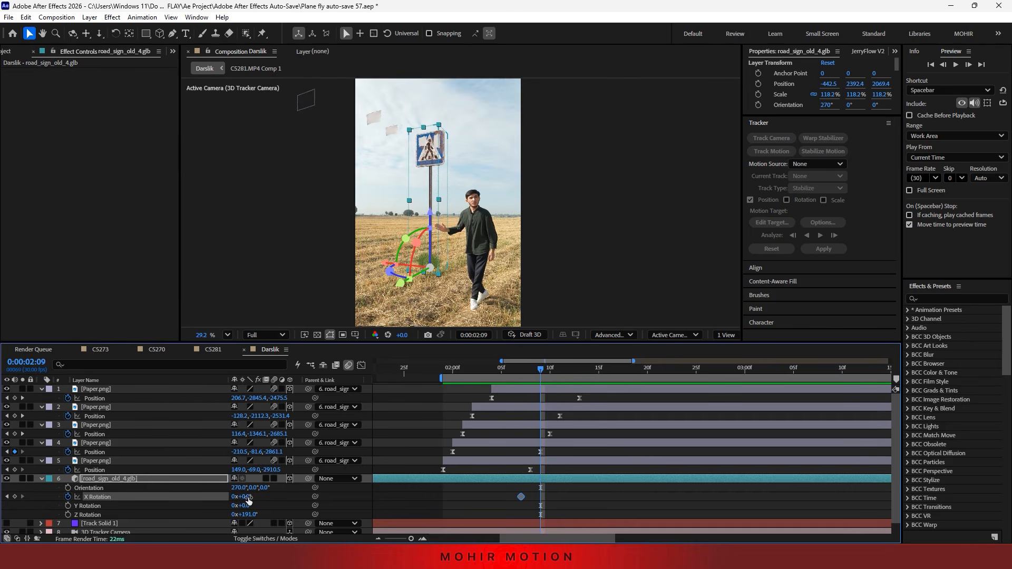
pyautogui.moveTo(249, 500); pyautogui.dragTo(242, 497)
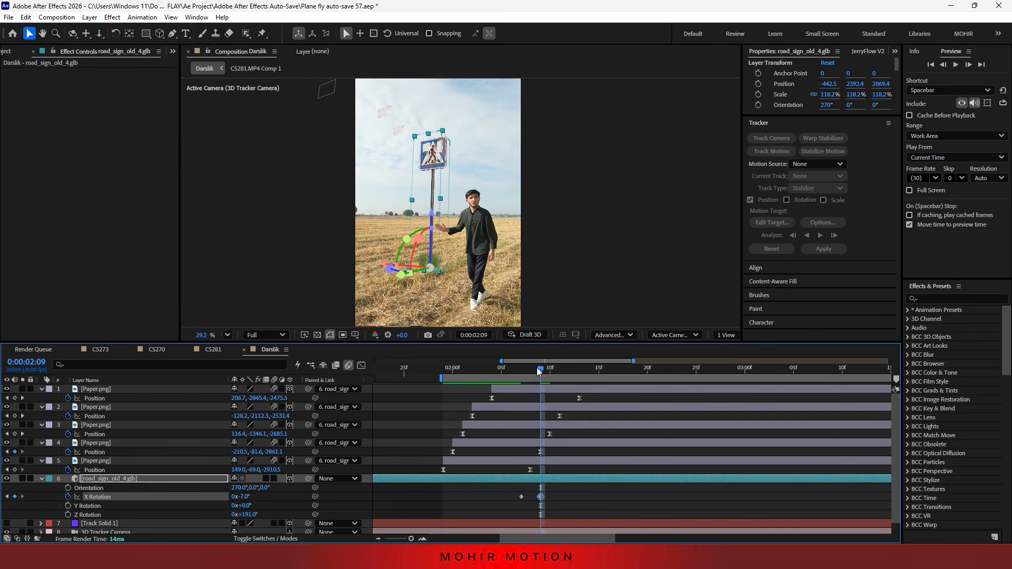
pyautogui.moveTo(539, 372); pyautogui.dragTo(550, 377)
pyautogui.moveTo(243, 498); pyautogui.dragTo(239, 497)
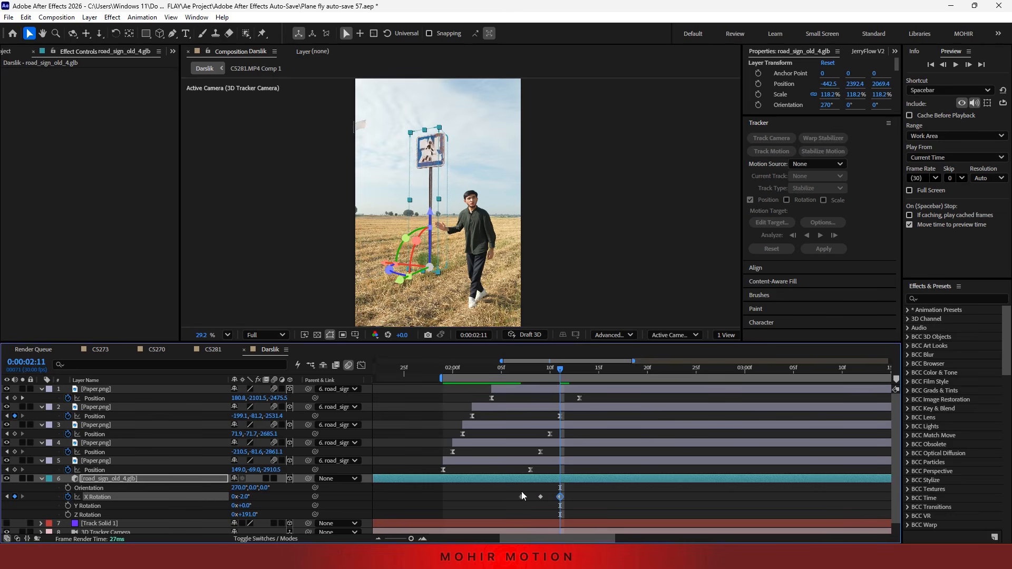
# - Copy the sign's -7° X Rotation keyframe to 0:00:02:13 and its 0° keyframe to 0:00:02:16
pyautogui.click(541, 496)
pyautogui.moveTo(567, 370); pyautogui.dragTo(582, 371)
pyautogui.hotkey('ctrl', 'c')
pyautogui.hotkey('ctrl', 'v')
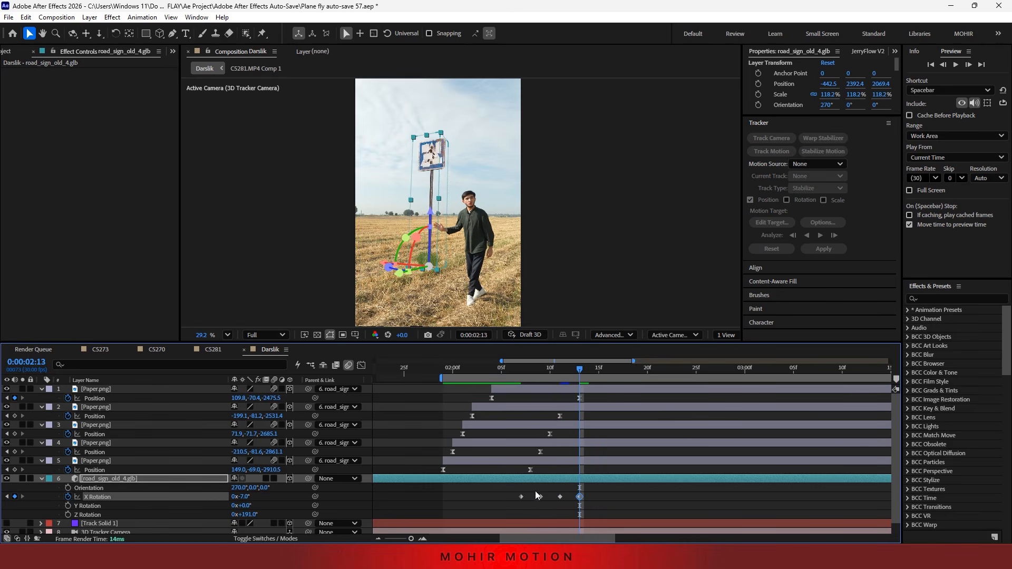
pyautogui.click(521, 496)
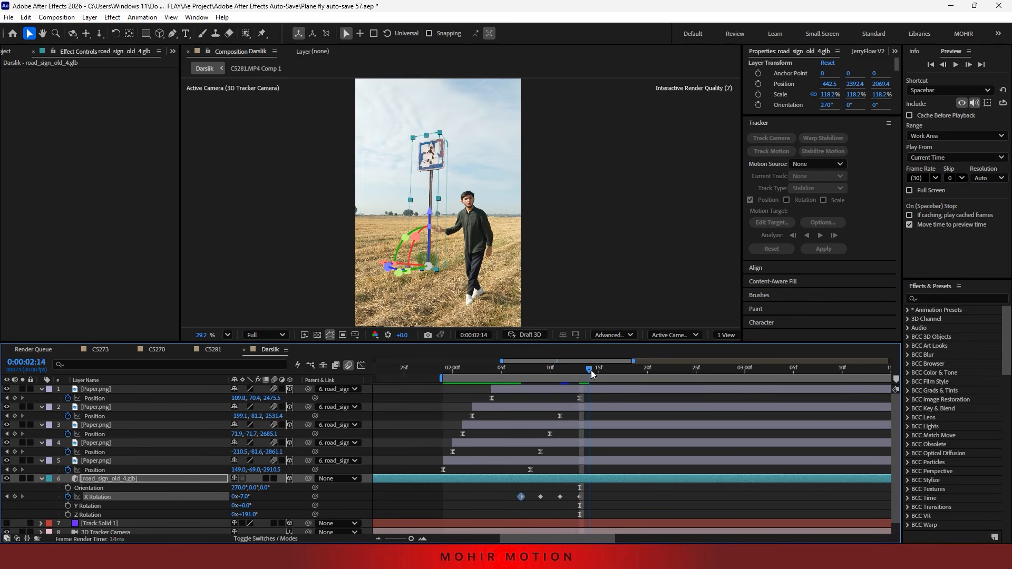
pyautogui.moveTo(590, 370); pyautogui.dragTo(473, 398)
pyautogui.hotkey('ctrl', 'c')
pyautogui.hotkey('ctrl', 'v')
# - Preview the sign's rocking as the papers hit its plate
pyautogui.press('space')
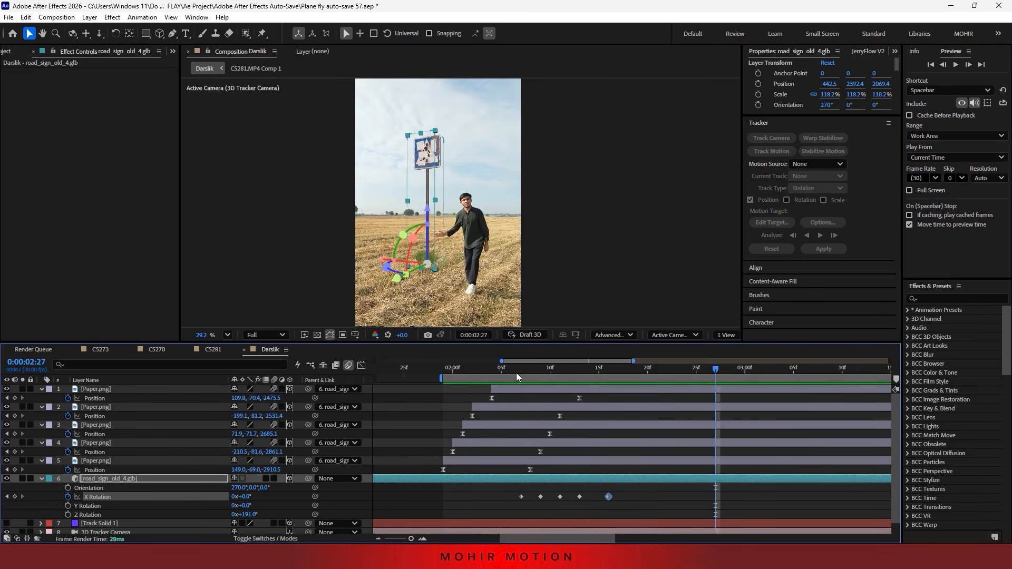
pyautogui.press('space')
pyautogui.moveTo(514, 371); pyautogui.dragTo(449, 379)
pyautogui.press('space')
pyautogui.press('space')
pyautogui.press('space')
pyautogui.press('space')
pyautogui.press('space')
pyautogui.press('space')
pyautogui.press('space')
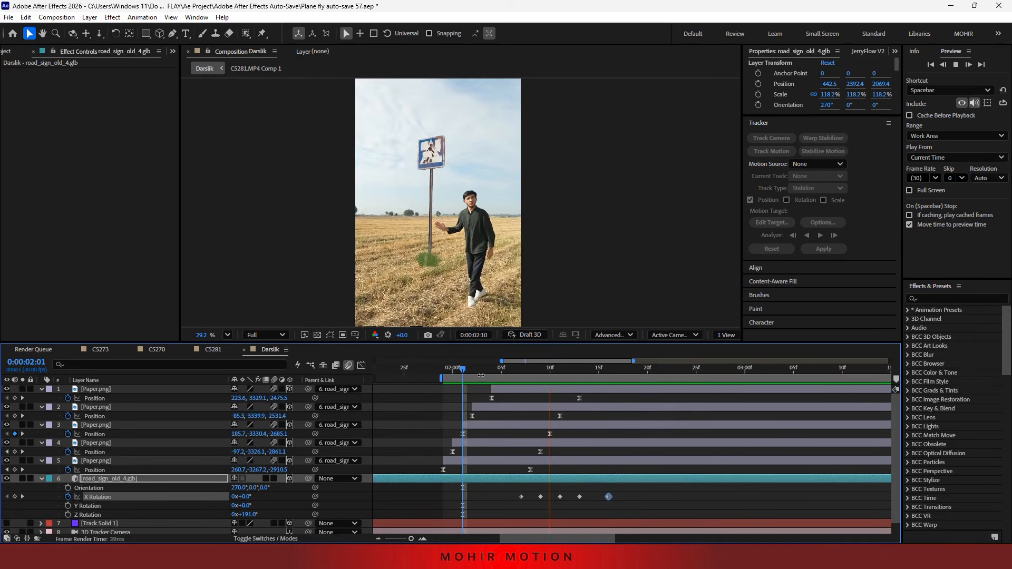
# - Move the sign's last X Rotation keyframe to 0:00:02:21, apply Easy Ease to it and preview the slower return
pyautogui.moveTo(611, 498); pyautogui.dragTo(658, 507)
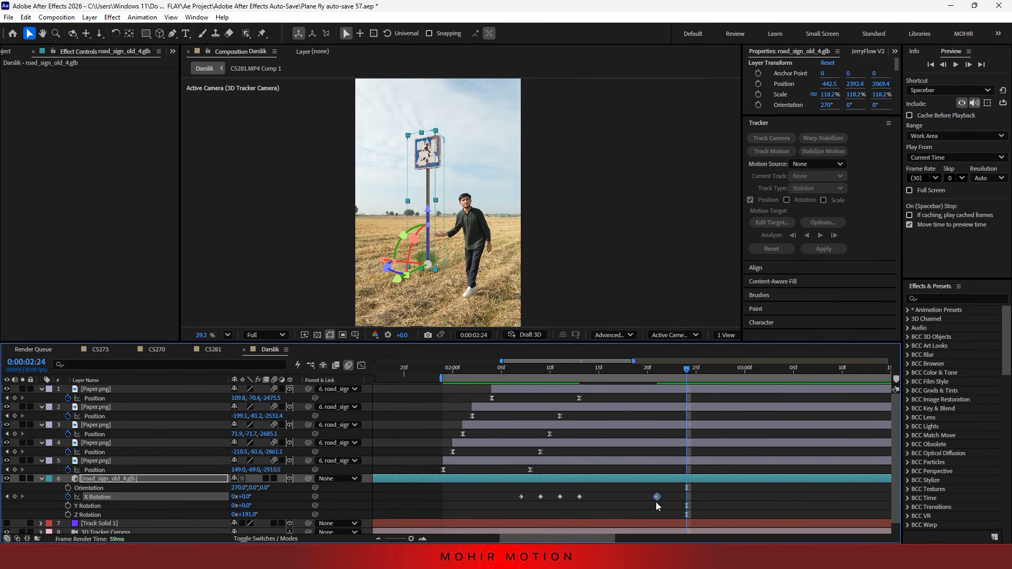
pyautogui.moveTo(533, 374); pyautogui.dragTo(504, 391)
pyautogui.press('space')
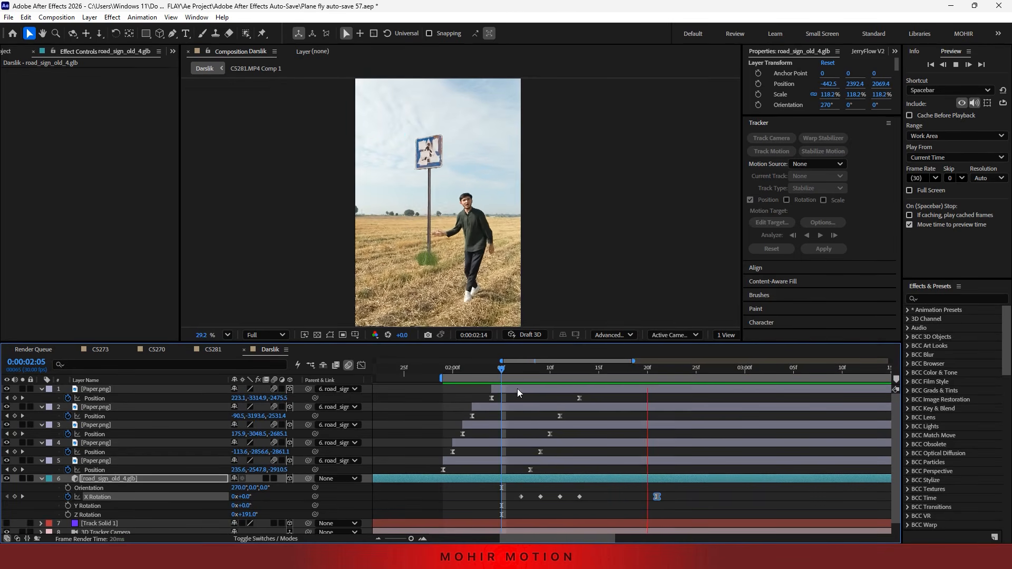
pyautogui.press('space')
# - Try the sign's last X Rotation keyframe at 0:00:03:07 and preview the longer return
pyautogui.moveTo(658, 497); pyautogui.dragTo(813, 497)
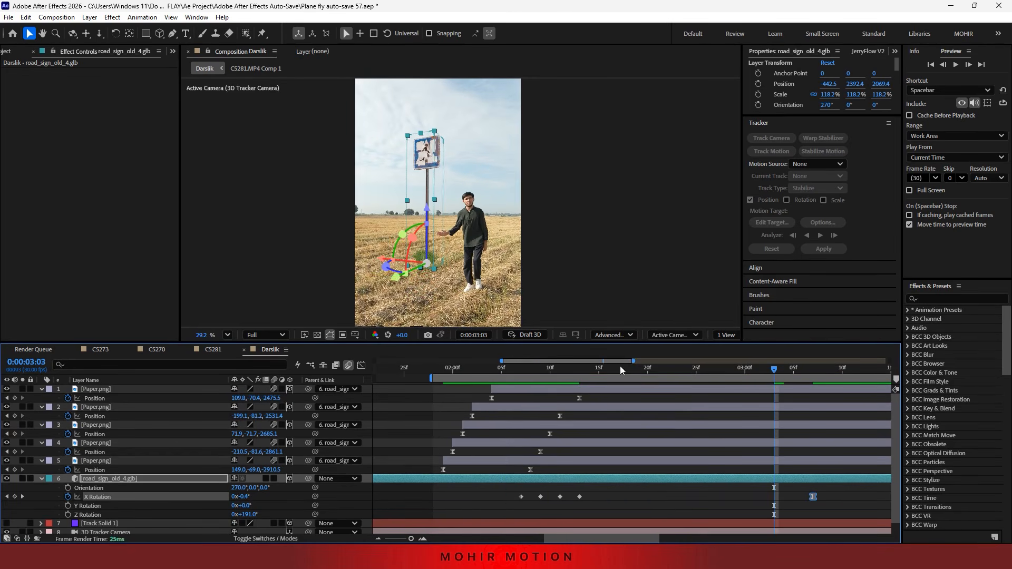
pyautogui.moveTo(620, 368); pyautogui.dragTo(482, 385)
pyautogui.press('space')
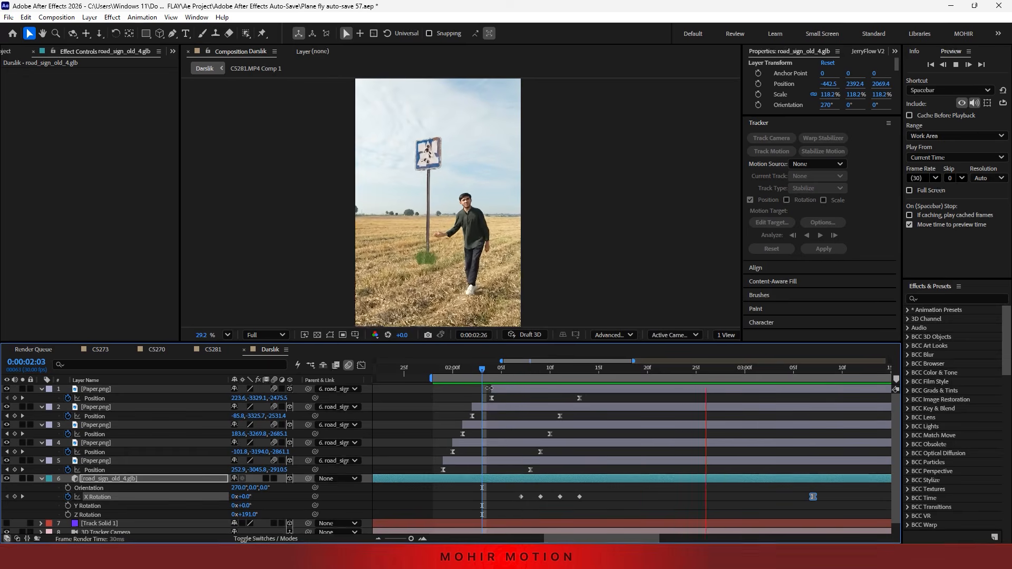
pyautogui.scroll(-1, 489, 391)
pyautogui.click(491, 370)
pyautogui.press('space')
pyautogui.press('space')
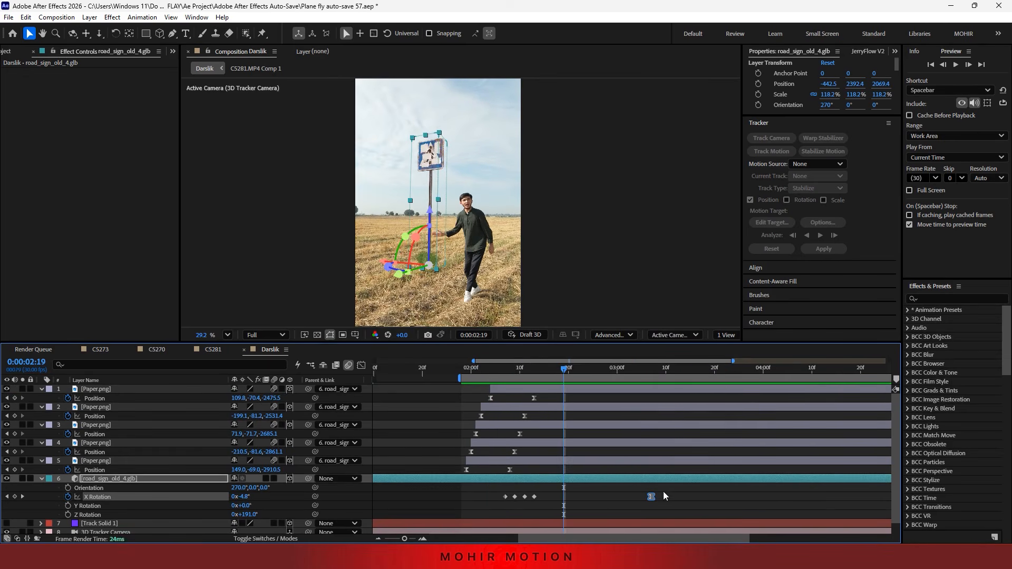
# - Set the sign's last X Rotation keyframe at 0:00:02:29 and preview the return to upright
pyautogui.moveTo(552, 368); pyautogui.dragTo(490, 371)
pyautogui.press('space')
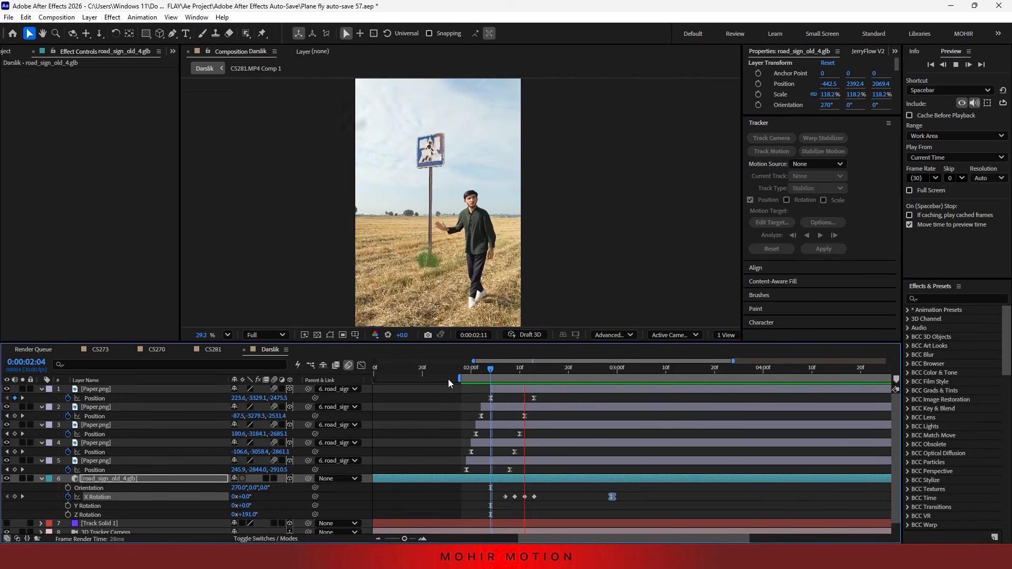
pyautogui.click(480, 371)
pyautogui.press('space')
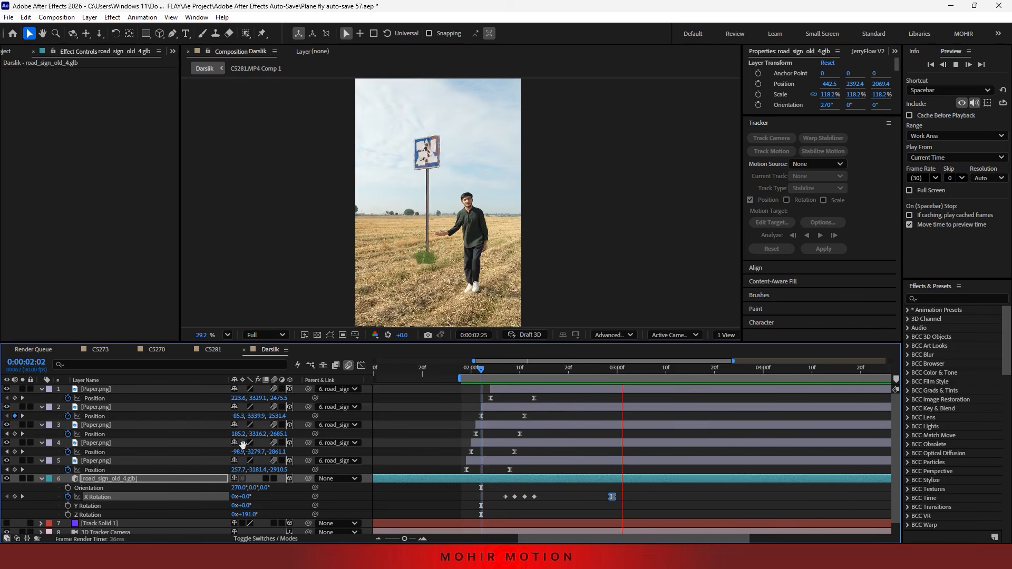
pyautogui.press('space')
# - Collapse the revealed keyframe properties of all layers and preview the whole paper impact
pyautogui.click(49, 499)
pyautogui.press('u')
pyautogui.click(481, 370)
pyautogui.press('space')
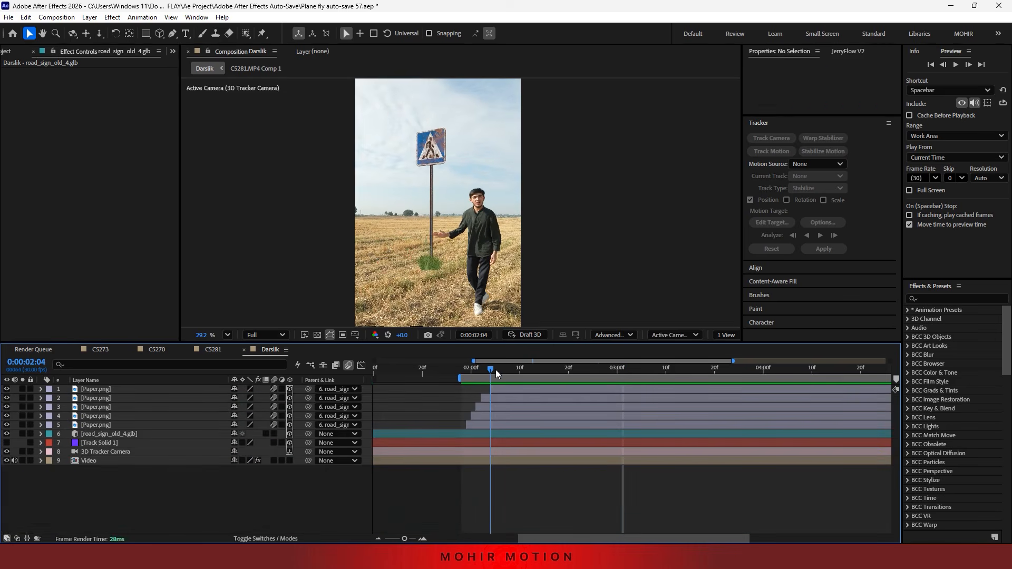
# - Switch to File Explorer, add FootageCrate-4K_Aerial_Dust_Burst_19.mov from Downloads as the topmost layer and place it from about 0:00:01:28 at position 512.6, 521.1
pyautogui.hotkey('alt', 'Tab')
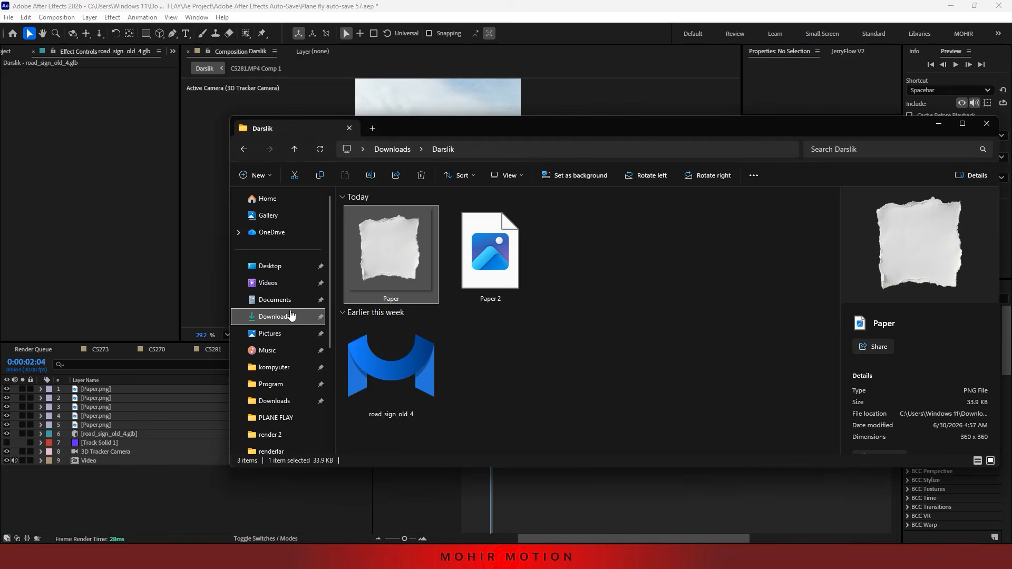
pyautogui.click(274, 316)
pyautogui.moveTo(445, 422); pyautogui.dragTo(175, 493)
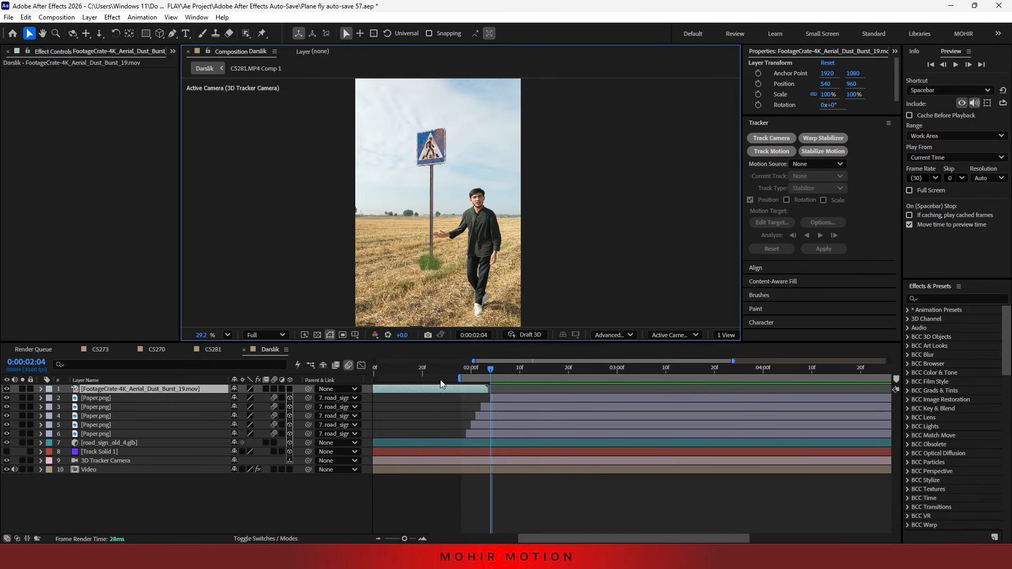
pyautogui.moveTo(416, 389); pyautogui.dragTo(670, 394)
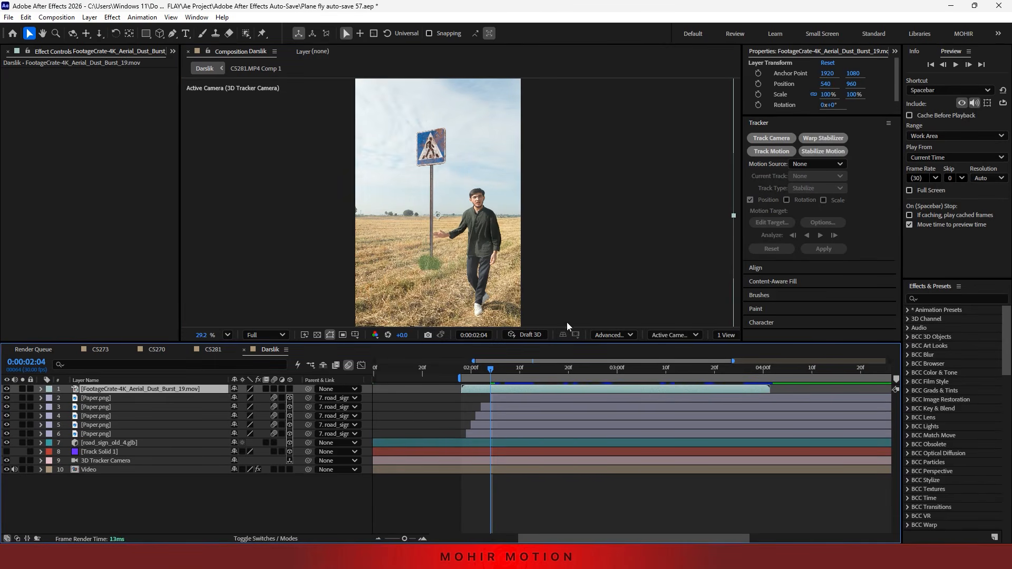
pyautogui.moveTo(479, 271); pyautogui.dragTo(464, 202)
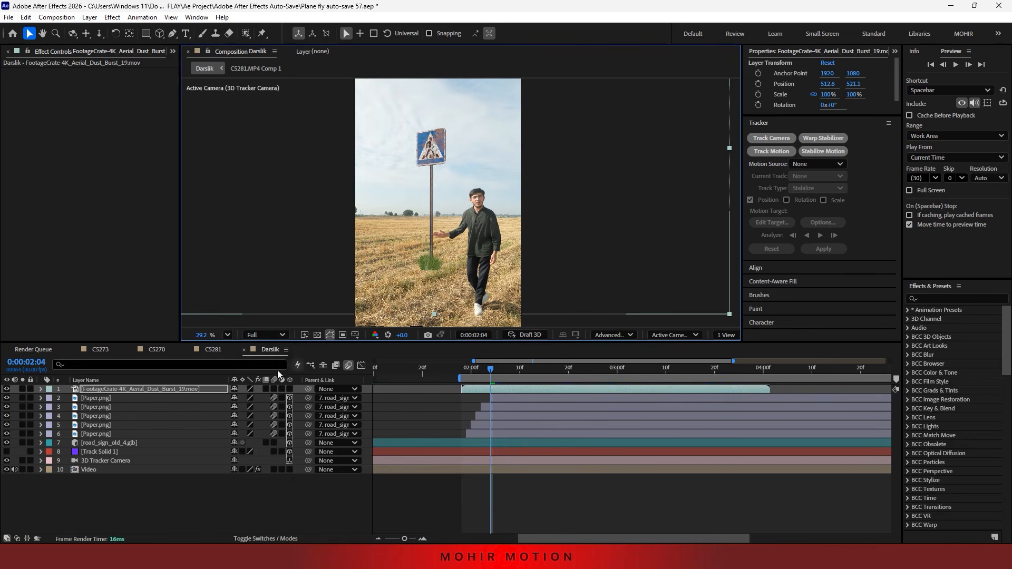
# - Examine the scale and timing of the dust burst layers in composition 1 inside CS281, and return to Darslik
pyautogui.click(213, 349)
pyautogui.doubleClick(437, 390)
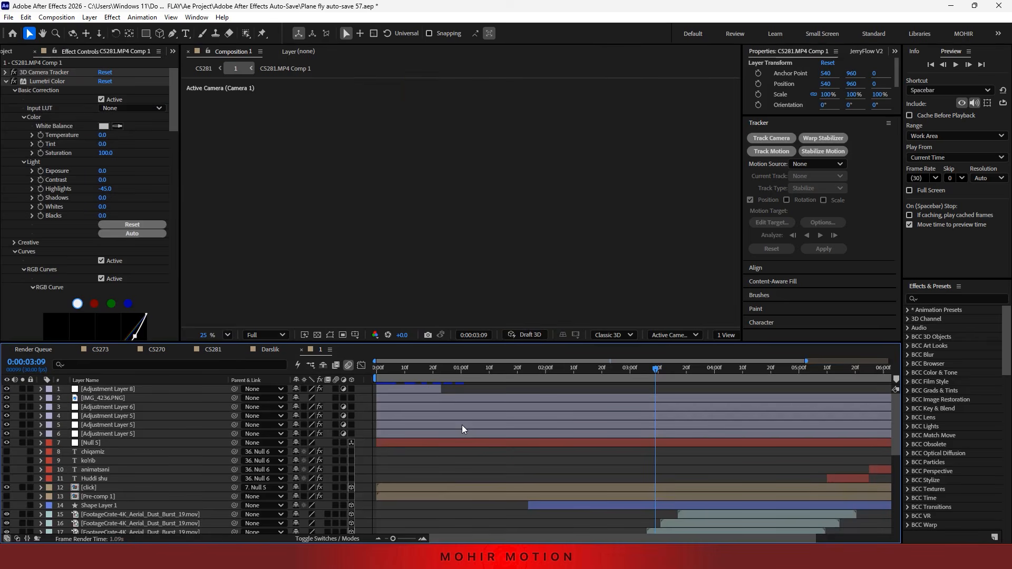
pyautogui.scroll(-7, 462, 425)
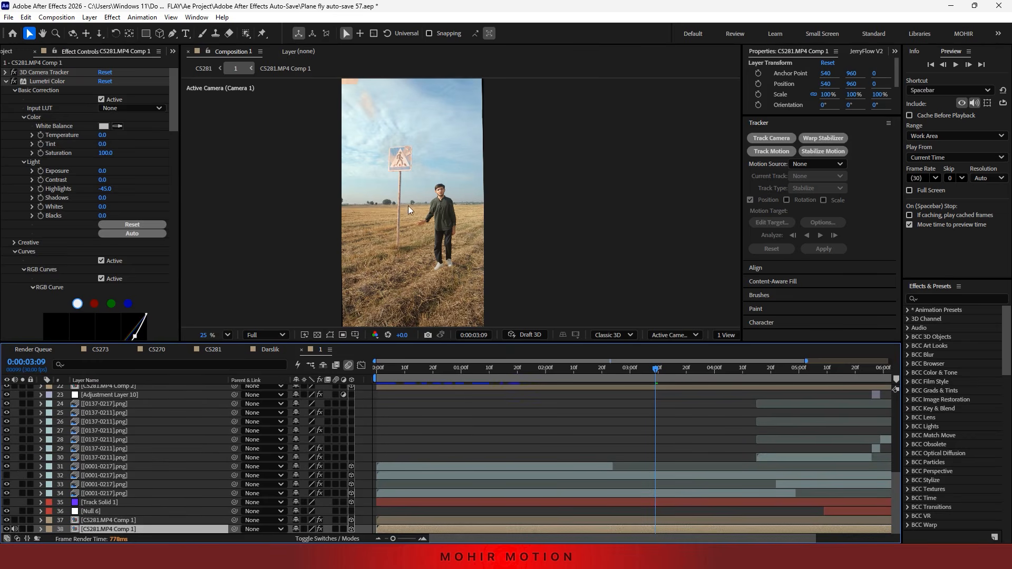
pyautogui.click(119, 453)
pyautogui.scroll(5, 131, 466)
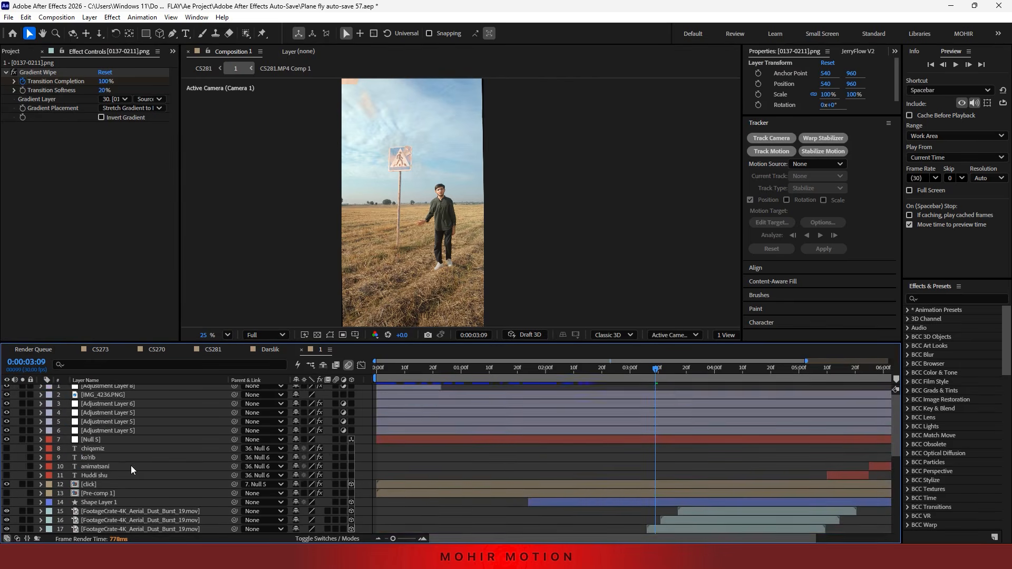
pyautogui.click(121, 475)
pyautogui.press('=')
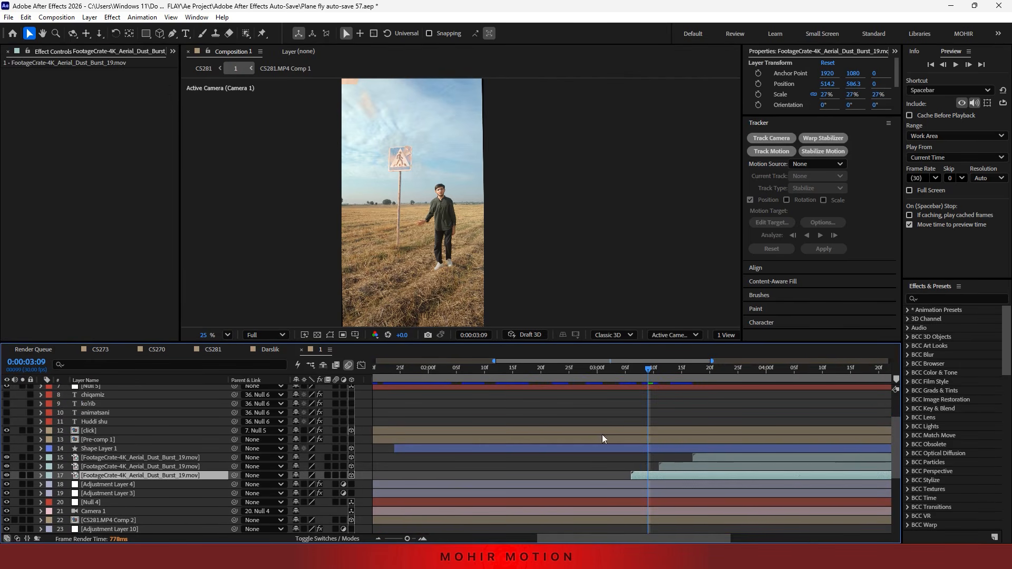
pyautogui.click(270, 349)
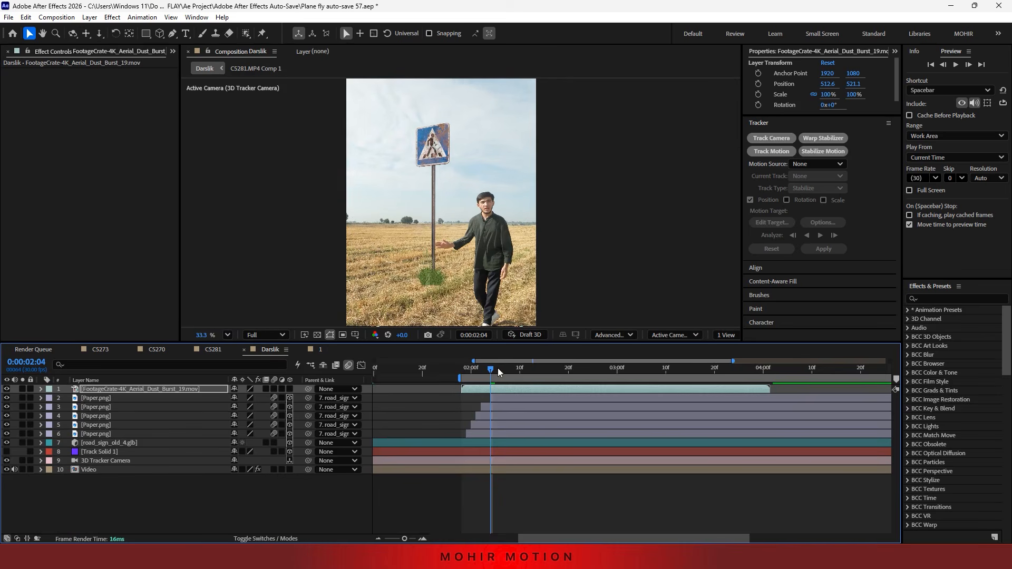
# - Examine the current dust burst in Darslik and the blend mode of its counterpart in composition 1, and return to Darslik
pyautogui.moveTo(498, 372); pyautogui.dragTo(470, 370)
pyautogui.click(22, 389)
pyautogui.click(489, 371)
pyautogui.click(22, 388)
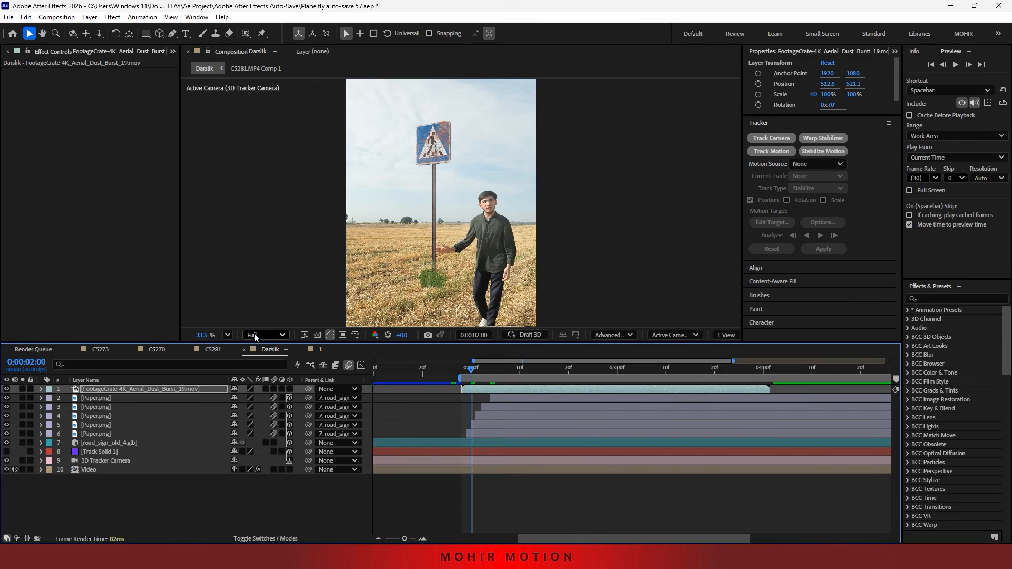
pyautogui.click(321, 350)
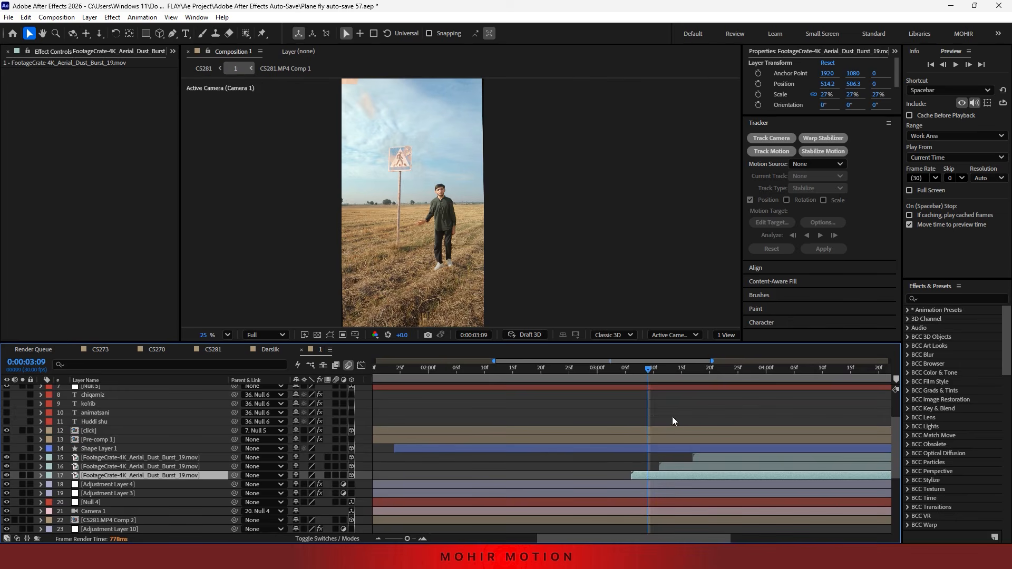
pyautogui.click(327, 538)
pyautogui.click(305, 475)
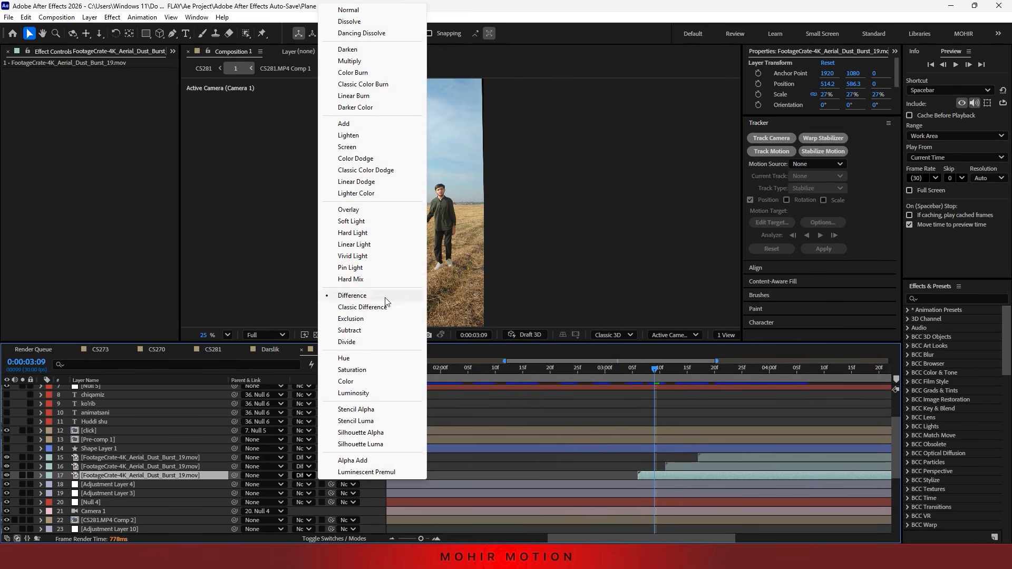
pyautogui.click(67, 473)
pyautogui.click(271, 350)
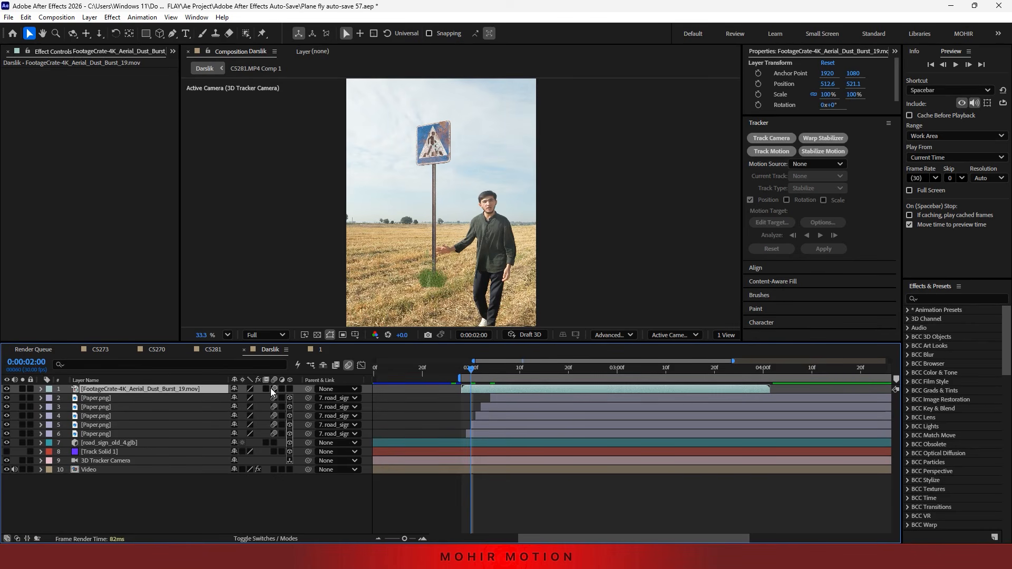
# - Make the dust burst layer 3D, copy the road sign's position to it, and raise it to the plate at about -442.5, -912.6, 2069.4
pyautogui.click(289, 390)
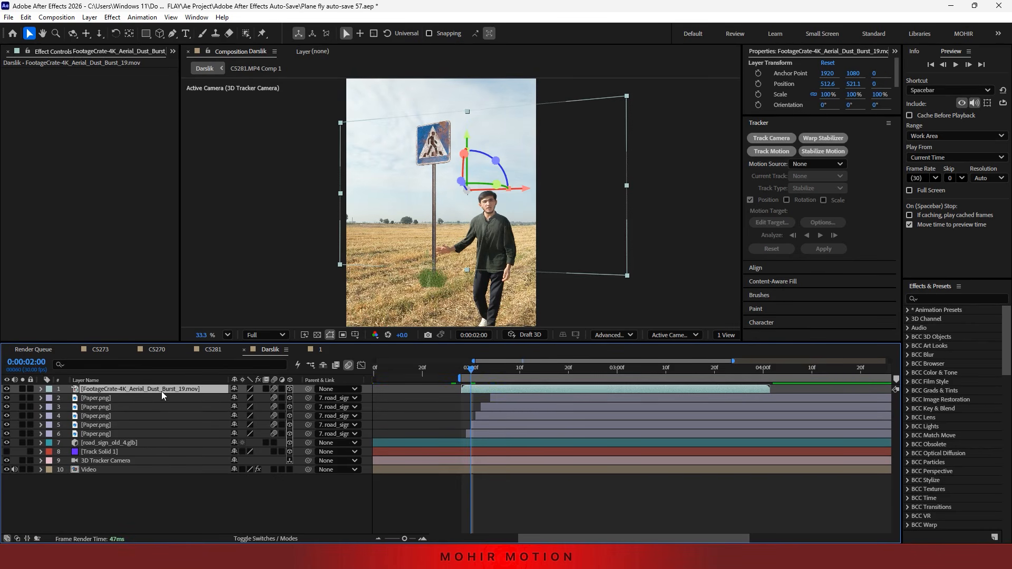
pyautogui.click(110, 399)
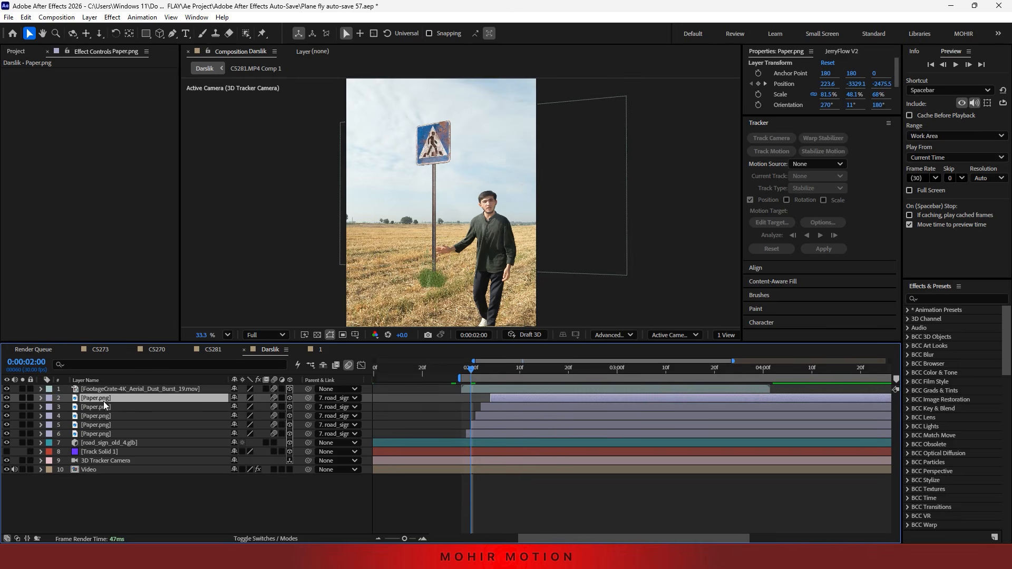
pyautogui.press('p')
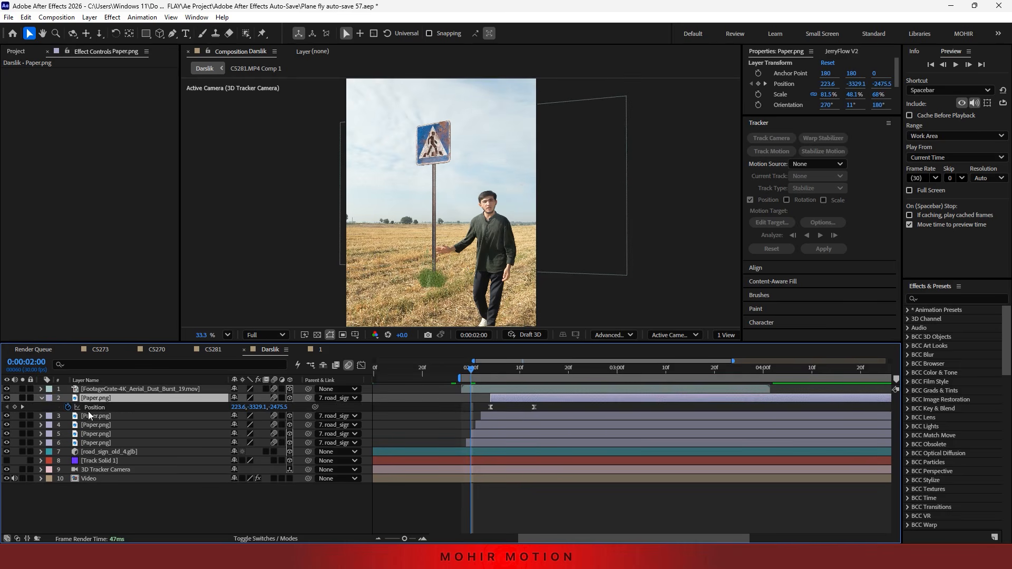
pyautogui.click(41, 398)
pyautogui.click(92, 444)
pyautogui.press('p')
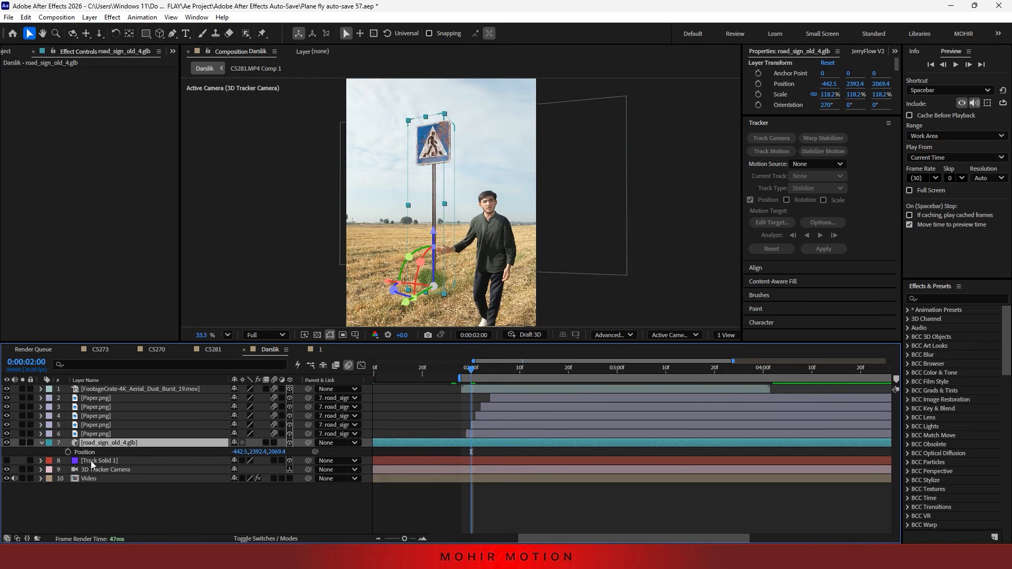
pyautogui.click(126, 389)
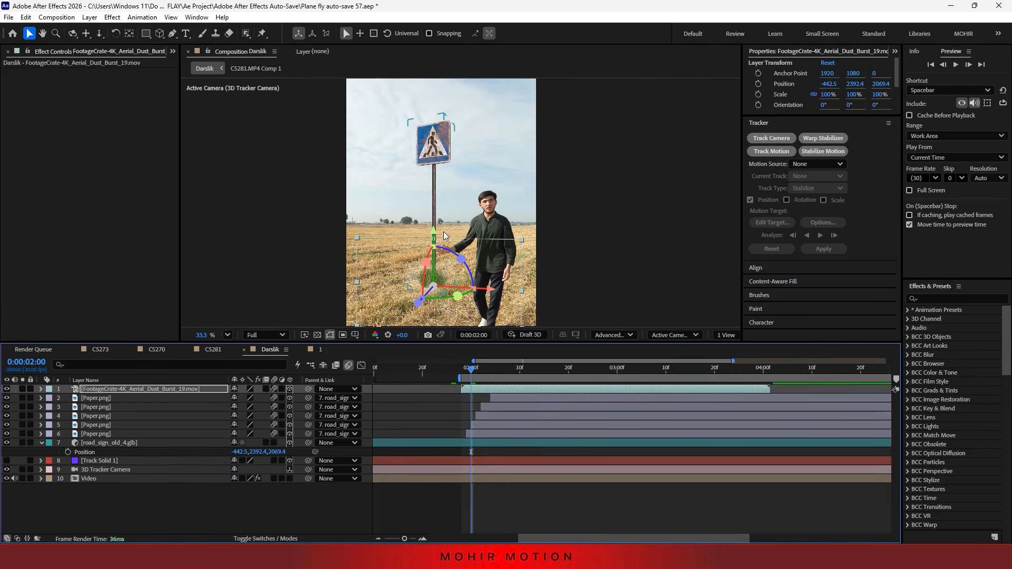
pyautogui.moveTo(445, 236); pyautogui.dragTo(447, 77)
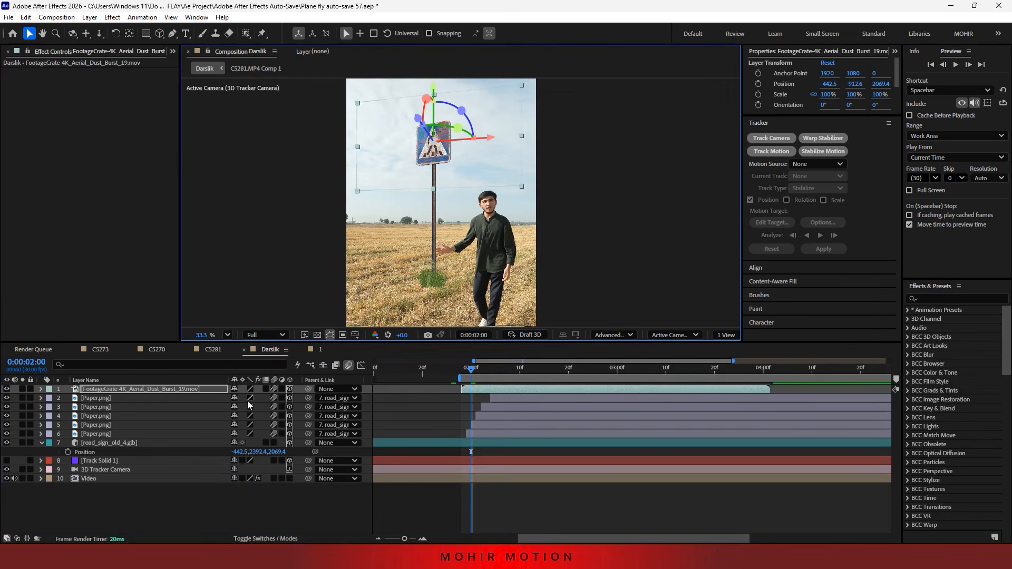
# - Set the dust burst's Y Rotation to 13° and scale to 119%, and shift it along its depth axis to about -489.3, -912.6, 1866.6
pyautogui.press('r')
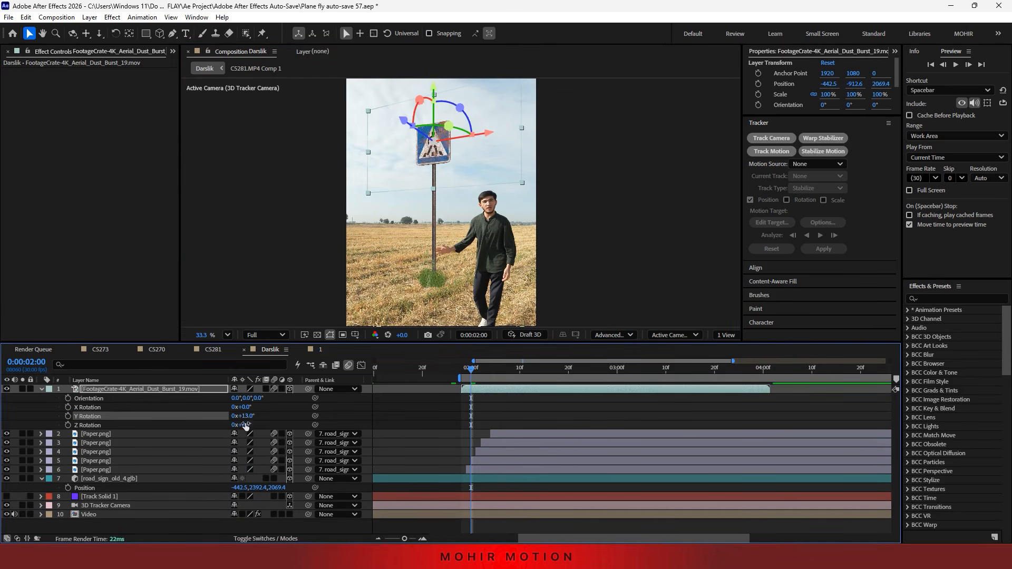
pyautogui.press('s')
pyautogui.moveTo(245, 398); pyautogui.dragTo(254, 398)
pyautogui.moveTo(403, 120); pyautogui.dragTo(398, 116)
pyautogui.click(259, 537)
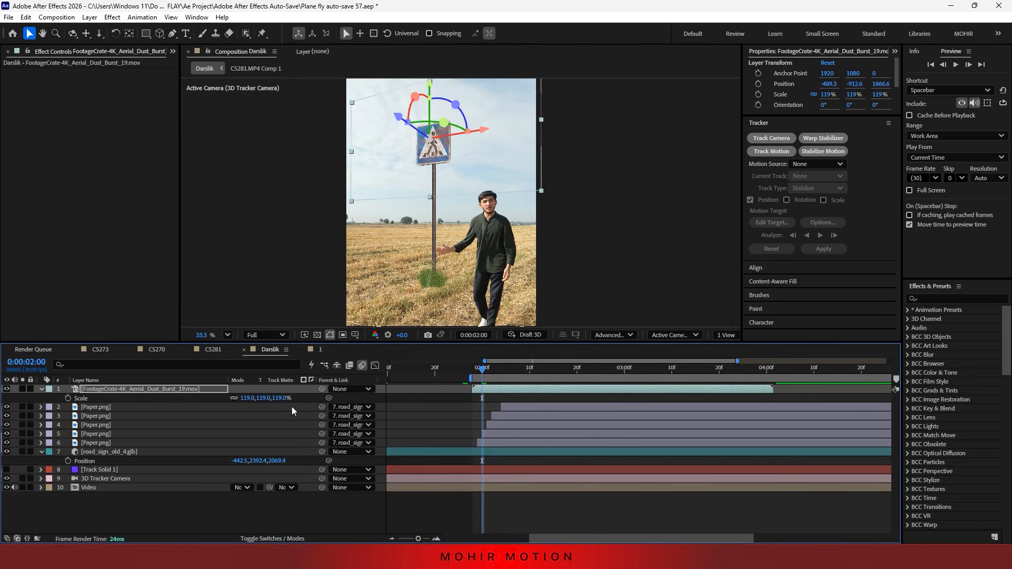
pyautogui.click(242, 517)
pyautogui.press('u')
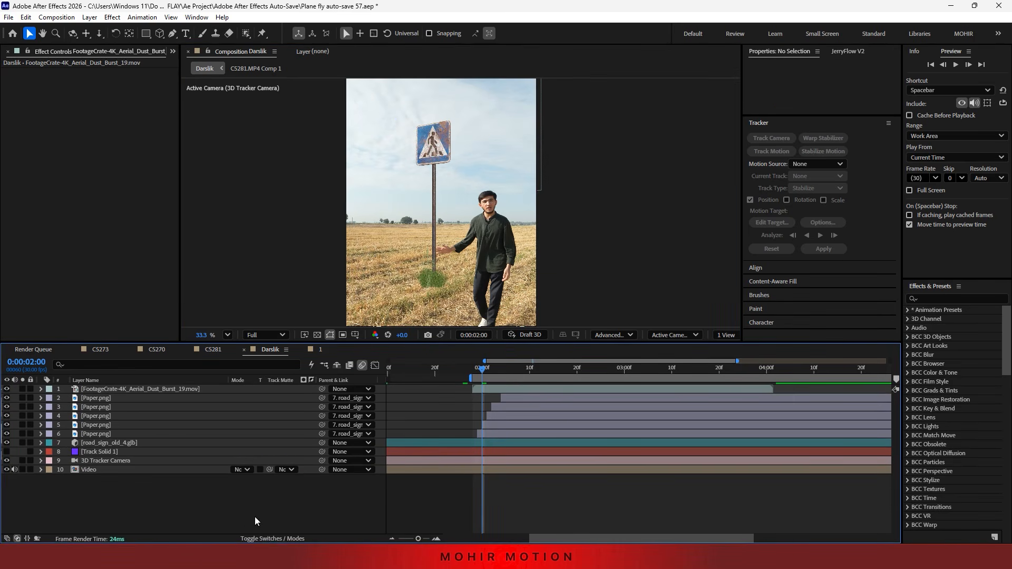
# - Examine the dust burst layers, their blend modes and the 3D renderer in composition 1, and return to Darslik
pyautogui.click(249, 538)
pyautogui.click(273, 538)
pyautogui.click(140, 388)
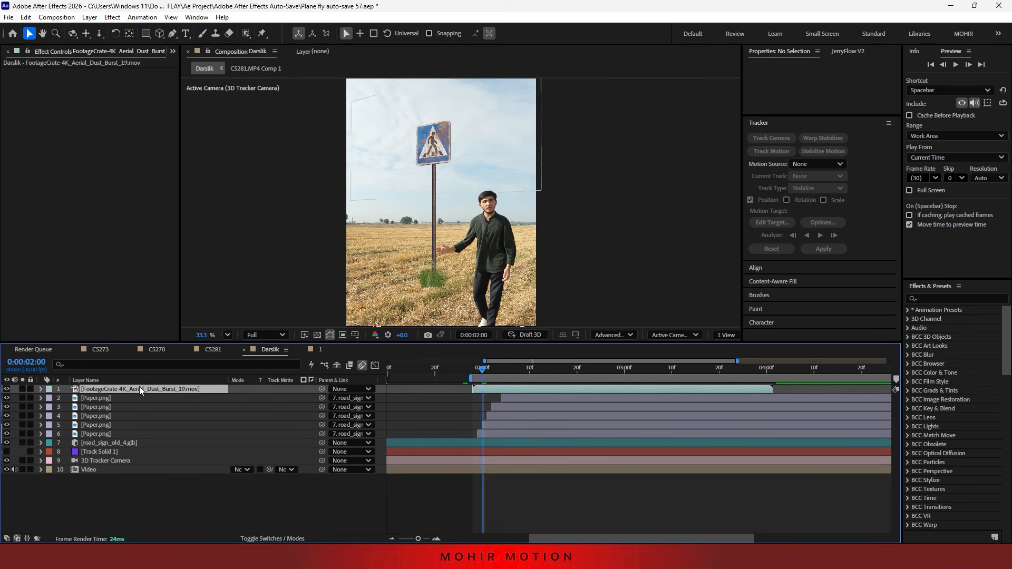
pyautogui.click(328, 351)
pyautogui.scroll(3, 191, 448)
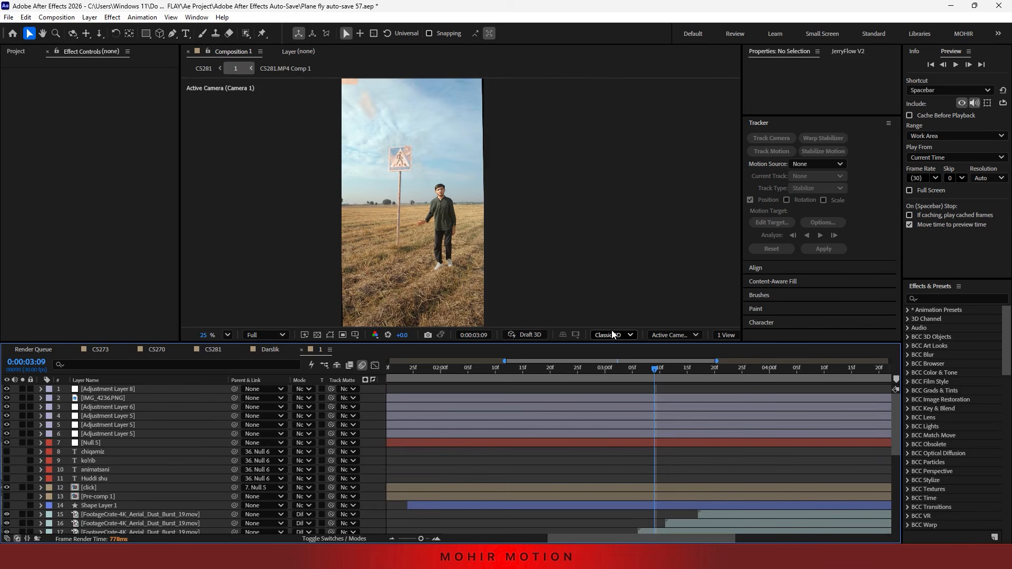
pyautogui.scroll(-2, 517, 439)
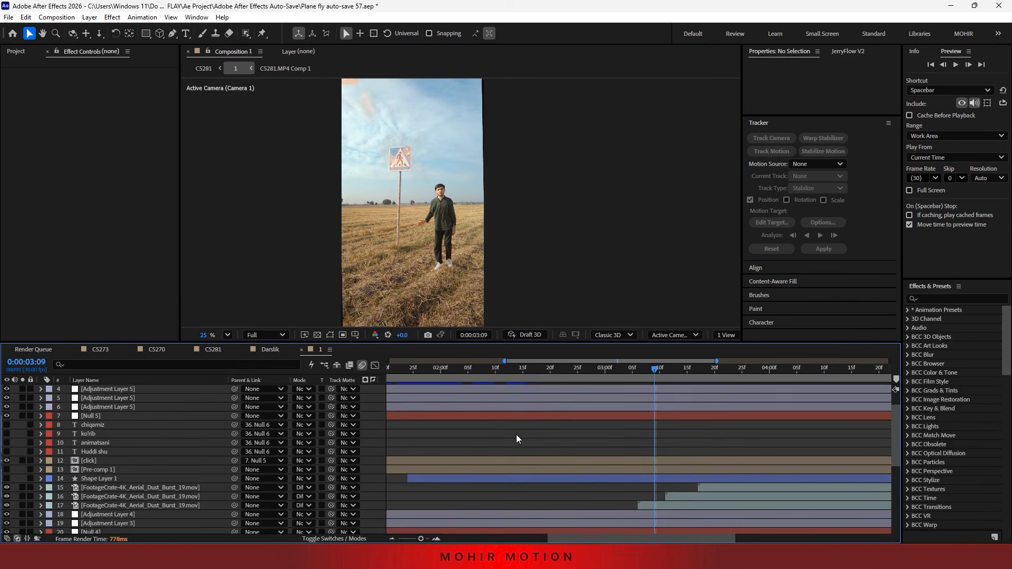
pyautogui.scroll(-2, 459, 437)
pyautogui.click(665, 480)
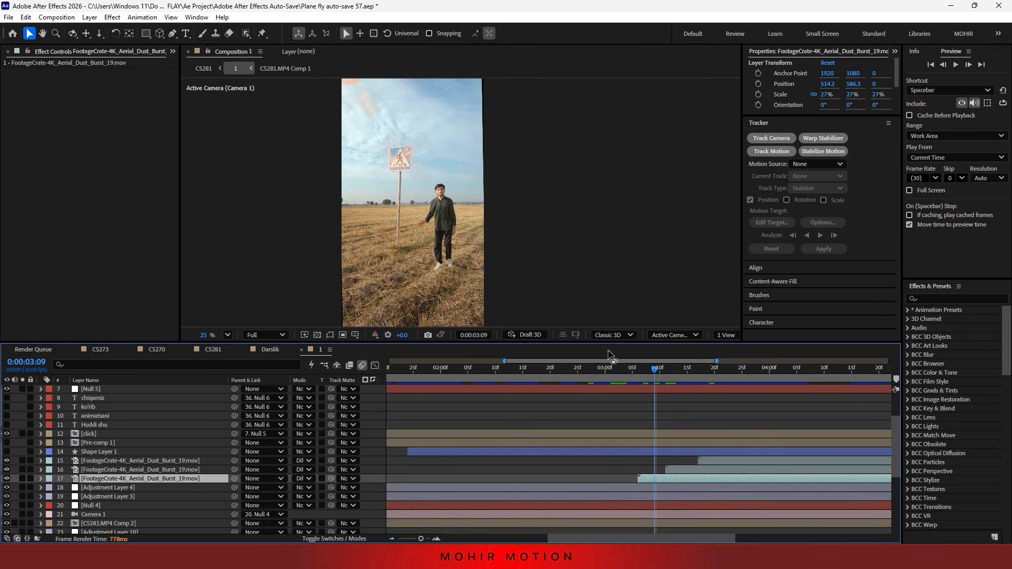
pyautogui.click(270, 349)
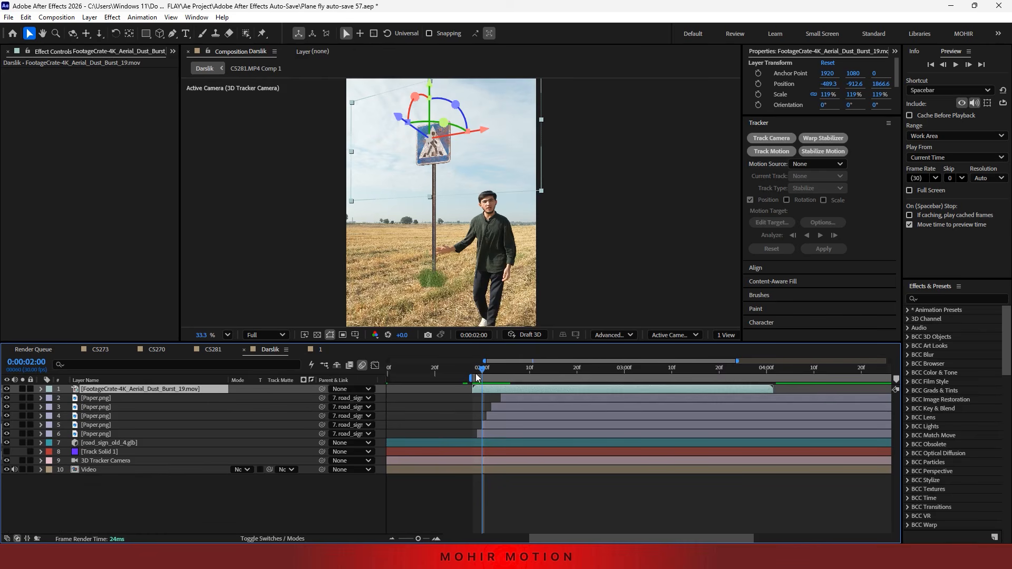
# - Try switching the Darslik composition to the Classic 3D renderer, and undo the switch
pyautogui.click(495, 368)
pyautogui.click(615, 334)
pyautogui.click(609, 352)
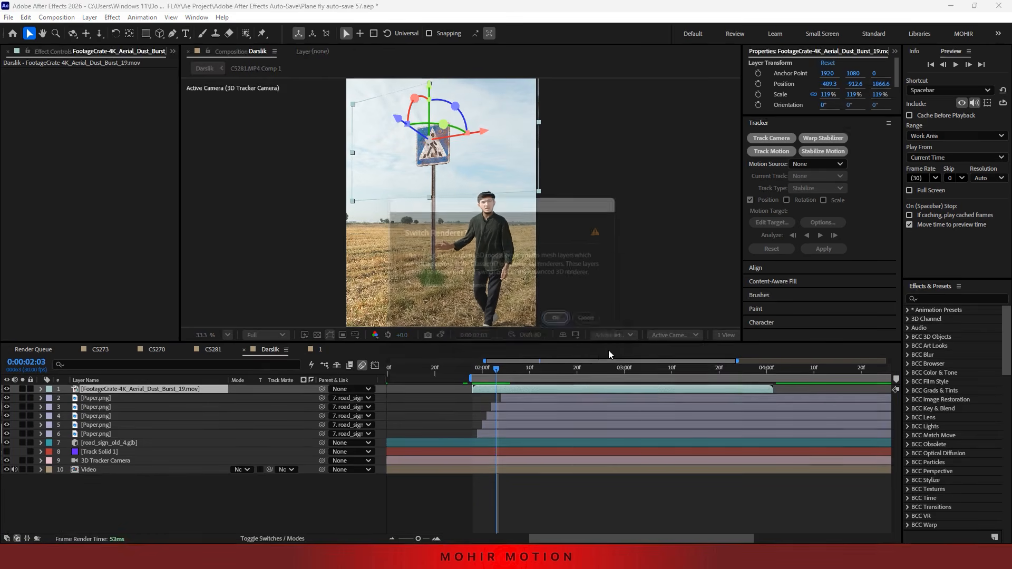
pyautogui.click(553, 315)
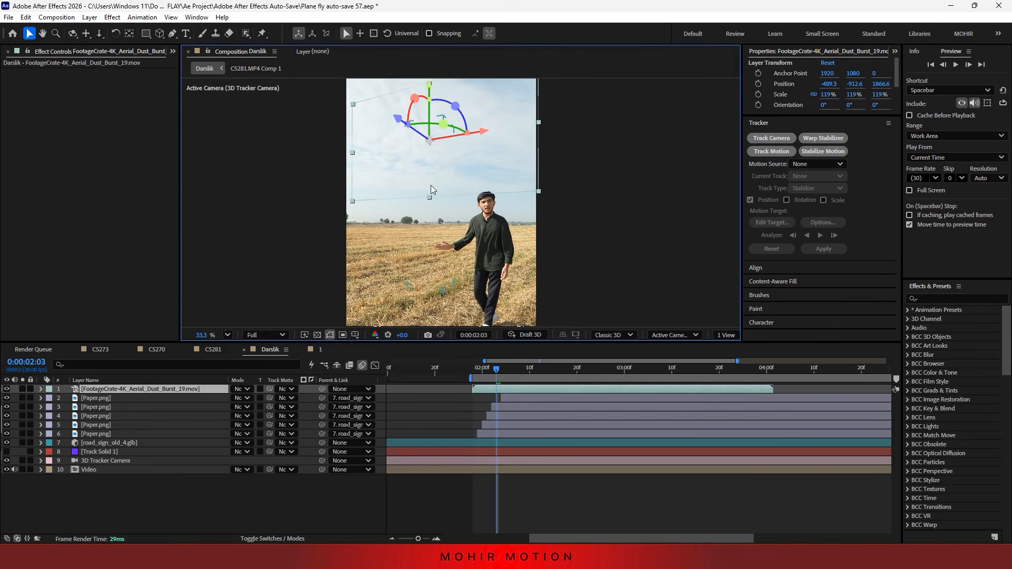
pyautogui.click(140, 447)
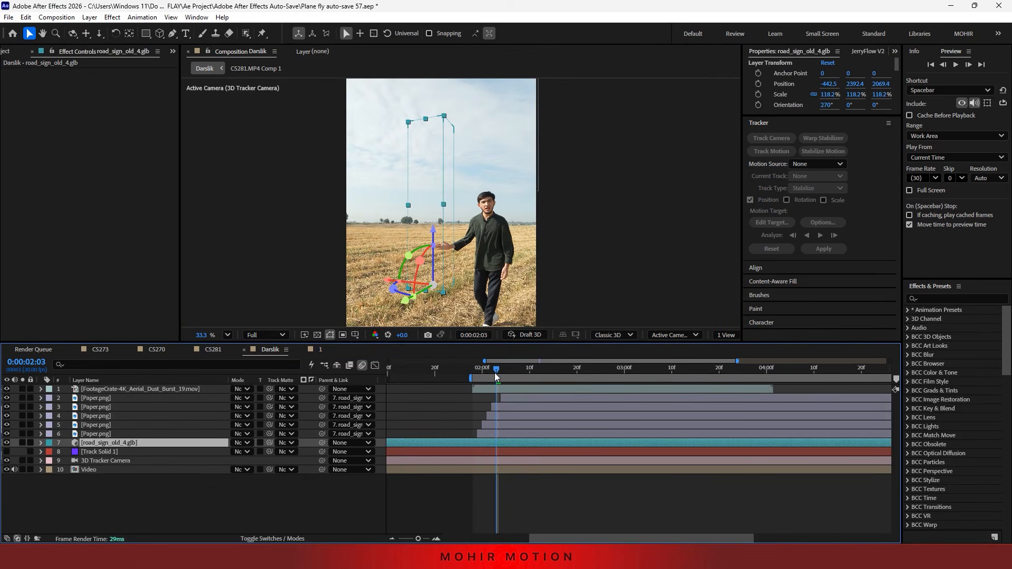
pyautogui.hotkey('ctrl', 'z')
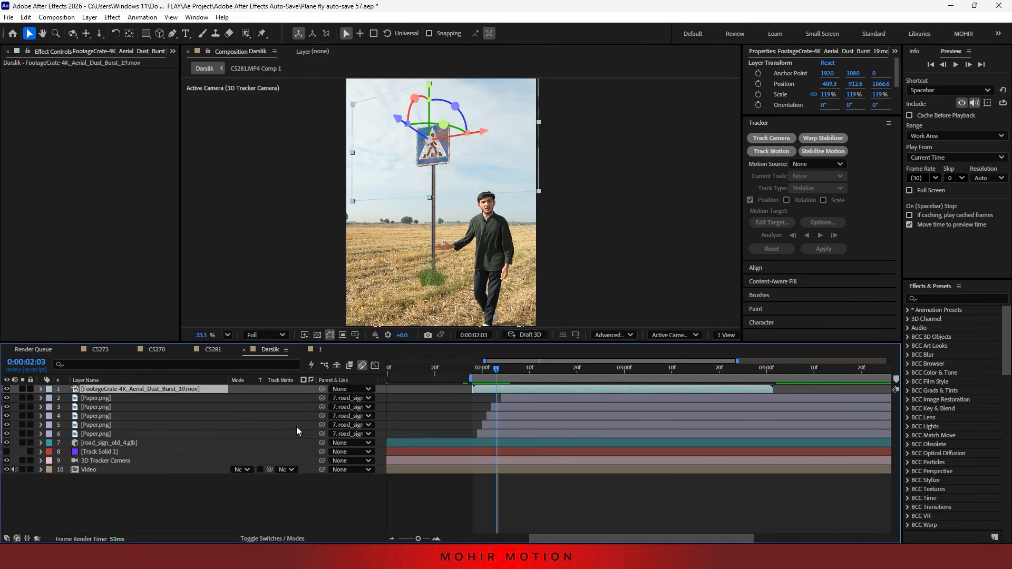
# - Pre-compose the Paper.png layers, road sign, Track Solid 1 and 3D Tracker Camera into a composition named 1, moving all attributes
pyautogui.click(103, 445)
pyautogui.click(91, 463)
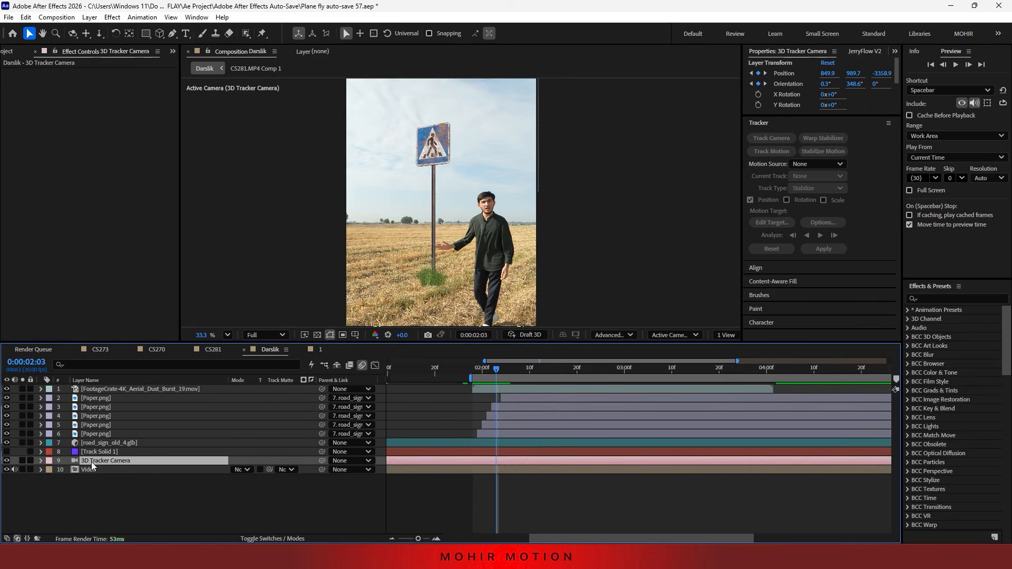
pyautogui.keyDown('shift'); pyautogui.click(98, 399); pyautogui.keyUp('shift')
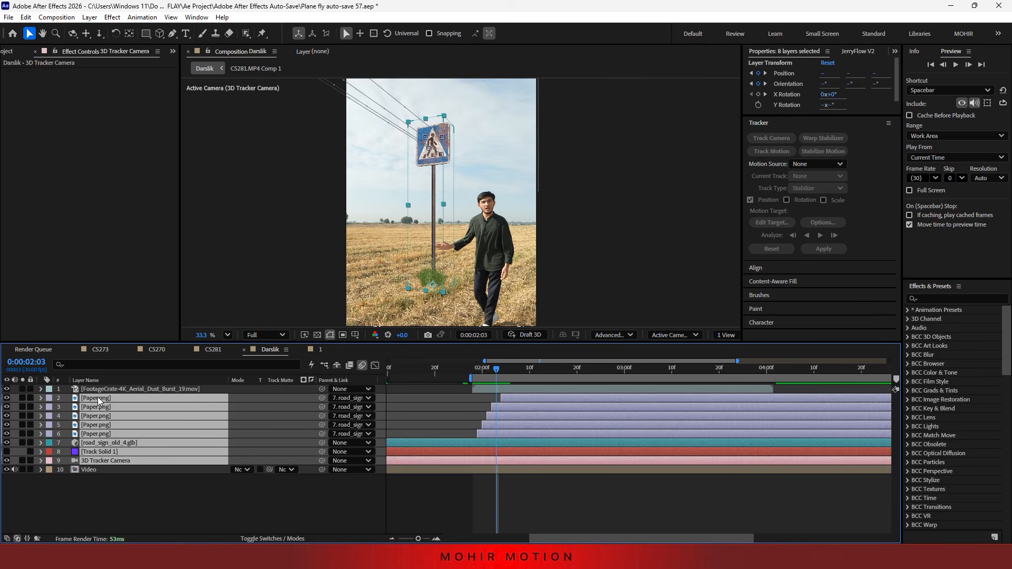
pyautogui.rightClick(97, 407)
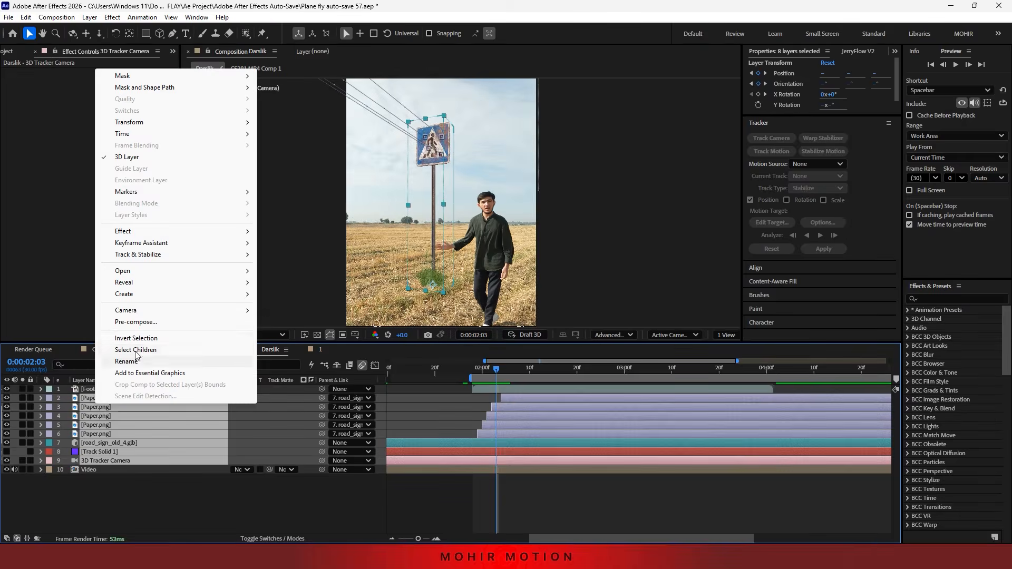
pyautogui.click(165, 326)
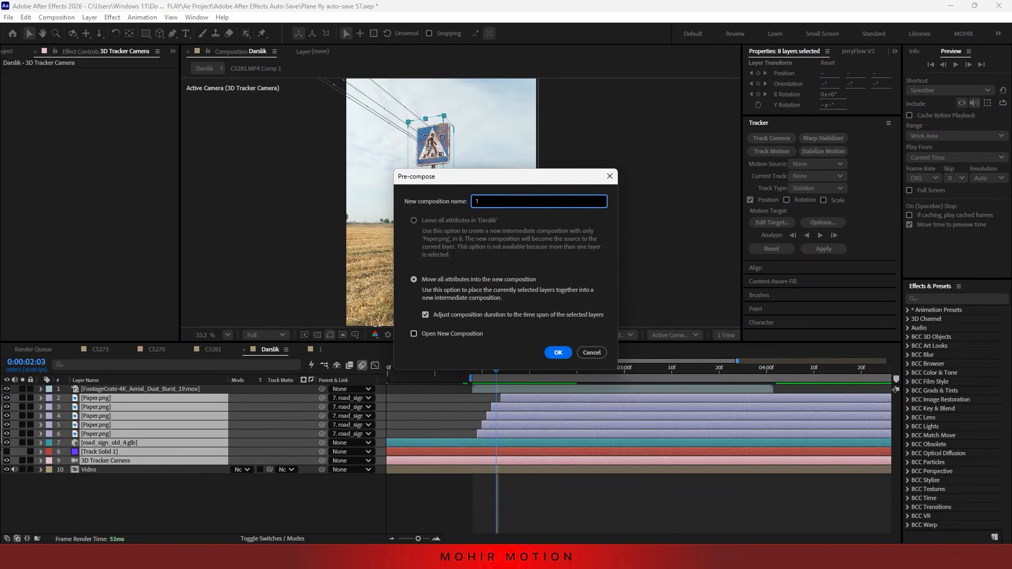
pyautogui.press('Return')
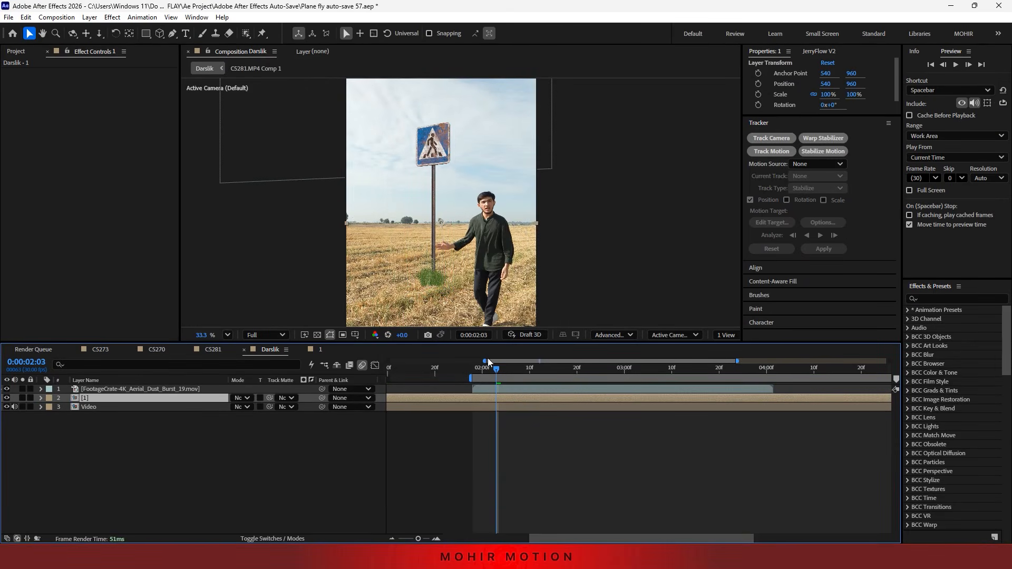
# - Move to 0:00:02:00 and switch the Darslik composition's renderer to Classic 3D
pyautogui.click(478, 372)
pyautogui.moveTo(478, 371)
pyautogui.mouseDown()
pyautogui.moveTo(662, 369)
pyautogui.moveTo(482, 369)
pyautogui.mouseUp()
pyautogui.click(606, 334)
pyautogui.click(612, 353)
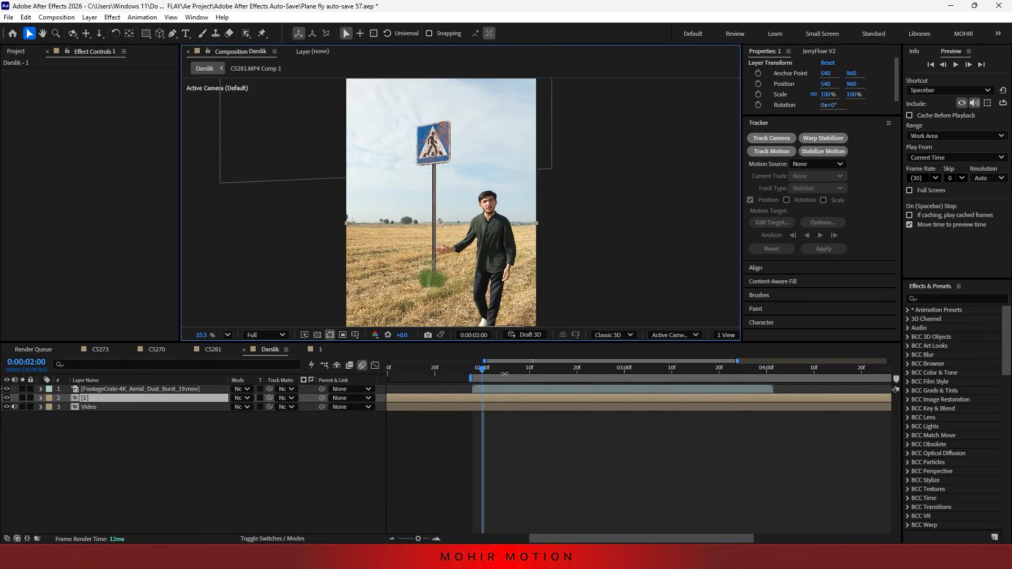
# - Set the dust burst's blend mode to Difference and move it over the sign plate at about 437.6, -60.4, 1866.6
pyautogui.click(482, 373)
pyautogui.click(487, 390)
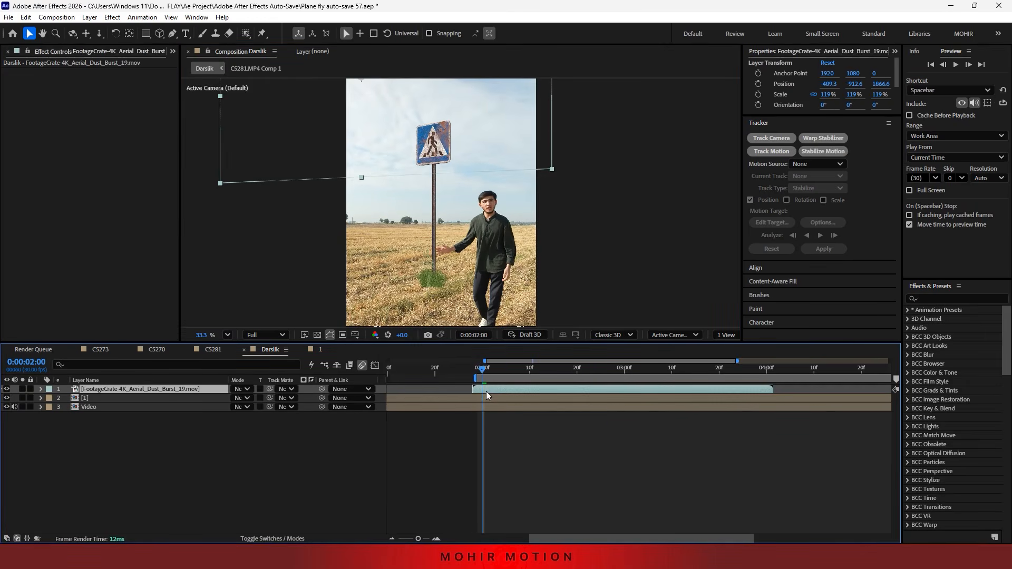
pyautogui.click(238, 390)
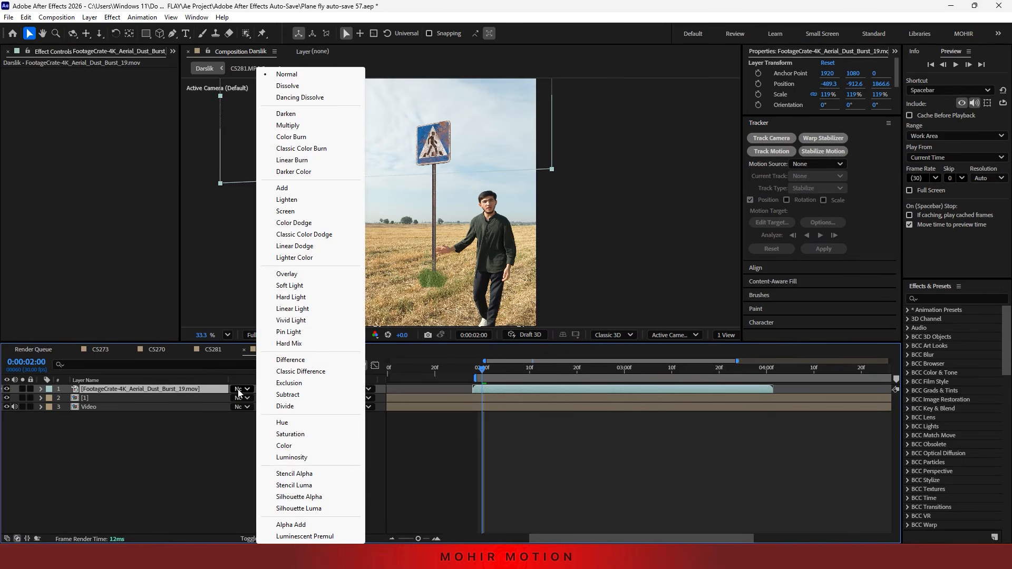
pyautogui.click(290, 360)
pyautogui.moveTo(454, 132); pyautogui.dragTo(521, 190)
# - Lower the dust burst layer's opacity to make a faint haze, and collapse the revealed layer properties
pyautogui.press('t')
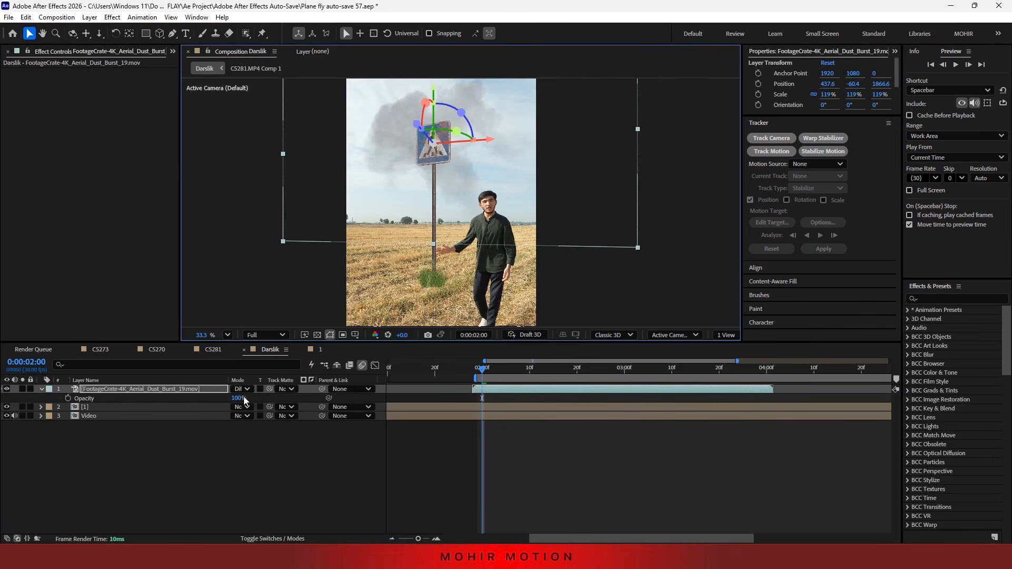
pyautogui.moveTo(239, 399); pyautogui.dragTo(195, 398)
pyautogui.click(274, 443)
pyautogui.press('s')
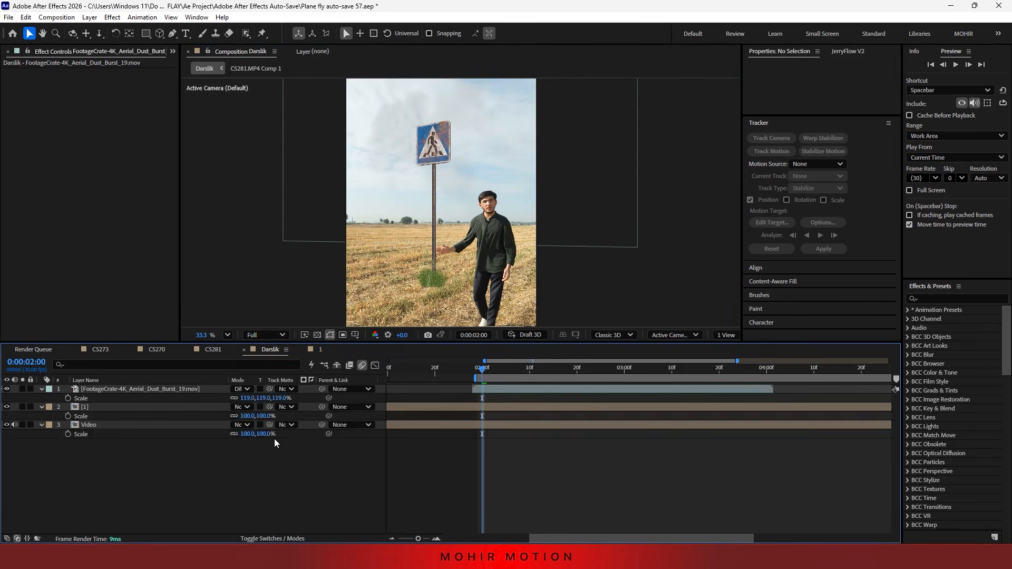
pyautogui.press('s')
# - Shift the dust burst to start at about 0:00:02:08, and duplicate it with the copy starting at about 0:00:02:12
pyautogui.moveTo(477, 389); pyautogui.dragTo(529, 389)
pyautogui.click(516, 370)
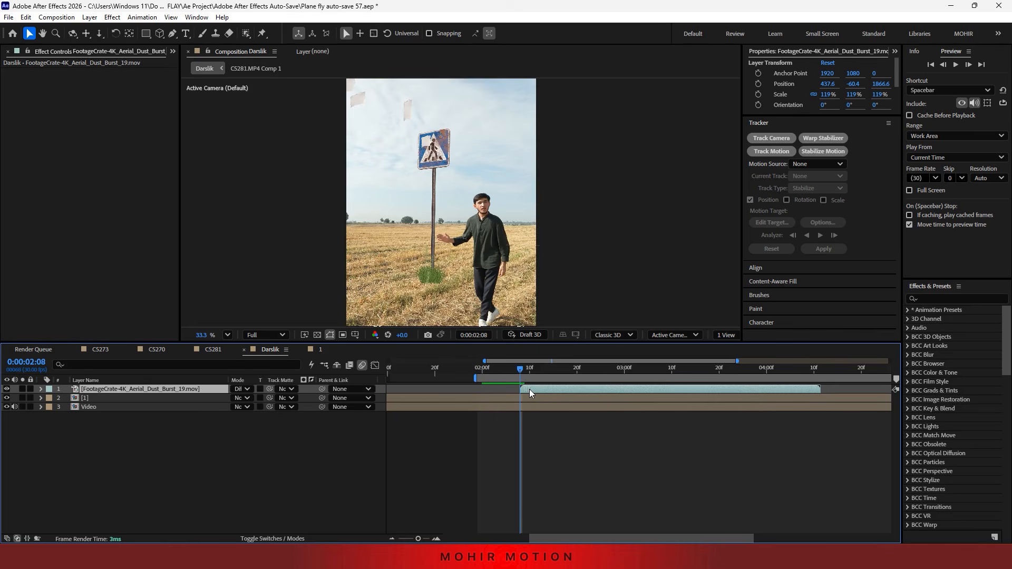
pyautogui.click(501, 372)
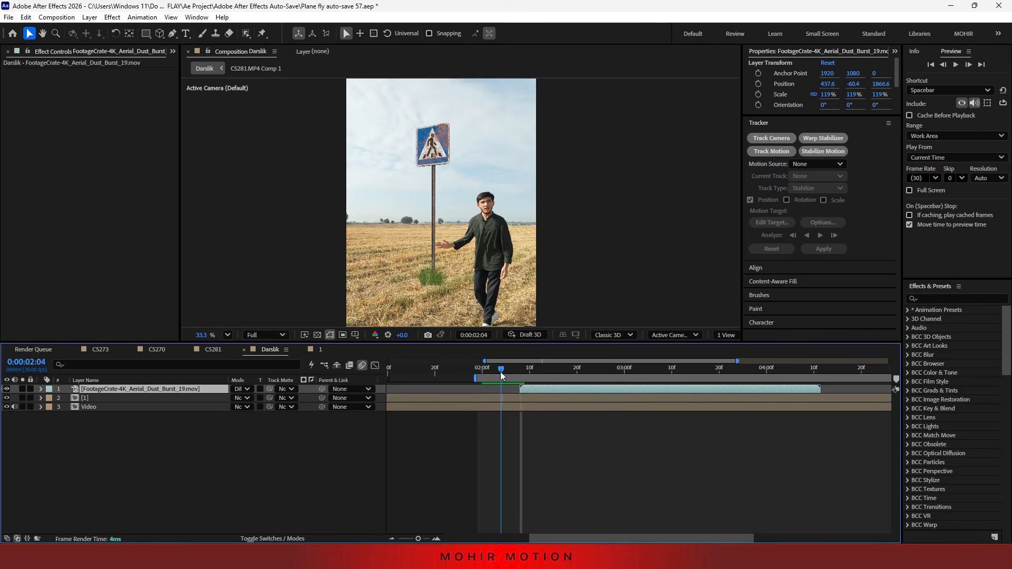
pyautogui.hotkey('ctrl', 'd')
pyautogui.moveTo(530, 389); pyautogui.dragTo(538, 389)
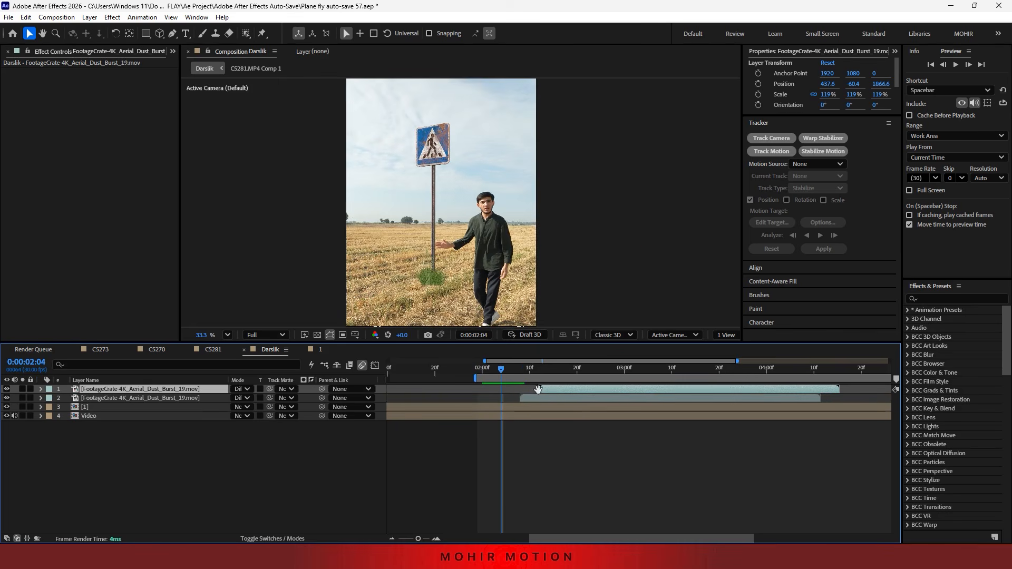
# - Transform the topmost dust burst copy: scale 93%, orientation about 9.3°, 3.8°, 44.4°, and position about 366, 115.2, 1866.6
pyautogui.press('space')
pyautogui.click(489, 370)
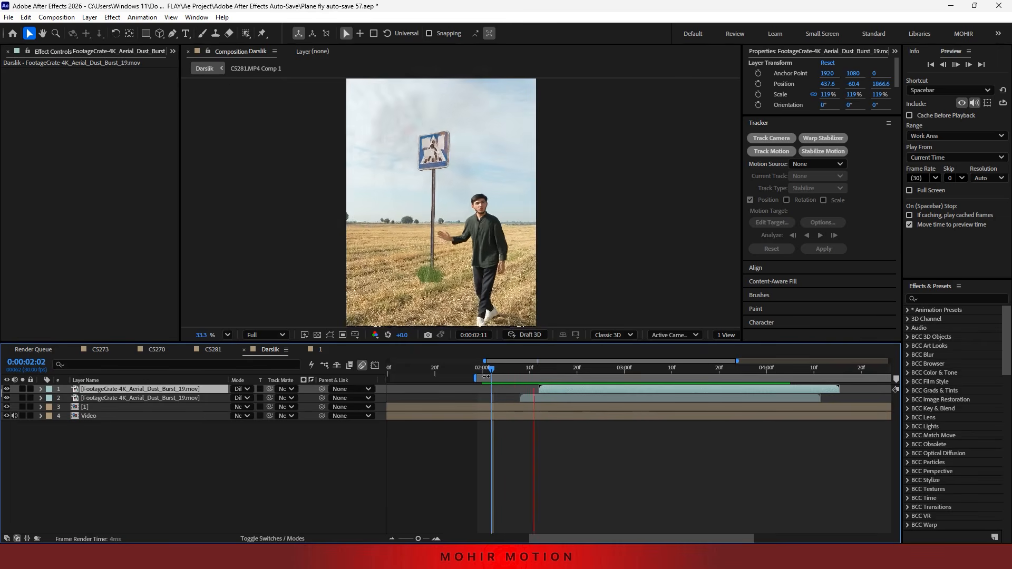
pyautogui.press('space')
pyautogui.click(575, 370)
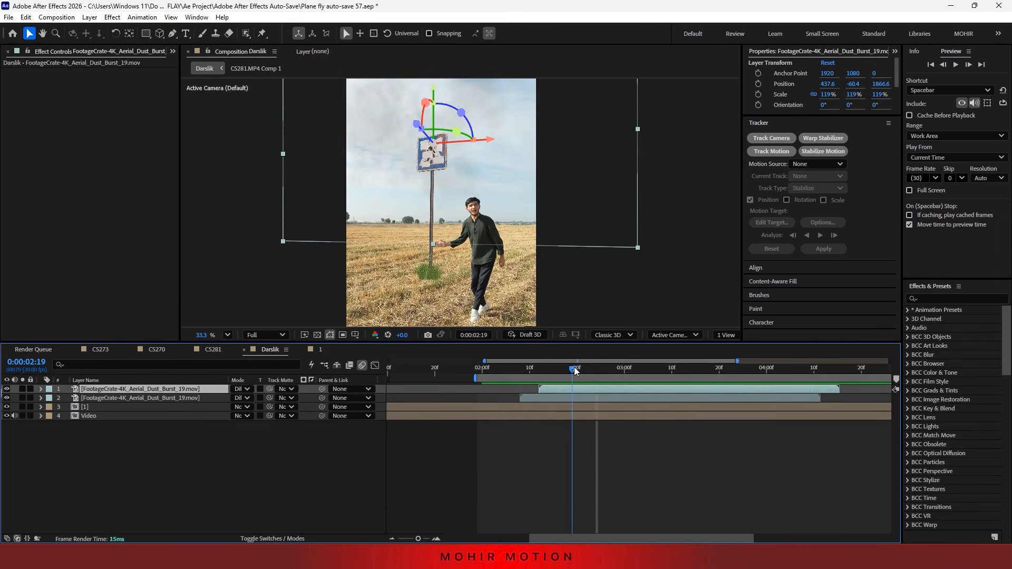
pyautogui.press('s')
pyautogui.moveTo(277, 398); pyautogui.dragTo(263, 398)
pyautogui.moveTo(462, 112); pyautogui.dragTo(473, 142)
pyautogui.moveTo(464, 158); pyautogui.dragTo(461, 172)
# - Preview the sign impact with both dust bursts from about 0:00:02:00
pyautogui.moveTo(532, 373); pyautogui.dragTo(482, 373)
pyautogui.press('space')
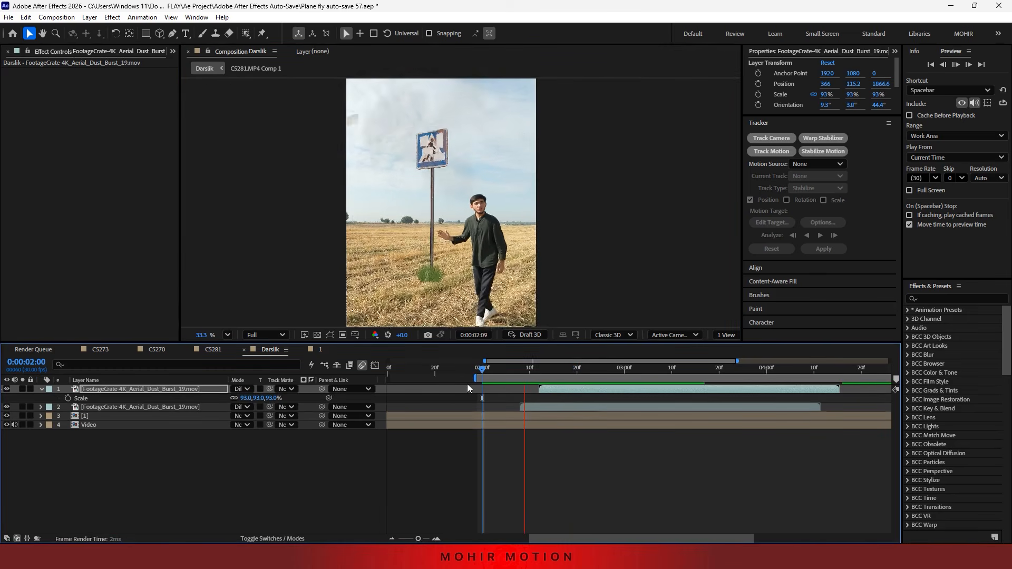
pyautogui.click(476, 370)
pyautogui.press('space')
pyautogui.press('space')
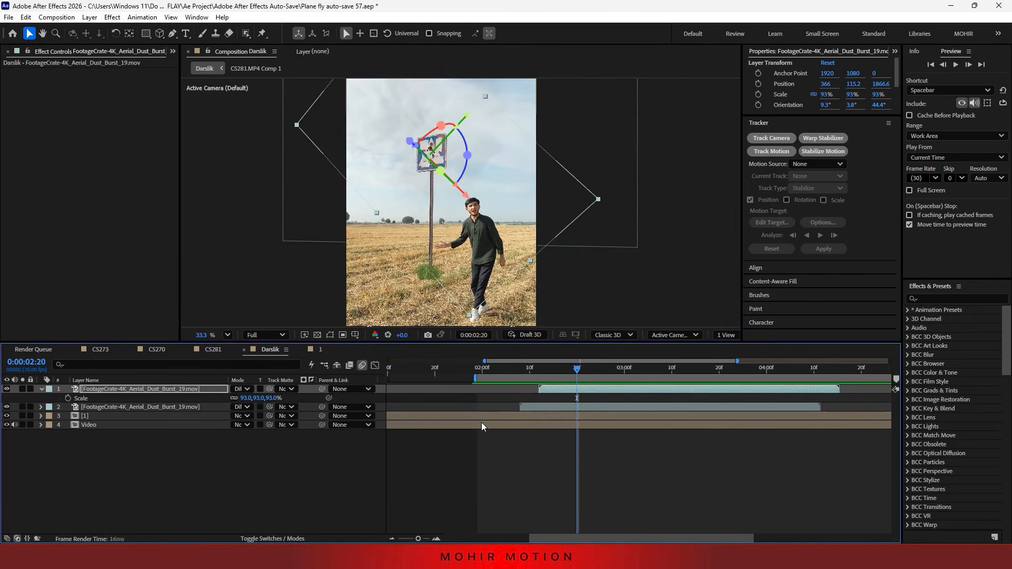
# - Open the nested sign composition 1, preview its paper and sign animation from 0:00:02:18, and return to the Darslik composition
pyautogui.click(476, 417)
pyautogui.moveTo(169, 484); pyautogui.dragTo(226, 387)
pyautogui.click(433, 369)
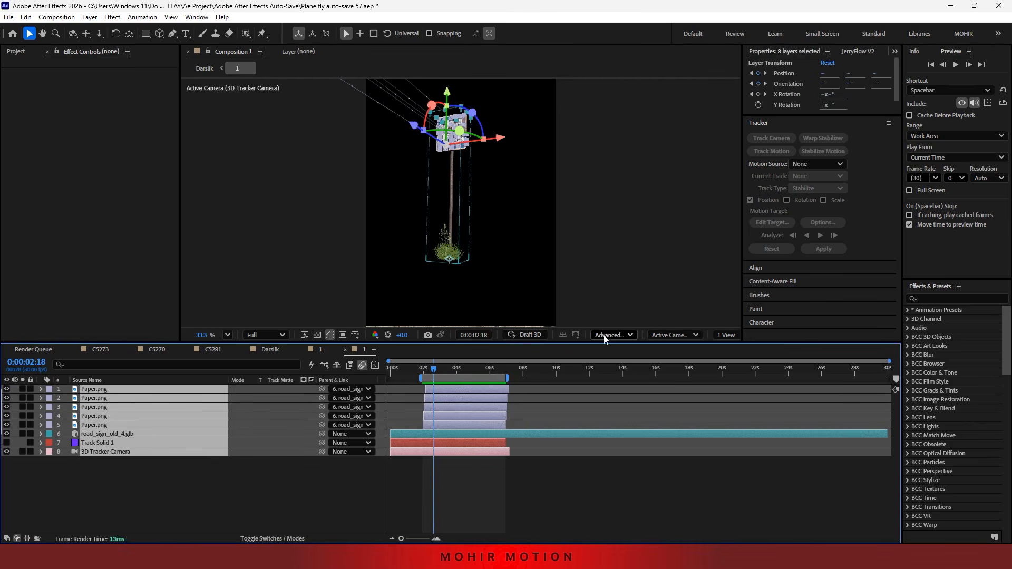
pyautogui.press('space')
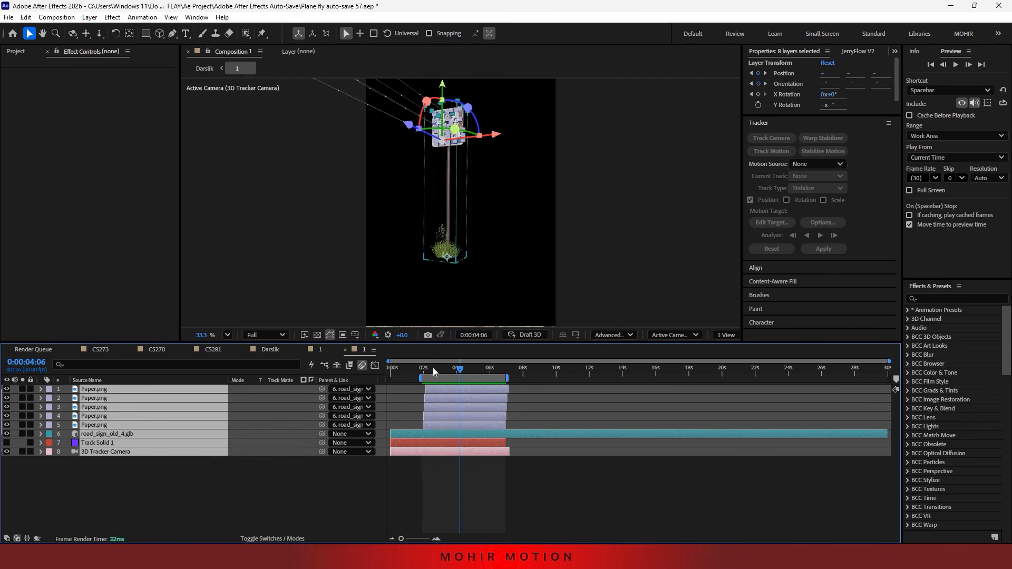
pyautogui.click(422, 370)
pyautogui.click(319, 351)
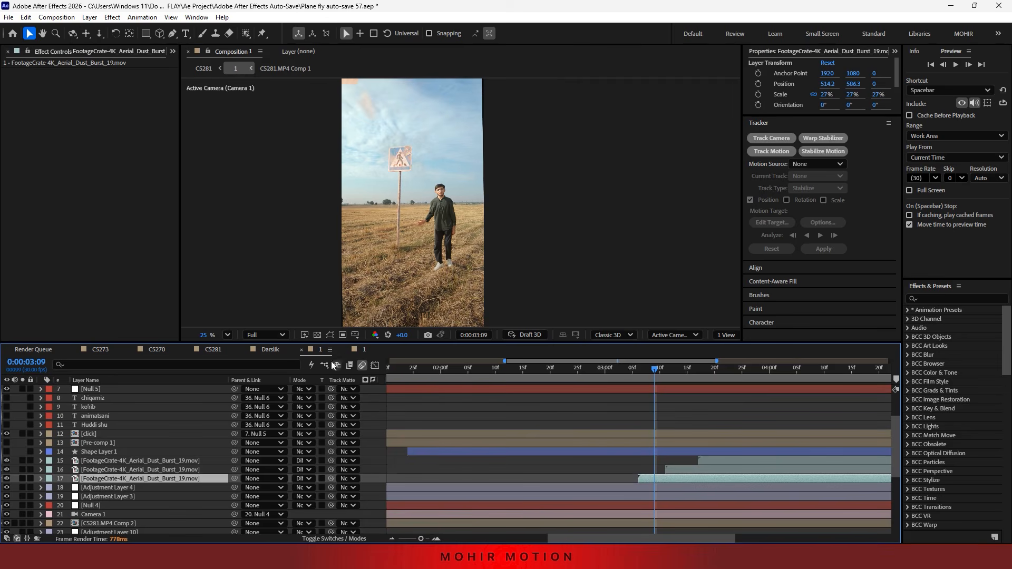
pyautogui.click(300, 350)
pyautogui.click(275, 349)
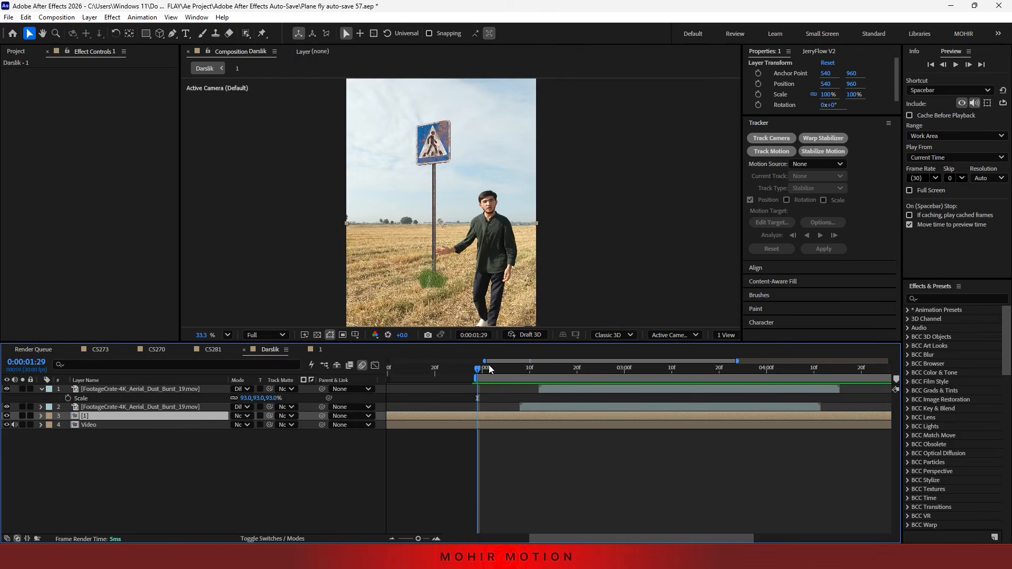
# - Preview the Darslik composition from 0:00:01:28 through the dust bursts with the whole timeline in view
pyautogui.moveTo(489, 369); pyautogui.dragTo(470, 390)
pyautogui.press('space')
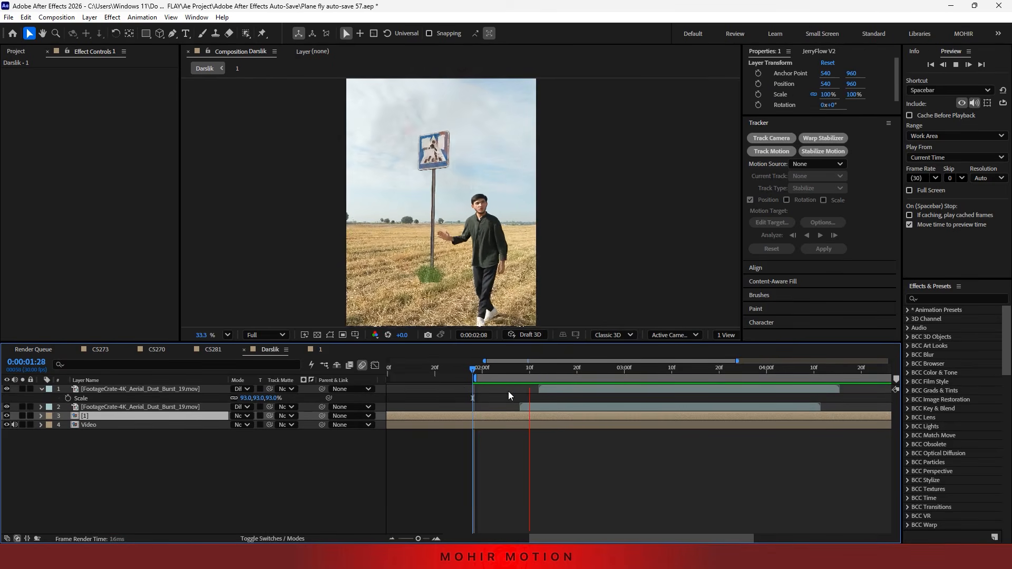
pyautogui.press(';')
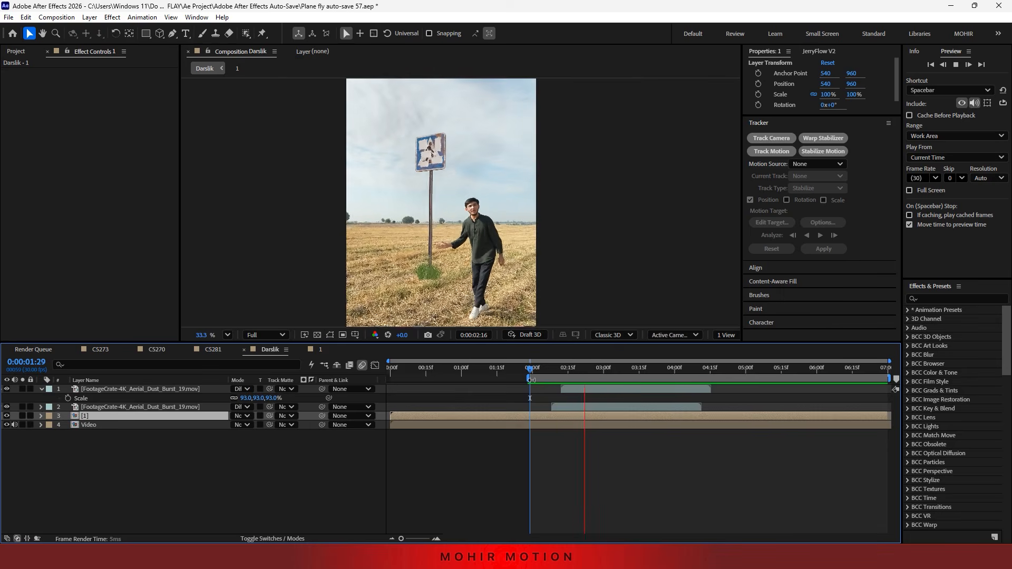
pyautogui.press('space')
# - Add an adjustment layer at the top of the Darslik composition and apply the Pixel Motion Blur effect to it
pyautogui.moveTo(534, 369); pyautogui.dragTo(554, 365)
pyautogui.click(255, 449)
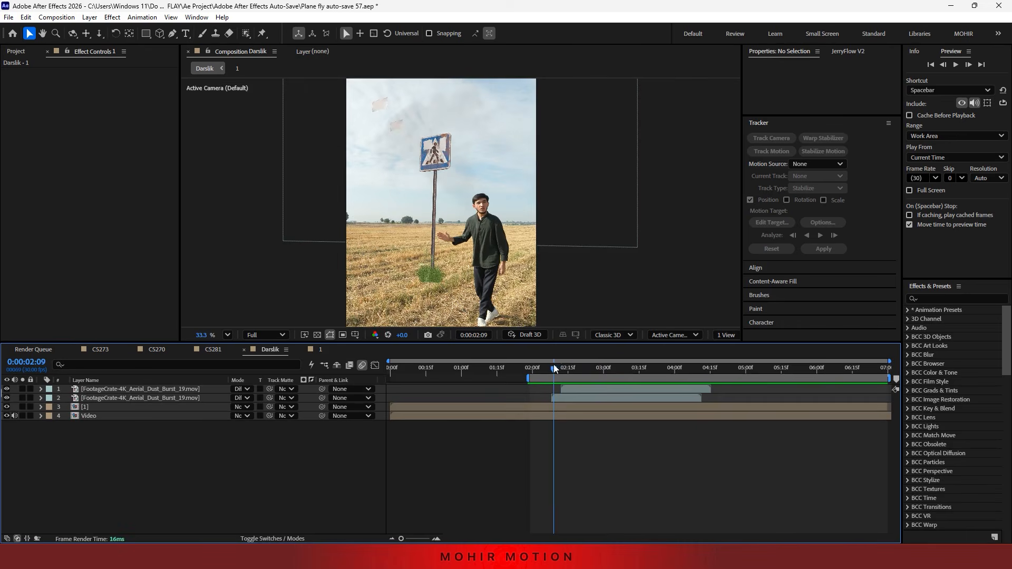
pyautogui.rightClick(182, 460)
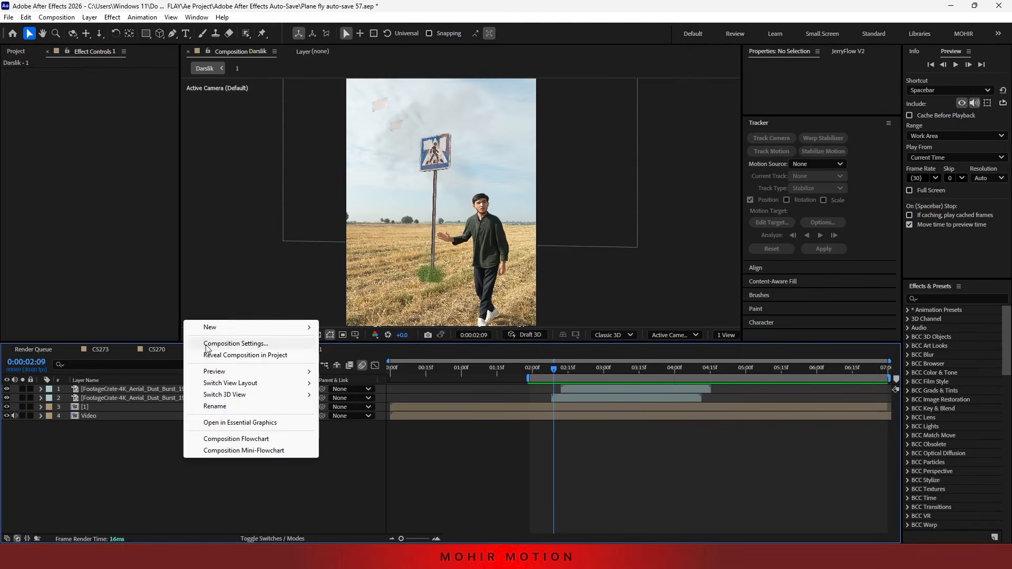
pyautogui.moveTo(296, 328)
pyautogui.click(348, 414)
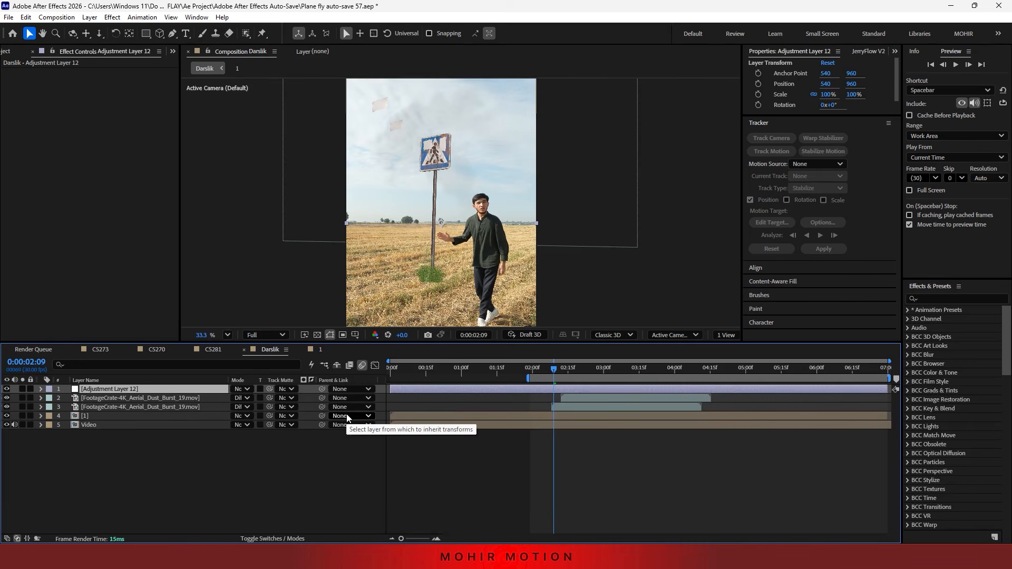
pyautogui.hotkey('ctrl', 'space')
pyautogui.write('pix')
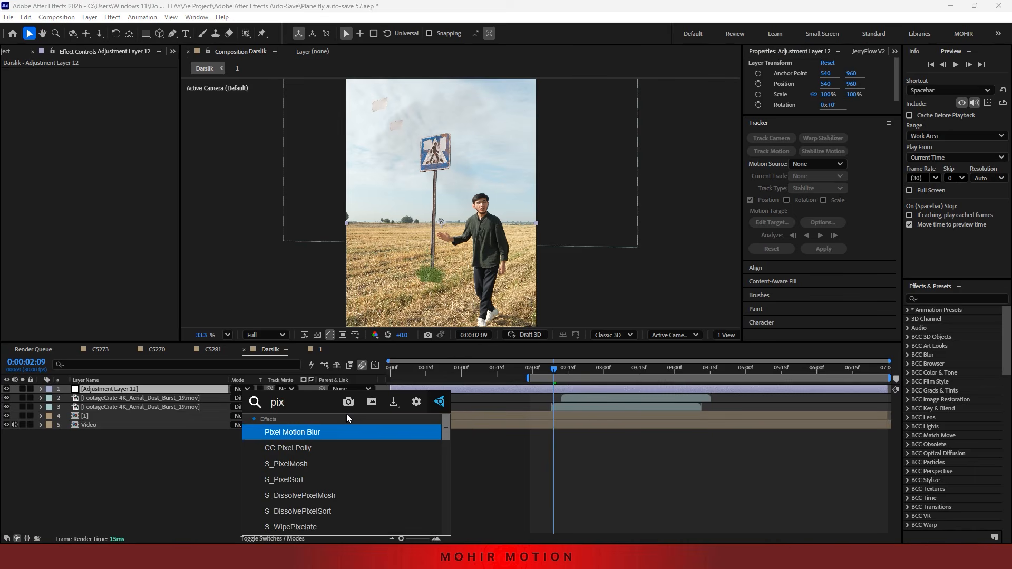
pyautogui.press('Return')
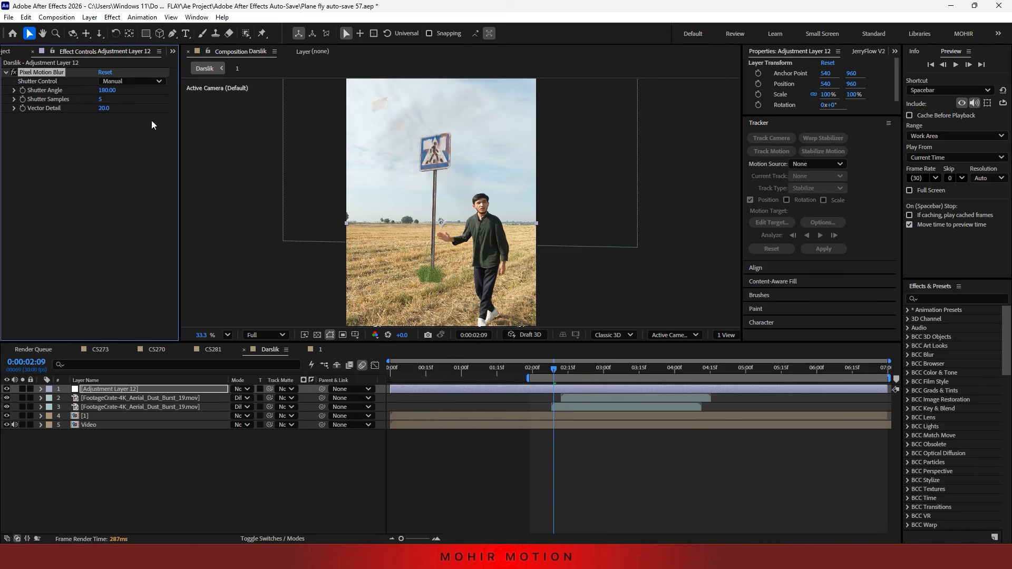
# - Examine the motion blur around the sign plate up close and preview the impact from 0:00:01:29
pyautogui.scroll(3, 420, 153)
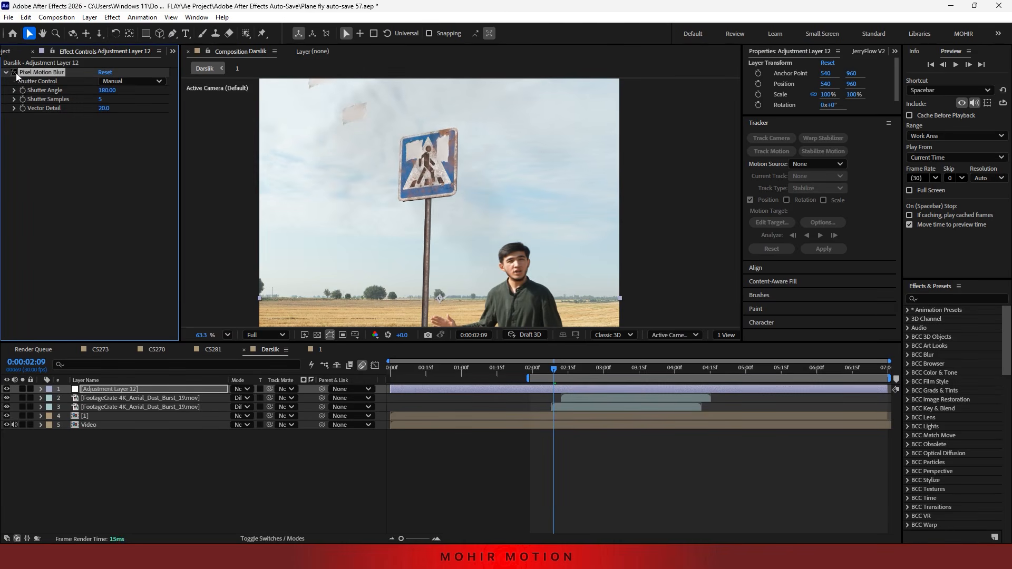
pyautogui.scroll(-4, 337, 169)
pyautogui.moveTo(548, 372); pyautogui.dragTo(531, 372)
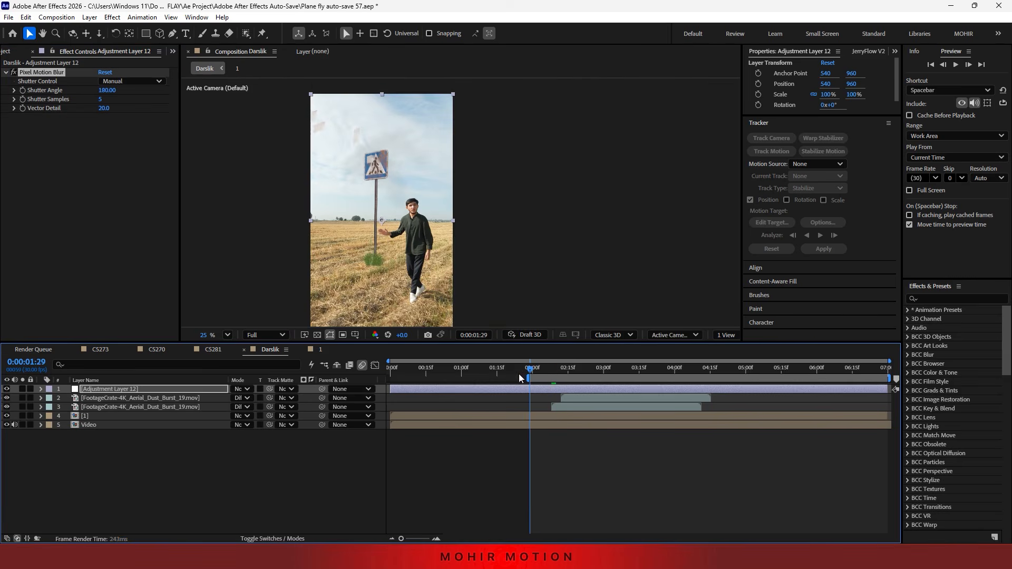
pyautogui.press('space')
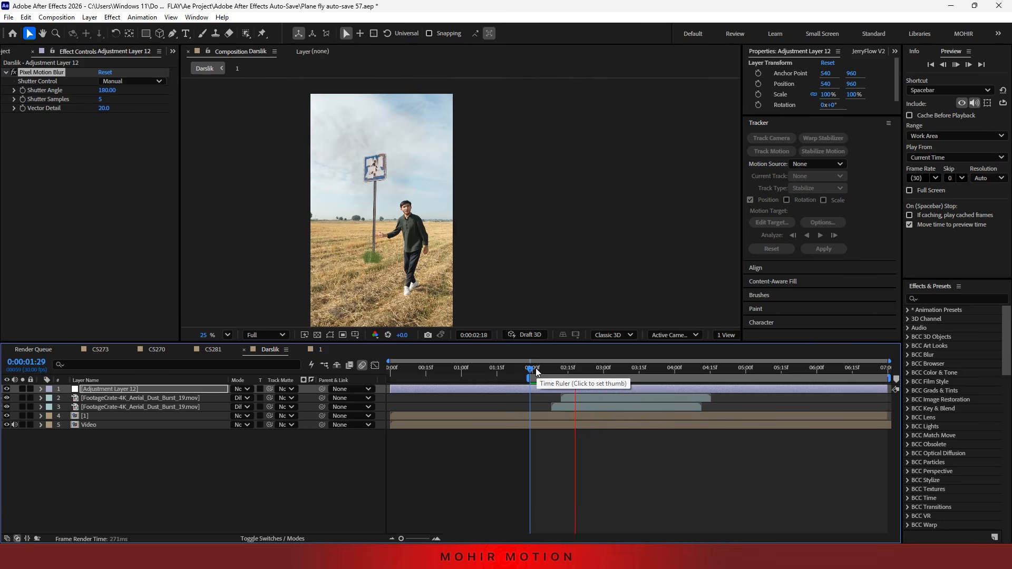
pyautogui.scroll(2, 563, 403)
pyautogui.click(502, 372)
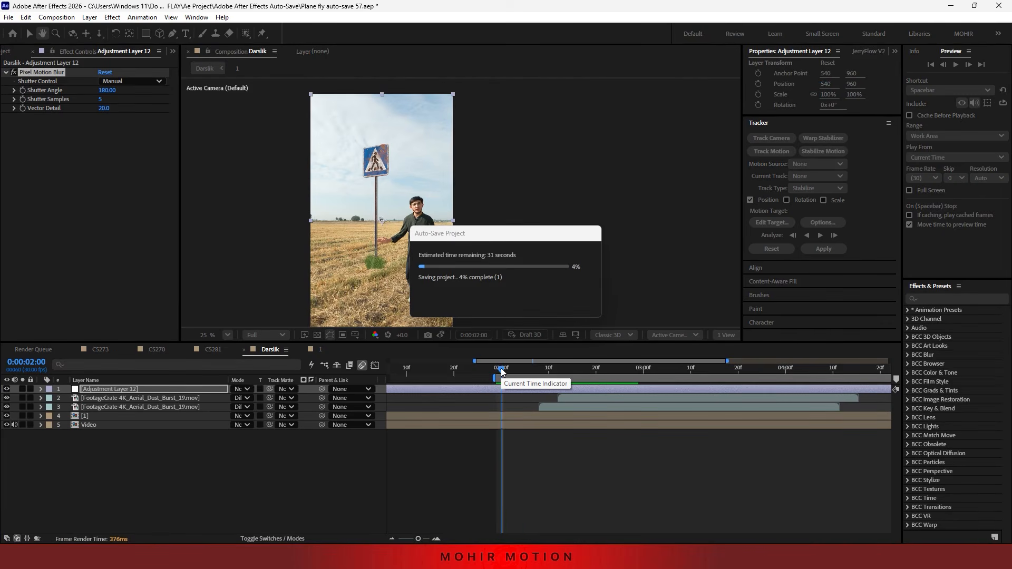
pyautogui.moveTo(501, 371); pyautogui.dragTo(495, 372)
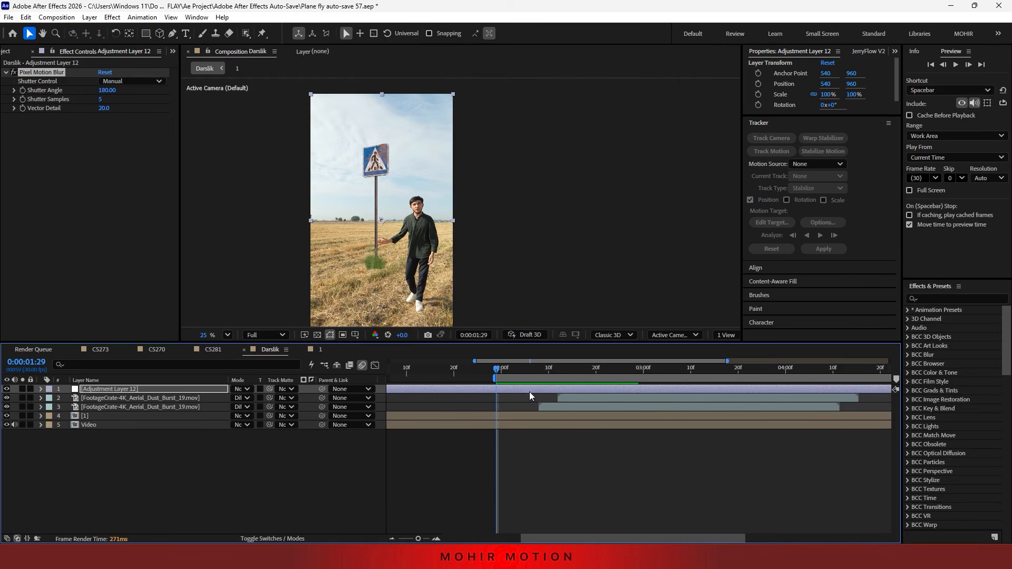
pyautogui.press('space')
# - Set the opacity of both dust burst layers to 17% and collapse their properties
pyautogui.click(579, 403)
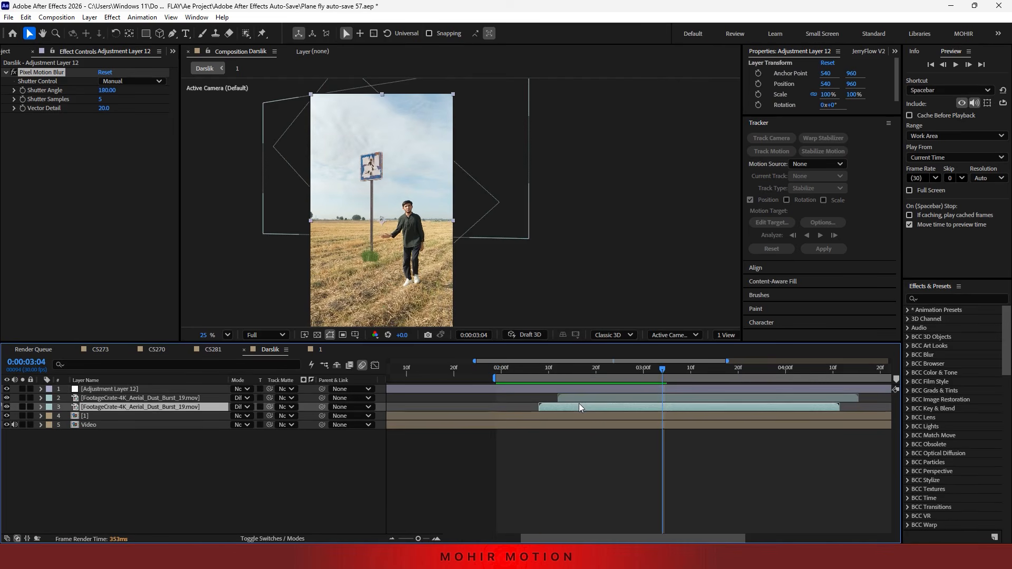
pyautogui.keyDown('shift'); pyautogui.click(577, 399); pyautogui.keyUp('shift')
pyautogui.press('t')
pyautogui.moveTo(235, 407); pyautogui.dragTo(226, 406)
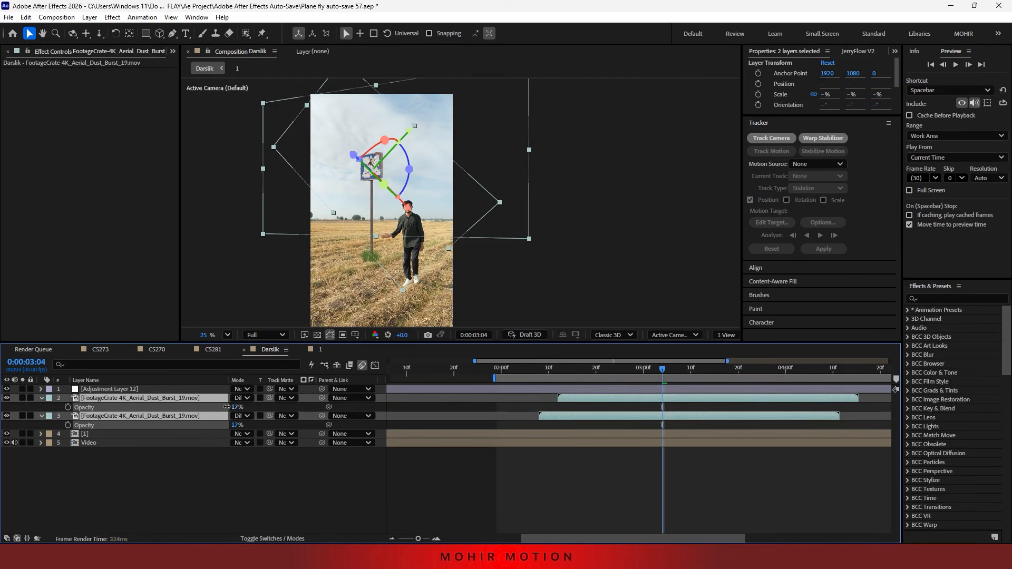
pyautogui.click(307, 455)
pyautogui.press('s')
pyautogui.press('s')
# - Preview the blurred impact and fainter dust from 0:00:01:29, and again from 0:00:02:01
pyautogui.moveTo(526, 372); pyautogui.dragTo(496, 376)
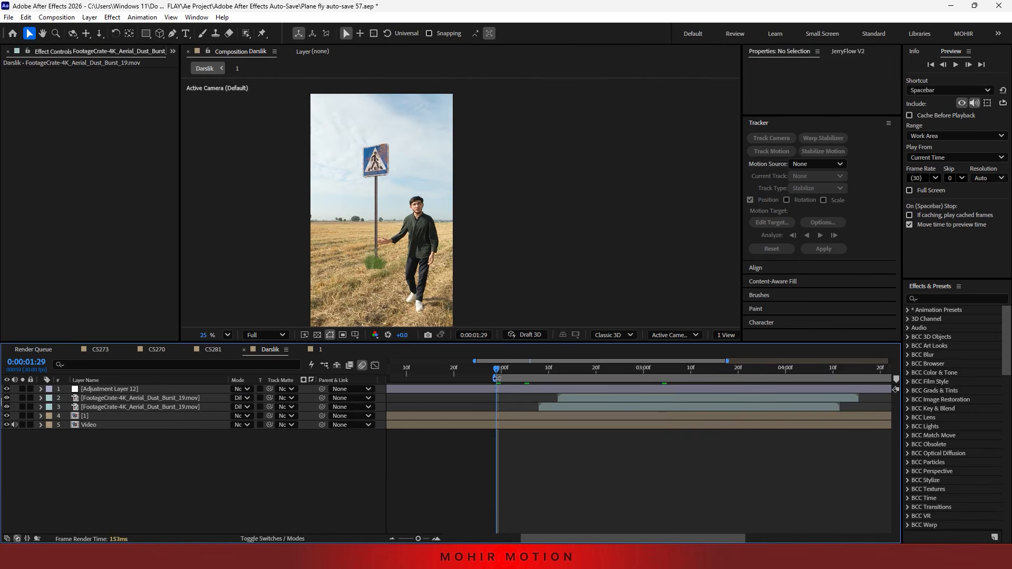
pyautogui.press('space')
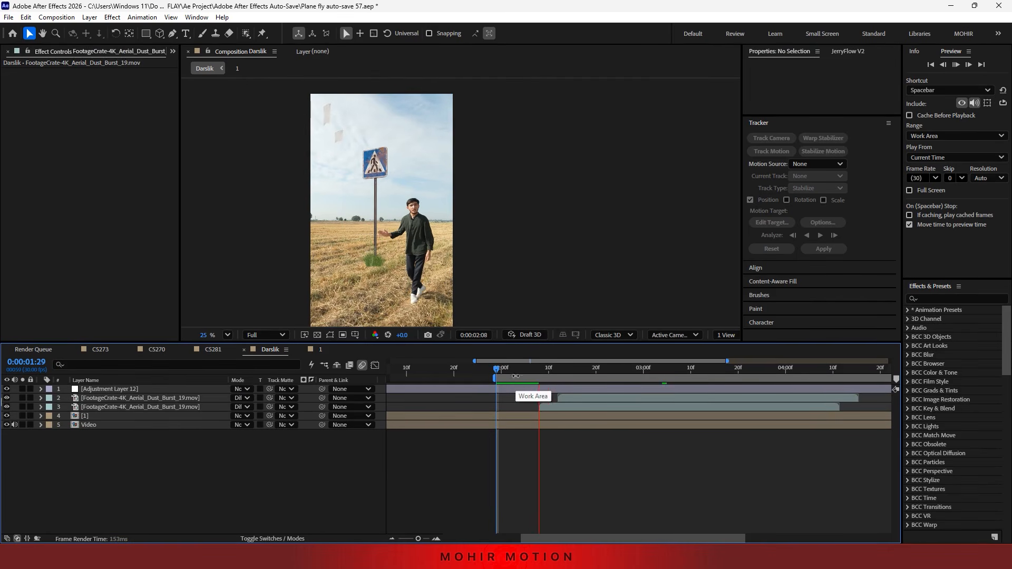
pyautogui.scroll(-2, 518, 405)
pyautogui.scroll(2, 477, 413)
pyautogui.hscroll(3, 608, 428)
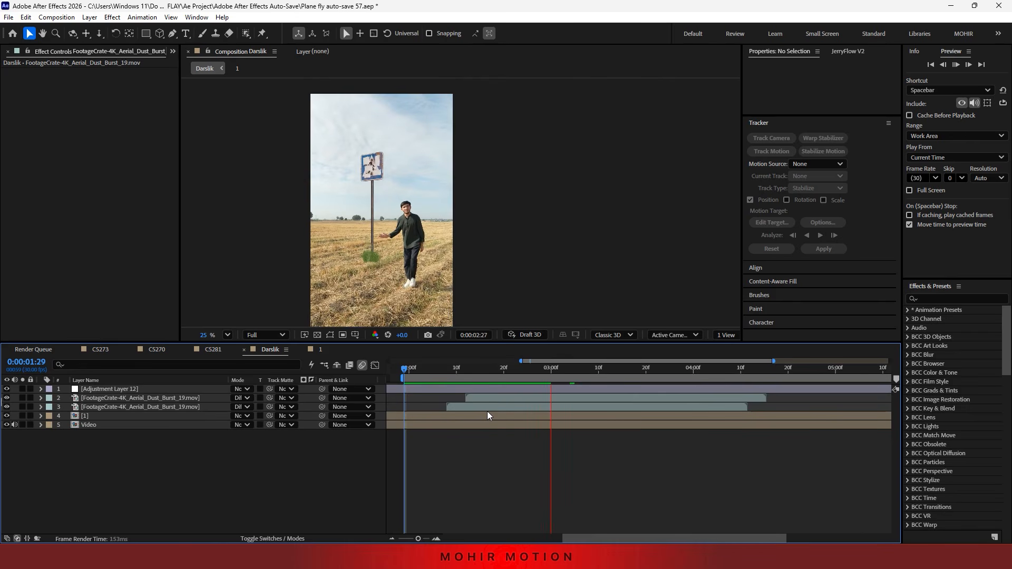
pyautogui.scroll(-2, 472, 401)
pyautogui.click(454, 370)
pyautogui.press('space')
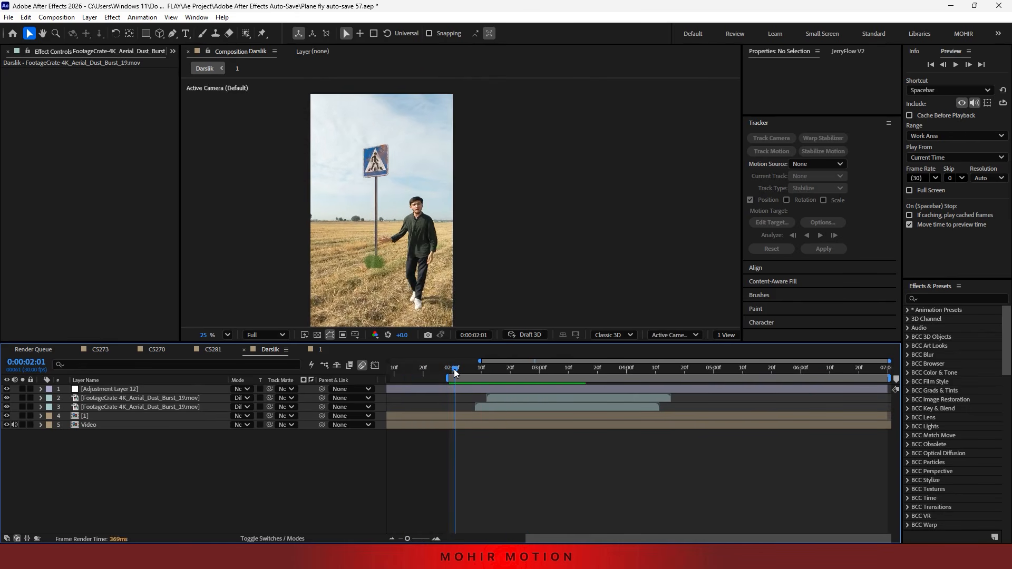
# - Set the opacity of both dust burst layers to 20% and collapse their properties
pyautogui.click(107, 397)
pyautogui.keyDown('ctrl'); pyautogui.click(115, 405); pyautogui.keyUp('ctrl')
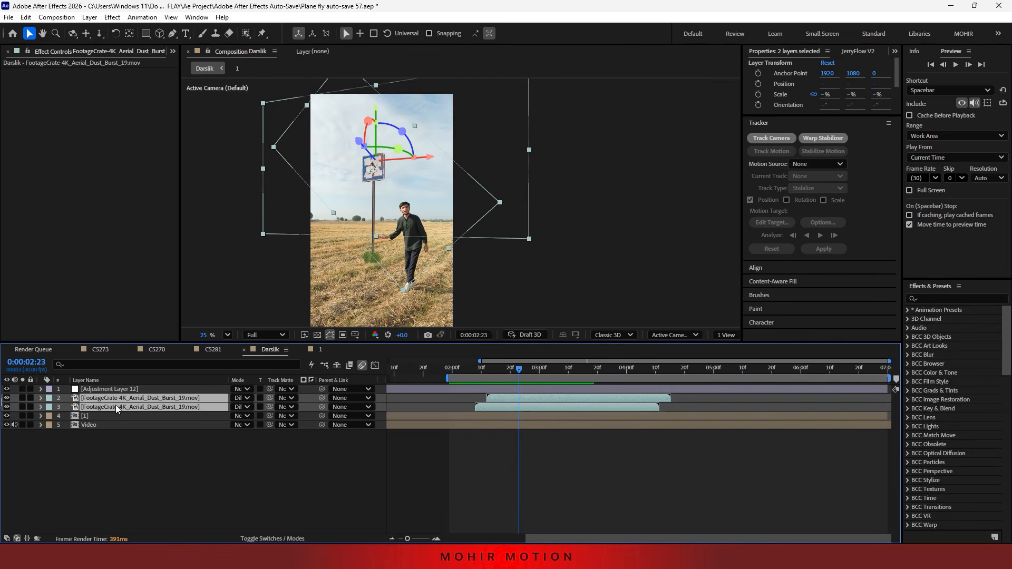
pyautogui.press('t')
pyautogui.write('2')
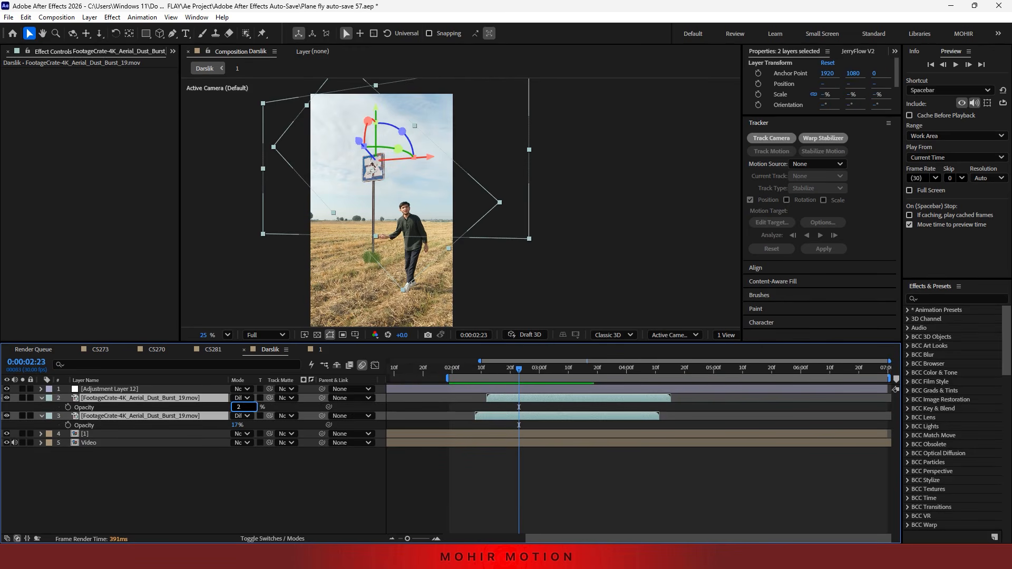
pyautogui.write('0')
pyautogui.press('Return')
pyautogui.click(230, 493)
pyautogui.press('s')
pyautogui.press('s')
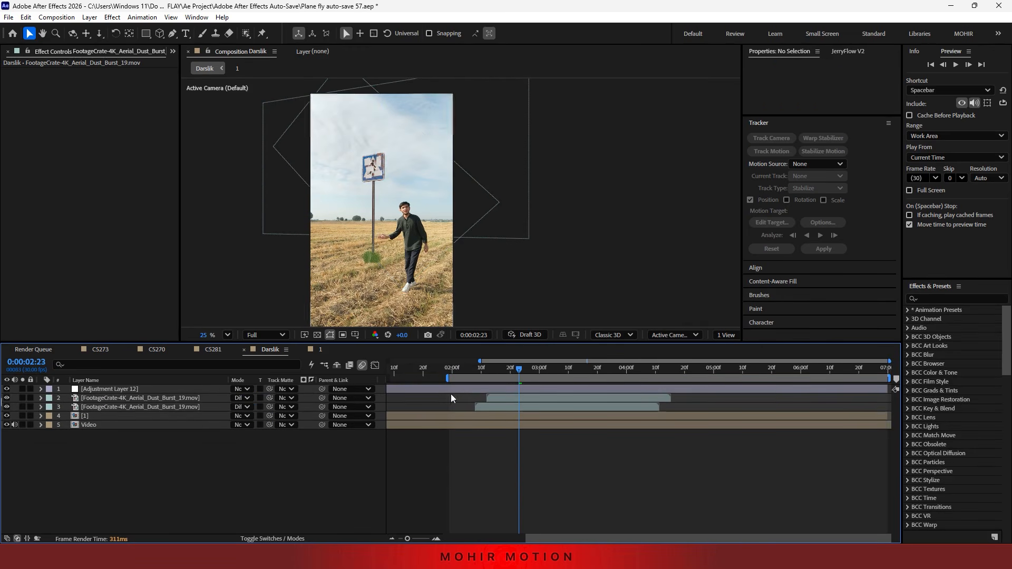
# - Trim the start of the Pixel Motion Blur adjustment layer to 0:00:01:29
pyautogui.click(451, 371)
pyautogui.click(452, 390)
pyautogui.hotkey('alt', '[')
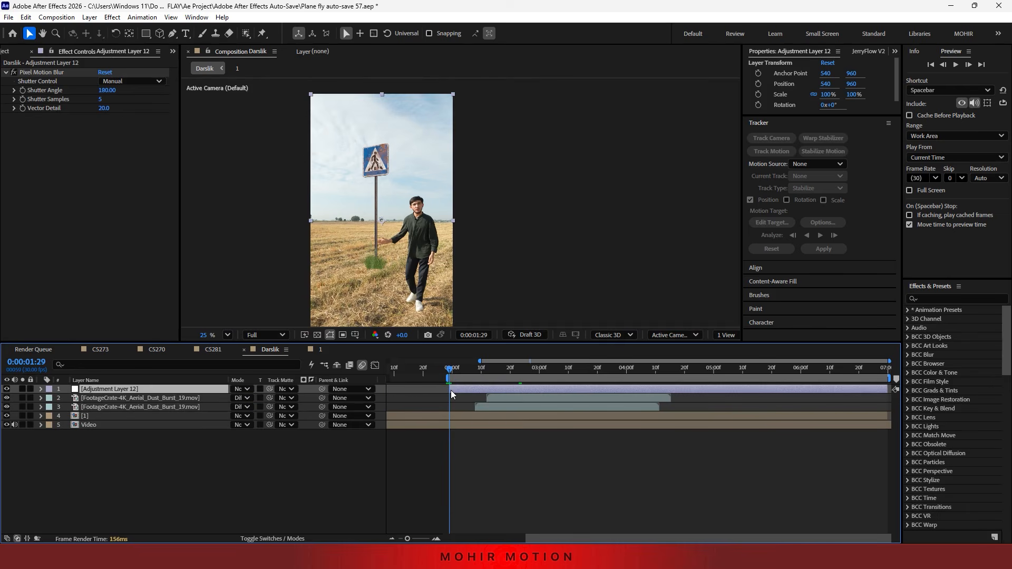
pyautogui.click(194, 473)
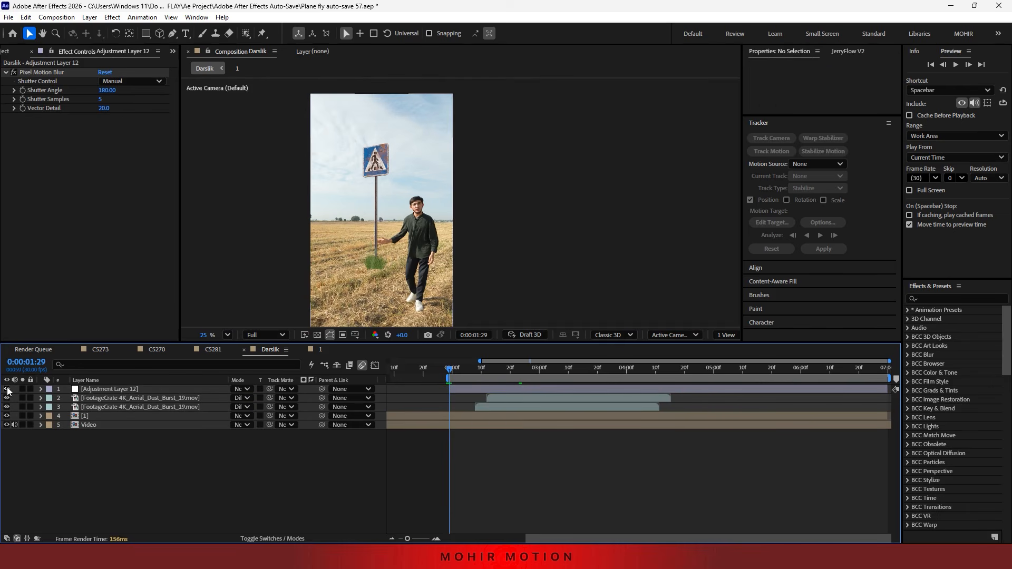
# - Hide the Pixel Motion Blur adjustment layer, and add a new adjustment layer above it with the S_Shake effect
pyautogui.rightClick(145, 474)
pyautogui.click(148, 468)
pyautogui.rightClick(97, 475)
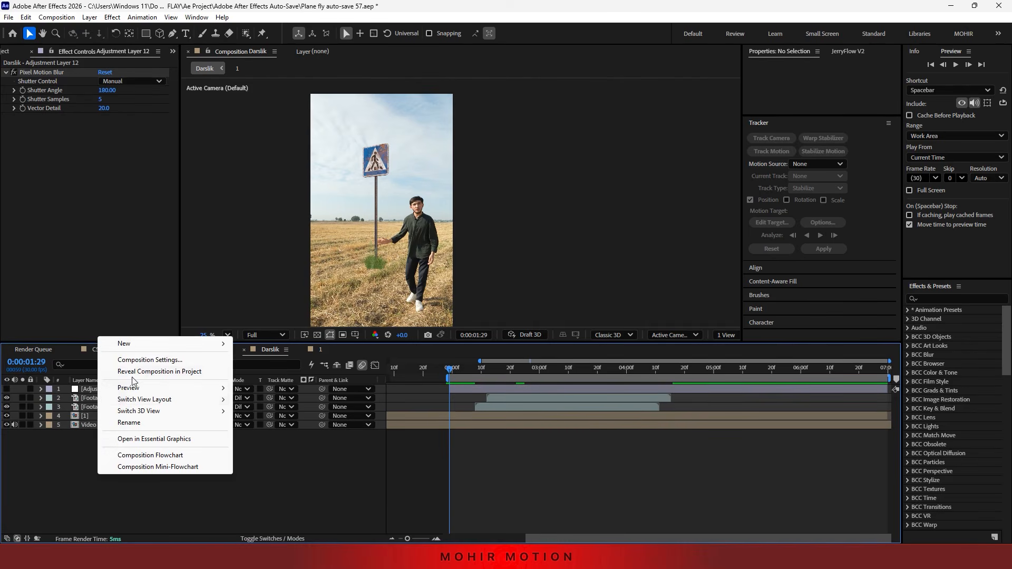
pyautogui.moveTo(139, 346)
pyautogui.click(264, 427)
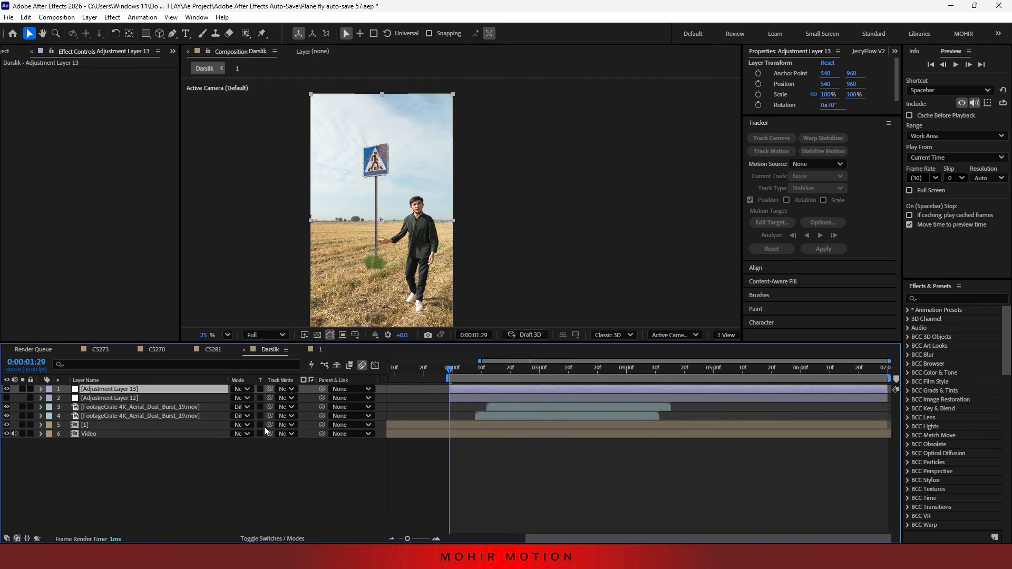
pyautogui.hotkey('ctrl', 'space')
pyautogui.write('s_sha')
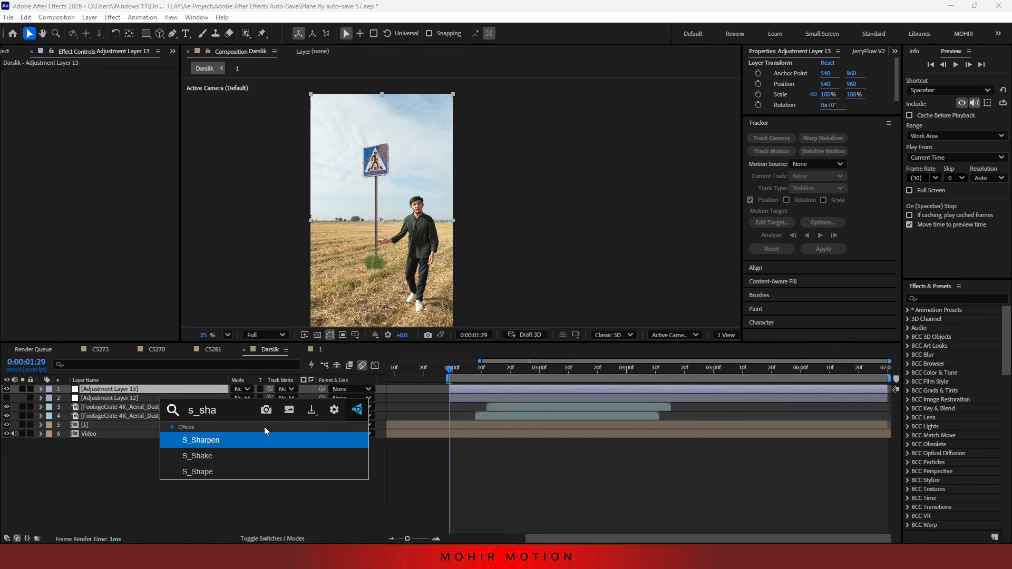
pyautogui.press('Return')
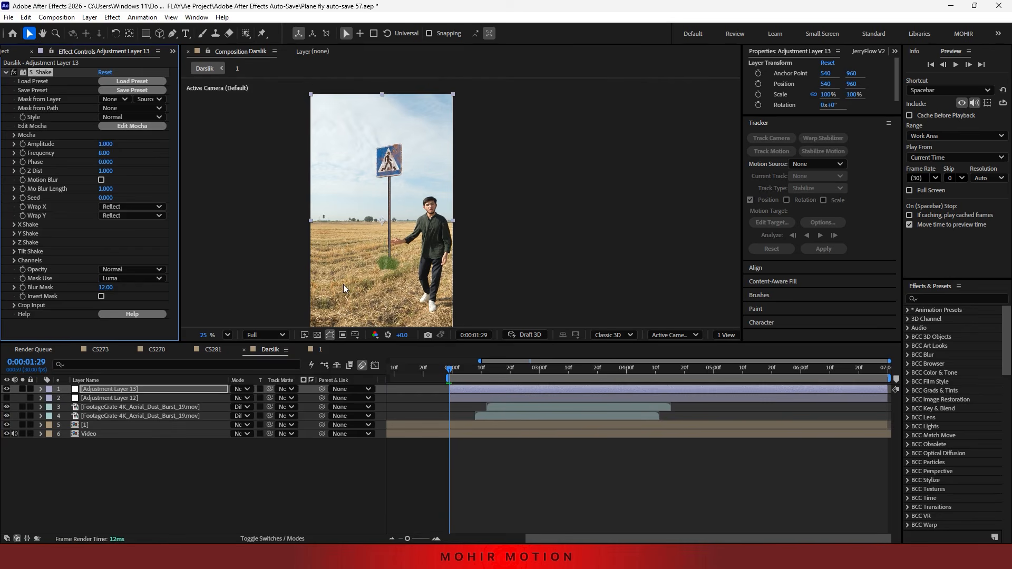
# - Preview the CS281 composition from 0:00:00:00 to examine the shake around the sign impact, and return to Darslik
pyautogui.click(199, 348)
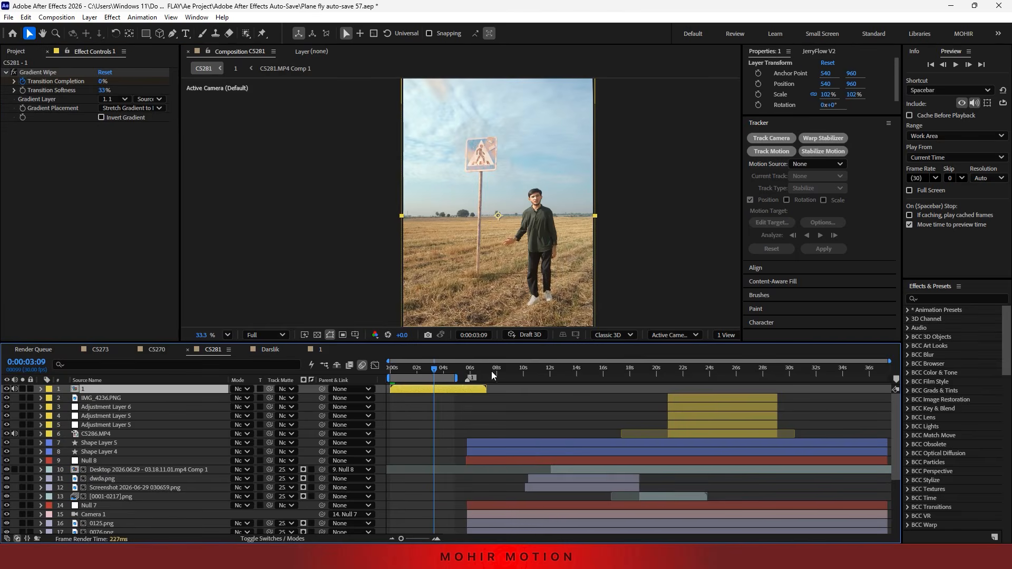
pyautogui.moveTo(431, 371); pyautogui.dragTo(378, 379)
pyautogui.press('space')
pyautogui.press('=')
pyautogui.press('=')
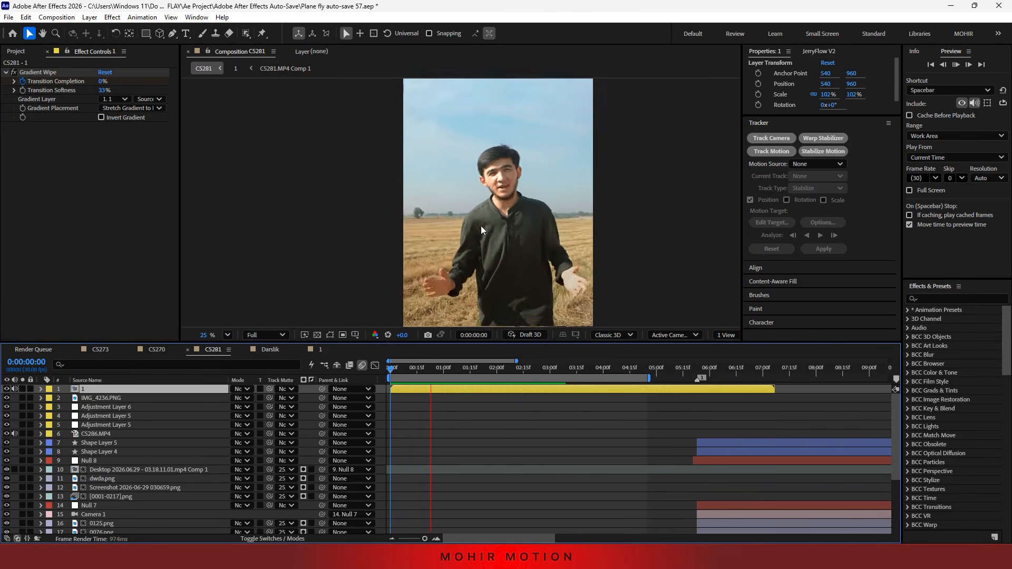
pyautogui.scroll(-1, 481, 225)
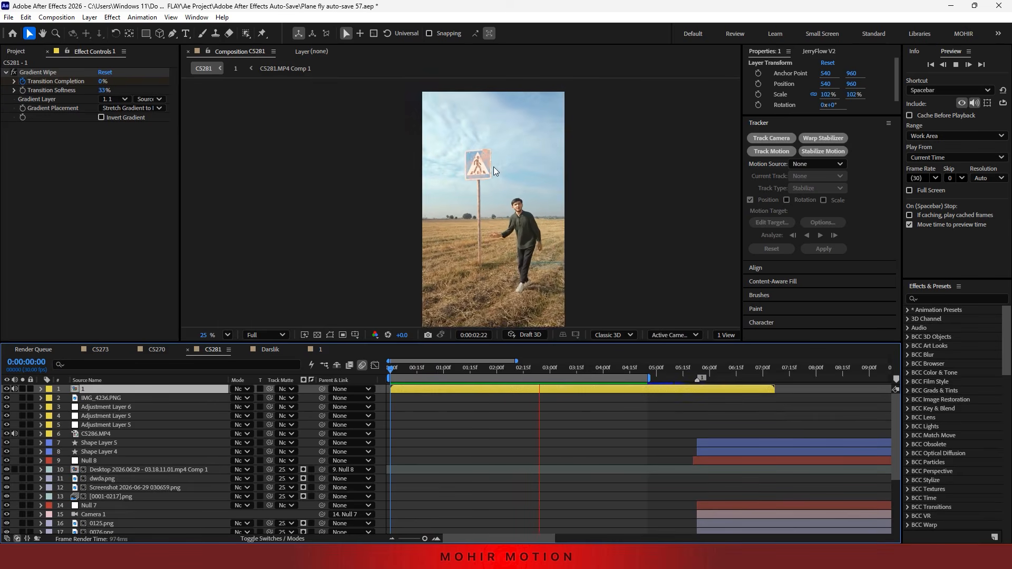
pyautogui.click(269, 349)
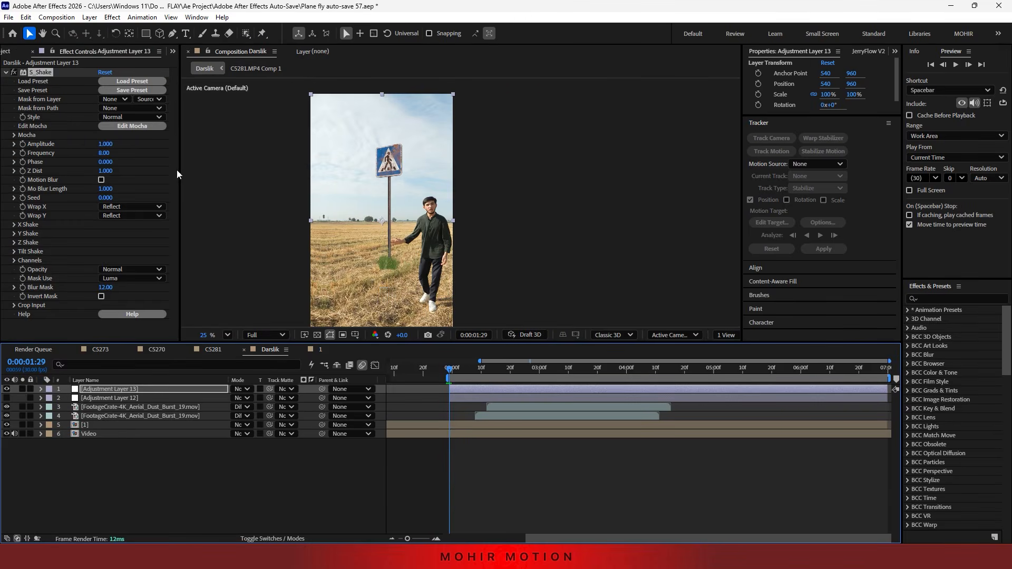
# - Set the S_Shake Amplitude to 0.5 and Frequency to 5
pyautogui.click(106, 143)
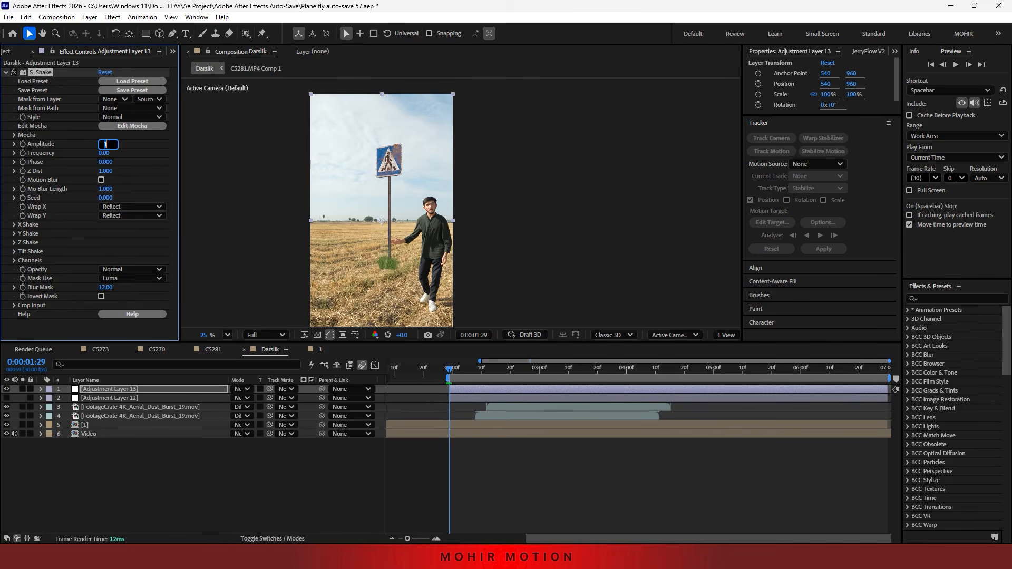
pyautogui.write('0.5')
pyautogui.press('Return')
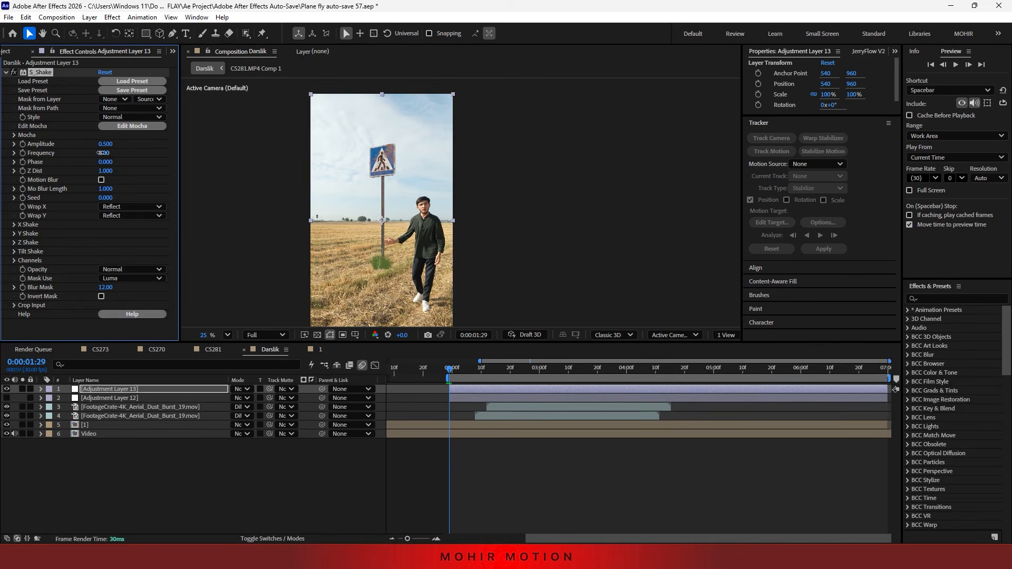
pyautogui.press('Return')
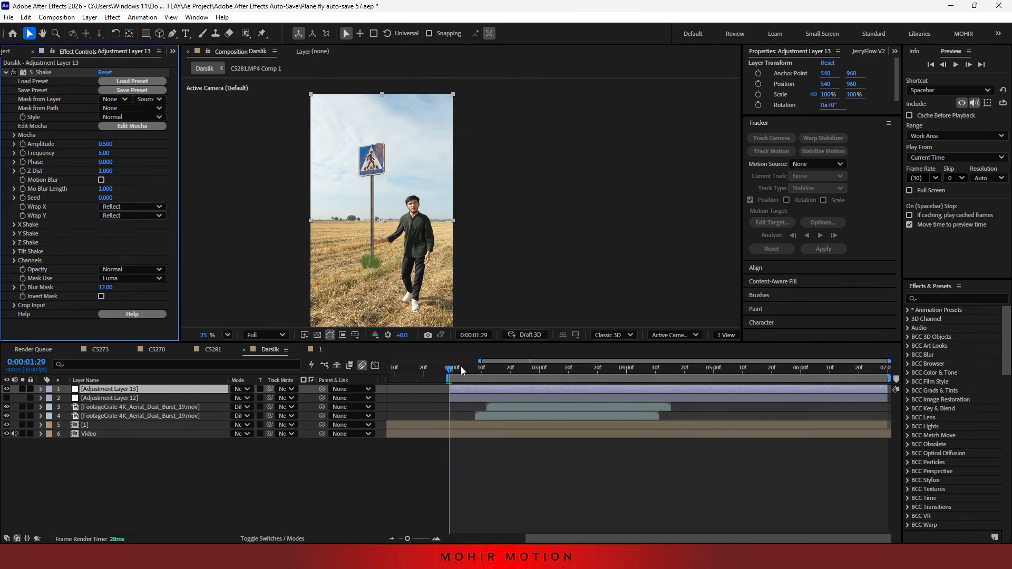
# - Keyframe the S_Shake Amplitude at 0:00:02:07 and trim the start of the shake adjustment layer to that frame
pyautogui.moveTo(461, 370); pyautogui.dragTo(473, 369)
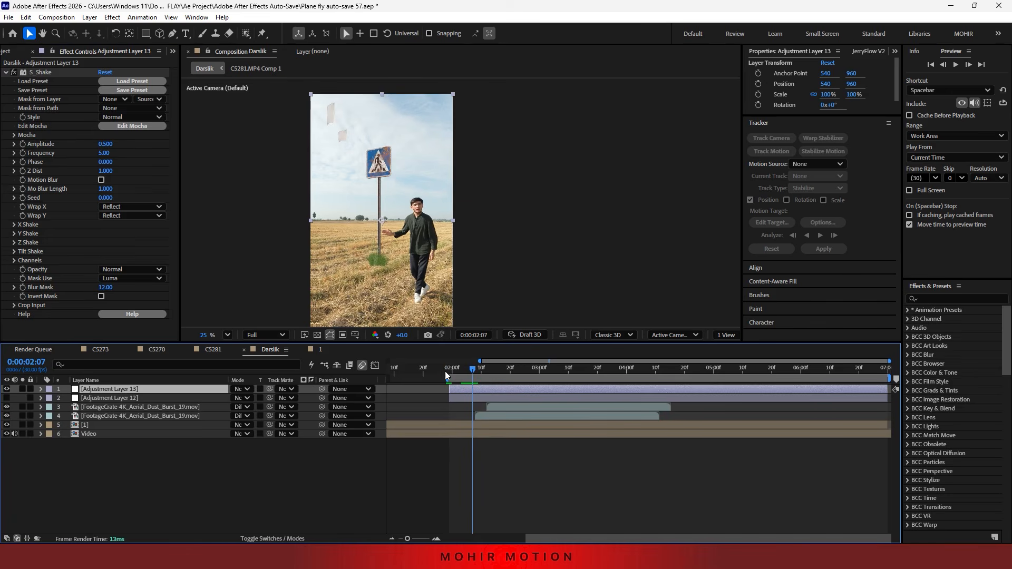
pyautogui.click(24, 144)
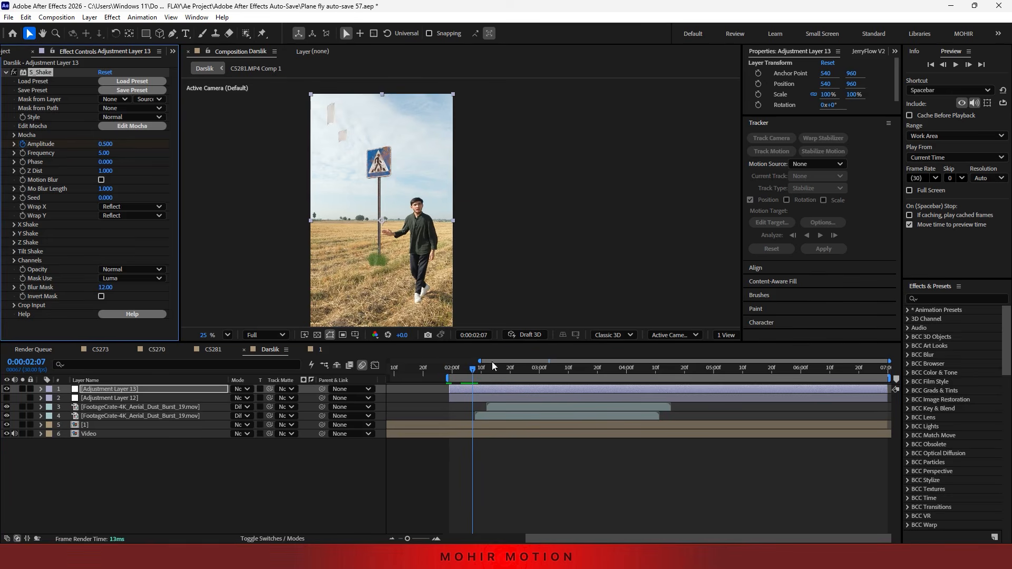
pyautogui.press('u')
pyautogui.press('=')
pyautogui.hotkey('alt', '[')
pyautogui.hotkey('alt', ']')
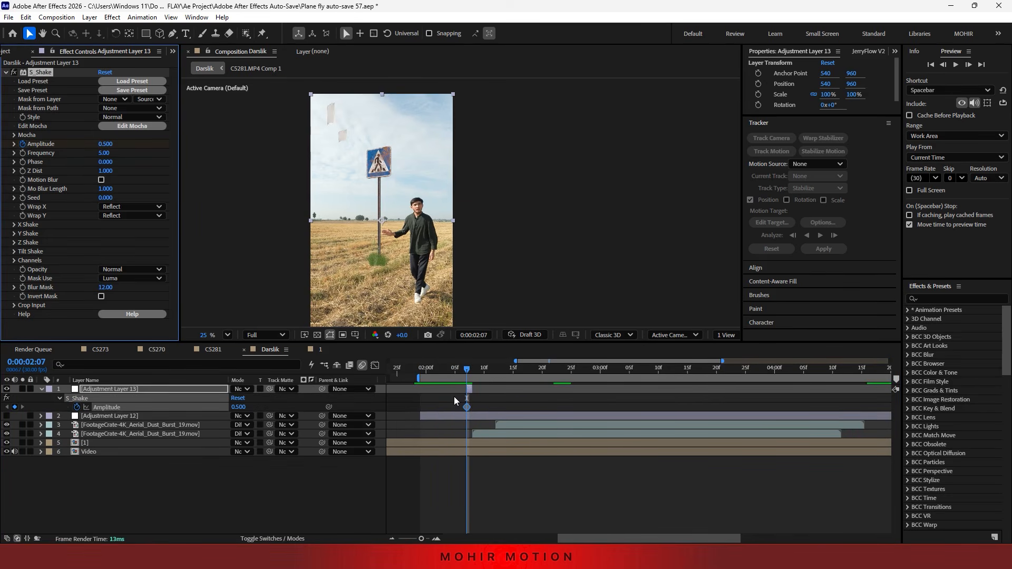
pyautogui.hscroll(2, 455, 400)
pyautogui.hotkey('ctrl', 'z')
# - Add a 0.5 Amplitude keyframe at 0:00:02:09 and set the one at 0:00:02:07 to 0
pyautogui.moveTo(478, 405); pyautogui.dragTo(644, 422)
pyautogui.moveTo(570, 374); pyautogui.dragTo(582, 372)
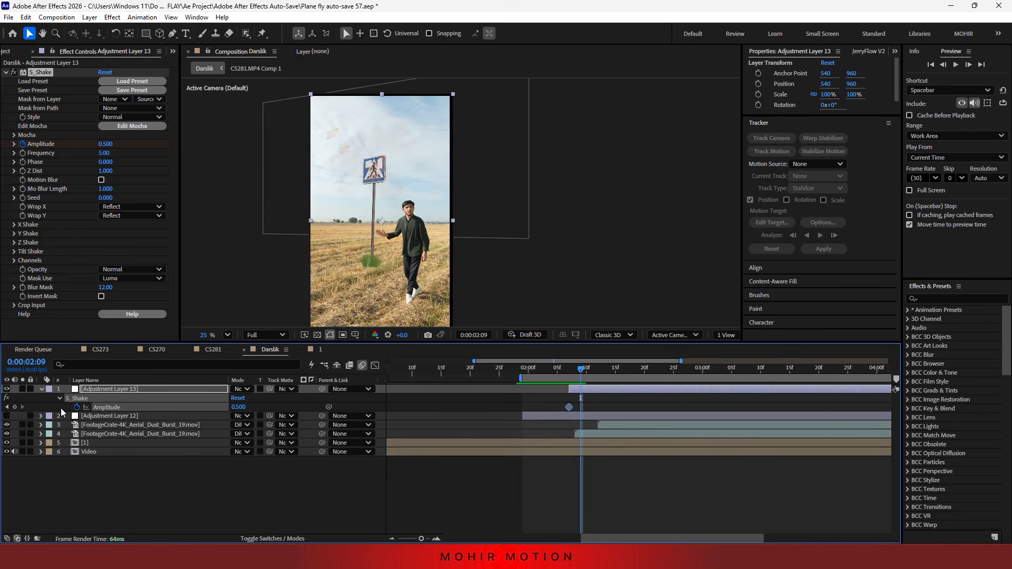
pyautogui.scroll(1, 605, 380)
pyautogui.click(531, 375)
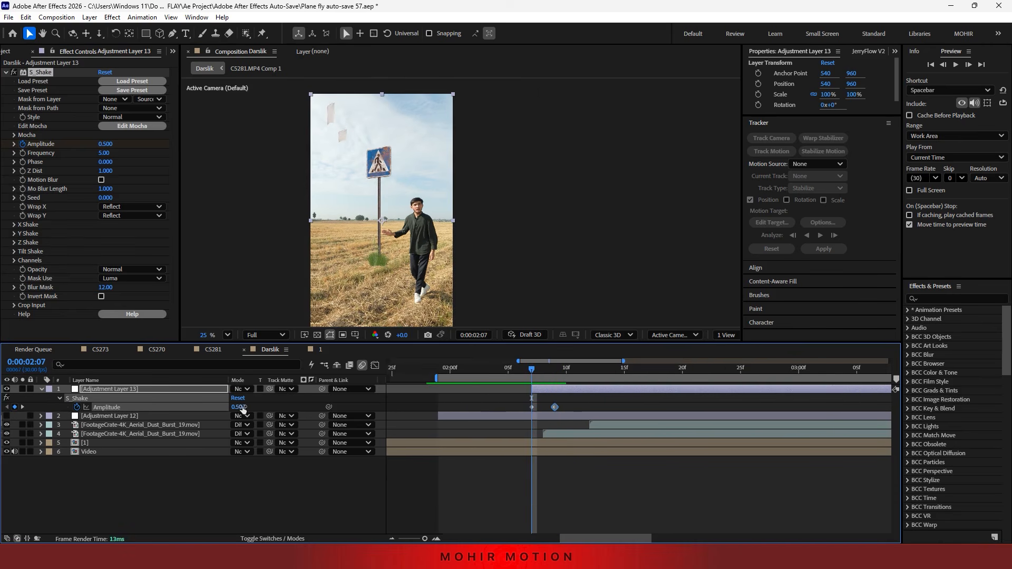
pyautogui.moveTo(241, 408); pyautogui.dragTo(210, 408)
pyautogui.press('space')
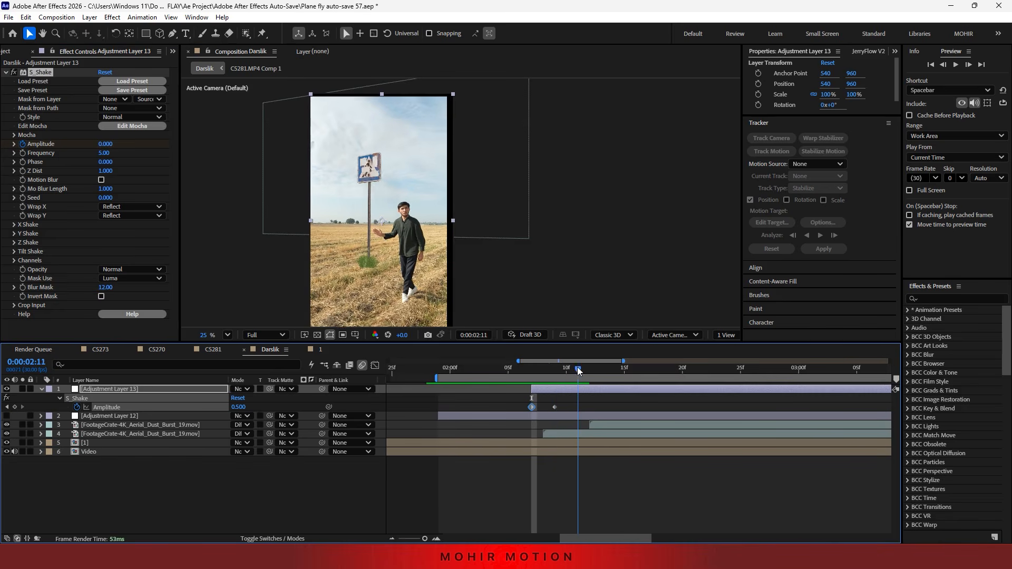
# - Copy the zero Amplitude keyframe to 0:00:02:13 and preview the shake from 0:00:02:06
pyautogui.click(531, 402)
pyautogui.click(532, 407)
pyautogui.hotkey('ctrl', 'c')
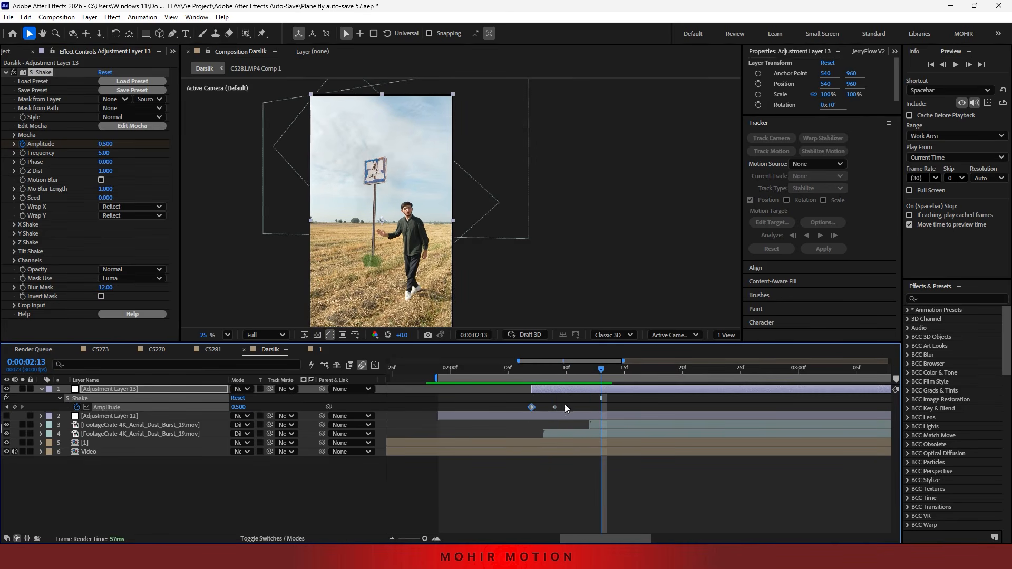
pyautogui.hotkey('ctrl', 'v')
pyautogui.moveTo(599, 372); pyautogui.dragTo(520, 372)
pyautogui.press('space')
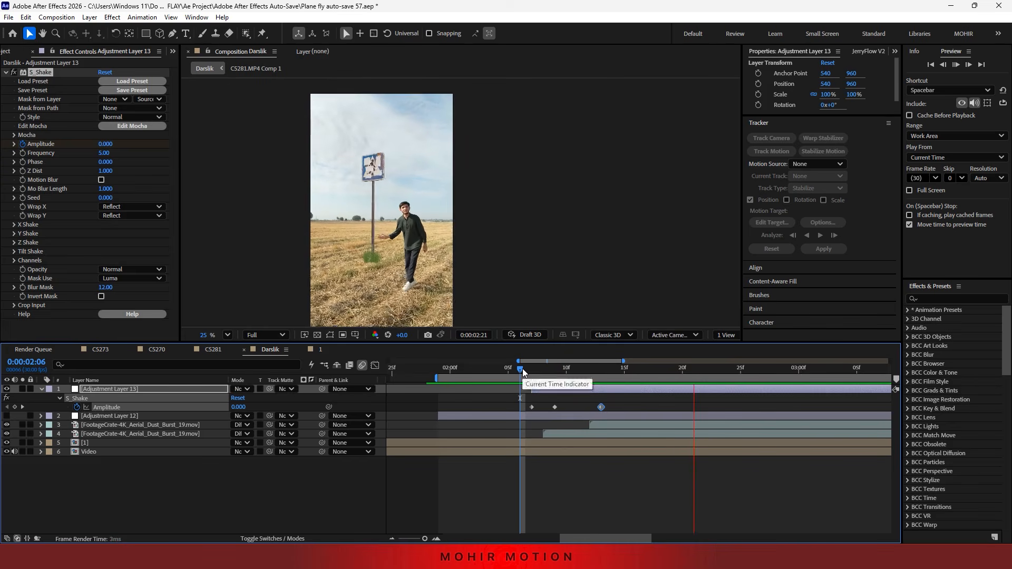
# - Move the last Amplitude keyframe to 0:00:02:15 and preview the longer shake
pyautogui.press('space')
pyautogui.moveTo(602, 407); pyautogui.dragTo(624, 407)
pyautogui.press('space')
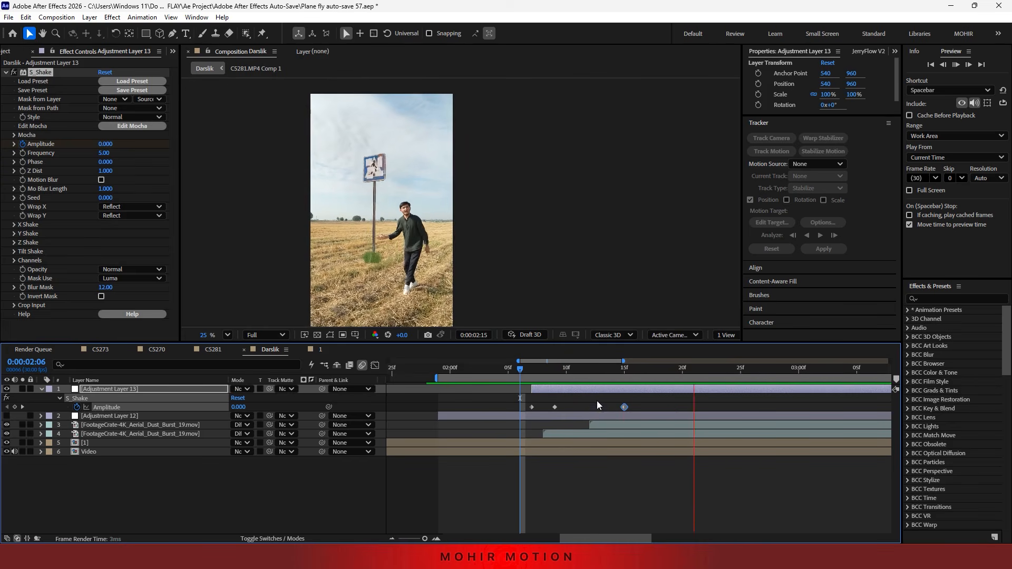
pyautogui.press('space')
# - Show the transparency grid and examine the edges of the shaken frame around 0:00:02:11
pyautogui.moveTo(548, 371); pyautogui.dragTo(579, 371)
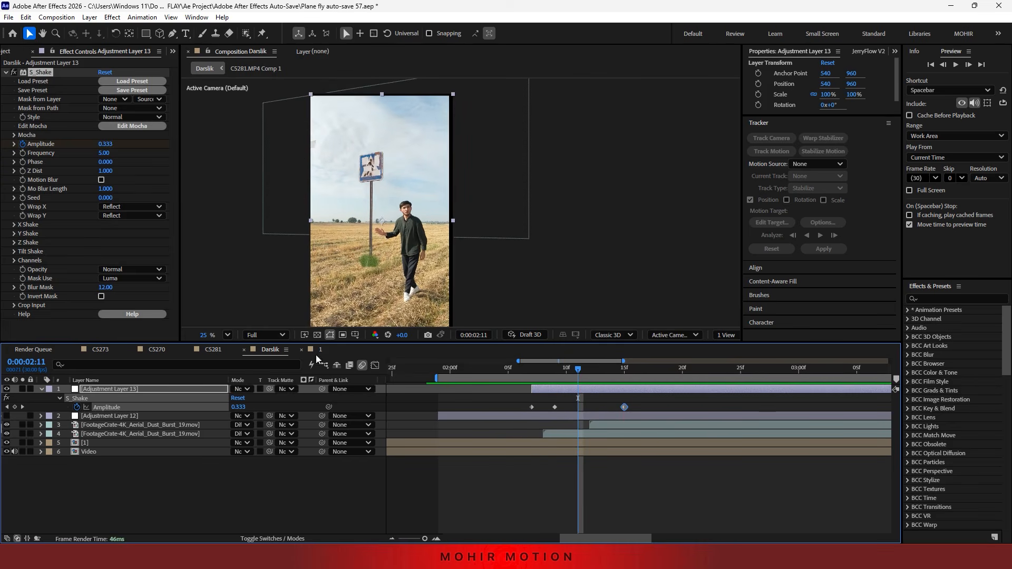
pyautogui.click(317, 336)
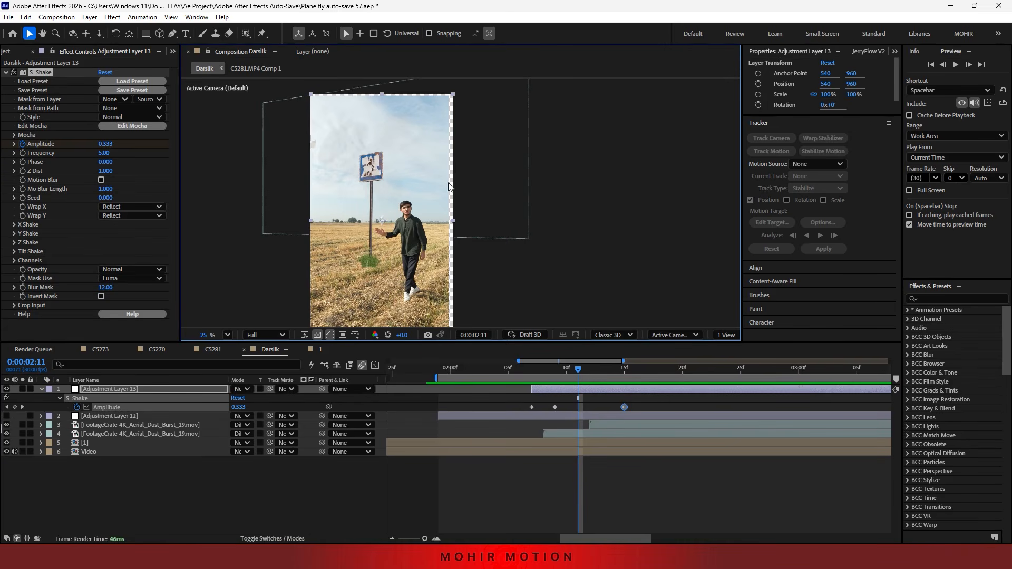
pyautogui.moveTo(545, 375); pyautogui.dragTo(578, 364)
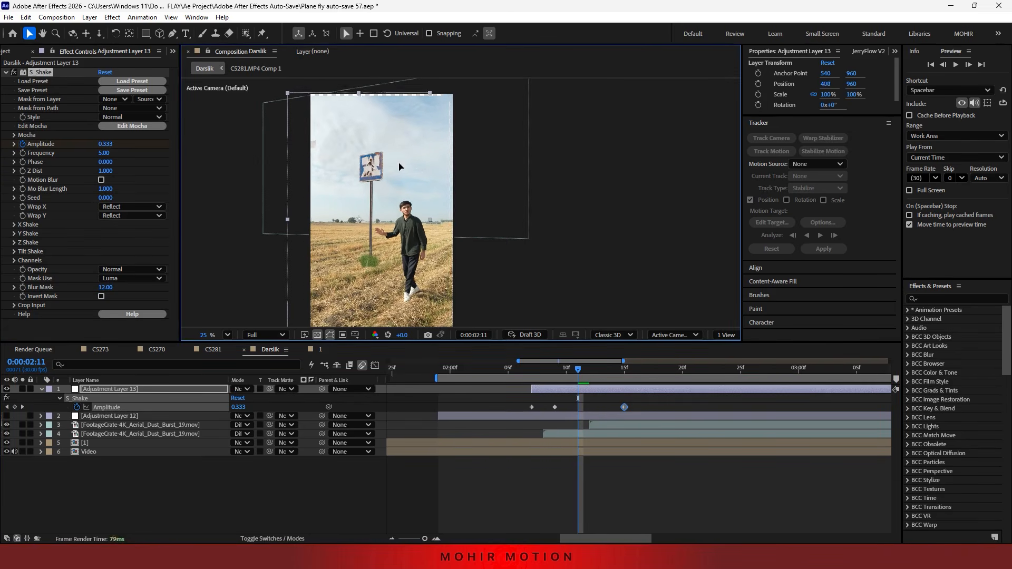
pyautogui.click(143, 476)
pyautogui.click(102, 453)
pyautogui.moveTo(352, 237)
pyautogui.mouseDown()
pyautogui.moveTo(284, 225)
pyautogui.moveTo(313, 226)
pyautogui.moveTo(297, 251)
pyautogui.moveTo(345, 234)
pyautogui.mouseUp()
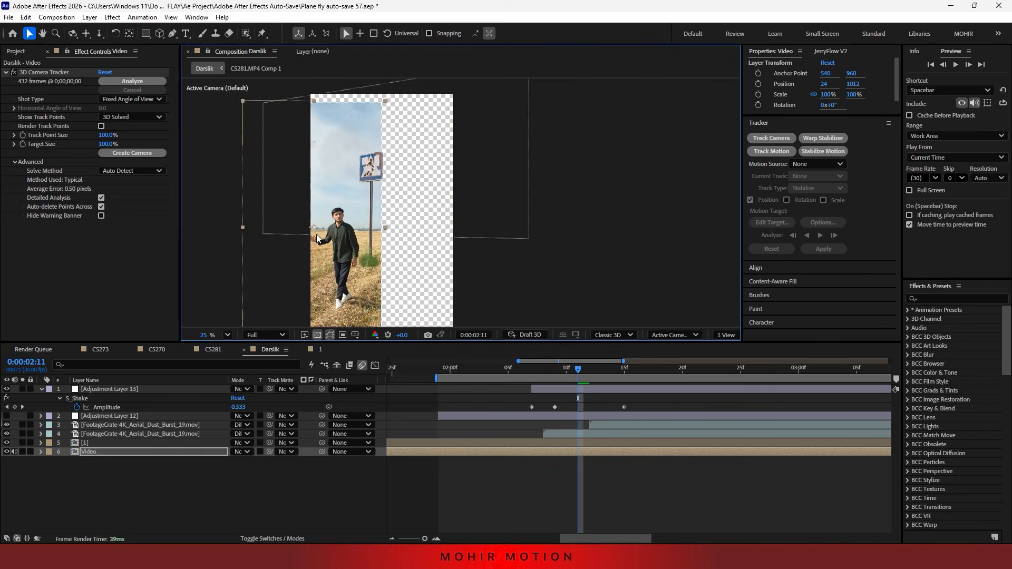
pyautogui.click(162, 481)
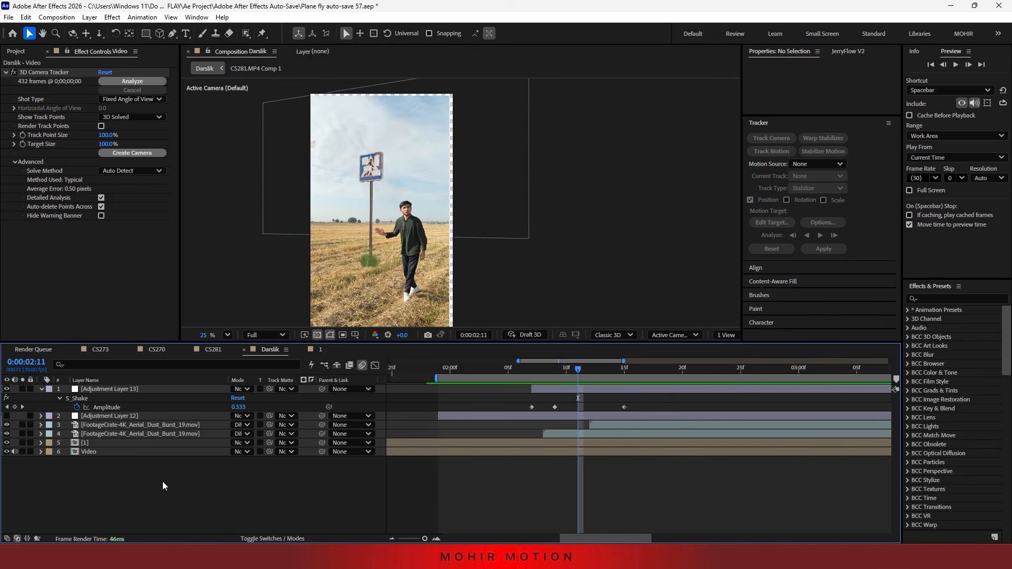
# - Collapse the shake layer's keyframes and add a new adjustment layer above it
pyautogui.press('u')
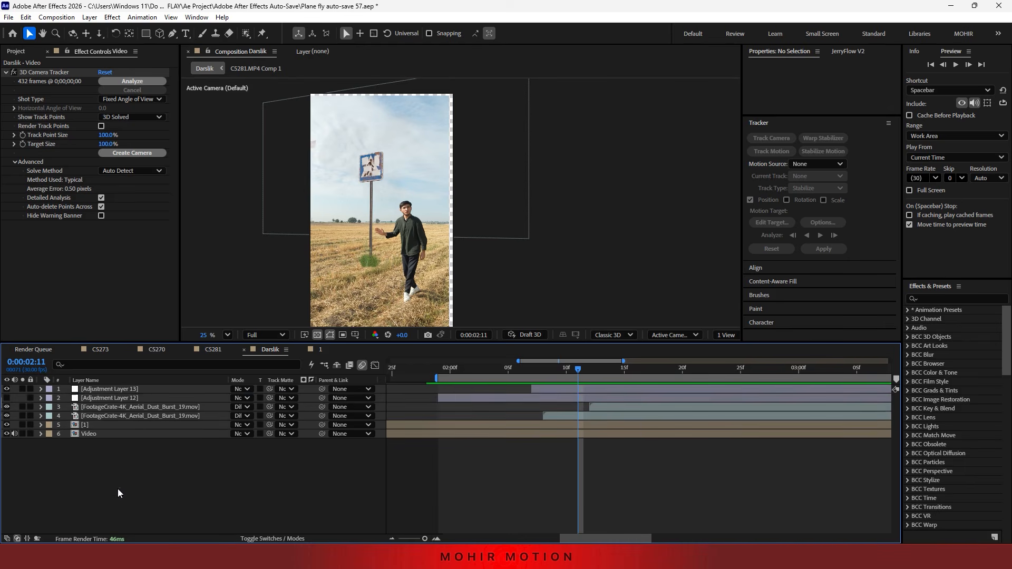
pyautogui.rightClick(118, 489)
pyautogui.moveTo(144, 359)
pyautogui.click(292, 445)
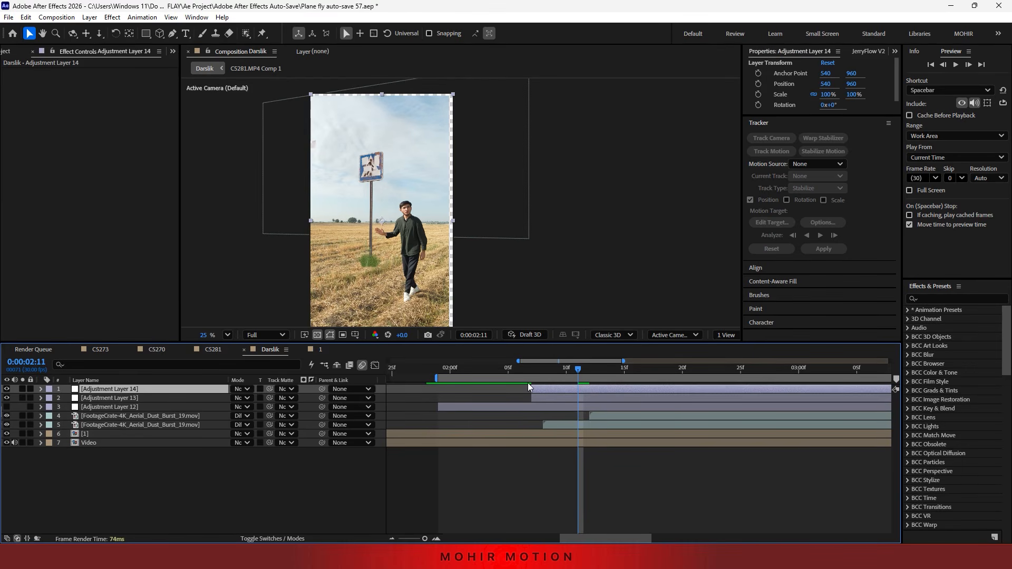
# - Apply the Transform effect to the new adjustment layer, with Scale 110.9 and Position 560, 960, to cover the frame edges
pyautogui.hotkey('ctrl', 'space')
pyautogui.write('tra')
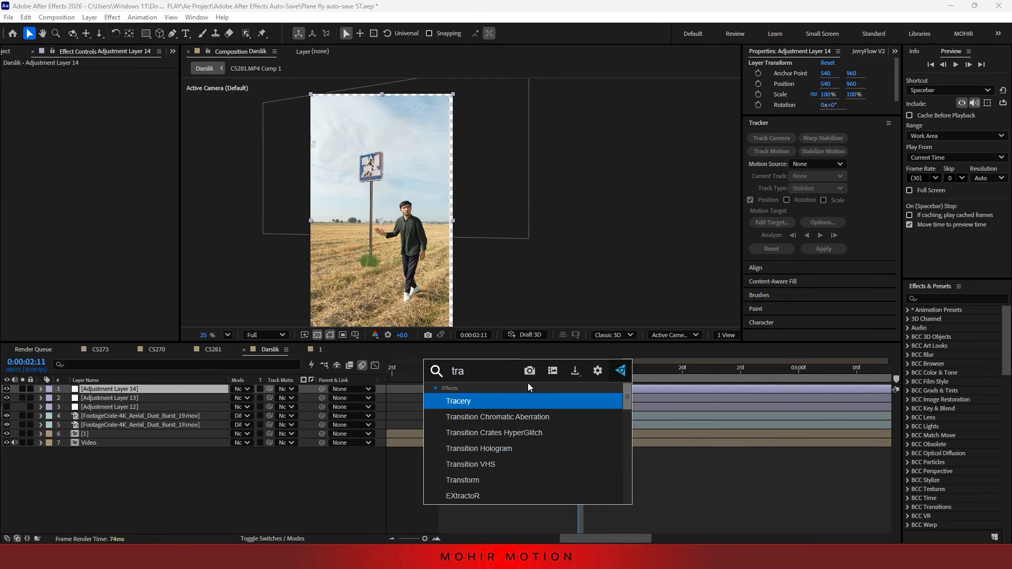
pyautogui.press('Down')
pyautogui.press('Down')
pyautogui.press('Down')
pyautogui.press('Down')
pyautogui.press('Down')
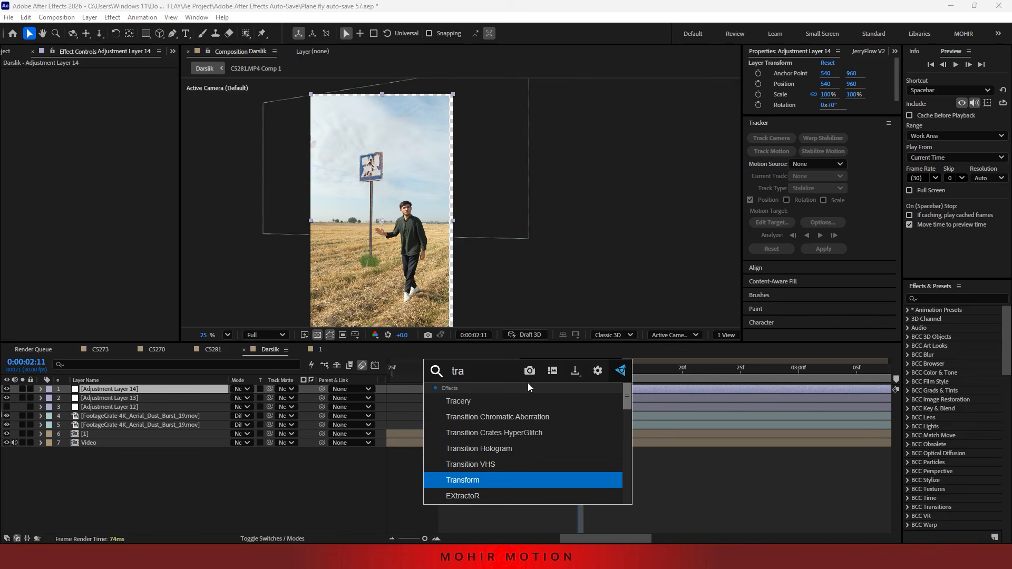
pyautogui.press('Return')
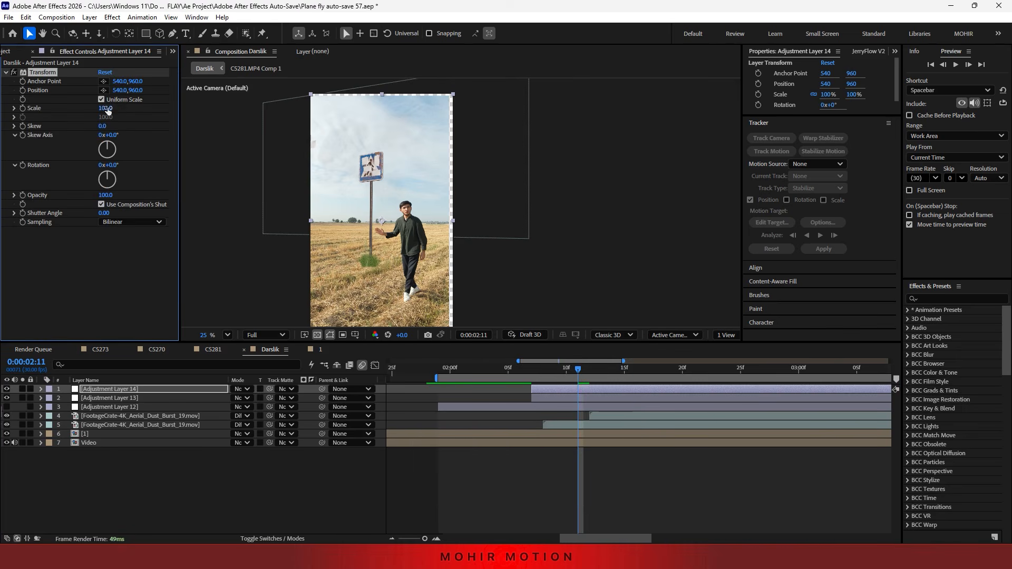
pyautogui.moveTo(107, 109); pyautogui.dragTo(134, 95)
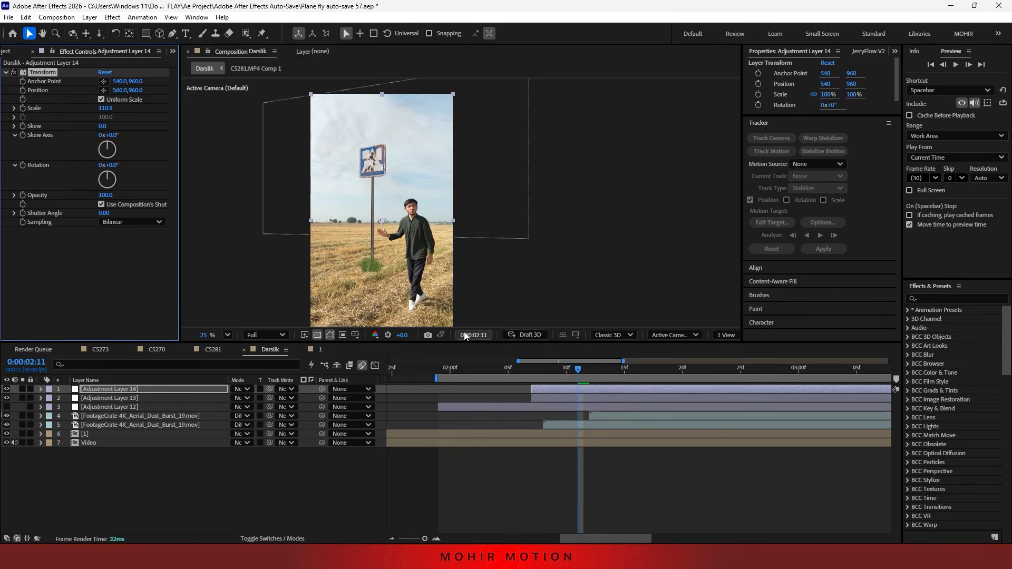
# - Extend the start of the Transform adjustment layer back to 0:00:01:29
pyautogui.moveTo(484, 367); pyautogui.dragTo(520, 367)
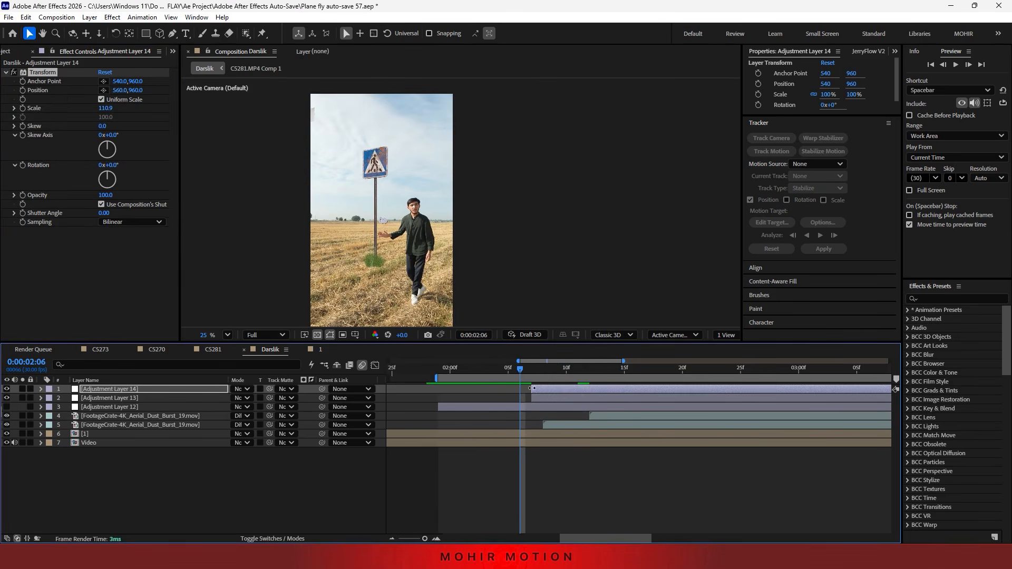
pyautogui.click(438, 372)
pyautogui.scroll(-1, 432, 237)
pyautogui.moveTo(420, 227)
pyautogui.mouseDown()
pyautogui.moveTo(398, 190)
pyautogui.moveTo(405, 217)
pyautogui.mouseUp()
# - Preview the scaled composite with camera shake from 0:00:02:01, and again from 0:00:01:29
pyautogui.press('space')
pyautogui.press('space')
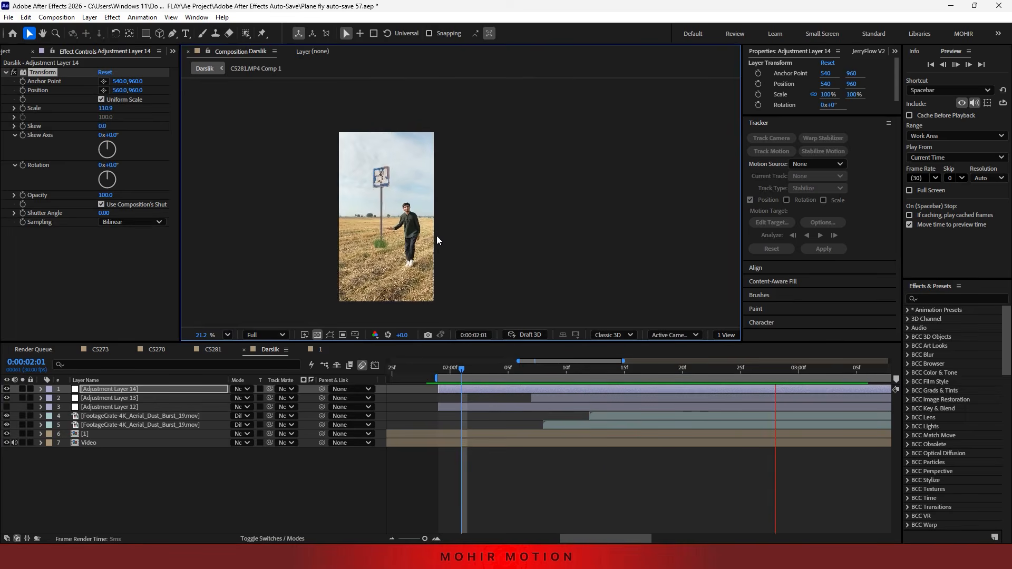
pyautogui.scroll(1, 435, 230)
pyautogui.press('space')
pyautogui.click(437, 368)
pyautogui.scroll(1, 396, 229)
pyautogui.press('space')
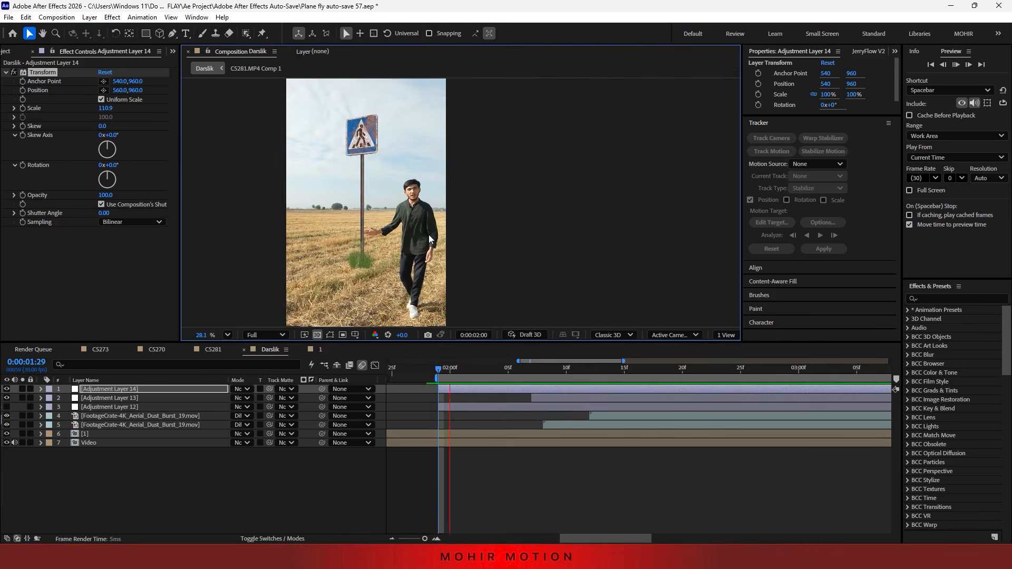
pyautogui.press('space')
pyautogui.click(437, 372)
pyautogui.press('space')
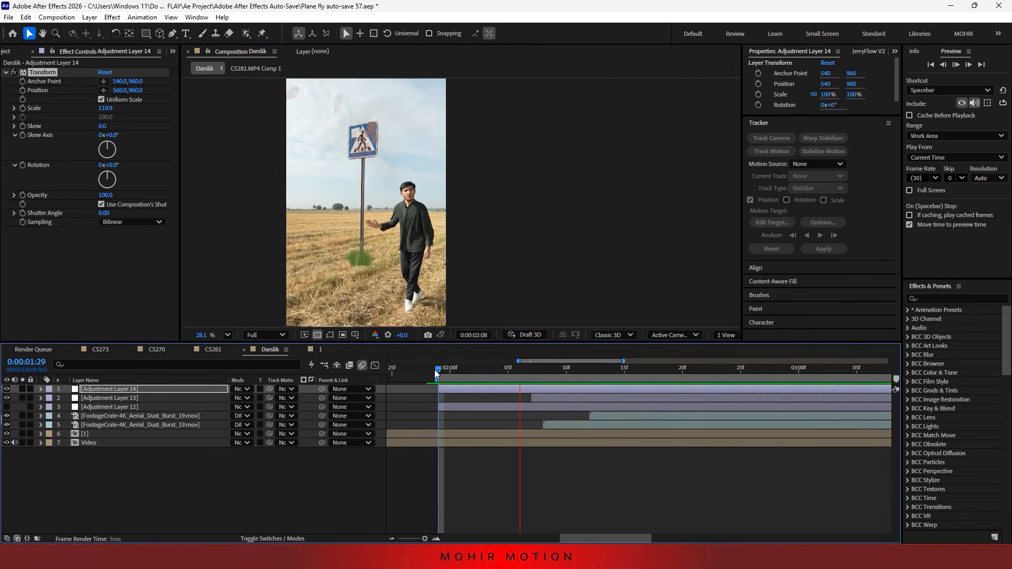
pyautogui.press('space')
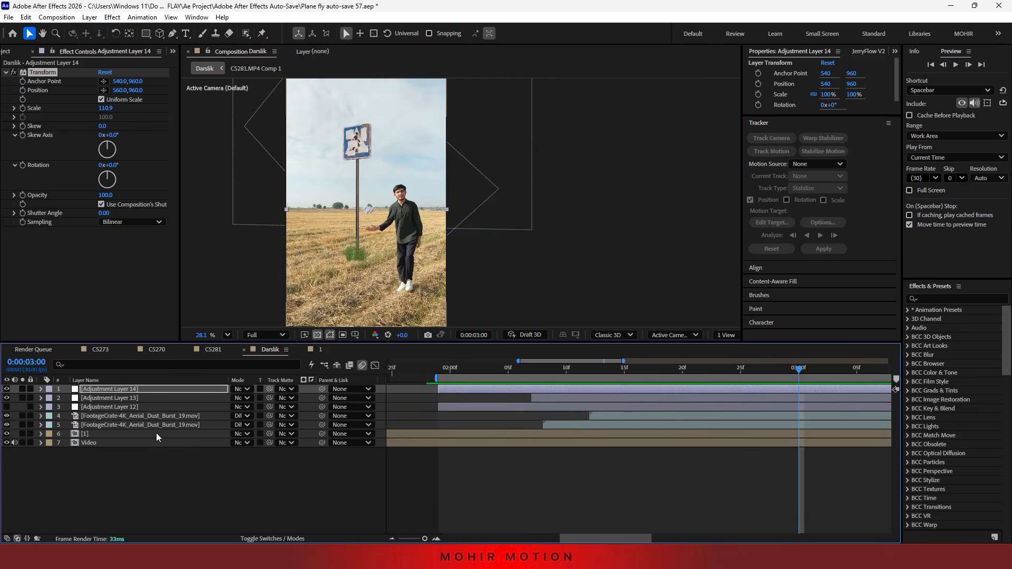
# - Select the [1] precomp layer and compare the Darslik composite with the CS281 composition
pyautogui.click(150, 433)
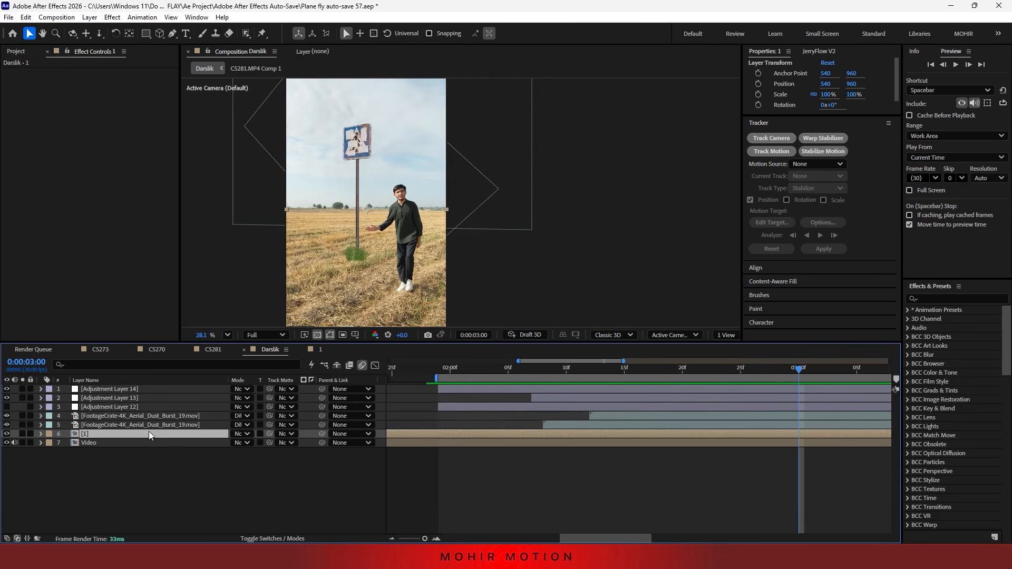
pyautogui.click(213, 349)
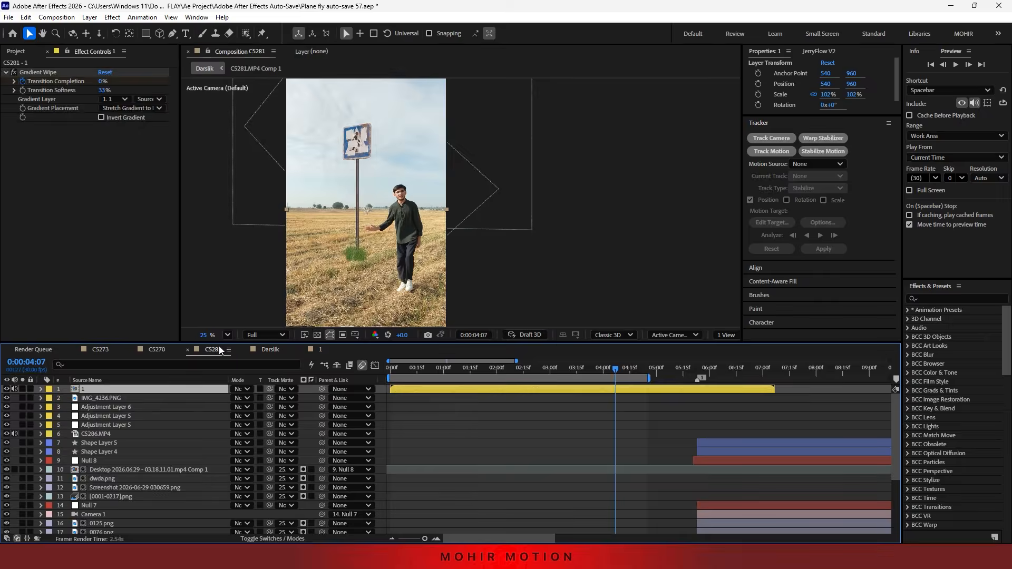
pyautogui.click(263, 349)
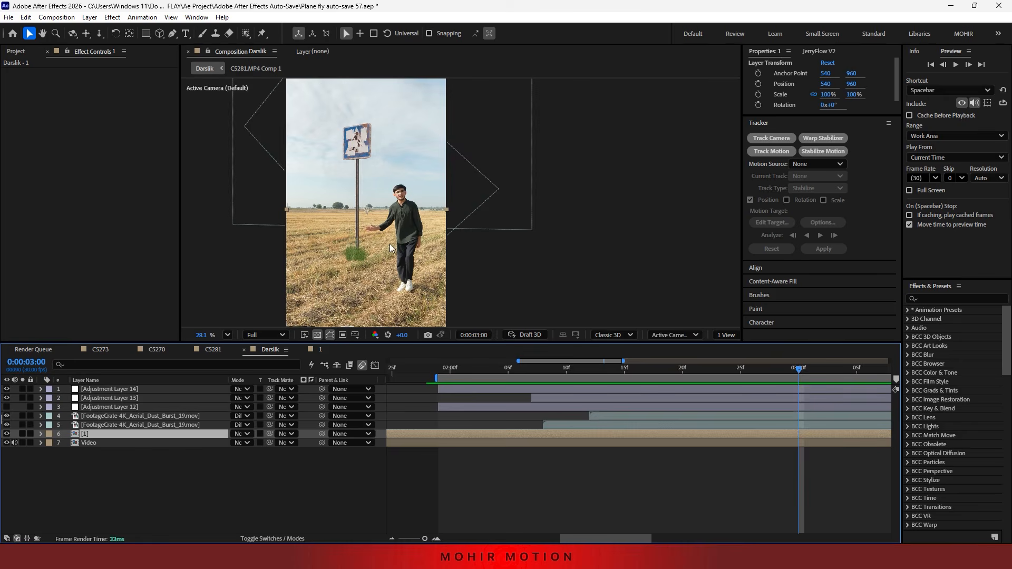
# - Examine the base of the signpost in the CS281 composition, then return to the Darslik composition
pyautogui.click(213, 349)
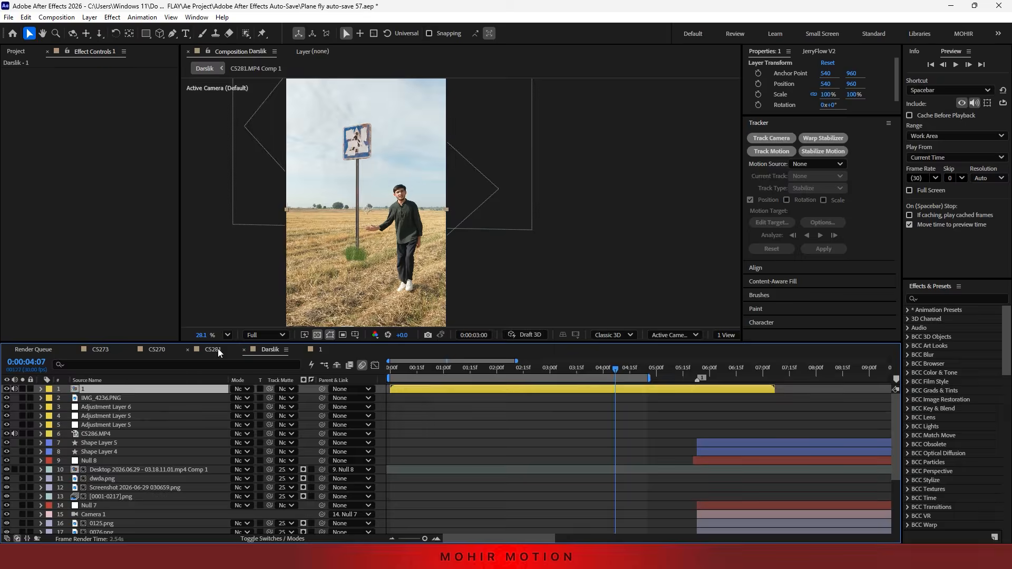
pyautogui.scroll(5, 369, 288)
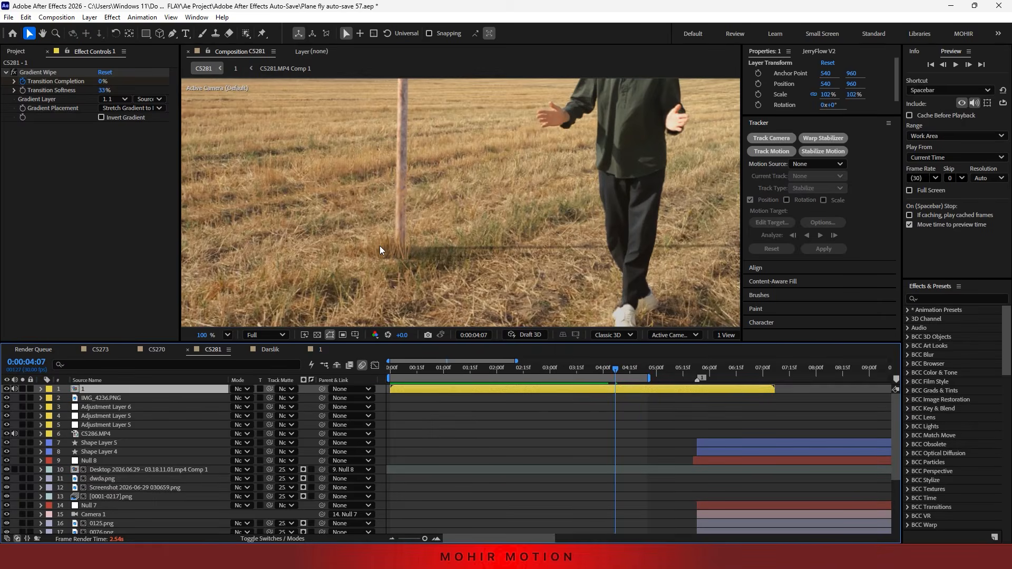
pyautogui.scroll(-4, 379, 246)
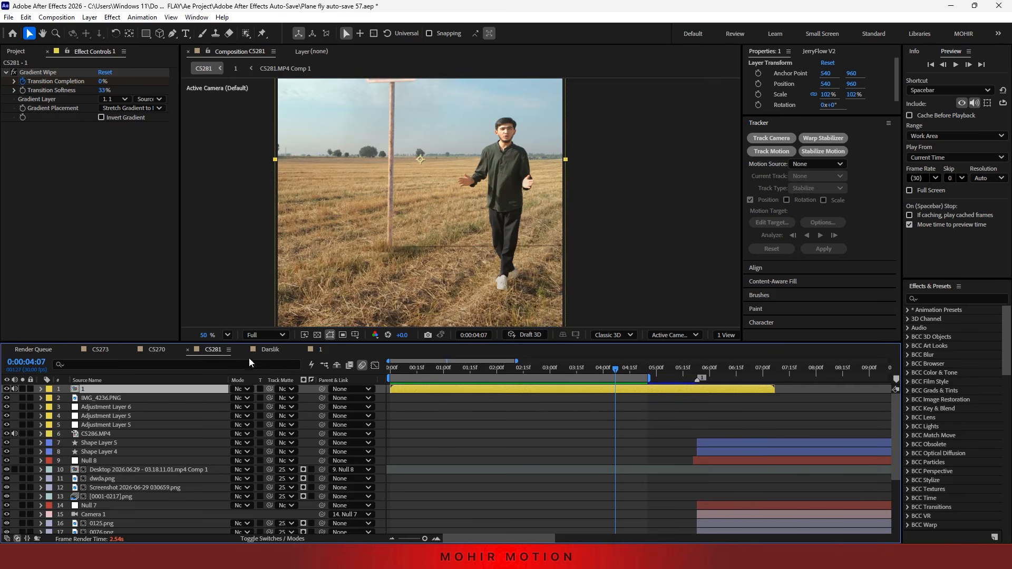
pyautogui.click(269, 349)
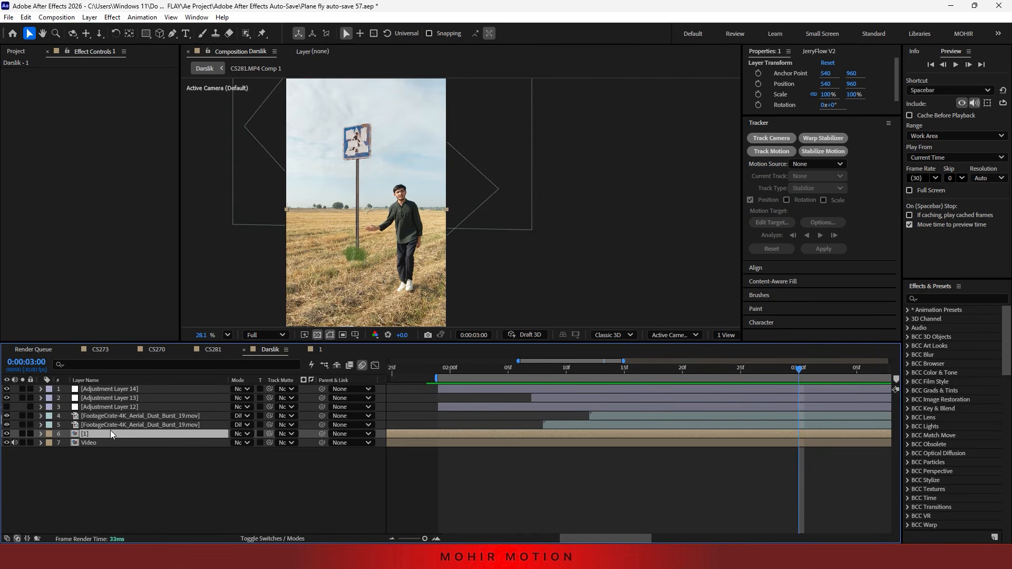
# - Duplicate the [1] layer, draw an elliptical mask around the grass on the upper copy, and solo that copy
pyautogui.hotkey('ctrl', 'd')
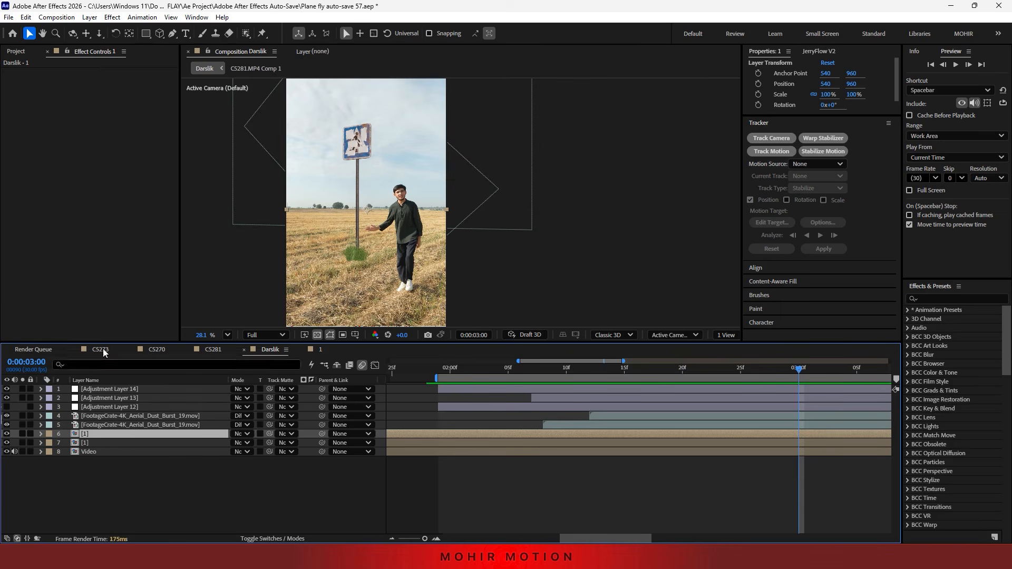
pyautogui.moveTo(145, 34); pyautogui.dragTo(179, 57)
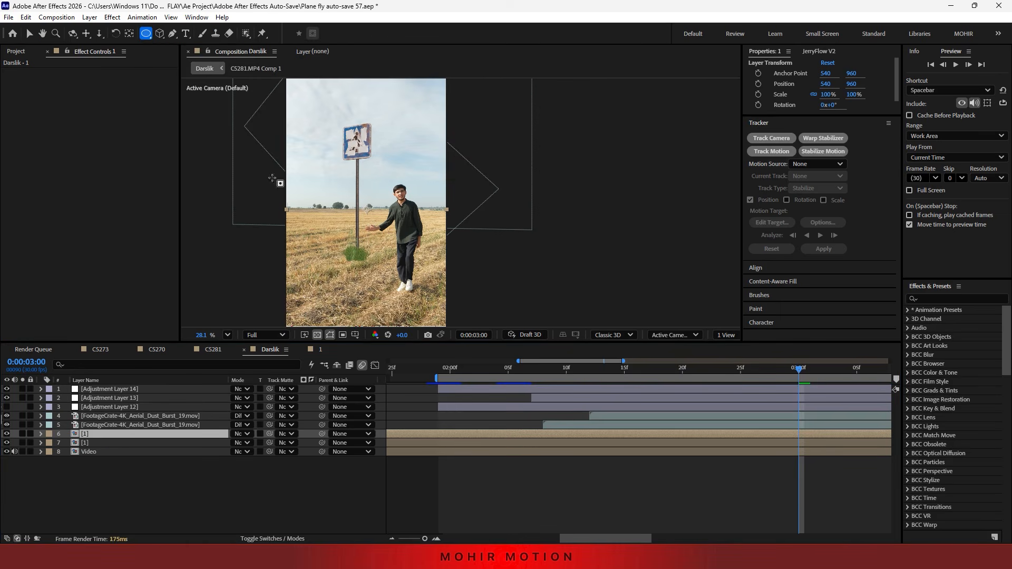
pyautogui.scroll(5, 363, 255)
pyautogui.moveTo(395, 203)
pyautogui.mouseDown()
pyautogui.moveTo(331, 271)
pyautogui.moveTo(295, 291)
pyautogui.mouseUp()
pyautogui.click(90, 494)
pyautogui.click(41, 434)
pyautogui.click(77, 436)
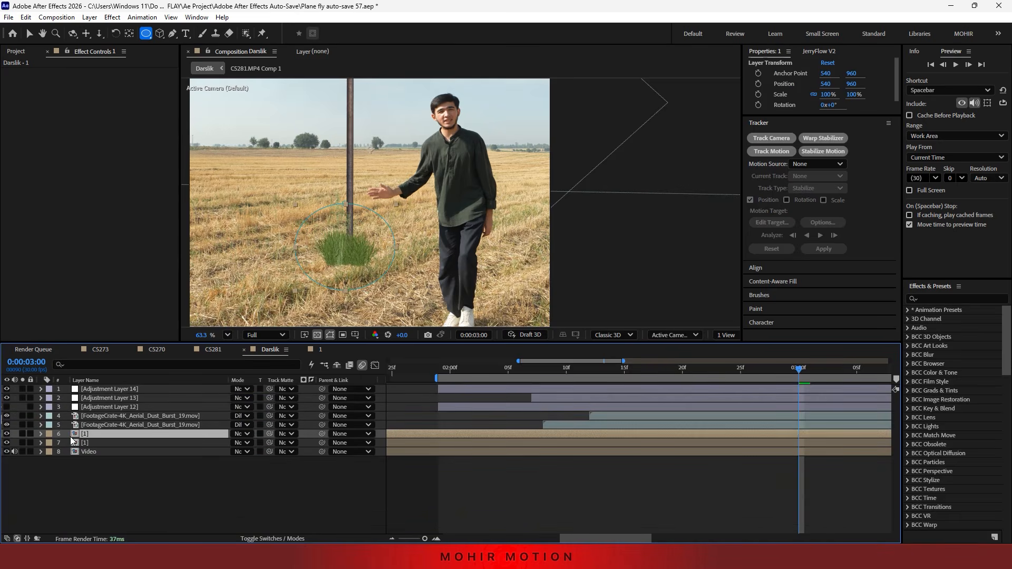
pyautogui.click(22, 434)
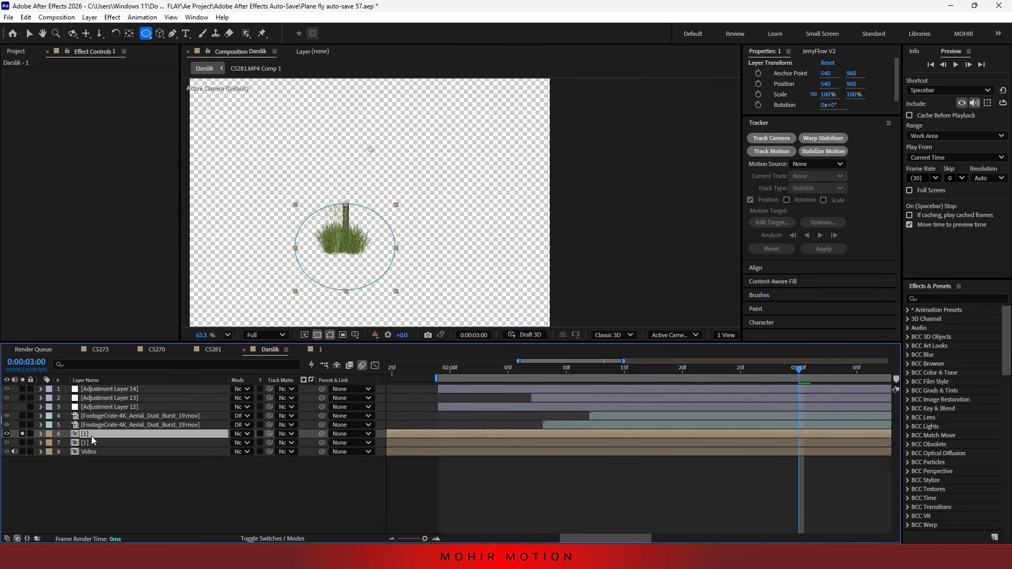
# - Apply Lumetri Color to the soloed [1] copy and set its Temperature to 175
pyautogui.hotkey('ctrl', 'space')
pyautogui.write('lume')
pyautogui.press('Return')
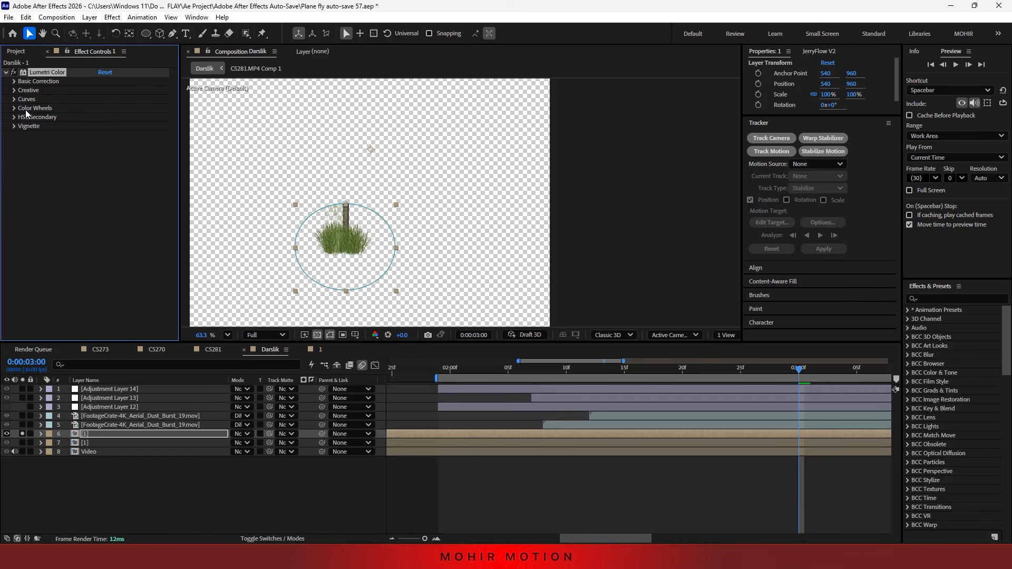
pyautogui.click(14, 82)
pyautogui.moveTo(112, 125); pyautogui.dragTo(139, 123)
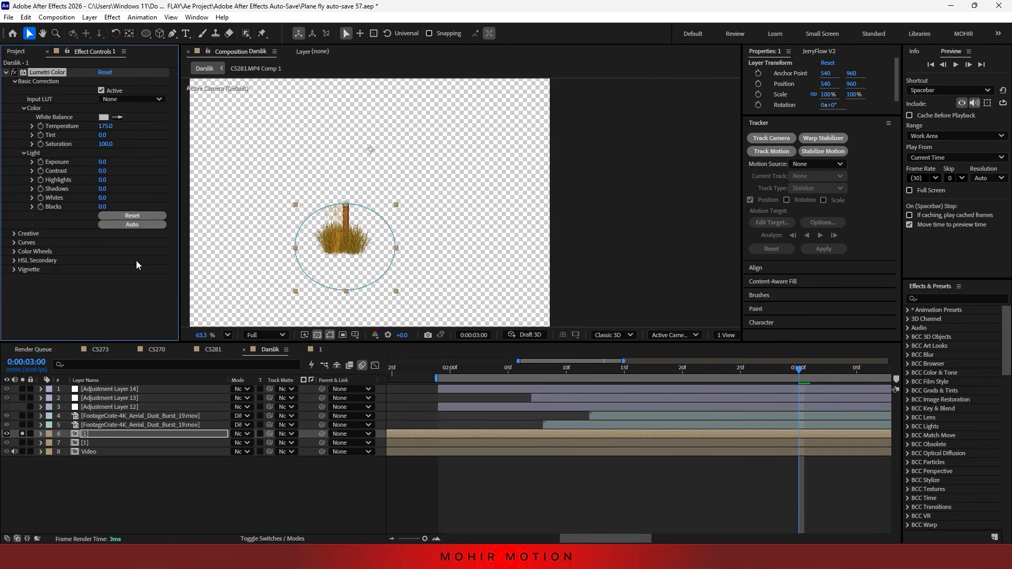
# - Feather the elliptical mask on the upper [1] layer by 118 pixels
pyautogui.click(82, 432)
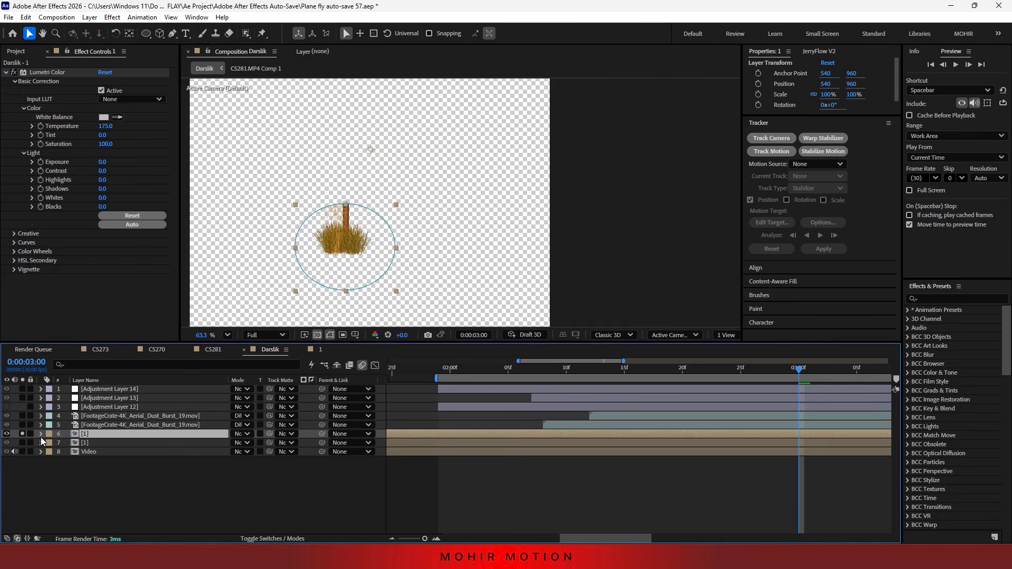
pyautogui.click(41, 434)
pyautogui.click(51, 442)
pyautogui.click(61, 452)
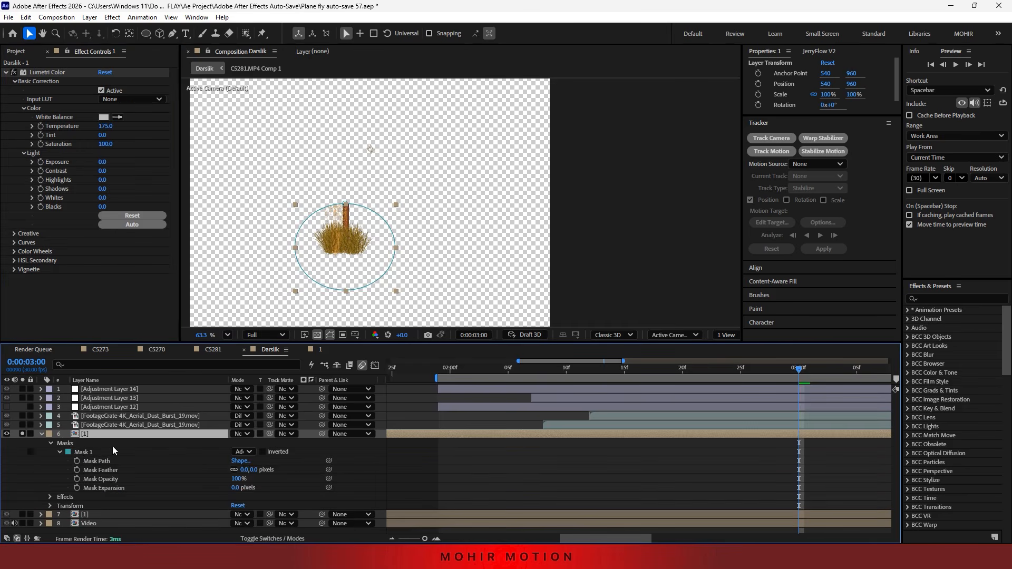
pyautogui.press('m')
pyautogui.press('m')
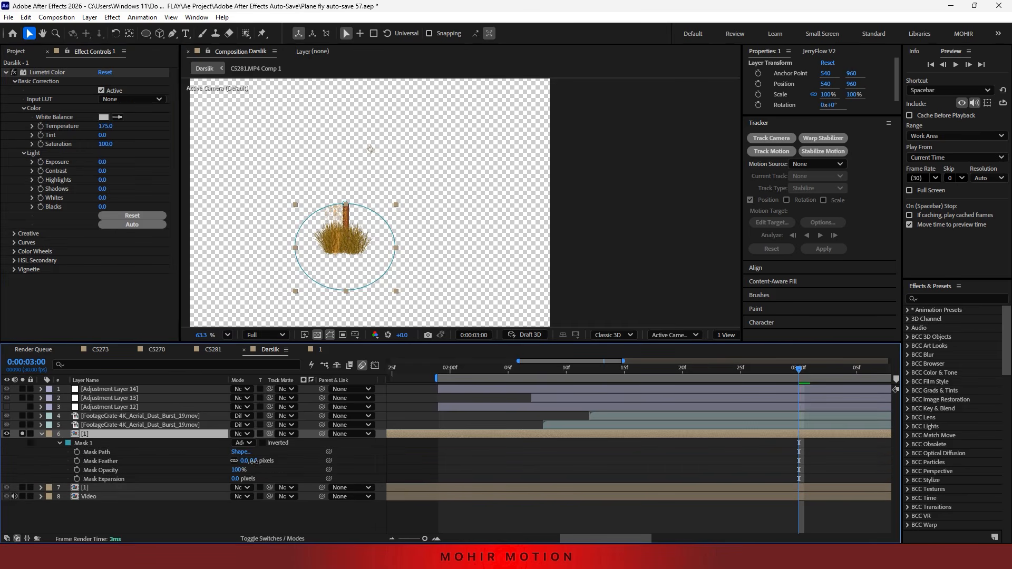
pyautogui.moveTo(253, 461); pyautogui.dragTo(314, 460)
pyautogui.click(41, 434)
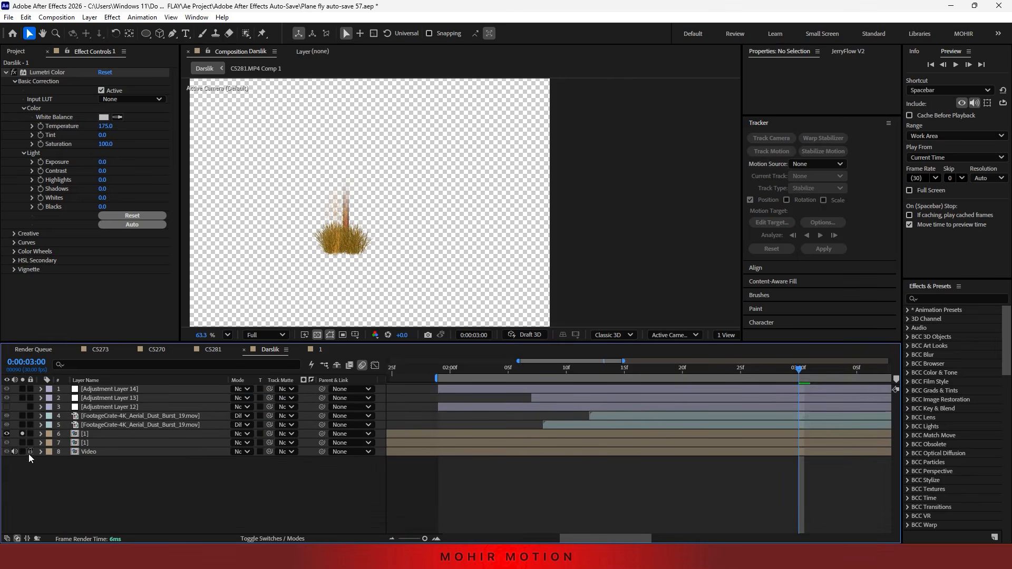
# - Solo the lower [1] layer as well and set the upper copy's mask feather to about 72 pixels
pyautogui.click(23, 443)
pyautogui.click(80, 443)
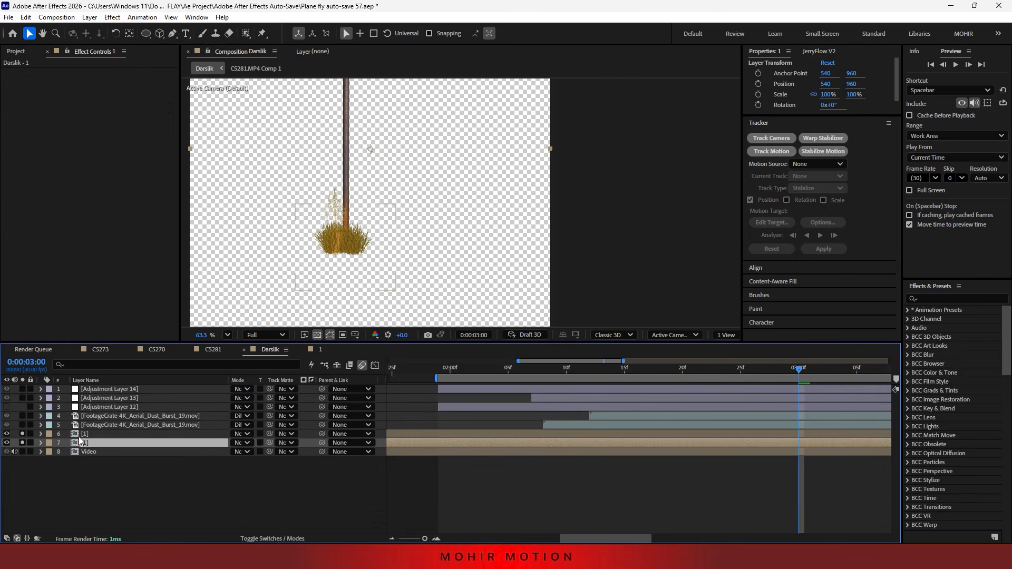
pyautogui.click(78, 434)
pyautogui.press('m')
pyautogui.press('m')
pyautogui.press('m')
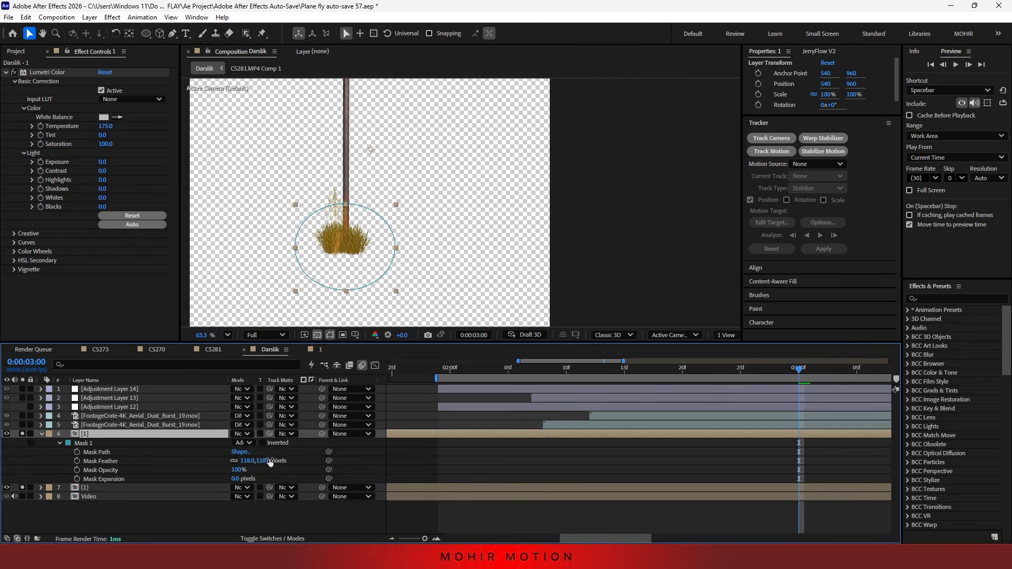
pyautogui.click(266, 461)
pyautogui.press('Return')
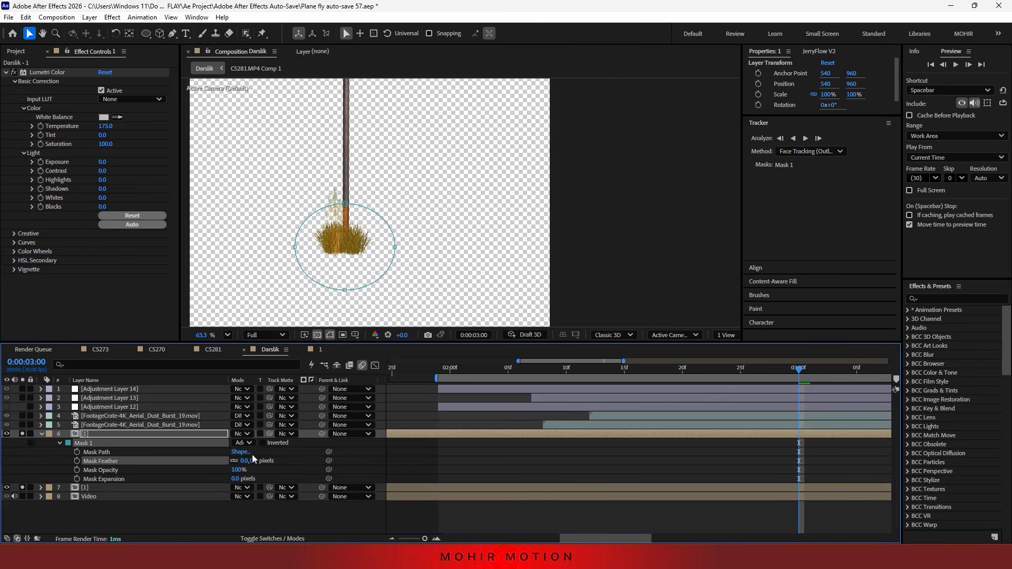
pyautogui.click(63, 462)
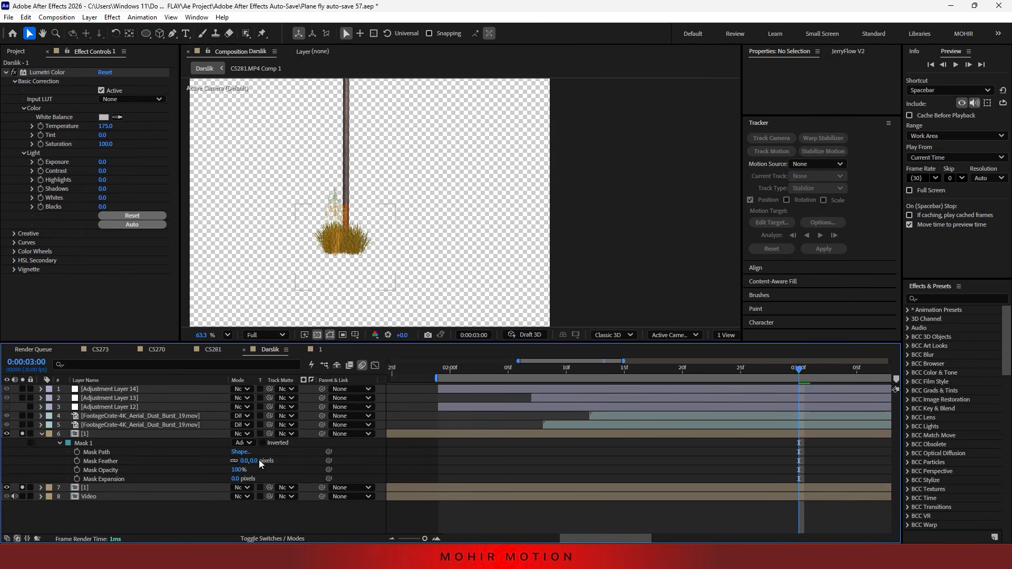
pyautogui.moveTo(259, 463); pyautogui.dragTo(274, 461)
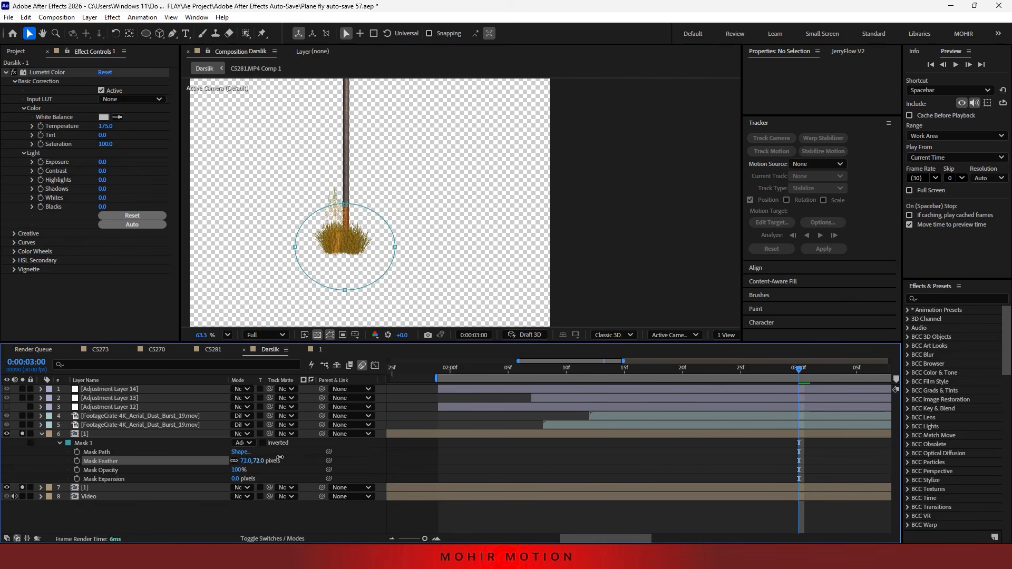
pyautogui.click(52, 465)
pyautogui.click(41, 434)
# - Turn off solo on both [1] layers and inspect the recoloured grass against the field footage
pyautogui.moveTo(22, 434); pyautogui.dragTo(23, 444)
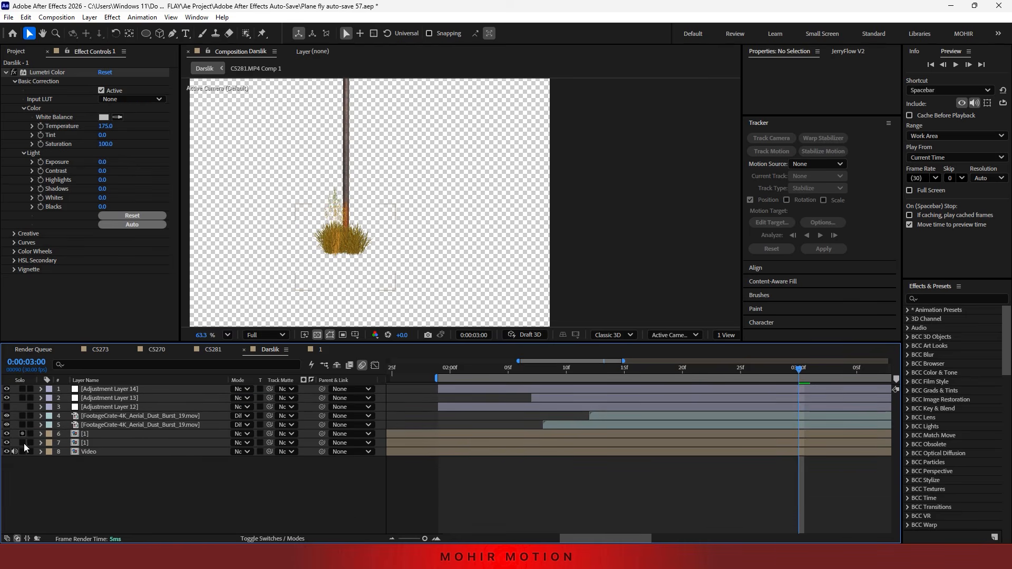
pyautogui.scroll(-2, 280, 263)
pyautogui.scroll(-1, 280, 262)
pyautogui.click(117, 436)
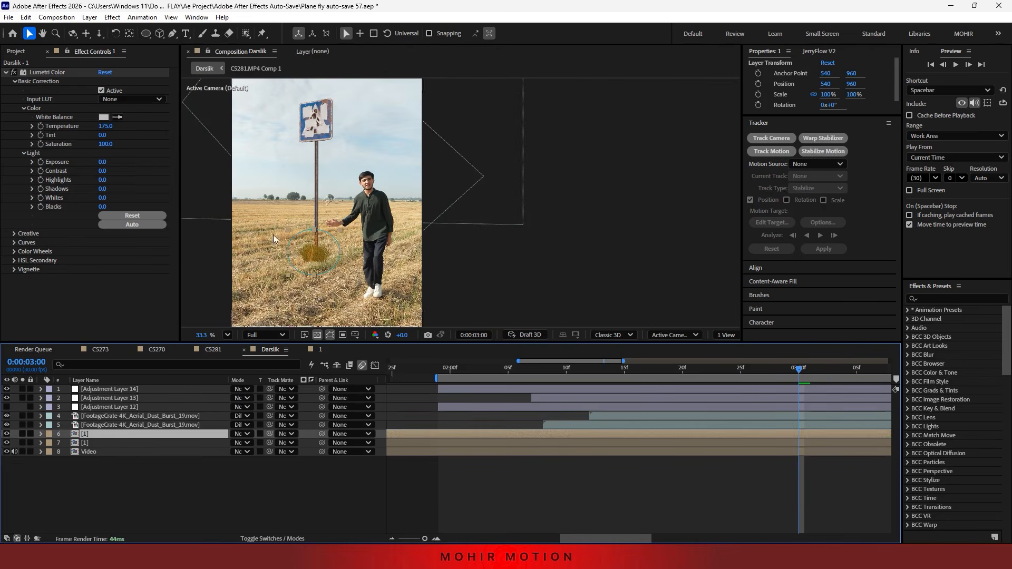
pyautogui.scroll(4, 330, 245)
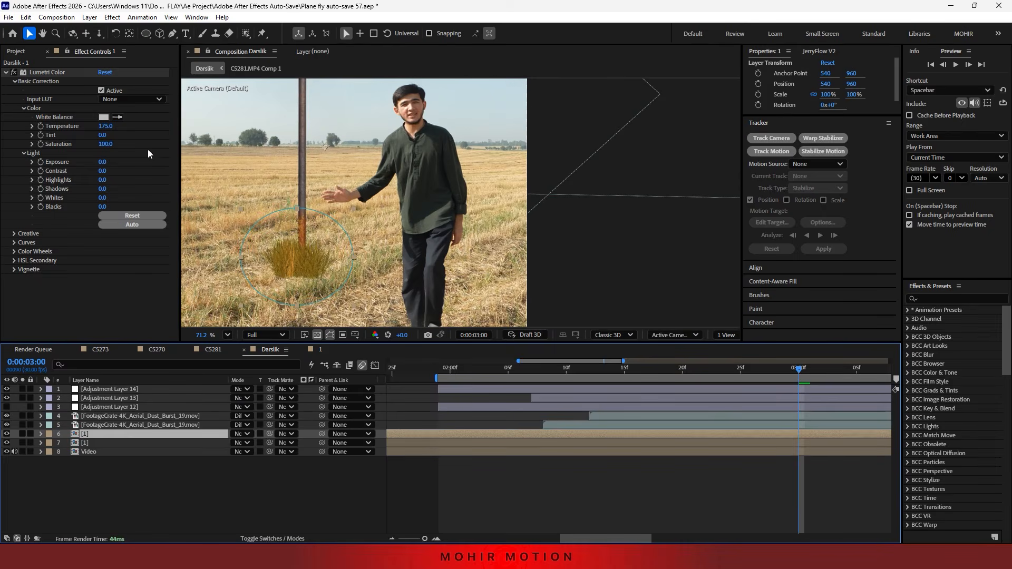
# - Hide the grass on the lower [1] layer with an inverted elliptical mask drawn around it, keeping the pole
pyautogui.click(87, 444)
pyautogui.click(88, 451)
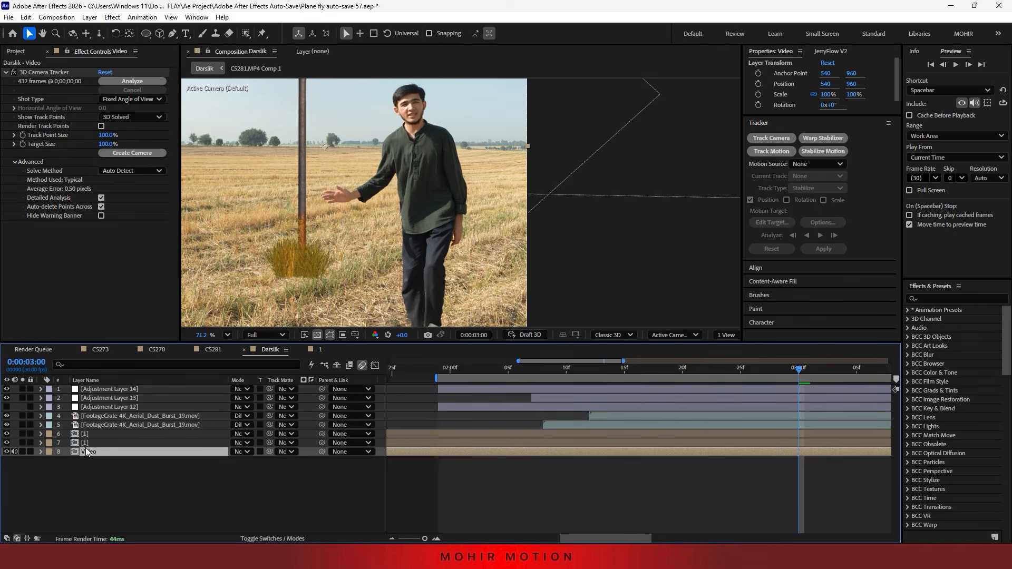
pyautogui.click(146, 34)
pyautogui.click(96, 444)
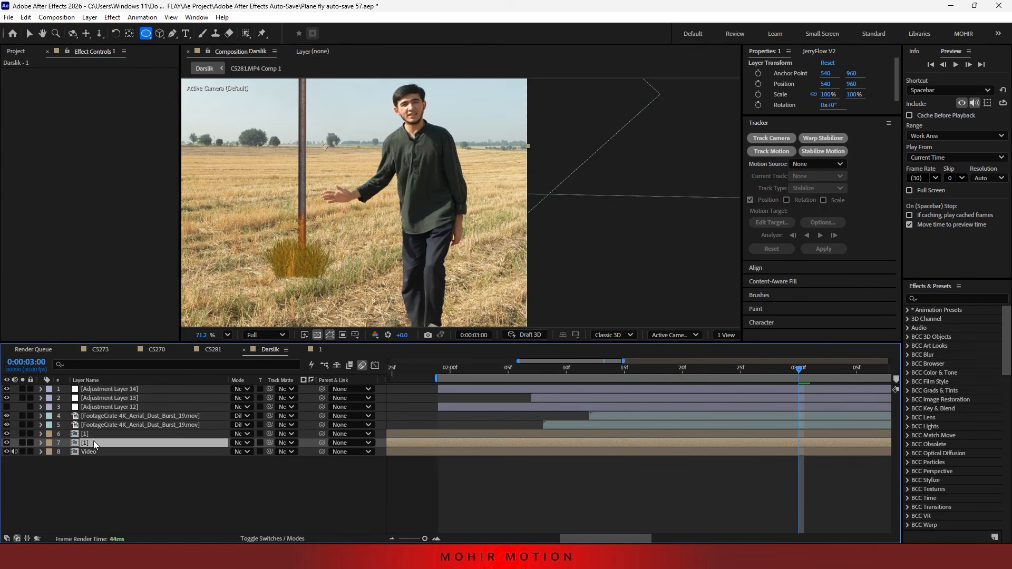
pyautogui.moveTo(335, 232); pyautogui.dragTo(255, 284)
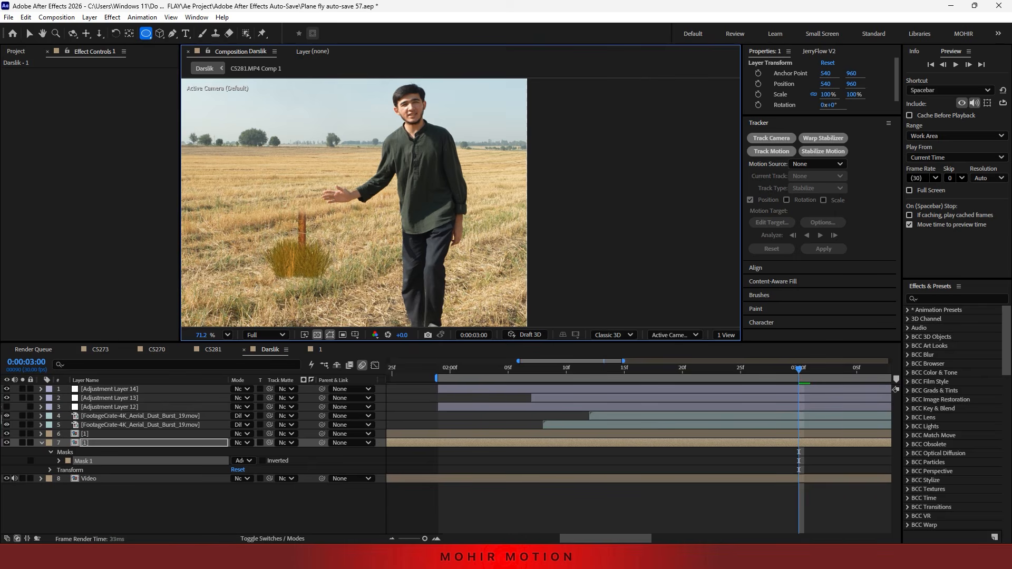
pyautogui.hotkey('ctrl', 'z')
pyautogui.moveTo(338, 234); pyautogui.dragTo(245, 288)
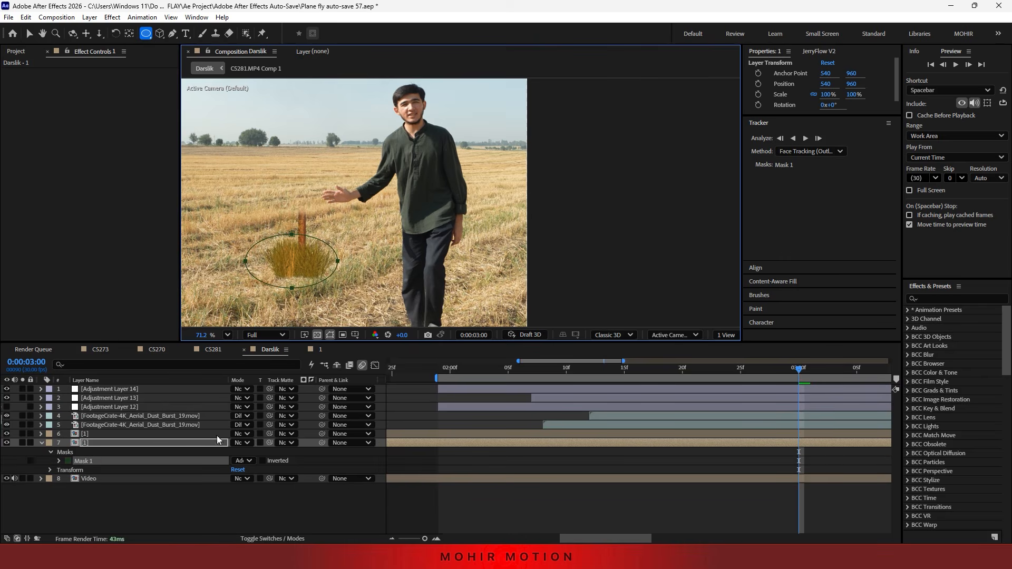
pyautogui.click(263, 461)
pyautogui.click(253, 510)
pyautogui.press('s')
pyautogui.press('s')
pyautogui.scroll(-2, 310, 249)
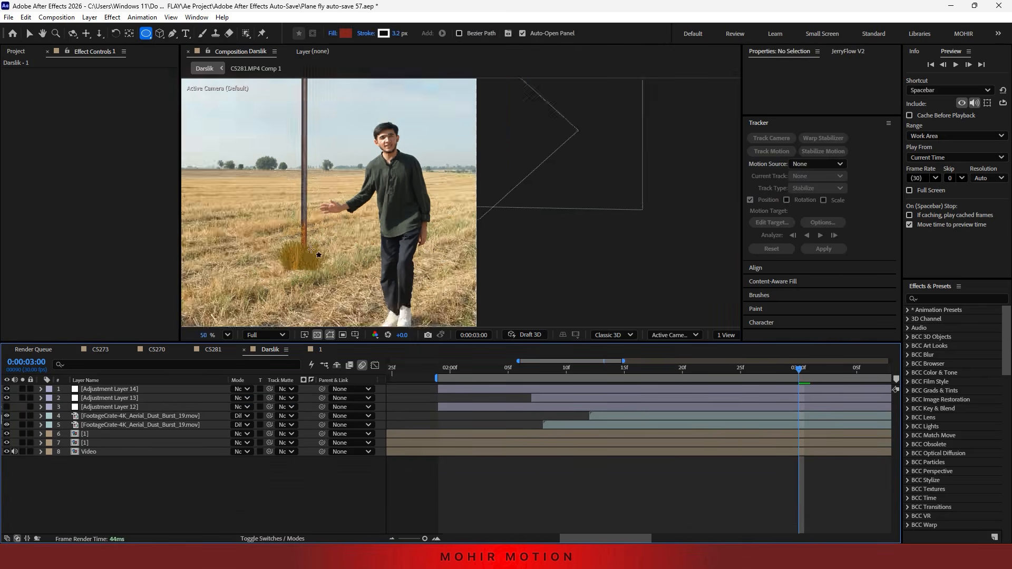
pyautogui.press('v')
pyautogui.scroll(2, 308, 257)
pyautogui.hotkey('ctrl', 'z')
pyautogui.hotkey('ctrl', 'z')
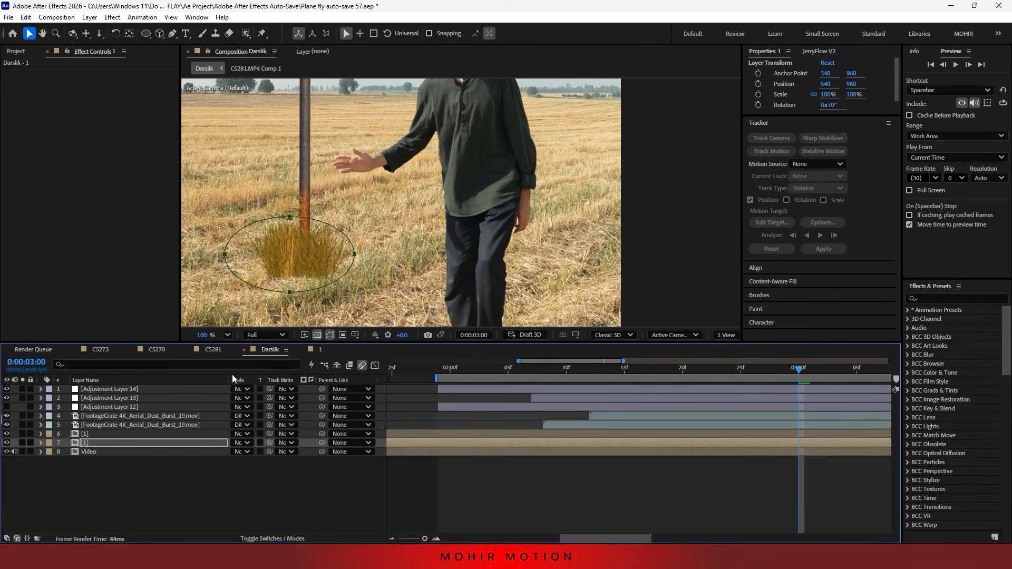
# - Set the Lumetri Color Saturation of the upper [1] layer to 82
pyautogui.click(99, 435)
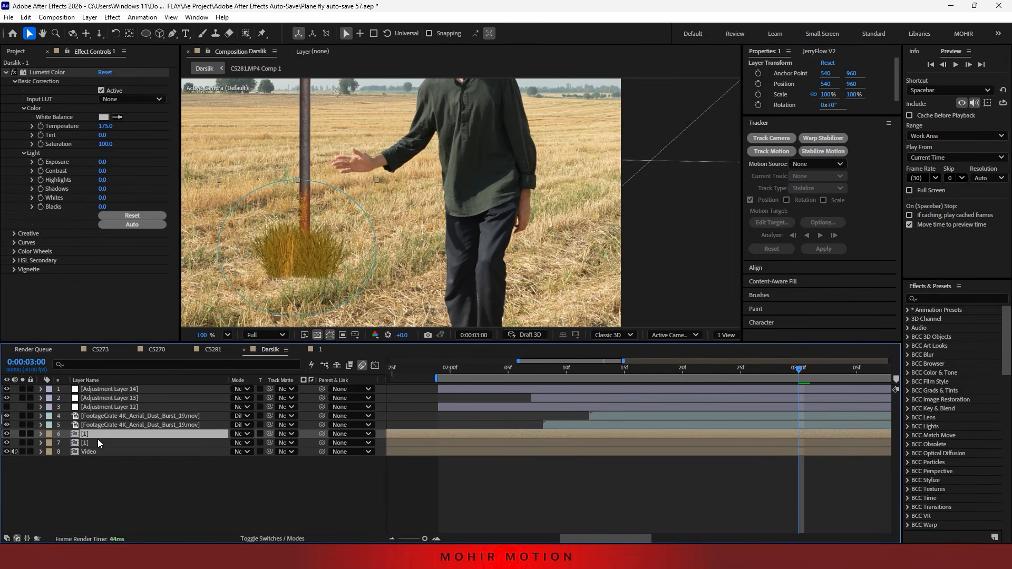
pyautogui.moveTo(105, 135)
pyautogui.mouseDown()
pyautogui.moveTo(127, 134)
pyautogui.moveTo(53, 142)
pyautogui.moveTo(93, 144)
pyautogui.mouseUp()
pyautogui.hotkey('ctrl', 'z')
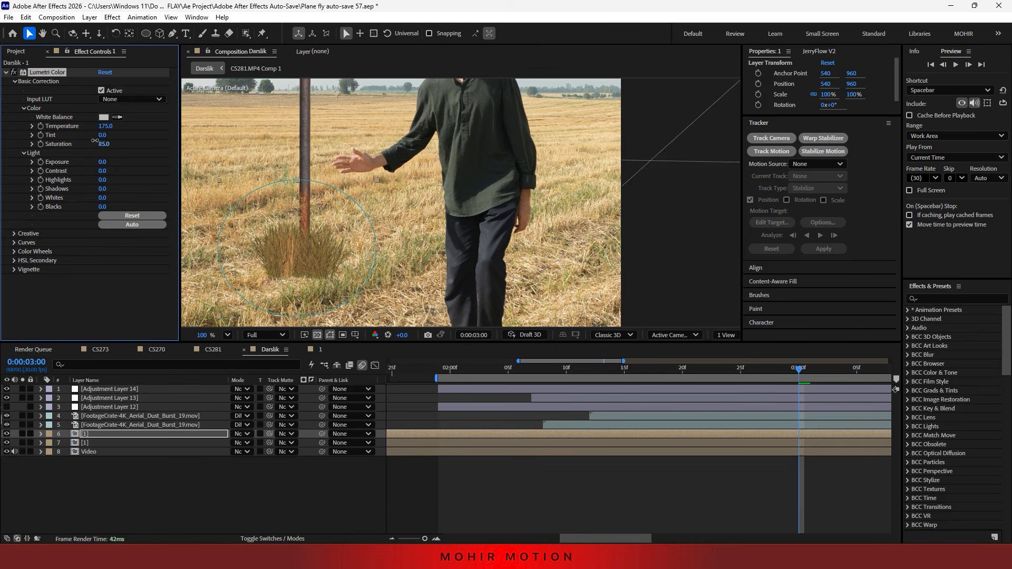
pyautogui.scroll(-2, 320, 245)
pyautogui.scroll(1, 320, 245)
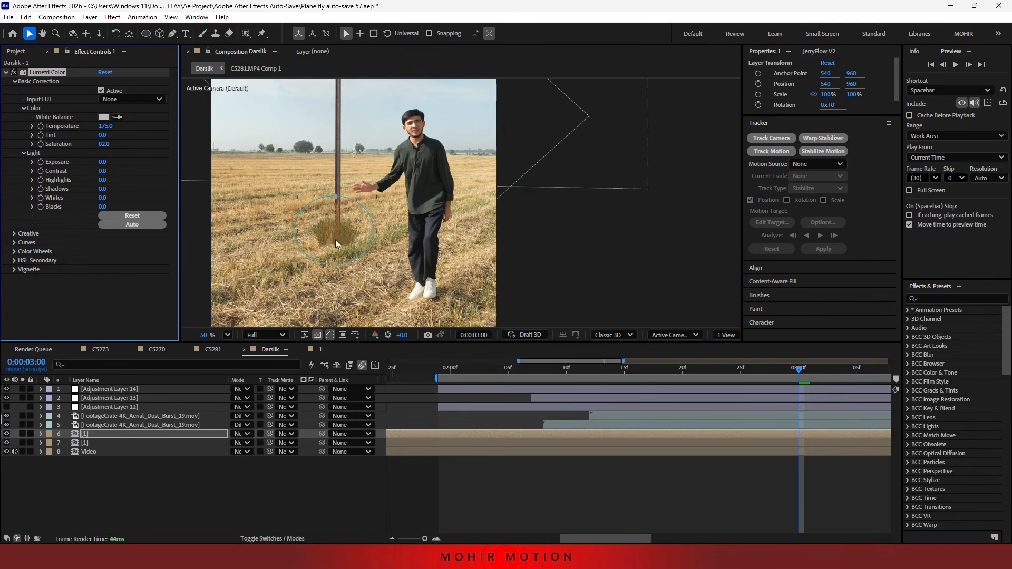
pyautogui.click(146, 514)
pyautogui.press('s')
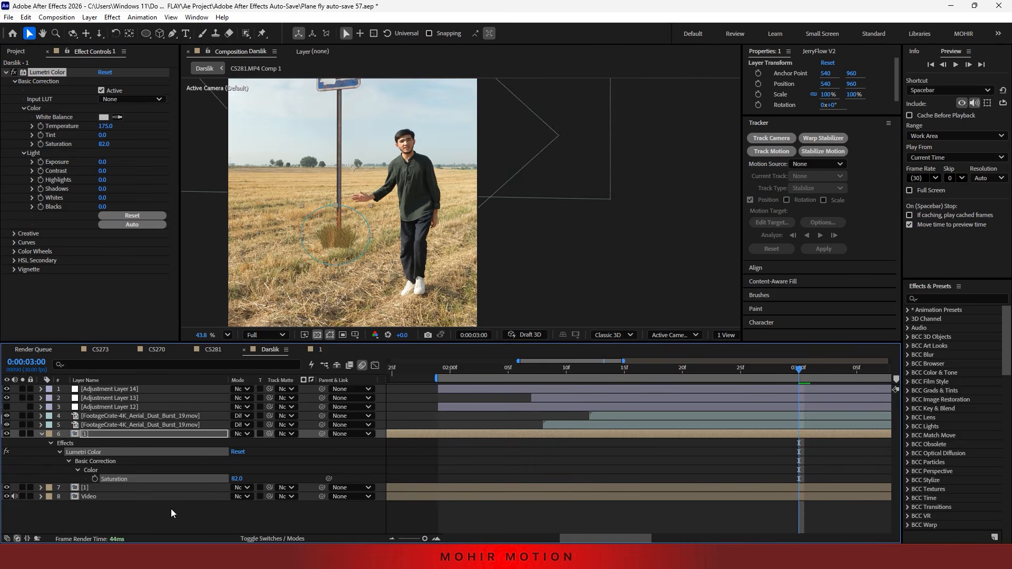
# - Compare the grass at the pole's base with the CS281 composition, then preview Darslik from 0:00:01:29
pyautogui.click(213, 350)
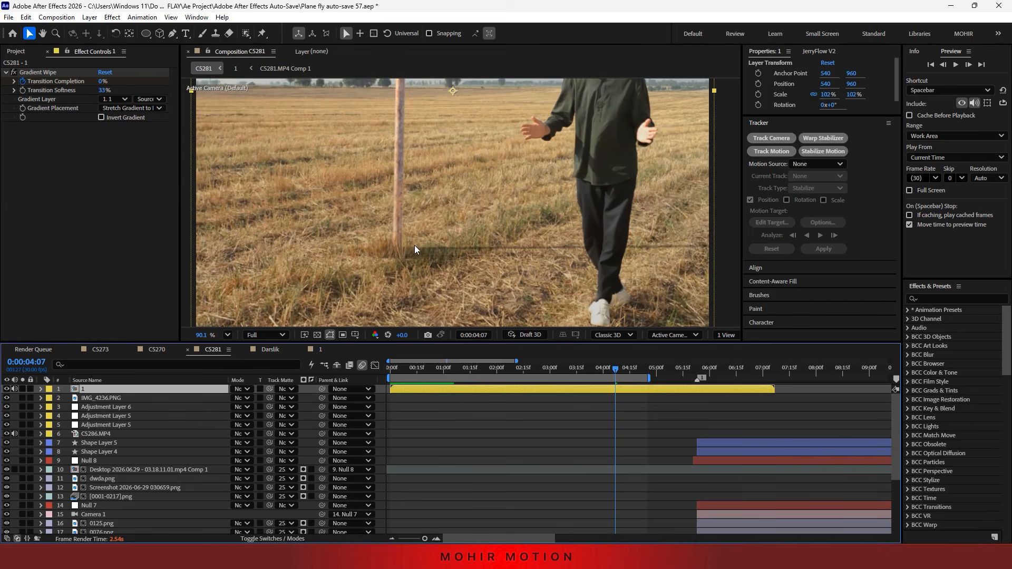
pyautogui.click(268, 349)
pyautogui.scroll(-2, 371, 218)
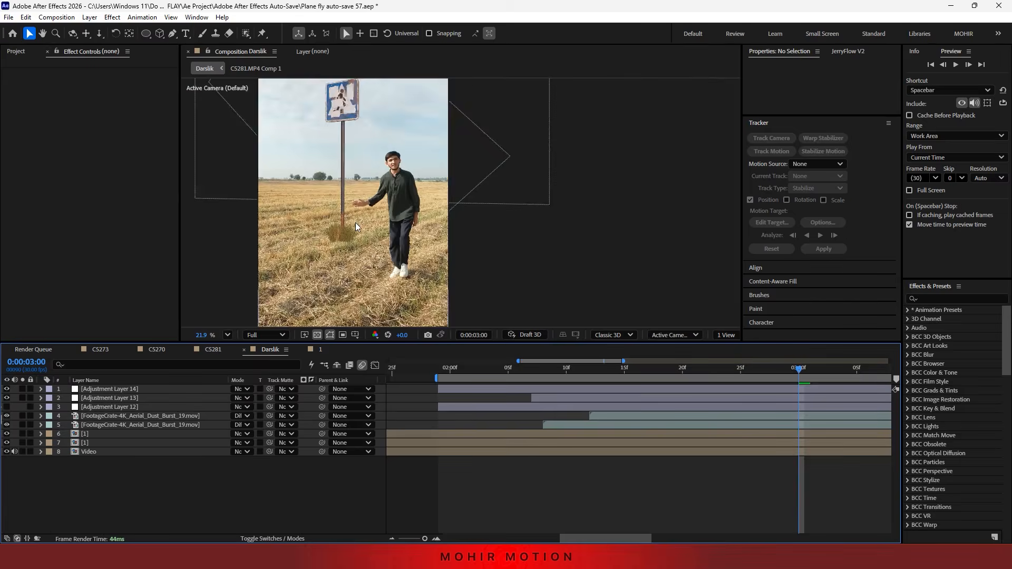
pyautogui.scroll(1, 361, 194)
pyautogui.scroll(-1, 362, 198)
pyautogui.press('space')
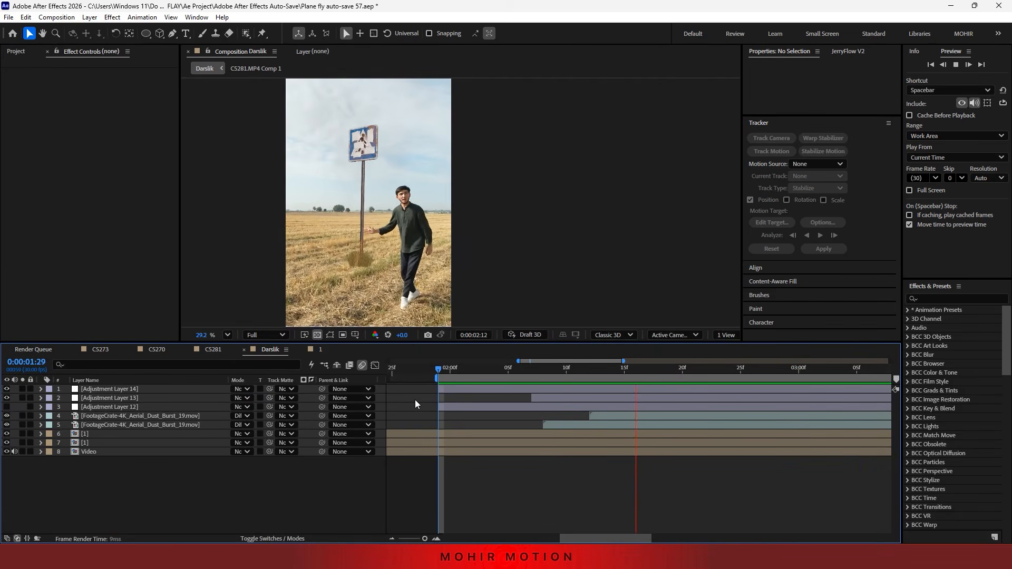
# - Stop the Darslik preview and check how the pole meets the ground in the CS281 composition, returning to Darslik
pyautogui.press('space')
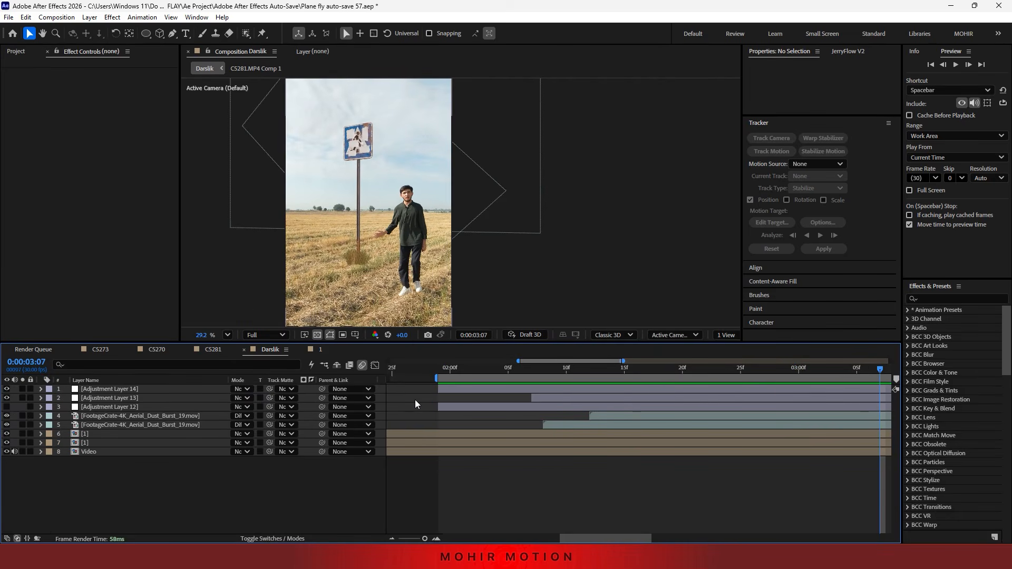
pyautogui.click(213, 349)
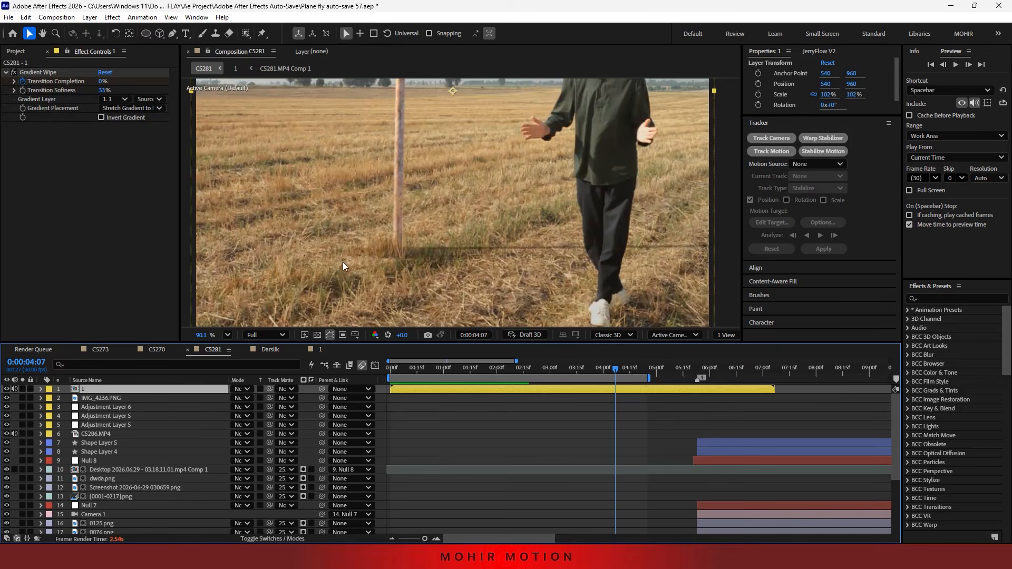
pyautogui.scroll(-1, 397, 234)
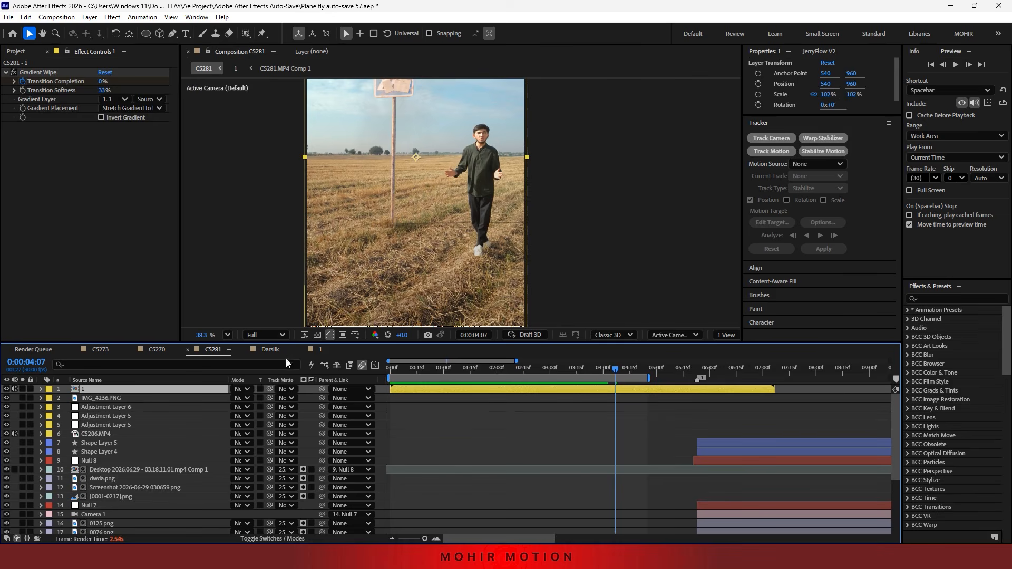
pyautogui.click(269, 350)
# - Apply the Shadow effect to the lower [1] layer in Darslik
pyautogui.click(88, 438)
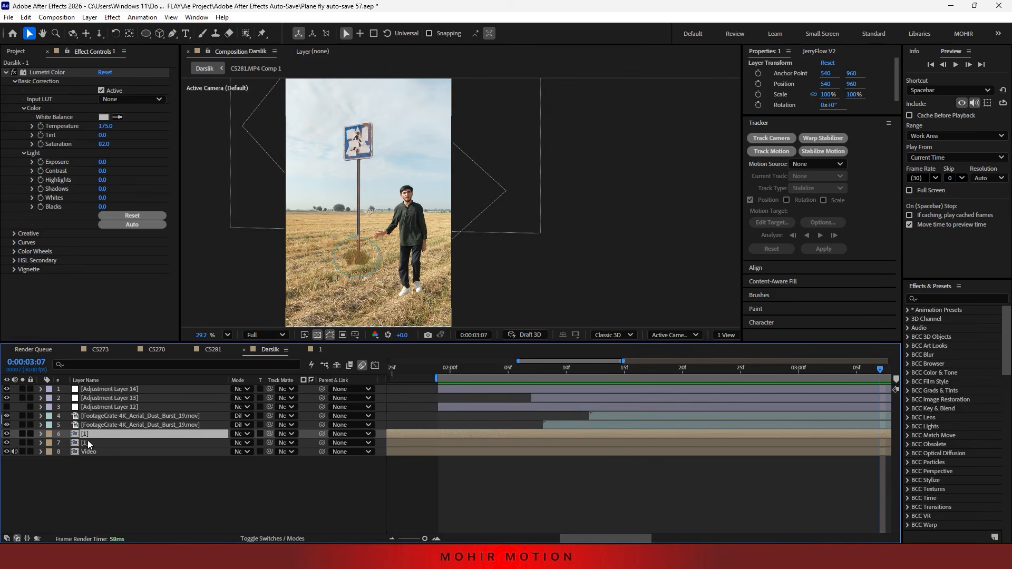
pyautogui.click(88, 444)
pyautogui.press(';')
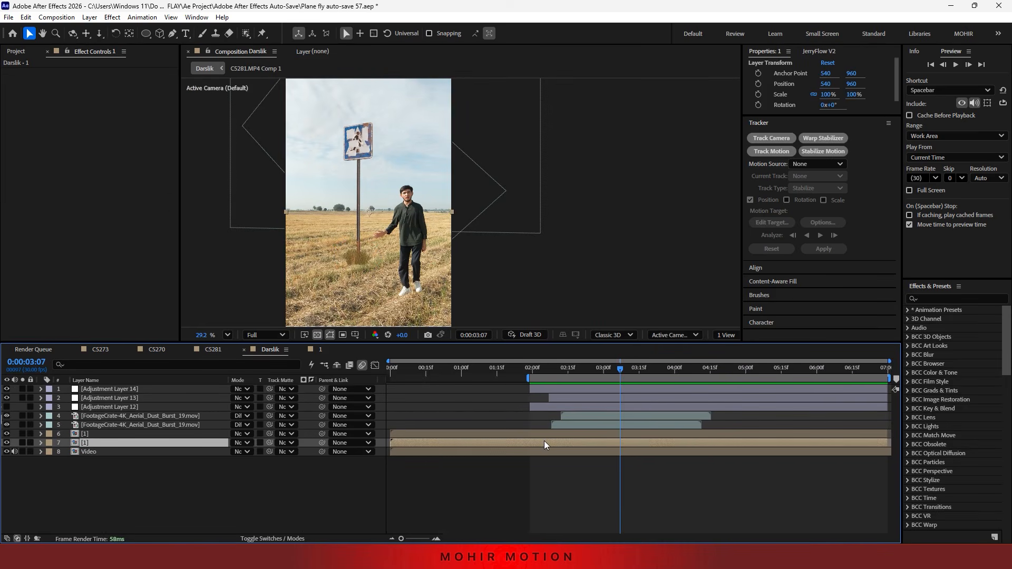
pyautogui.hotkey('ctrl', 'space')
pyautogui.write('shadow')
pyautogui.press('Return')
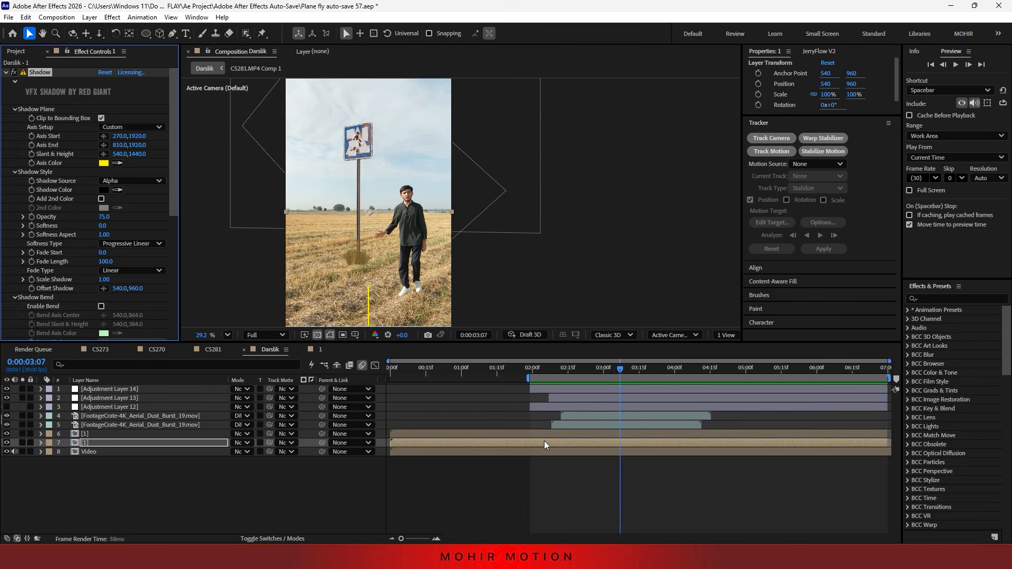
# - Cast the shadow across the field from the pole's base: Axis Start 351.9,1237.6, Axis End 576.6,1288.3, Slant & Height 1126.7,1182.2
pyautogui.scroll(-3, 380, 251)
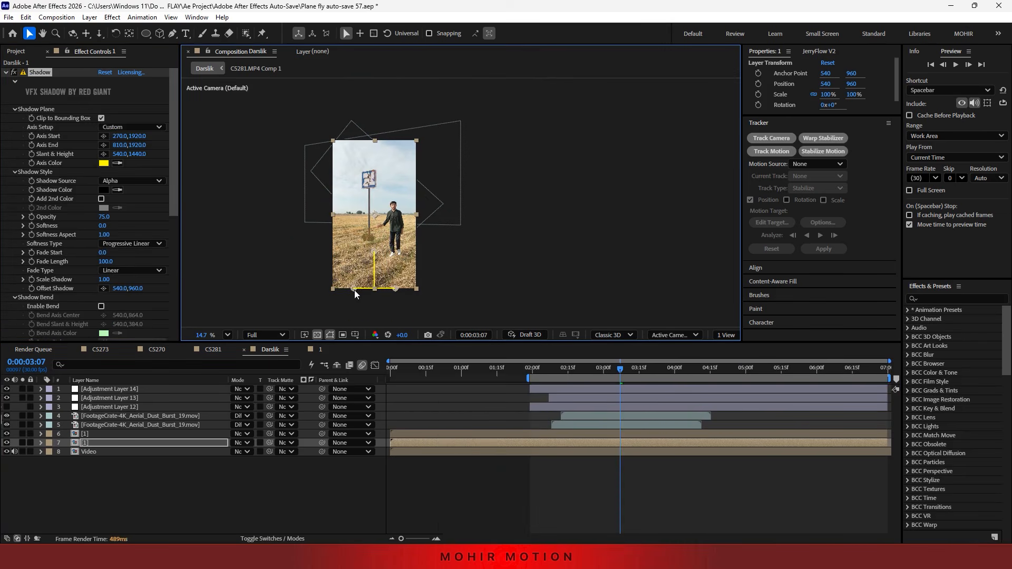
pyautogui.moveTo(354, 289); pyautogui.dragTo(451, 221)
pyautogui.scroll(3, 376, 256)
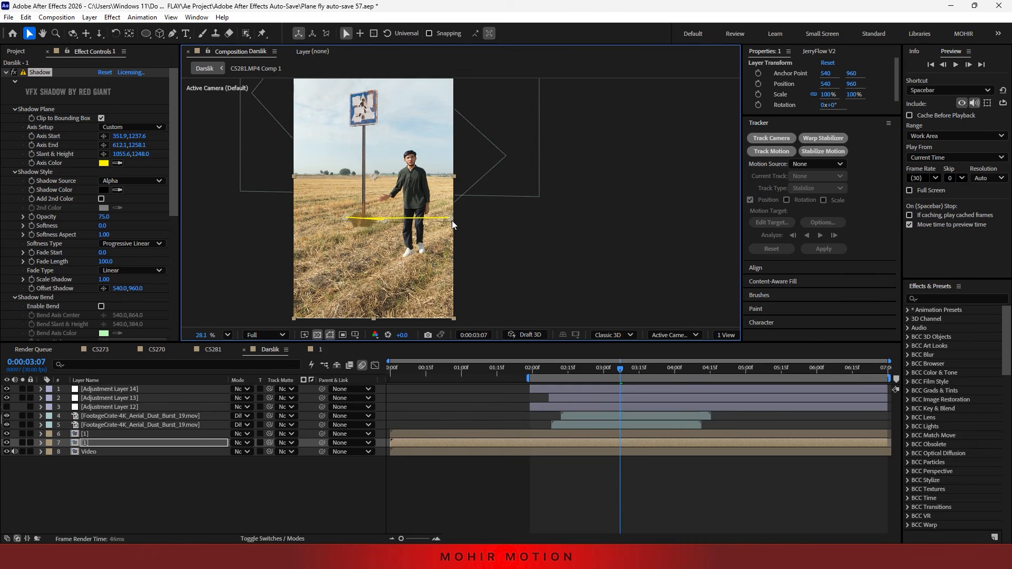
pyautogui.moveTo(620, 372)
pyautogui.mouseDown()
pyautogui.moveTo(748, 371)
pyautogui.moveTo(602, 372)
pyautogui.mouseUp()
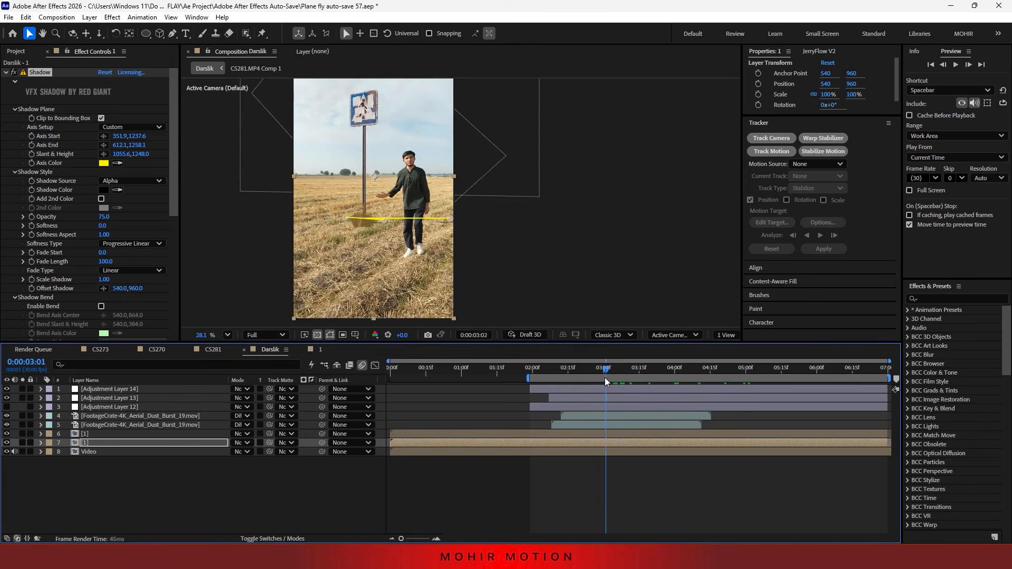
pyautogui.scroll(3, 427, 207)
pyautogui.moveTo(476, 233); pyautogui.dragTo(498, 214)
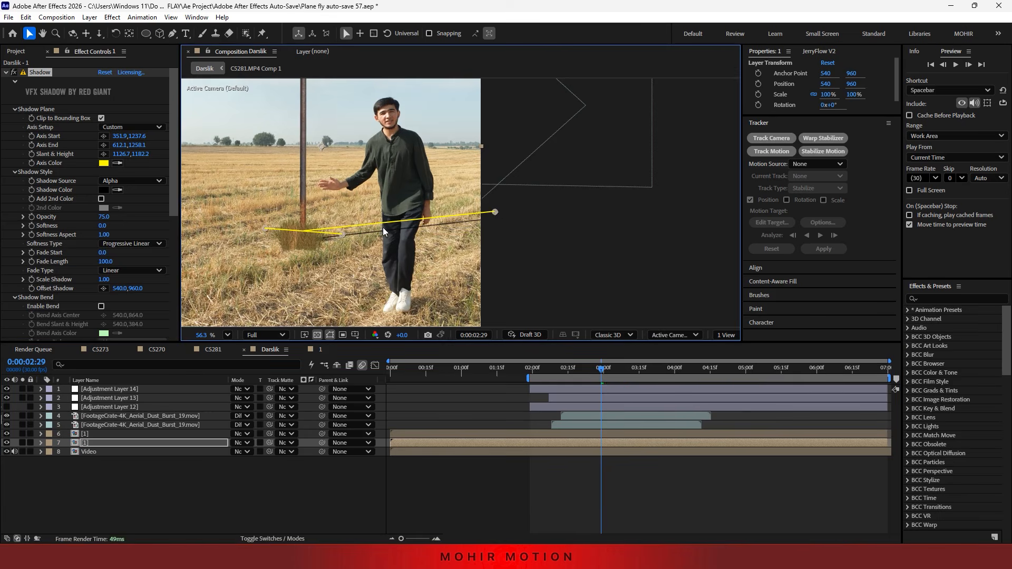
pyautogui.moveTo(341, 235); pyautogui.dragTo(330, 244)
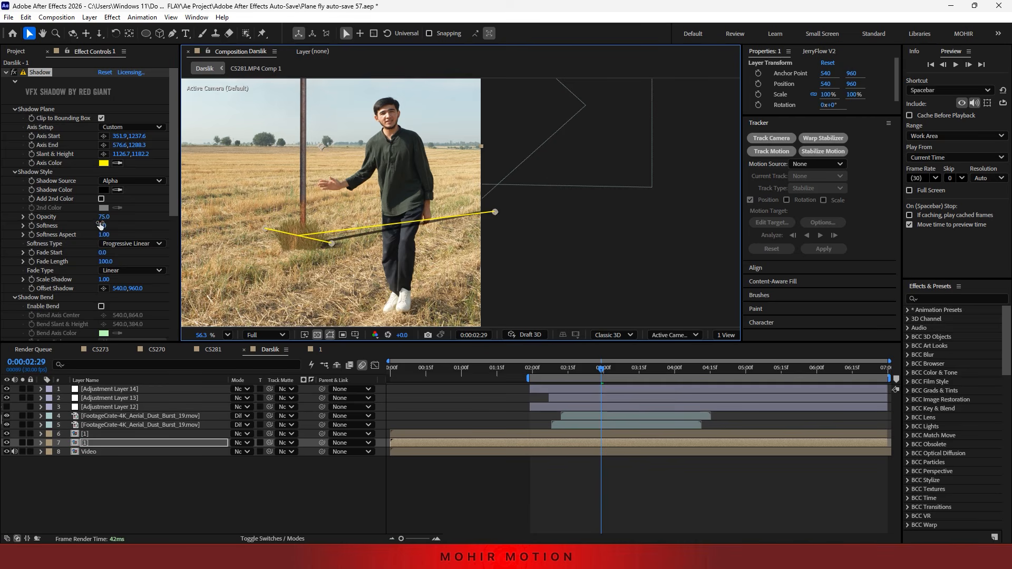
# - Set the shadow's Softness to 25, Fade Length to 36 and Opacity to 56
pyautogui.moveTo(100, 226); pyautogui.dragTo(113, 224)
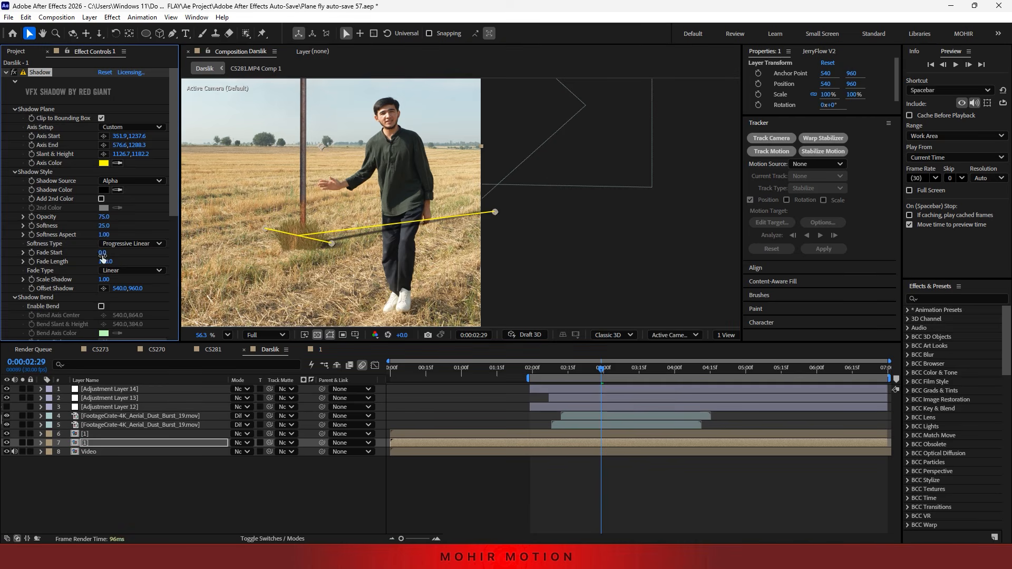
pyautogui.moveTo(98, 261); pyautogui.dragTo(78, 263)
pyautogui.moveTo(105, 216); pyautogui.dragTo(96, 217)
pyautogui.click(161, 473)
# - Inspect the softened shadow at the pole's base and preview Darslik from 0:00:01:29
pyautogui.scroll(-3, 367, 229)
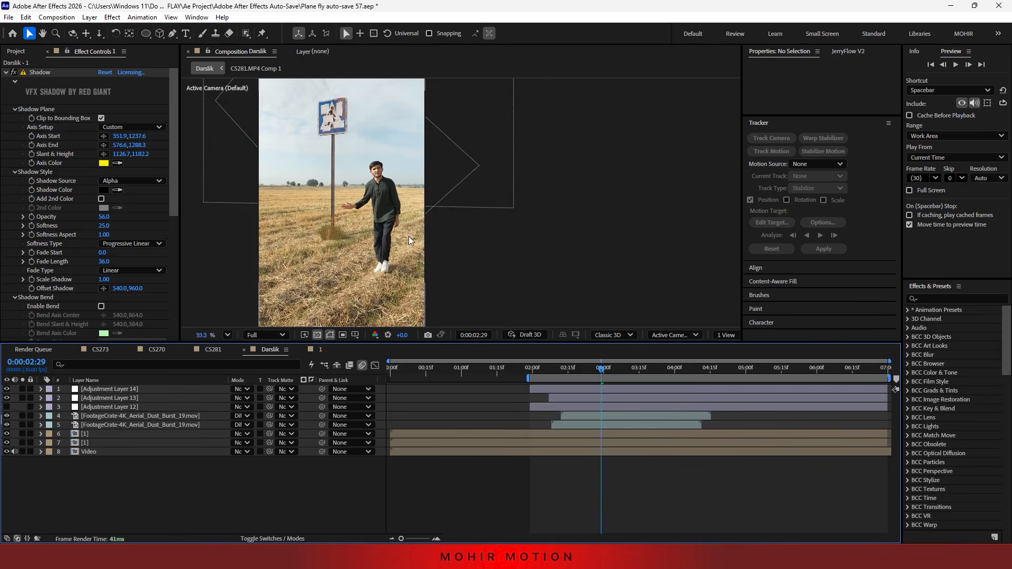
pyautogui.scroll(3, 409, 236)
pyautogui.press('s')
pyautogui.press('s')
pyautogui.scroll(-2, 315, 324)
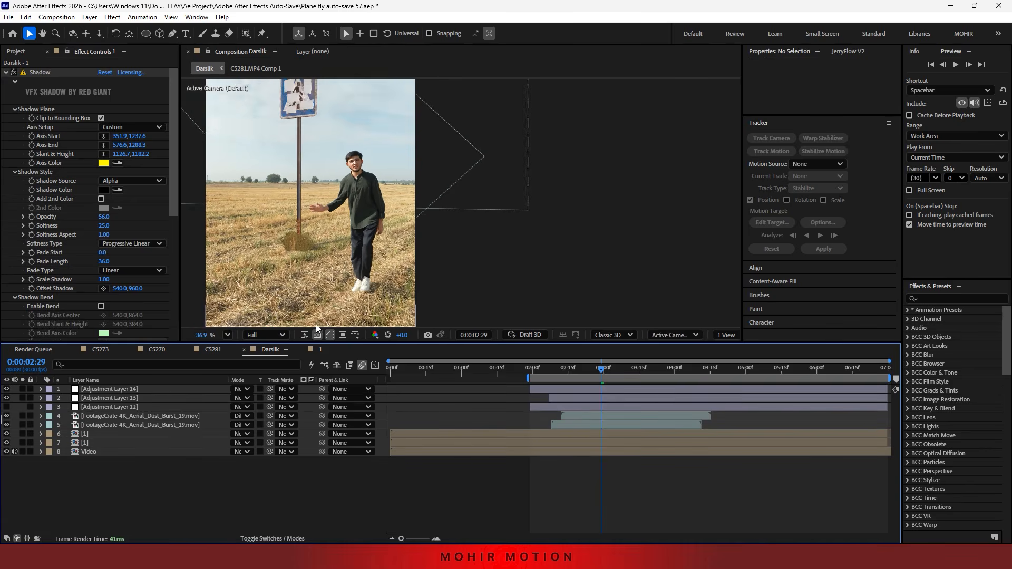
pyautogui.click(530, 369)
pyautogui.press('space')
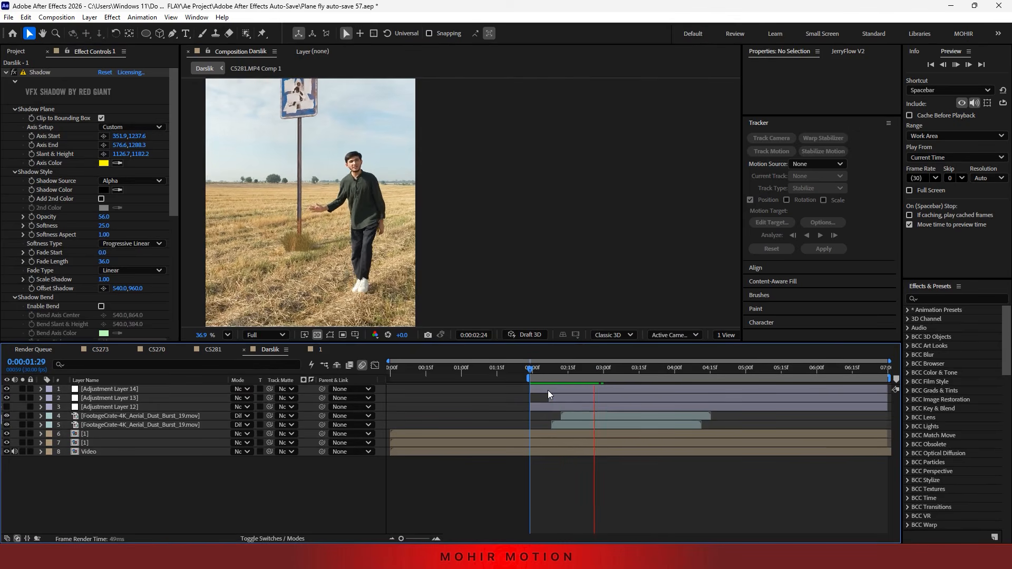
# - Keyframe the Shadow effect's Axis Start, Axis End and Slant & Height at 0:00:03:27
pyautogui.click(47, 72)
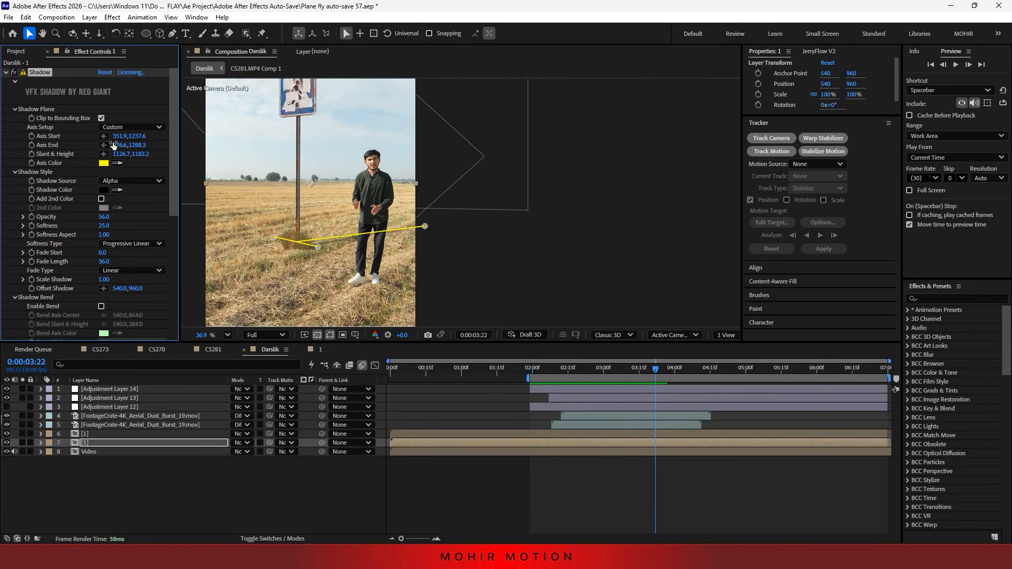
pyautogui.moveTo(612, 370); pyautogui.dragTo(658, 356)
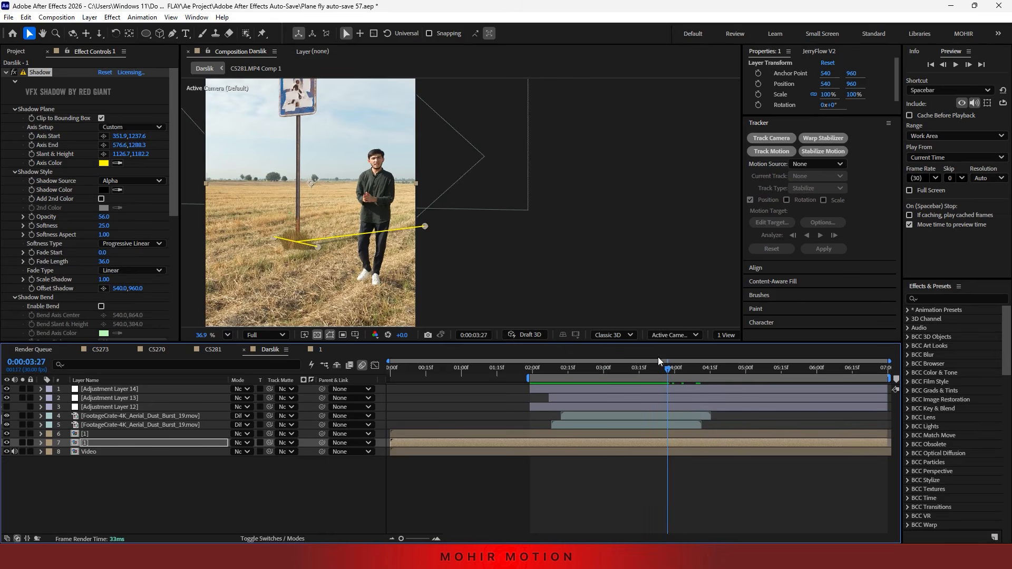
pyautogui.click(31, 136)
pyautogui.click(32, 145)
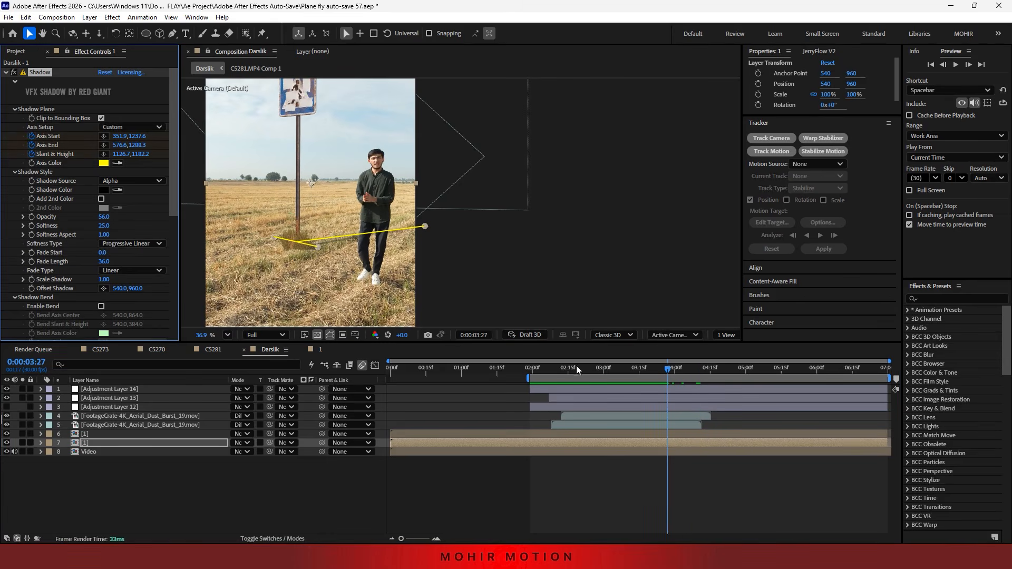
# - At 0:00:02:07, realign the shadow to the pole's base: Axis Start 411.5,1259.3, Axis End 579.3,1326.2, Slant & Height 1186.3,1244.5
pyautogui.moveTo(577, 365); pyautogui.dragTo(549, 367)
pyautogui.click(221, 476)
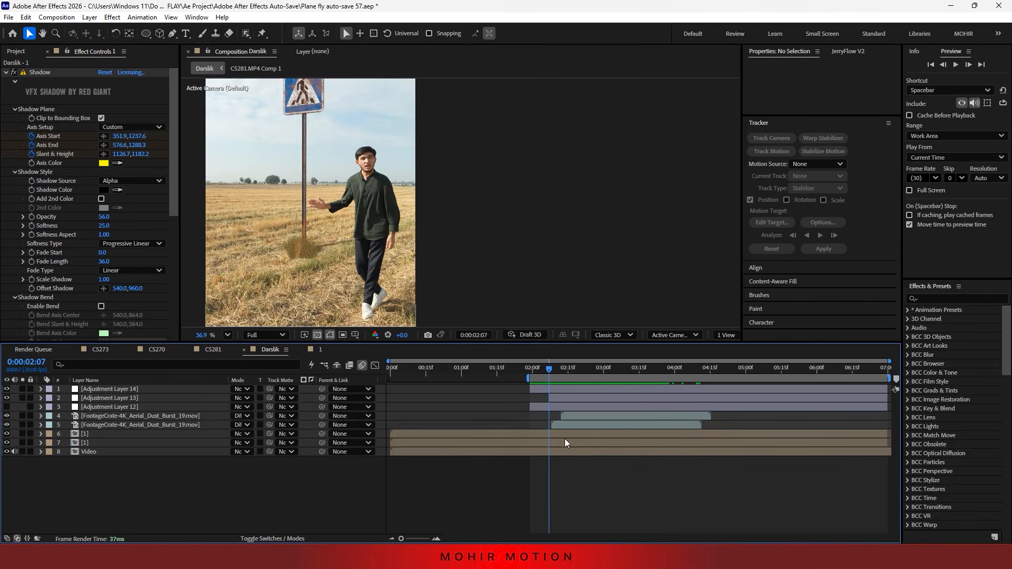
pyautogui.click(158, 443)
pyautogui.click(159, 451)
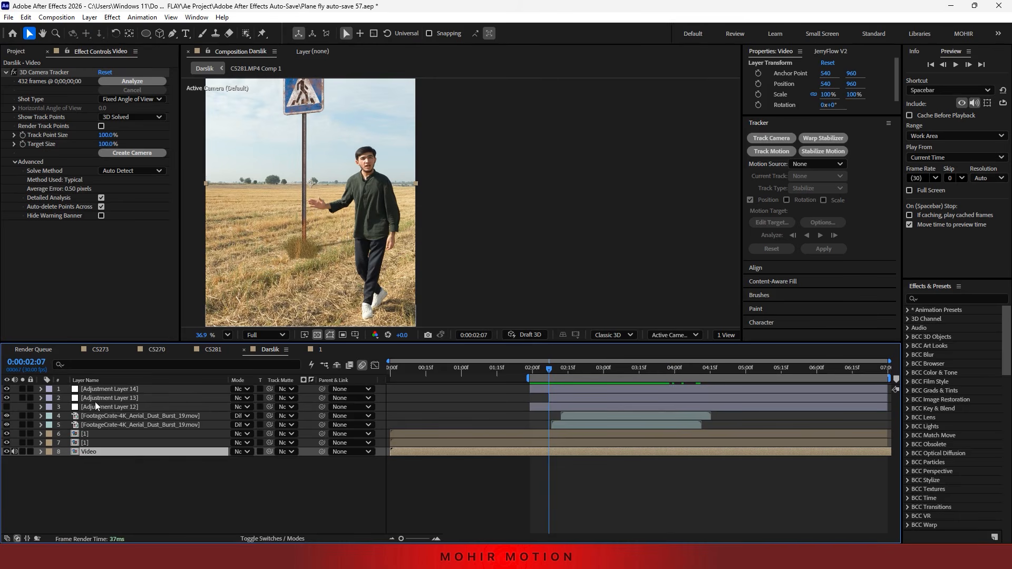
pyautogui.click(90, 434)
pyautogui.click(87, 442)
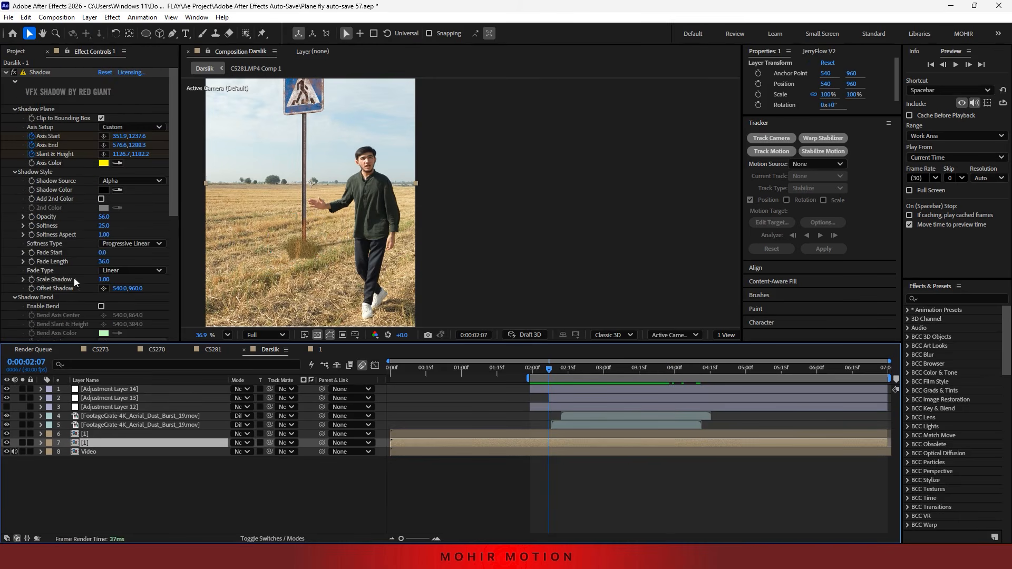
pyautogui.click(45, 73)
pyautogui.moveTo(318, 248); pyautogui.dragTo(287, 239)
pyautogui.moveTo(425, 227); pyautogui.dragTo(436, 239)
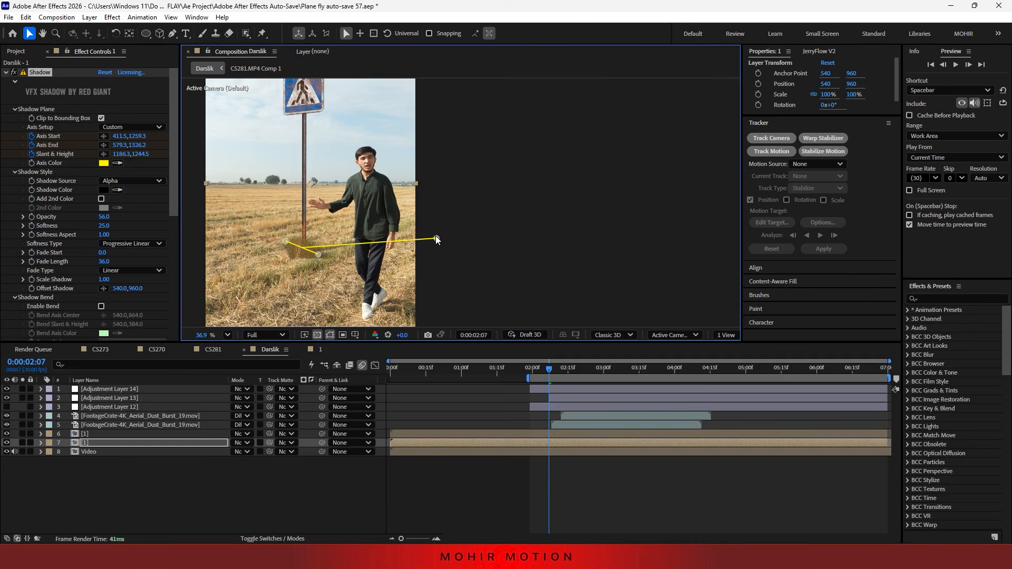
# - Preview the keyframed shadow, replaying from about 0:00:02:05 to check that it follows the pole's base
pyautogui.press('space')
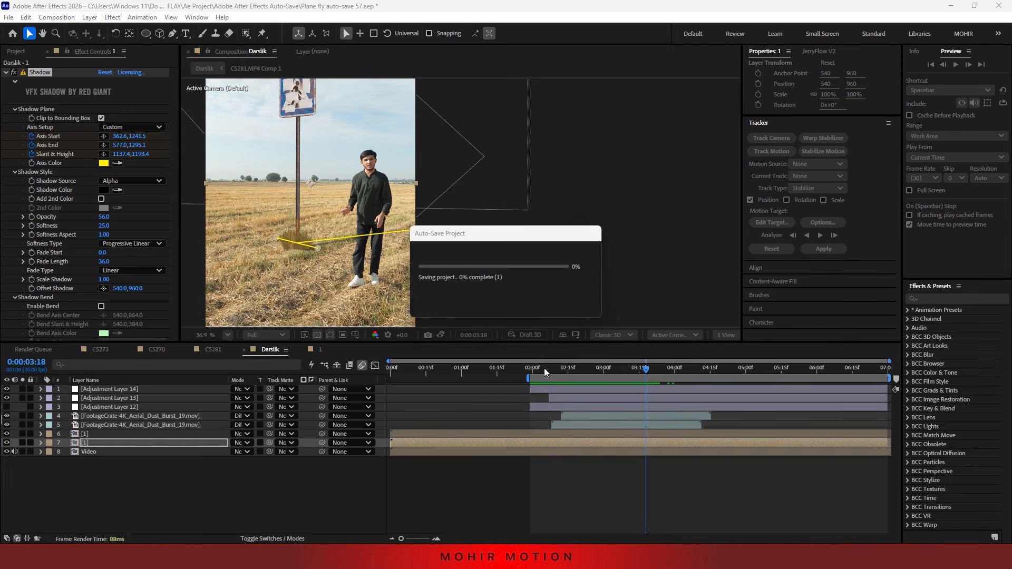
pyautogui.click(543, 370)
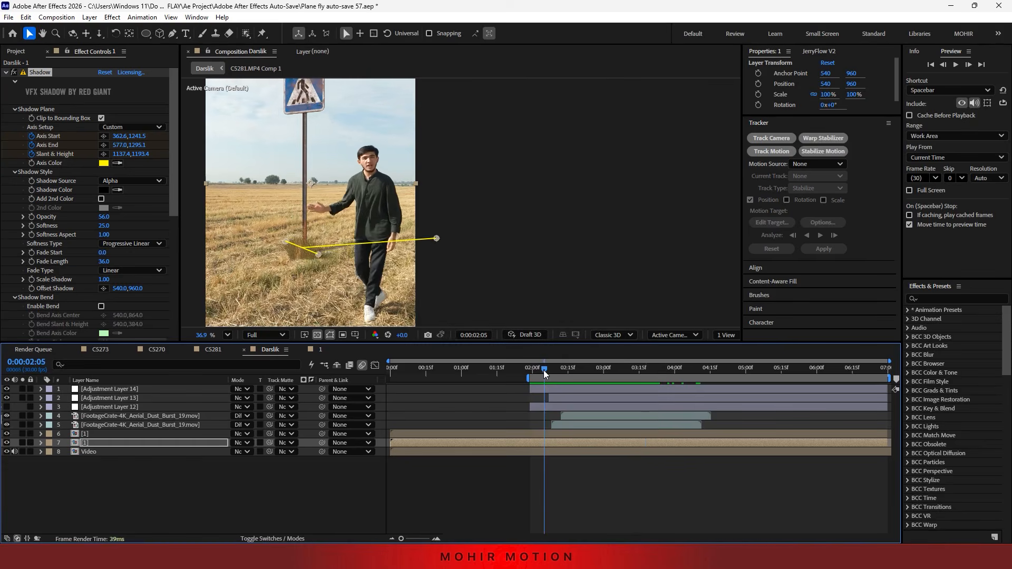
pyautogui.moveTo(546, 369)
pyautogui.mouseDown()
pyautogui.moveTo(655, 362)
pyautogui.moveTo(543, 368)
pyautogui.mouseUp()
pyautogui.press('space')
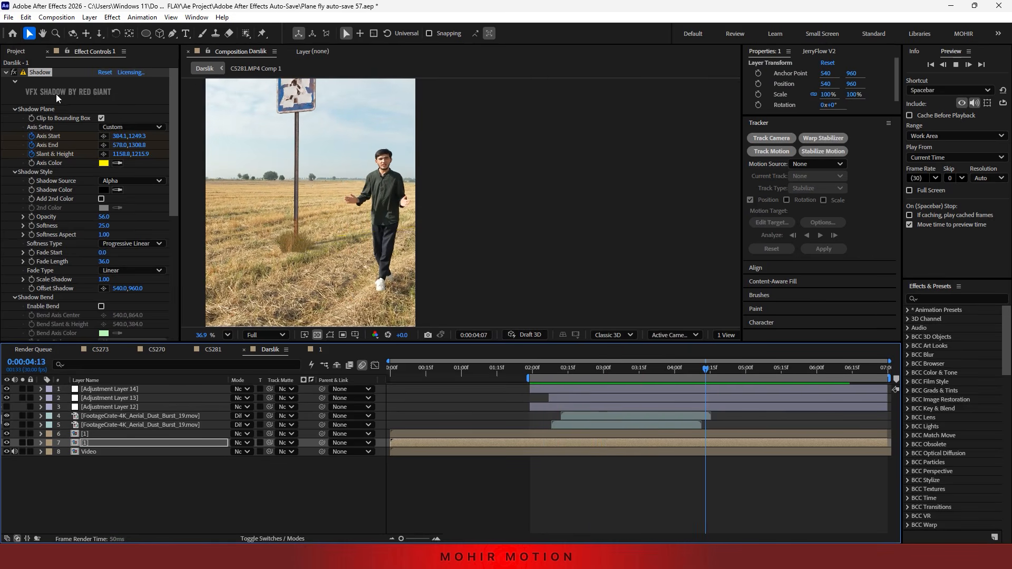
pyautogui.press('space')
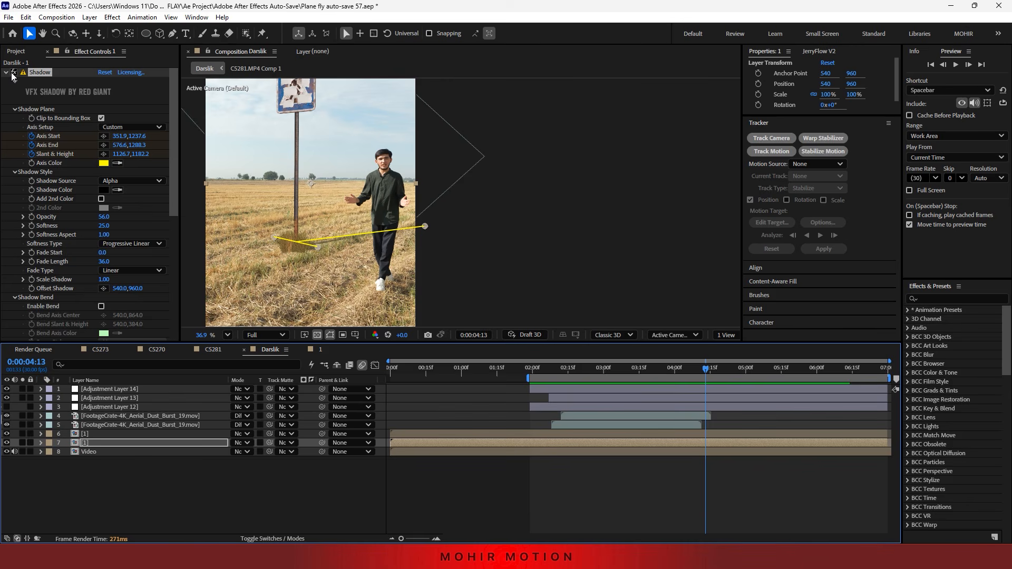
# - Disable the Shadow effect and try a 3D duplicate of the lower [1] layer with X Rotation at -55° instead
pyautogui.click(14, 75)
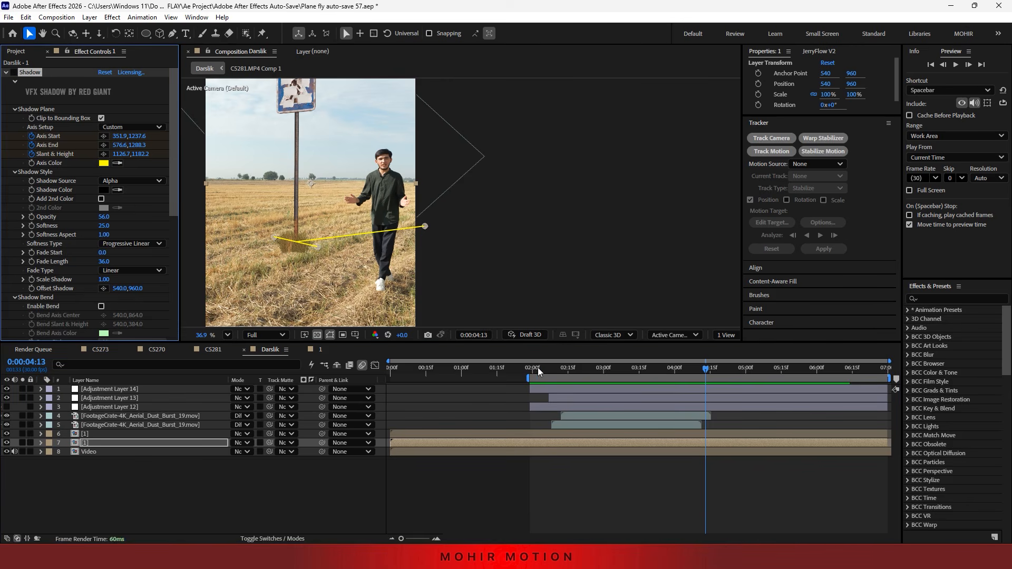
pyautogui.moveTo(538, 368); pyautogui.dragTo(603, 364)
pyautogui.click(103, 444)
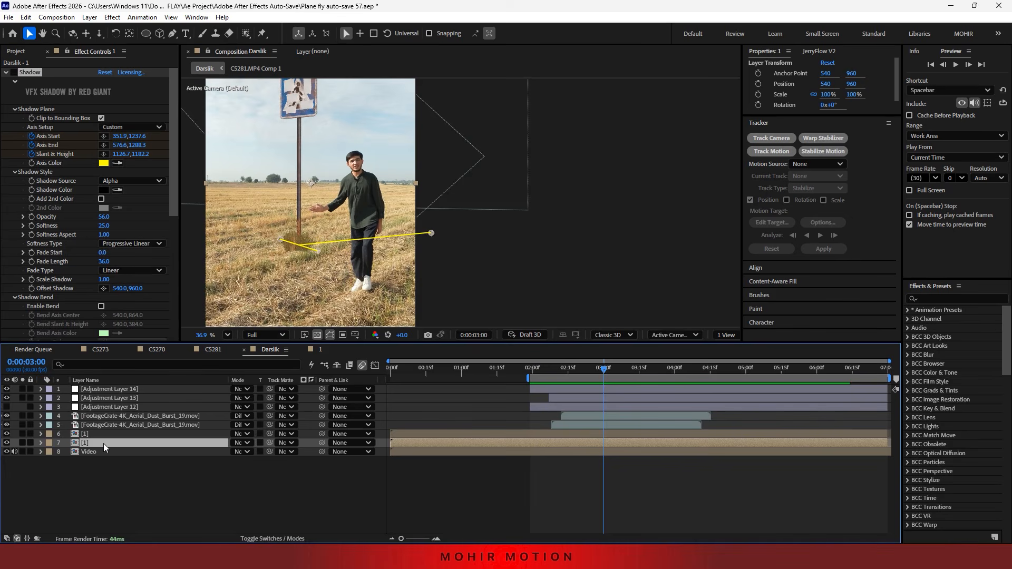
pyautogui.hotkey('ctrl', 'd')
pyautogui.click(267, 539)
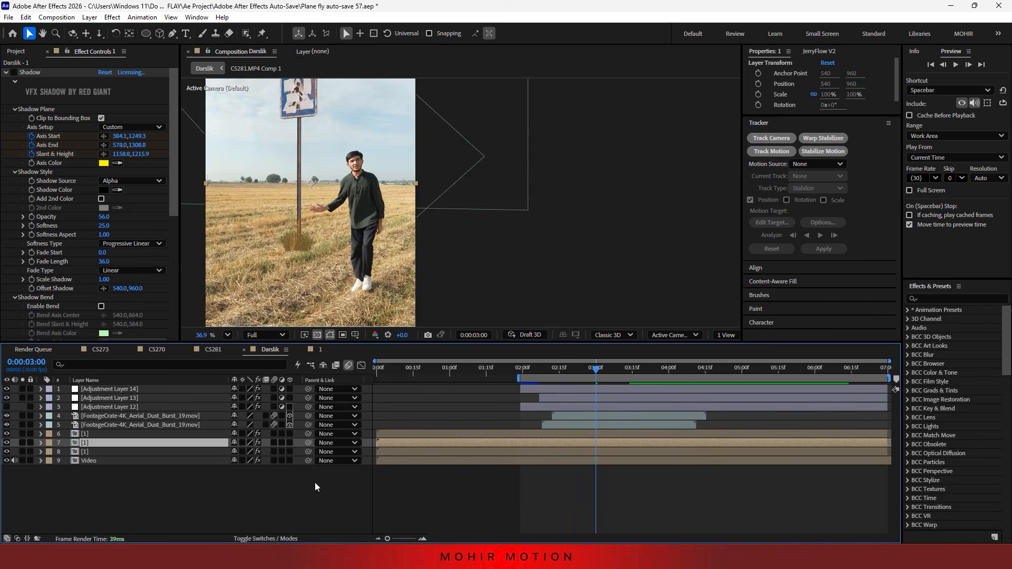
pyautogui.click(289, 443)
pyautogui.press('r')
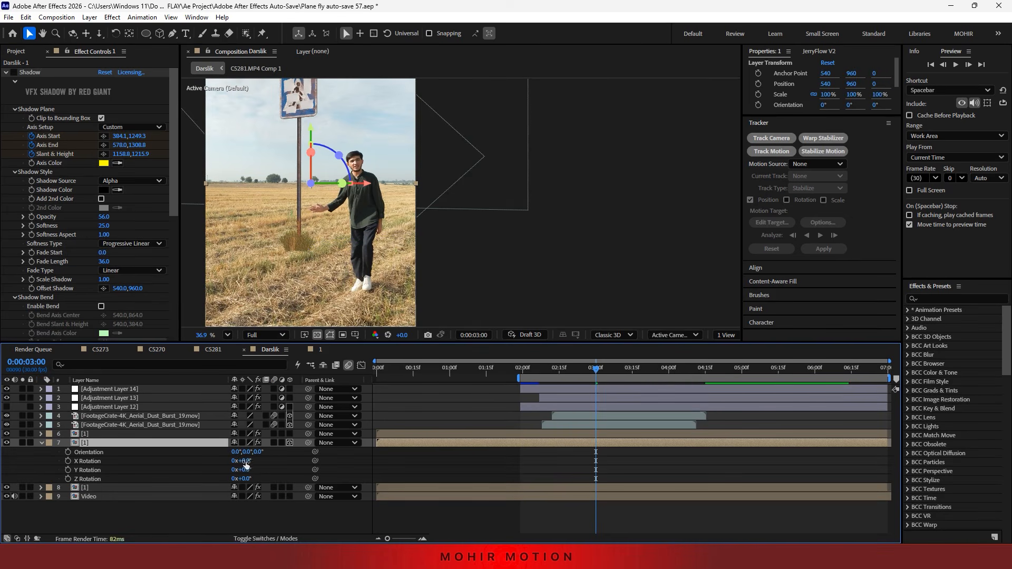
pyautogui.moveTo(247, 464); pyautogui.dragTo(180, 425)
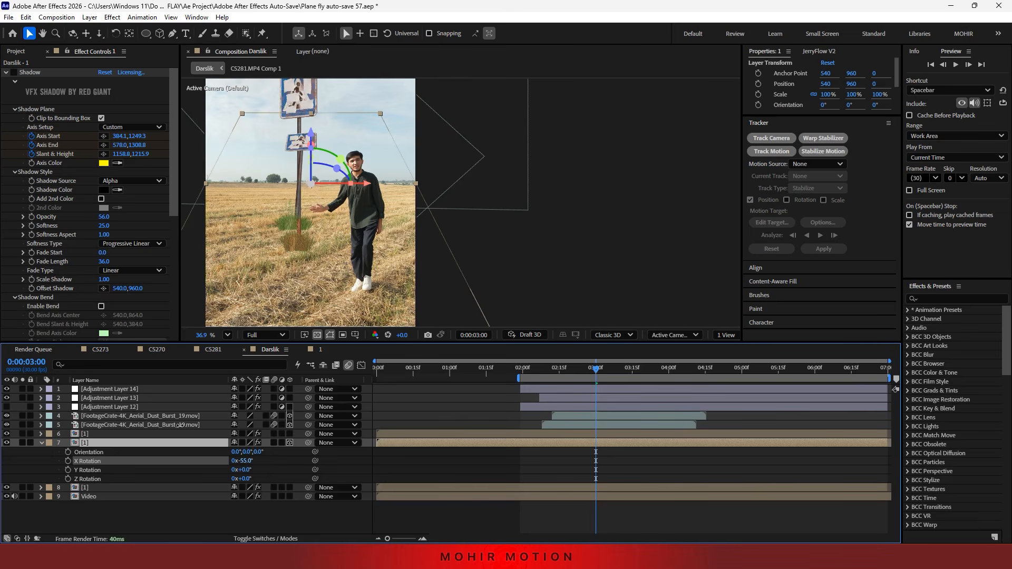
pyautogui.click(99, 444)
pyautogui.press('Delete')
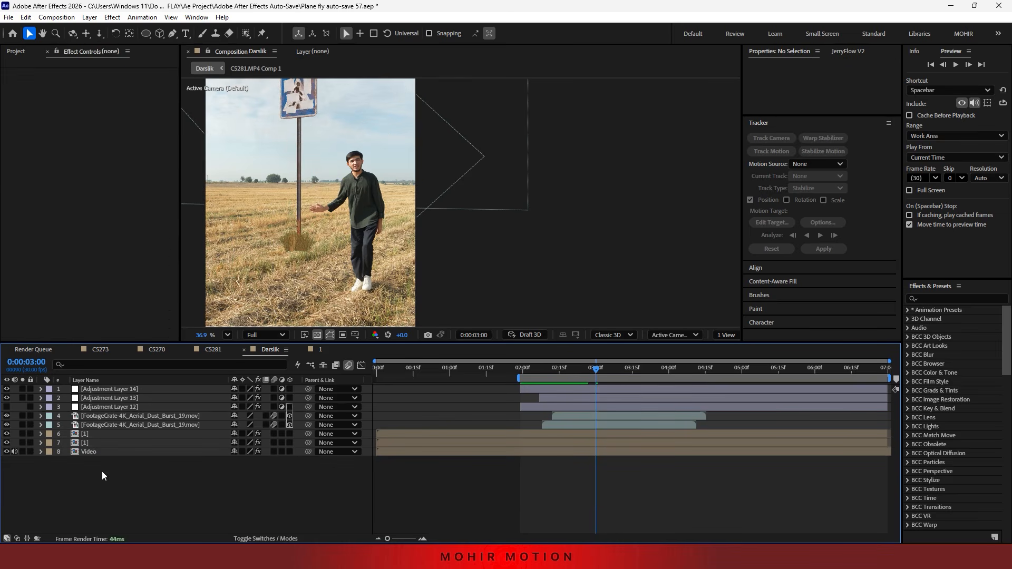
# - Turn the Shadow effect on the lower [1] layer back on and inspect the pole's base
pyautogui.scroll(-3, 261, 252)
pyautogui.scroll(2, 321, 261)
pyautogui.moveTo(322, 262); pyautogui.dragTo(384, 218)
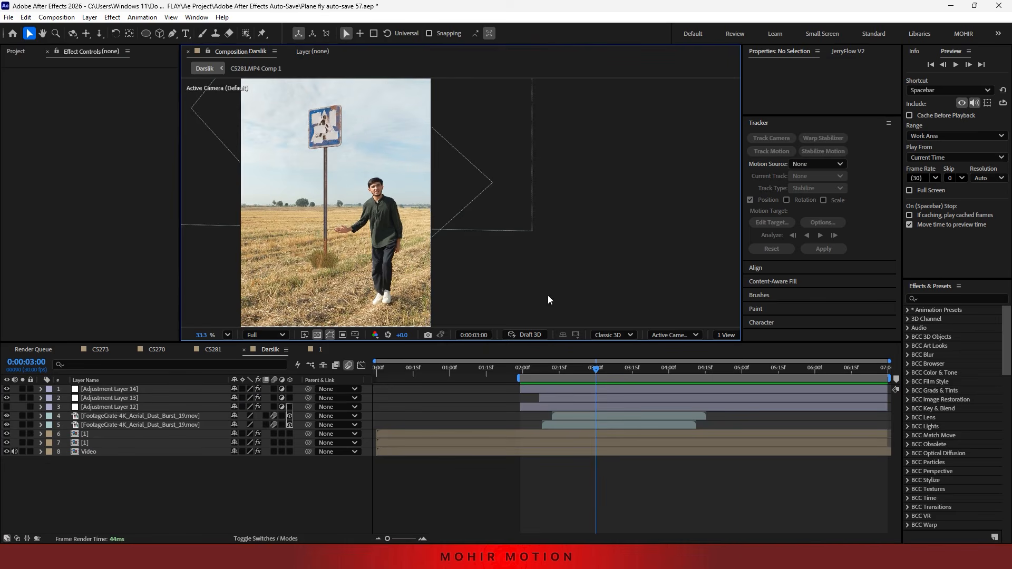
pyautogui.click(101, 443)
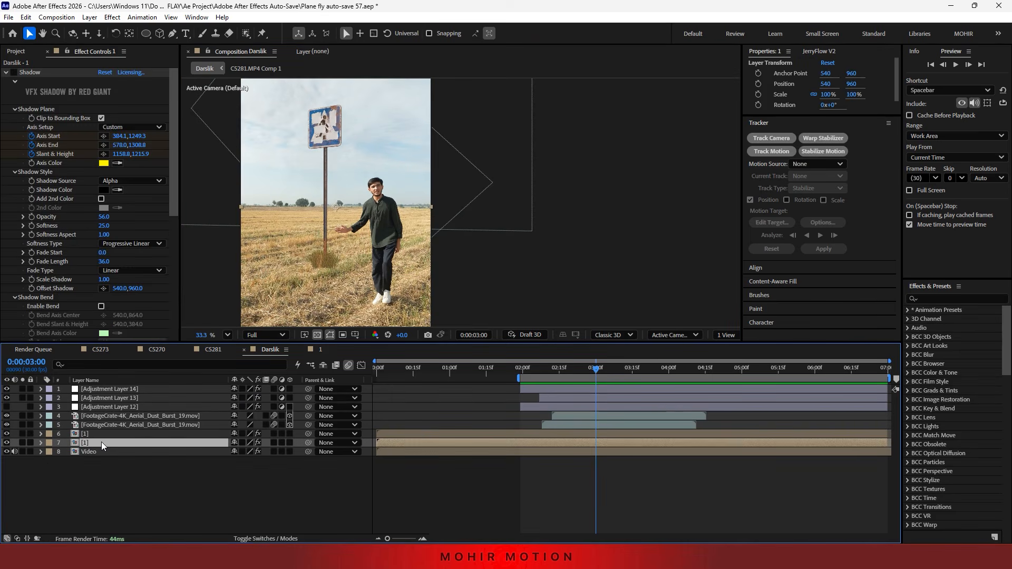
pyautogui.click(14, 72)
pyautogui.scroll(3, 399, 267)
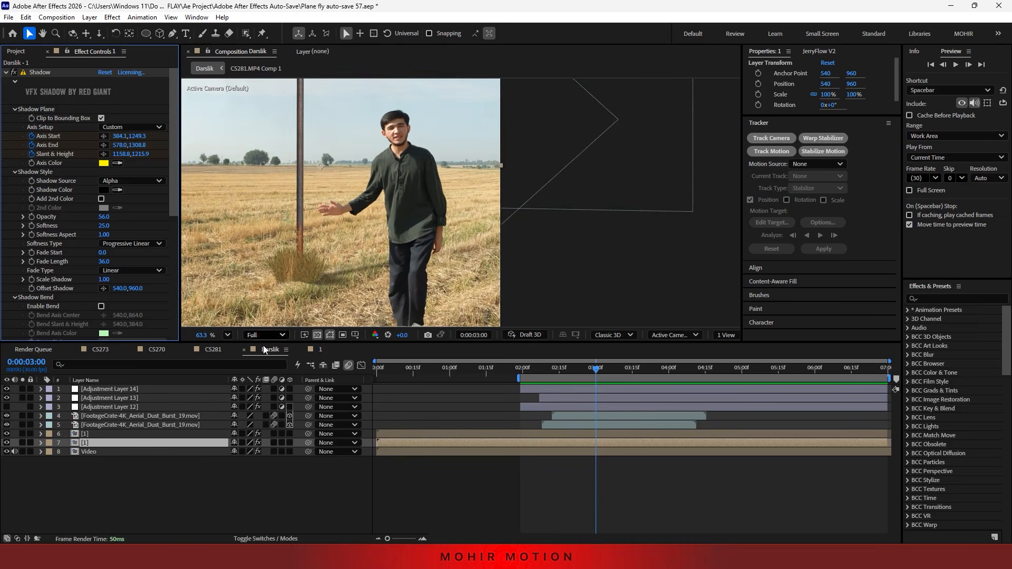
# - Duplicate the Video layer, place the copy above both [1] layers and remove its 3D Camera Tracker effect
pyautogui.click(92, 453)
pyautogui.hotkey('ctrl', 'd')
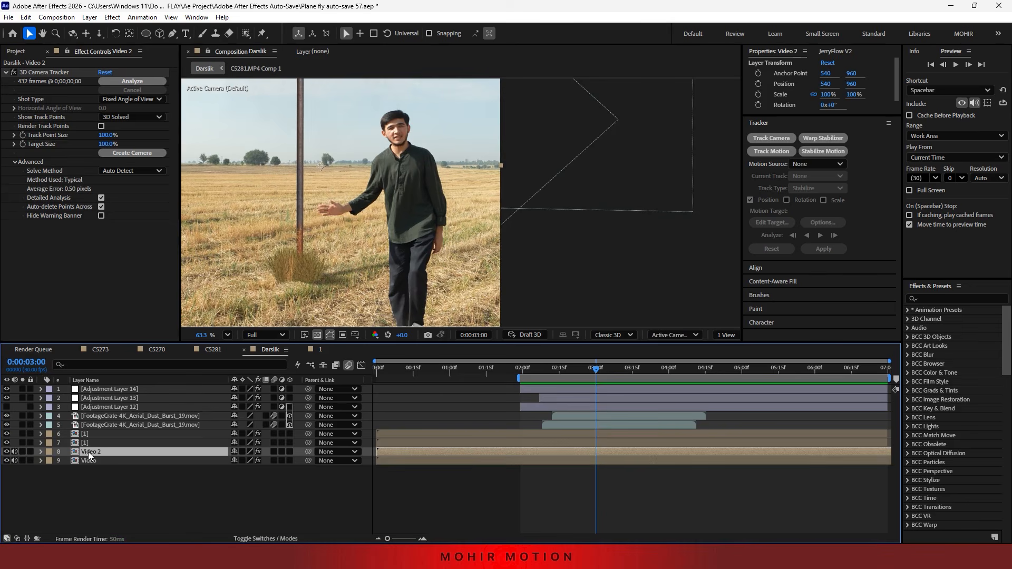
pyautogui.moveTo(87, 453); pyautogui.dragTo(43, 434)
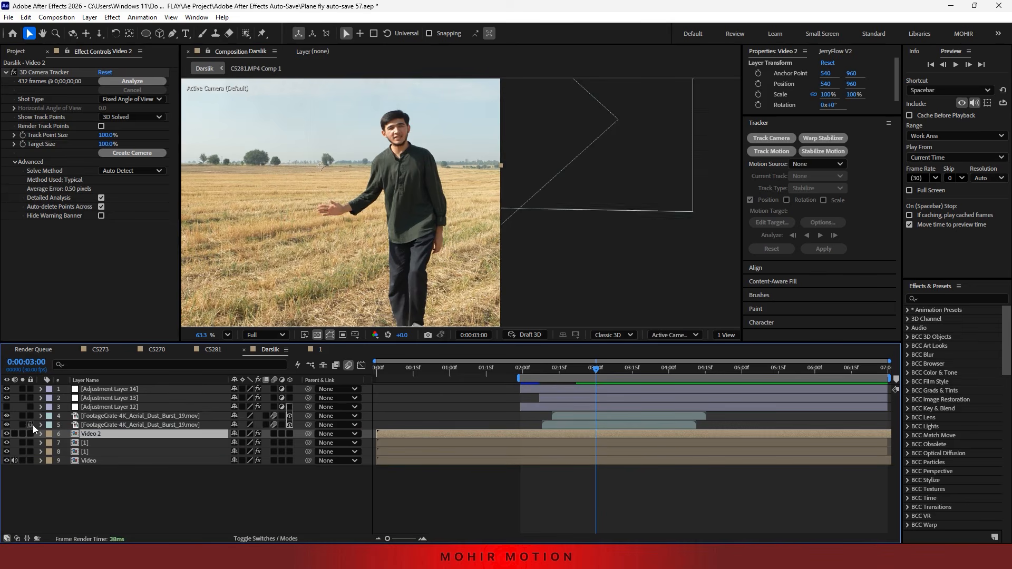
pyautogui.click(56, 71)
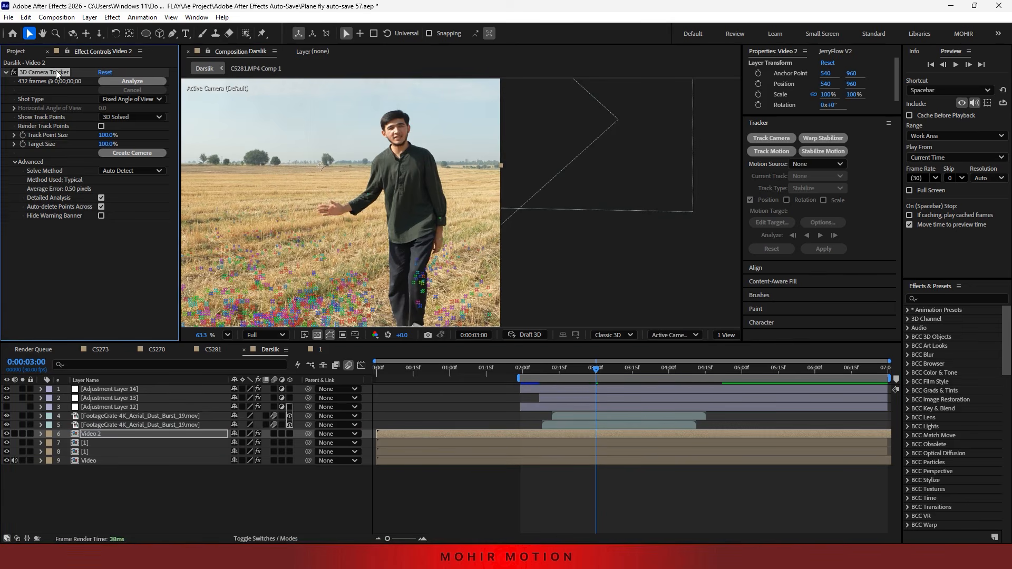
pyautogui.press('Delete')
# - Try to isolate the man on the Video 2 layer with an Object Matte selection
pyautogui.click(246, 34)
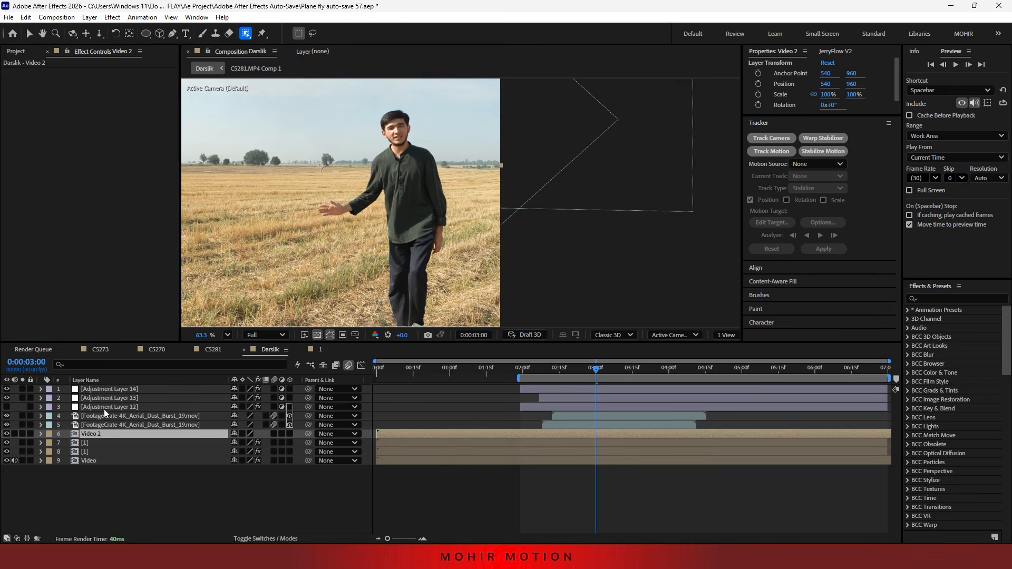
pyautogui.doubleClick(102, 434)
pyautogui.moveTo(514, 198); pyautogui.dragTo(494, 154)
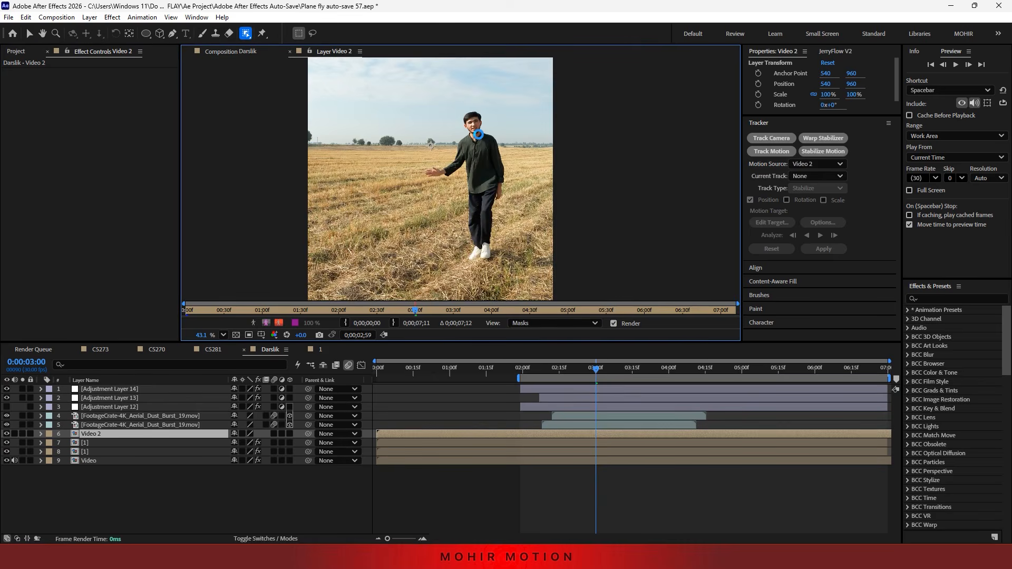
pyautogui.click(477, 167)
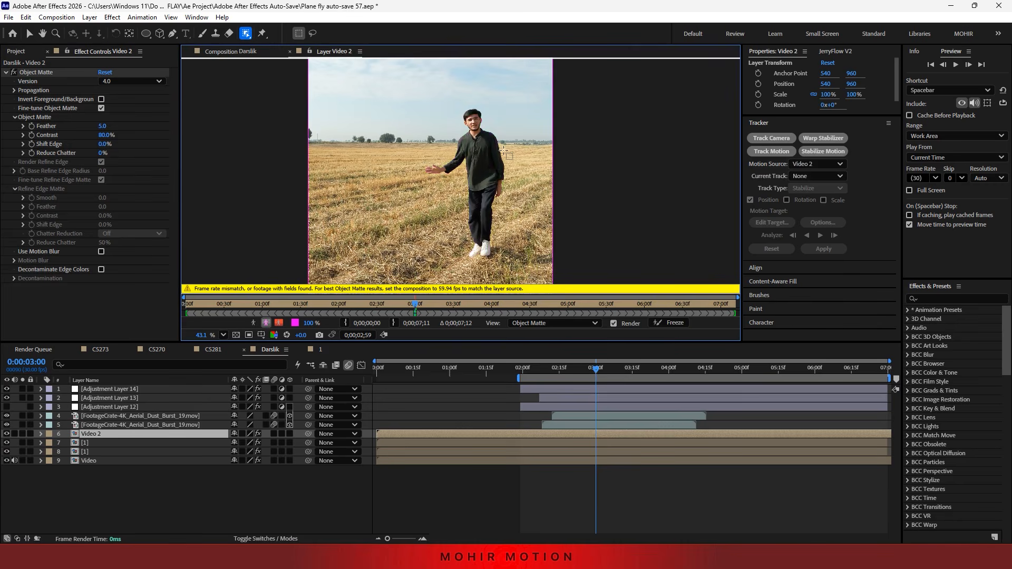
# - Remove the Object Matte effect from Video 2 and delete that duplicate layer from Darslik
pyautogui.click(45, 73)
pyautogui.press('Delete')
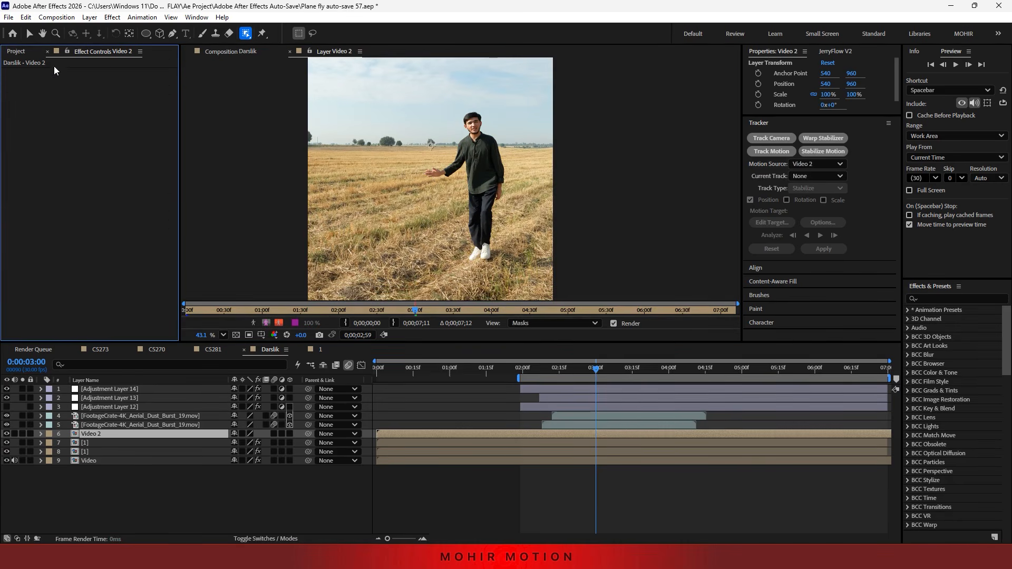
pyautogui.click(246, 52)
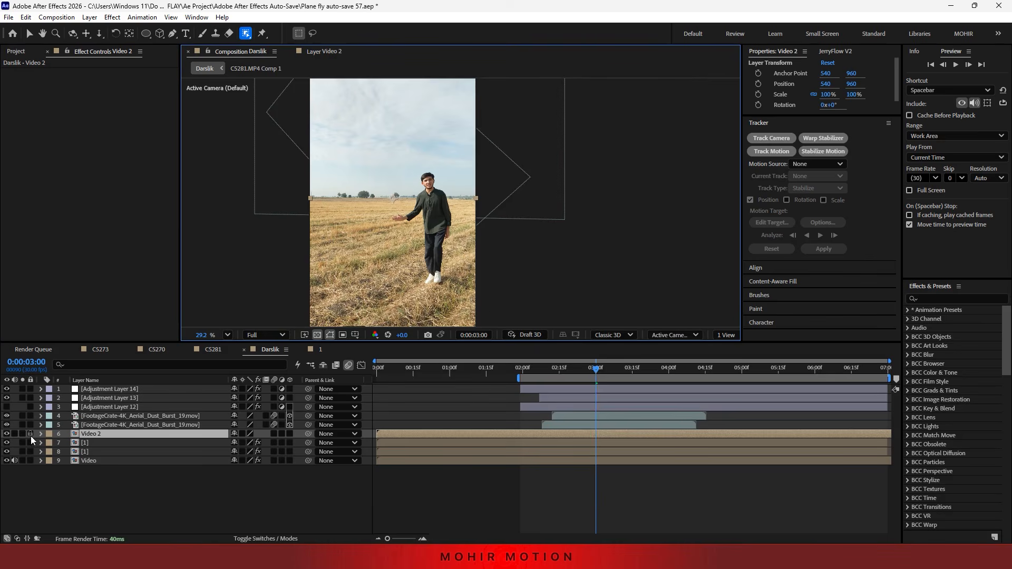
pyautogui.press('Delete')
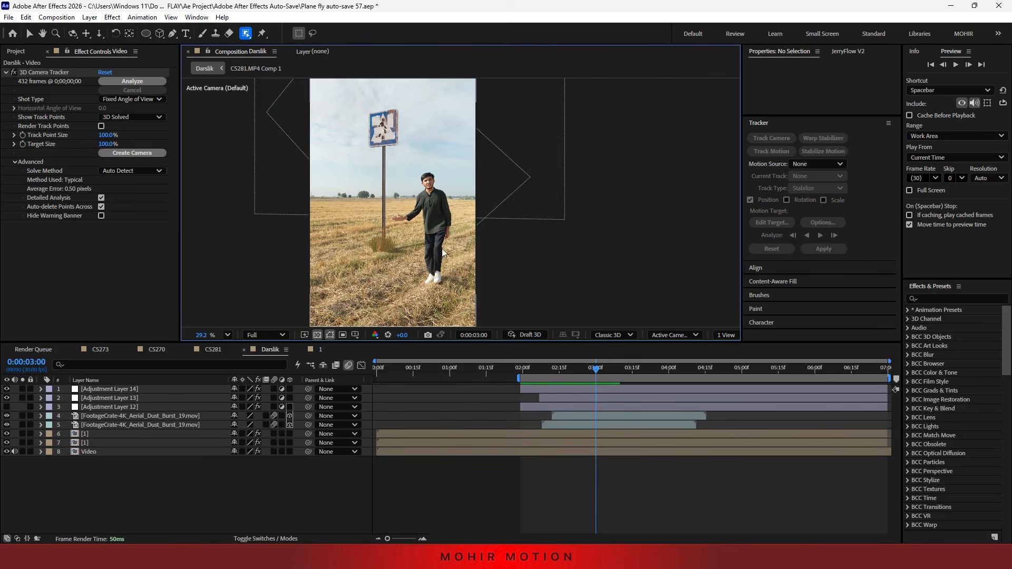
# - Review the effects on the Video and [1] layers, and disable the Shadow effect on the lower [1] layer
pyautogui.scroll(2, 450, 239)
pyautogui.click(112, 452)
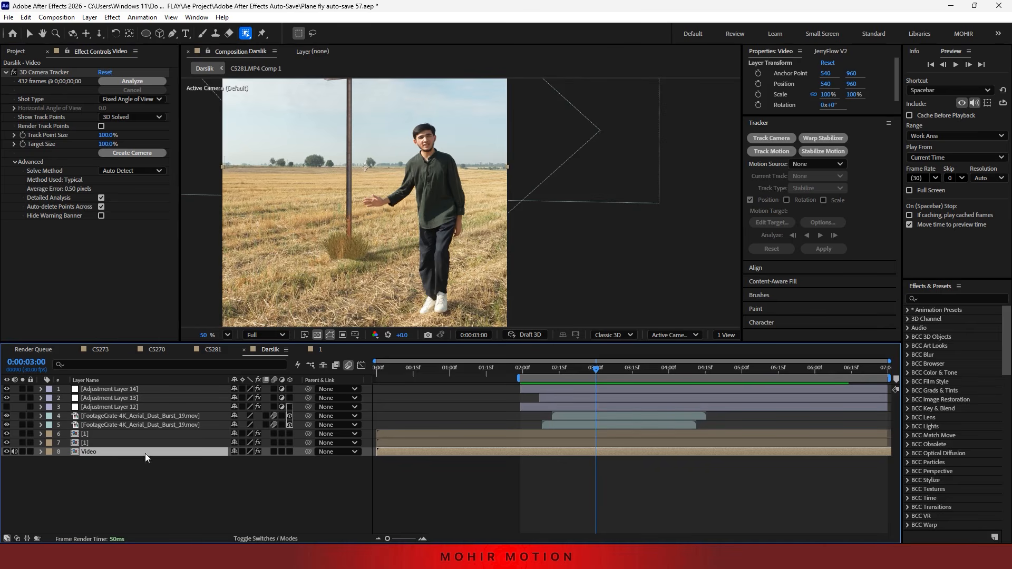
pyautogui.click(96, 434)
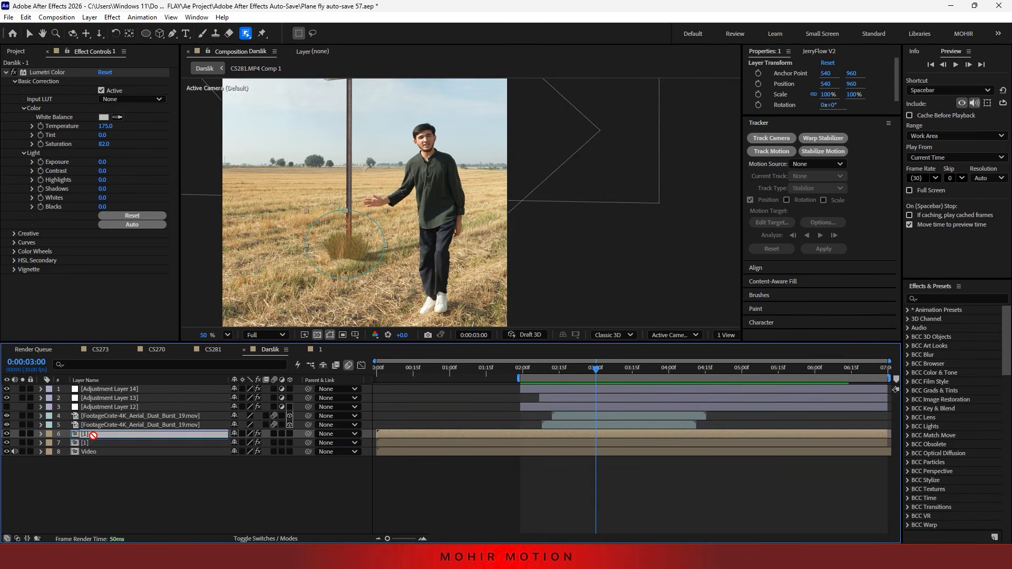
pyautogui.click(88, 453)
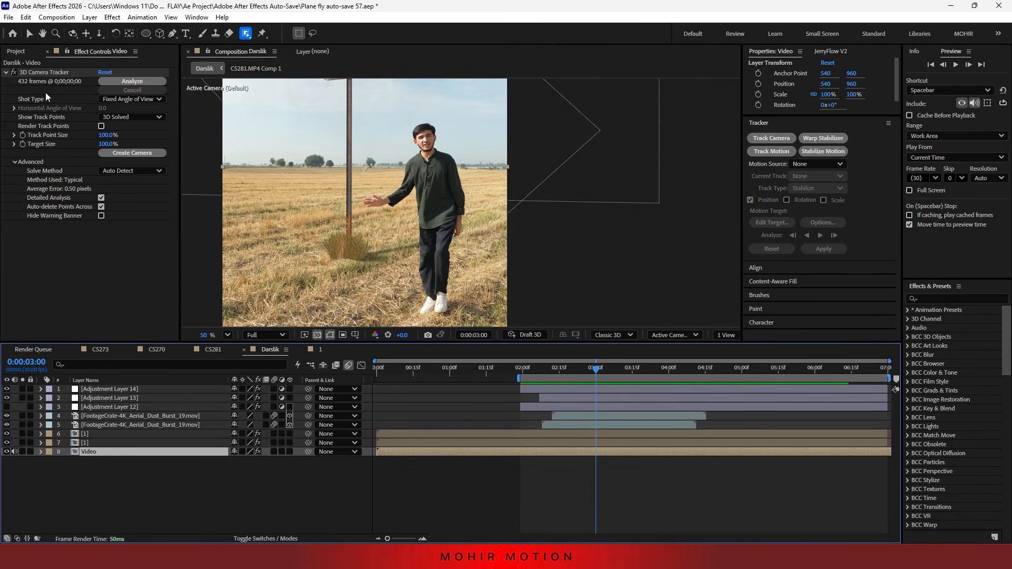
pyautogui.click(86, 444)
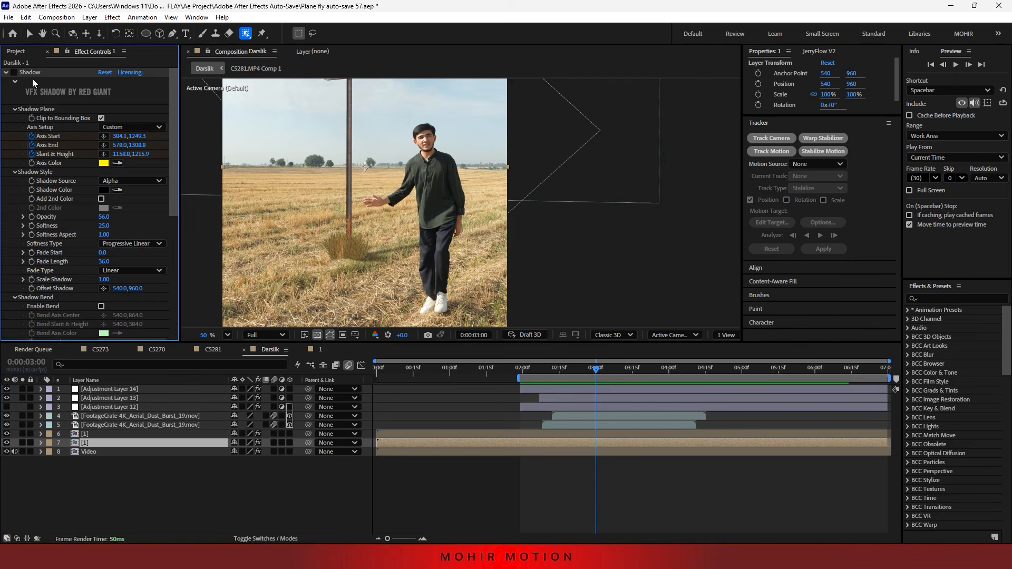
# - Preview the composite without the shadow from 0:00:02:01, park the playhead at 0:00:03:12 and deselect all layers
pyautogui.scroll(-2, 466, 295)
pyautogui.click(525, 369)
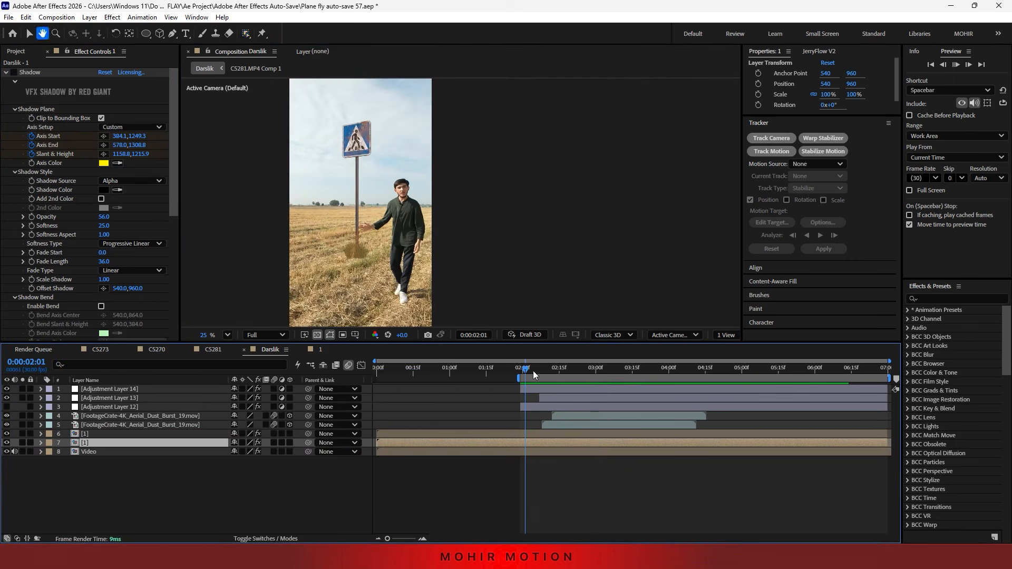
pyautogui.press('space')
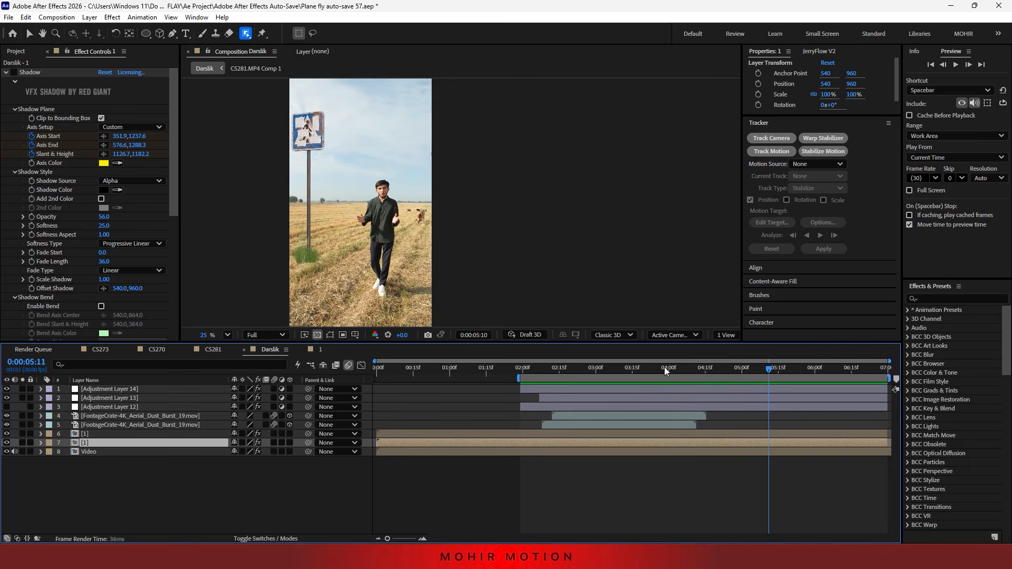
pyautogui.press('space')
pyautogui.click(627, 371)
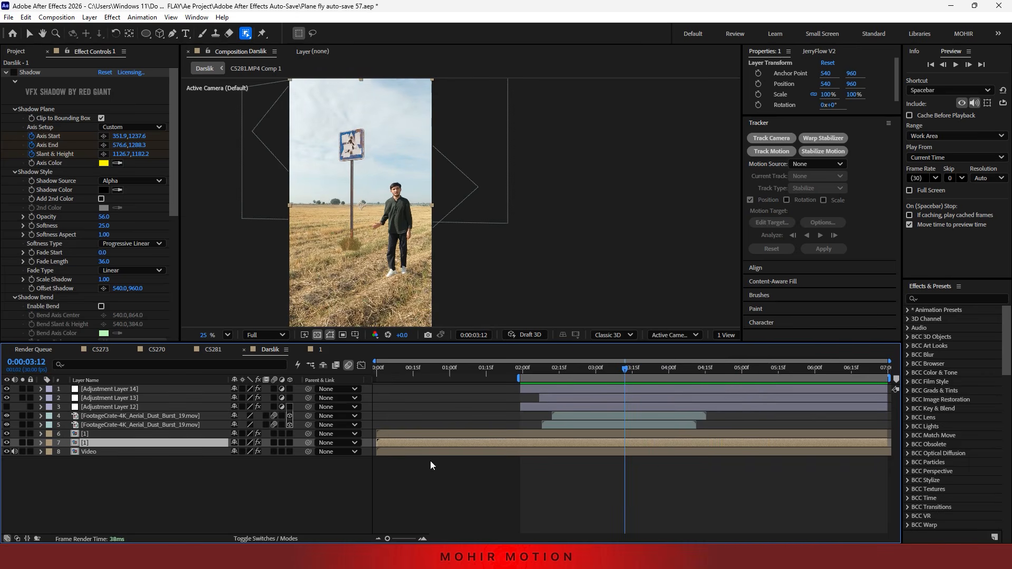
pyautogui.click(200, 514)
pyautogui.press('s')
pyautogui.press('s')
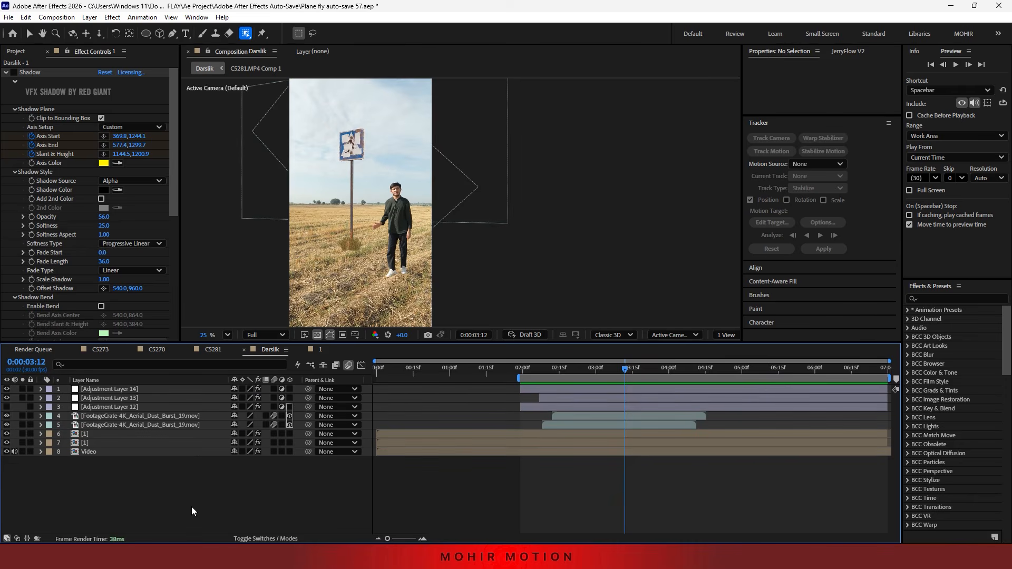